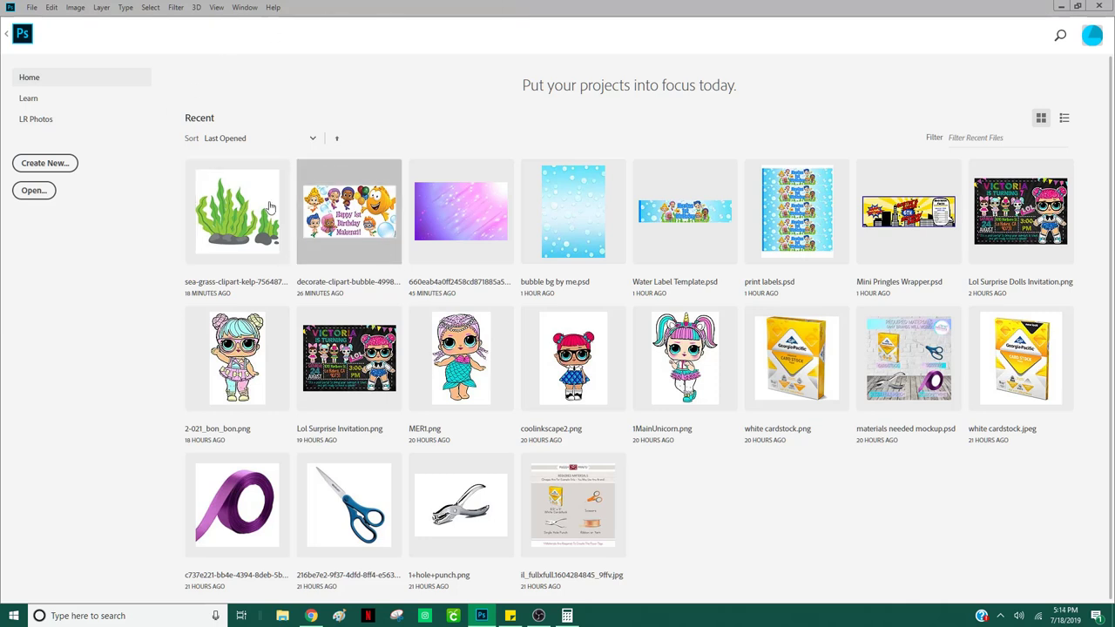
Step: Leave the home screen and return to the open Water Label Template document
{"action": "left_click", "coordinate": [7, 36]}
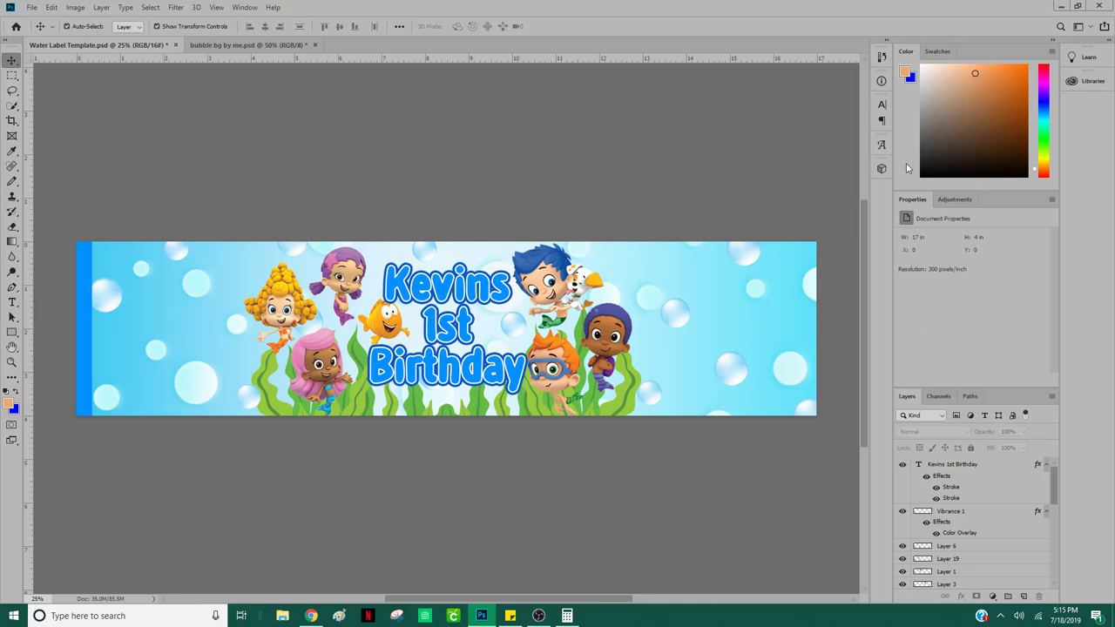
{"action": "left_click", "coordinate": [886, 42]}
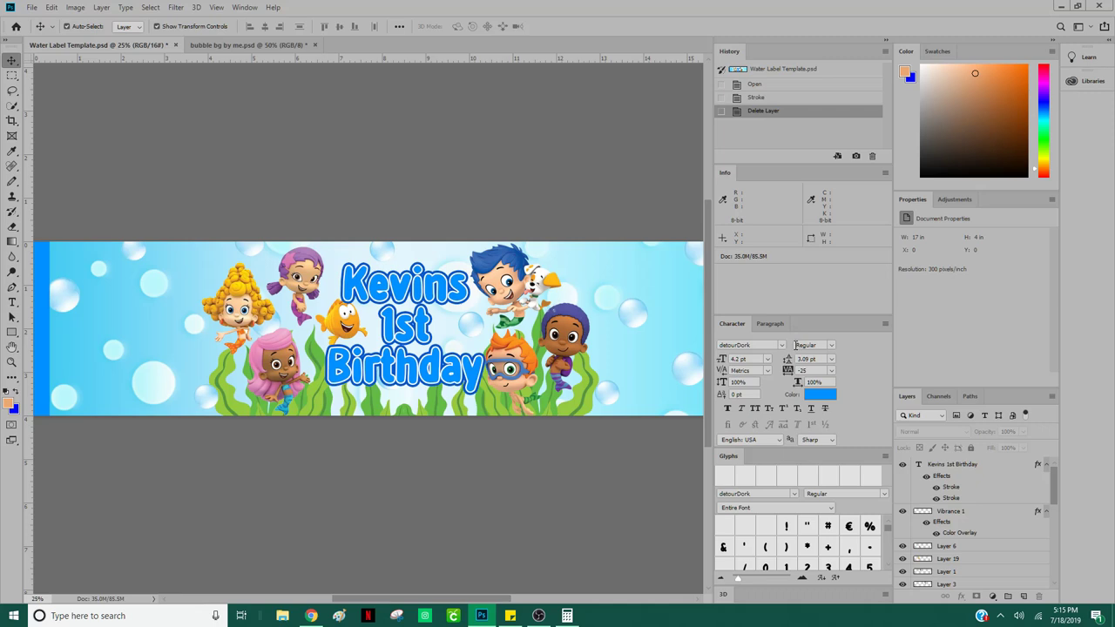
{"action": "left_click", "coordinate": [886, 42]}
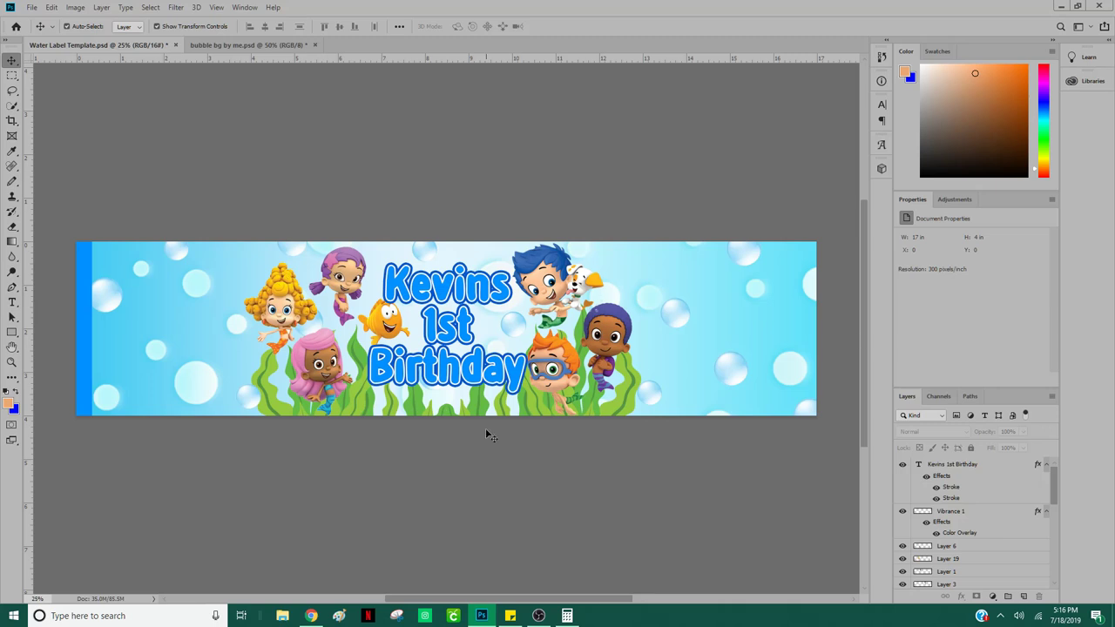
Step: Switch to Calculator and divide 17 by 2, clear the entry, and return to the label template
{"action": "left_click", "coordinate": [567, 616]}
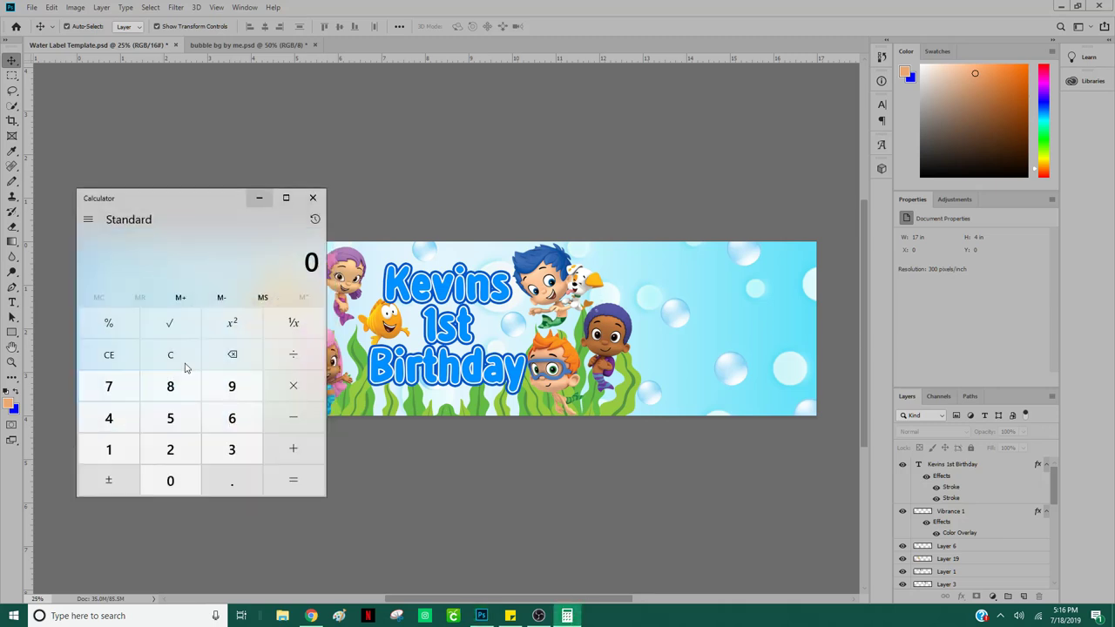
{"action": "type", "text": "17/2"}
{"action": "key", "text": "Return"}
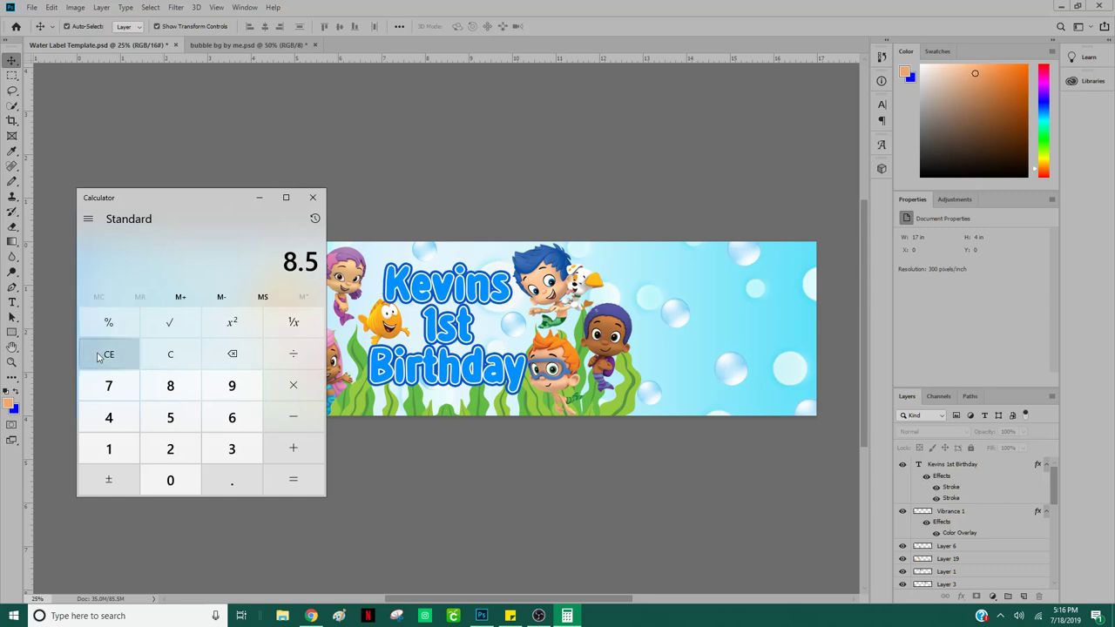
{"action": "left_click", "coordinate": [126, 356]}
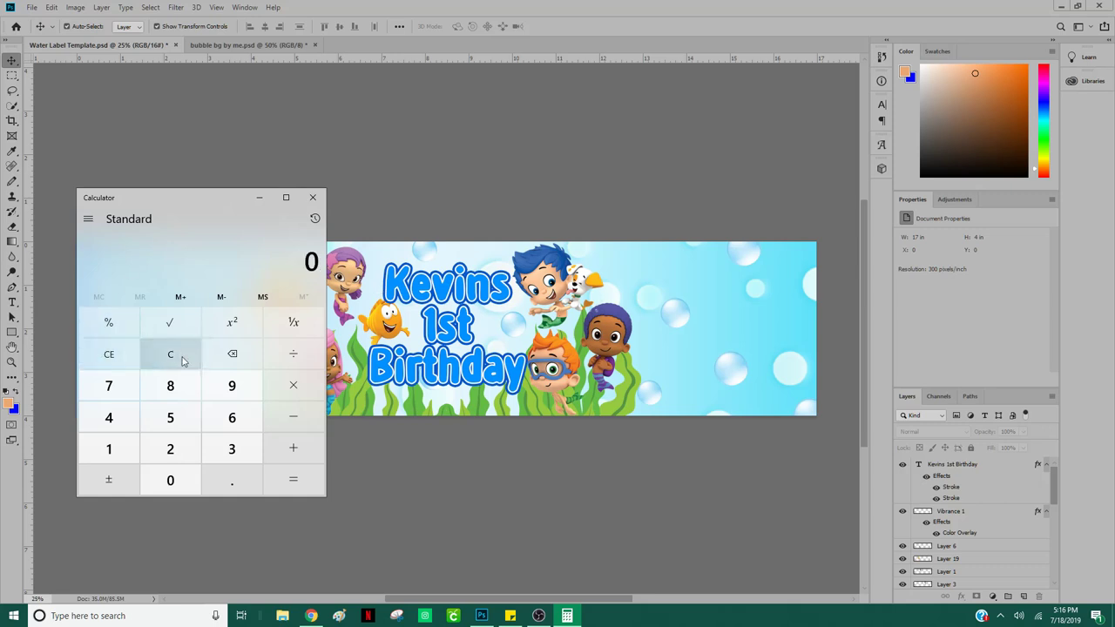
{"action": "left_click", "coordinate": [250, 198]}
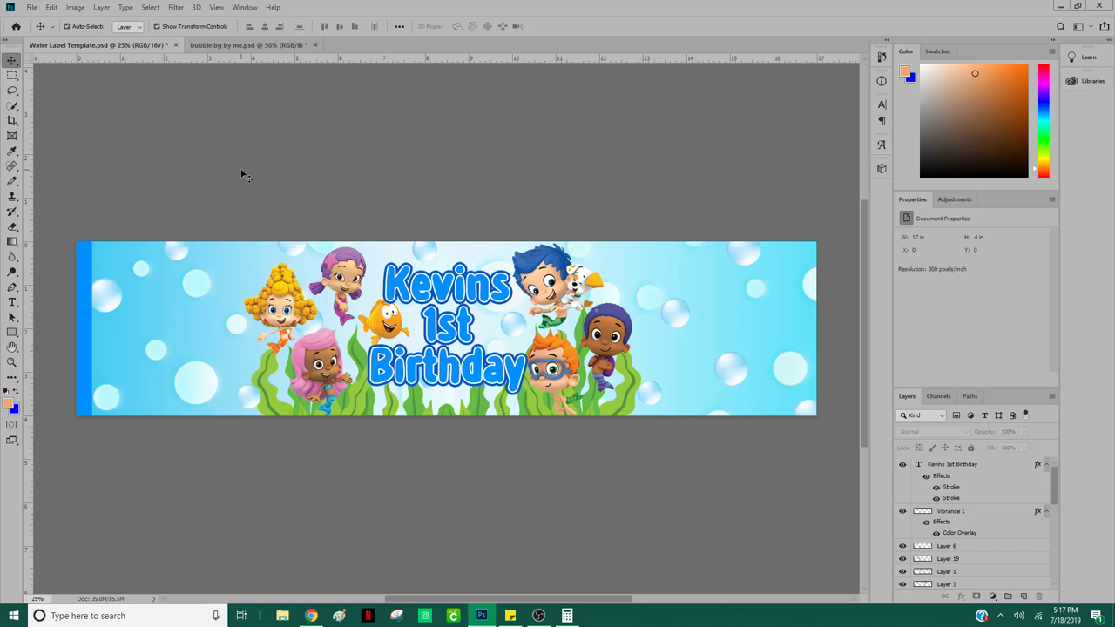
Step: Begin a new document measured in inches and set its width to 19, calculated as 9.5 × 2 in Calculator
{"action": "left_click", "coordinate": [33, 8]}
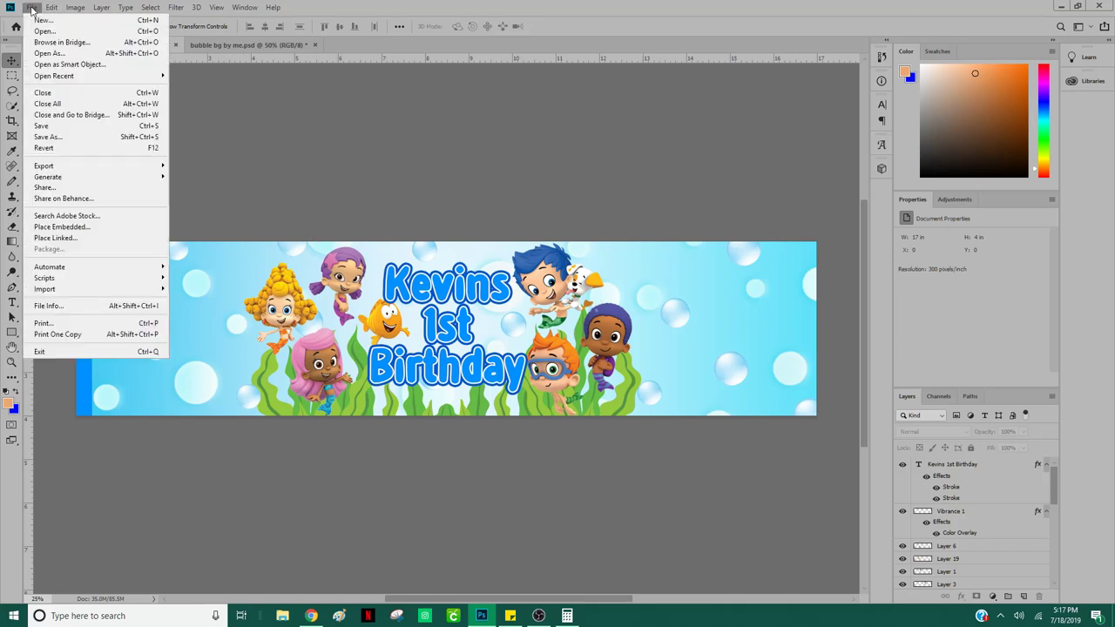
{"action": "left_click", "coordinate": [43, 19]}
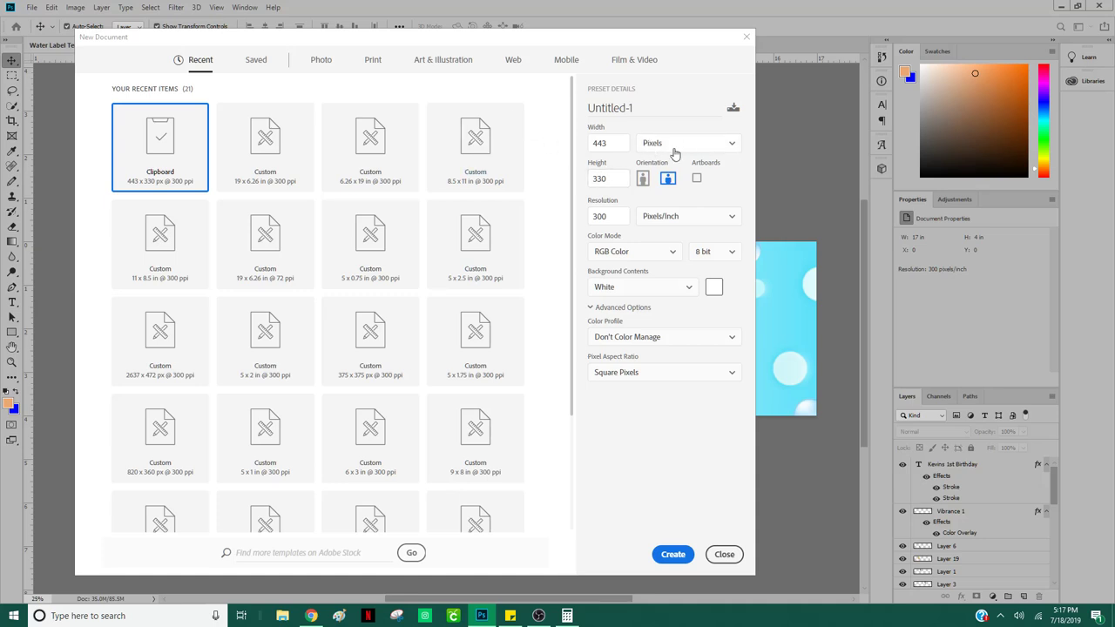
{"action": "left_click", "coordinate": [722, 147]}
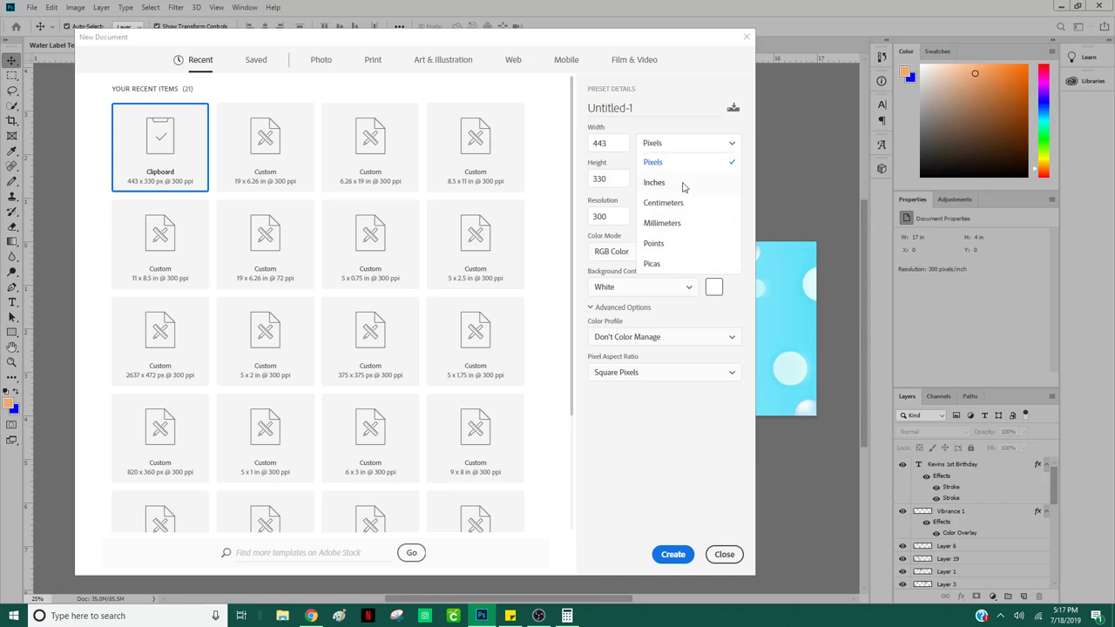
{"action": "left_click", "coordinate": [684, 185]}
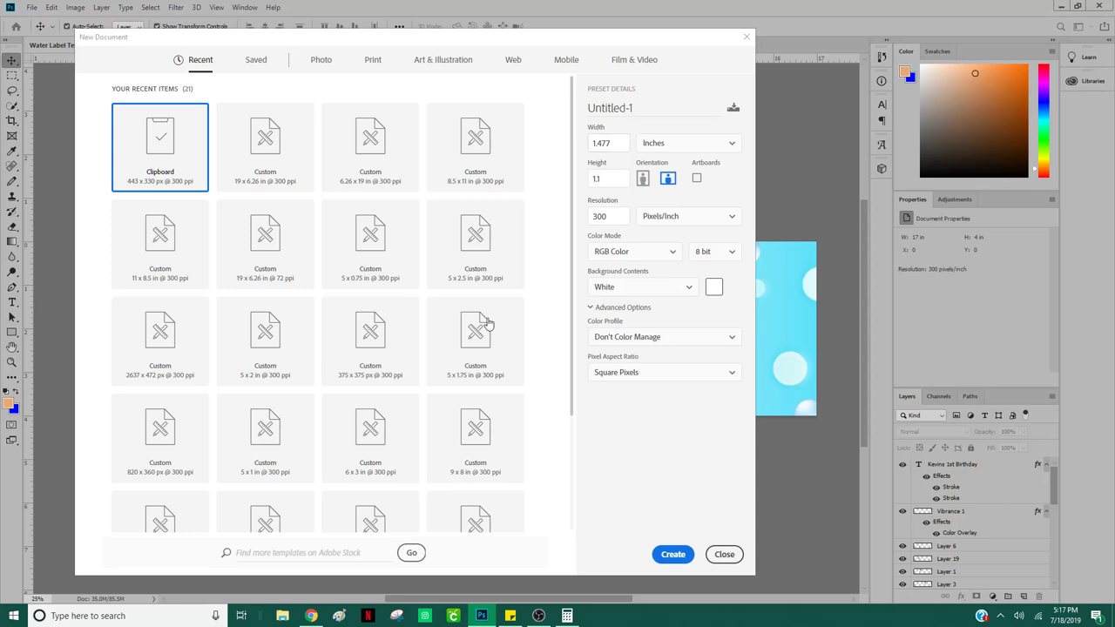
{"action": "left_click", "coordinate": [567, 616]}
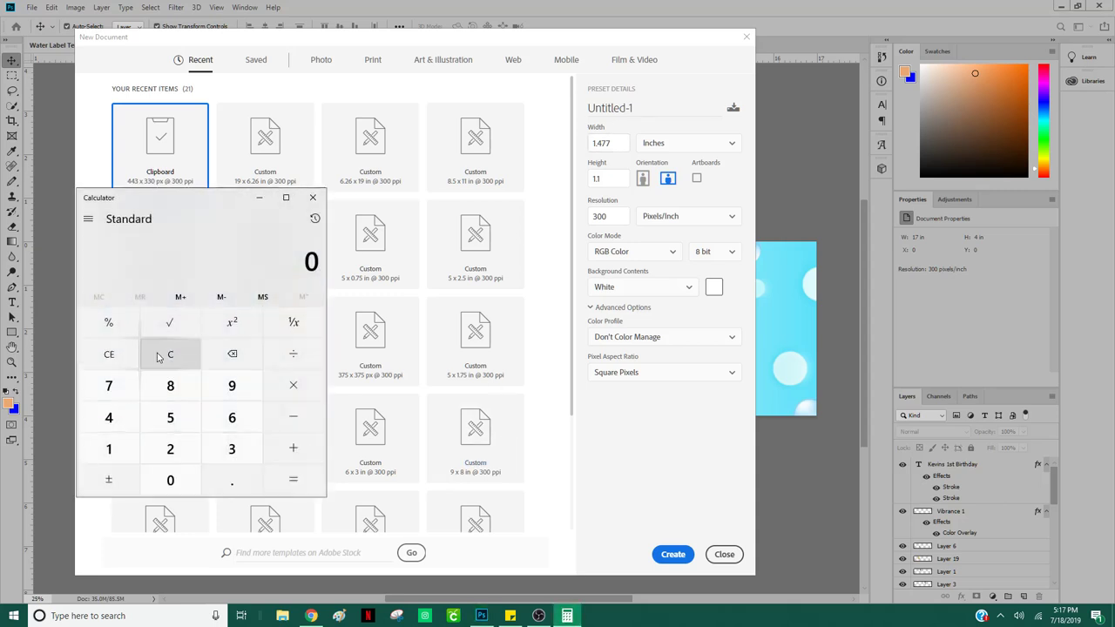
{"action": "type", "text": "9.5*2="}
{"action": "left_click", "coordinate": [614, 144]}
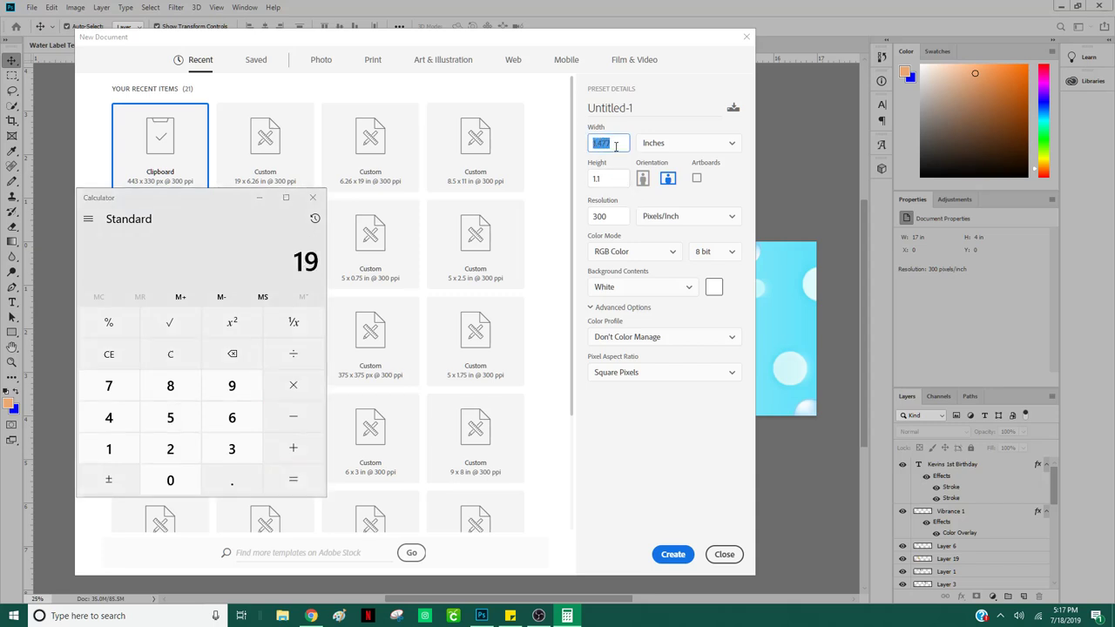
{"action": "left_click_drag", "start_coordinate": [615, 145], "coordinate": [595, 142]}
{"action": "type", "text": "19"}
Step: Calculate 3.13 × 2 and set the new document's height to 6.26 inches
{"action": "left_click", "coordinate": [129, 358]}
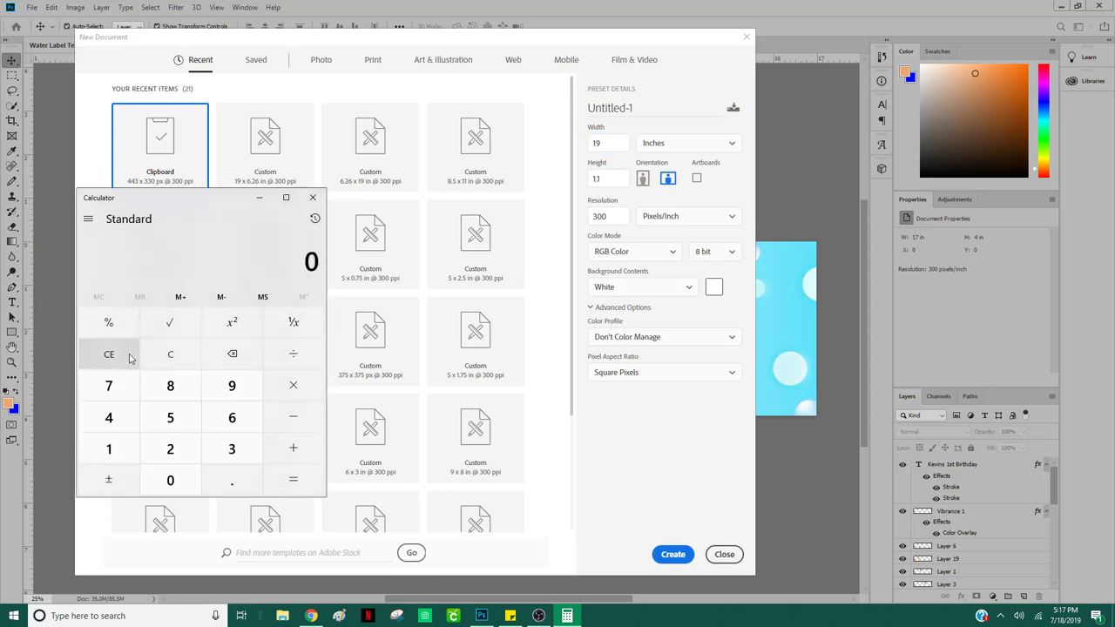
{"action": "type", "text": "3.13*2"}
{"action": "key", "text": "Return"}
{"action": "double_click", "coordinate": [610, 177]}
{"action": "type", "text": "6.26"}
{"action": "left_click", "coordinate": [319, 196]}
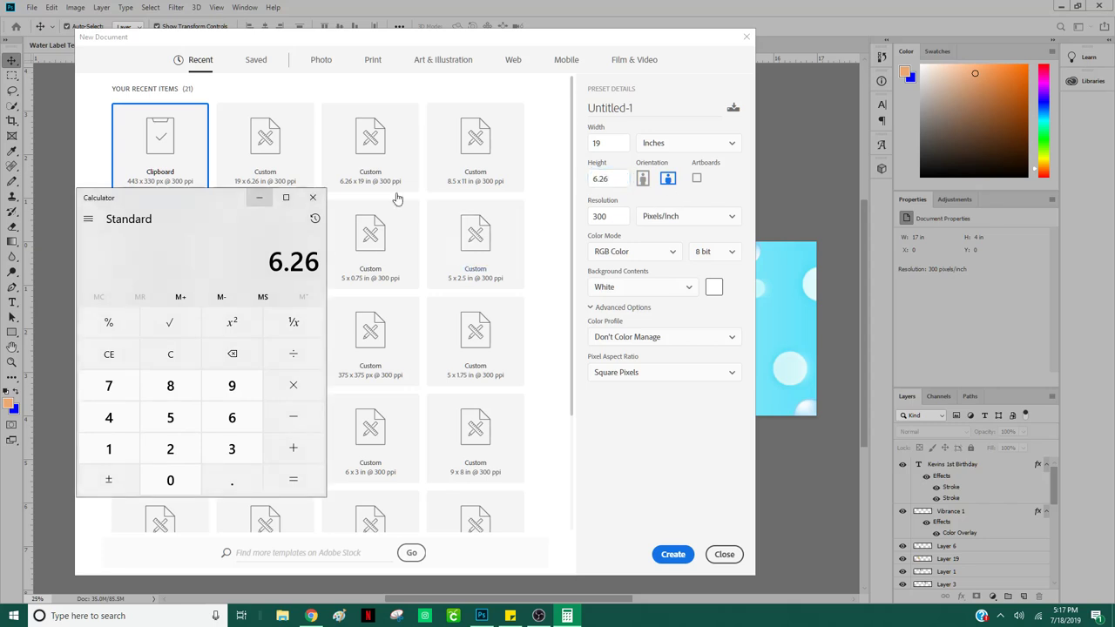
{"action": "left_click", "coordinate": [316, 196]}
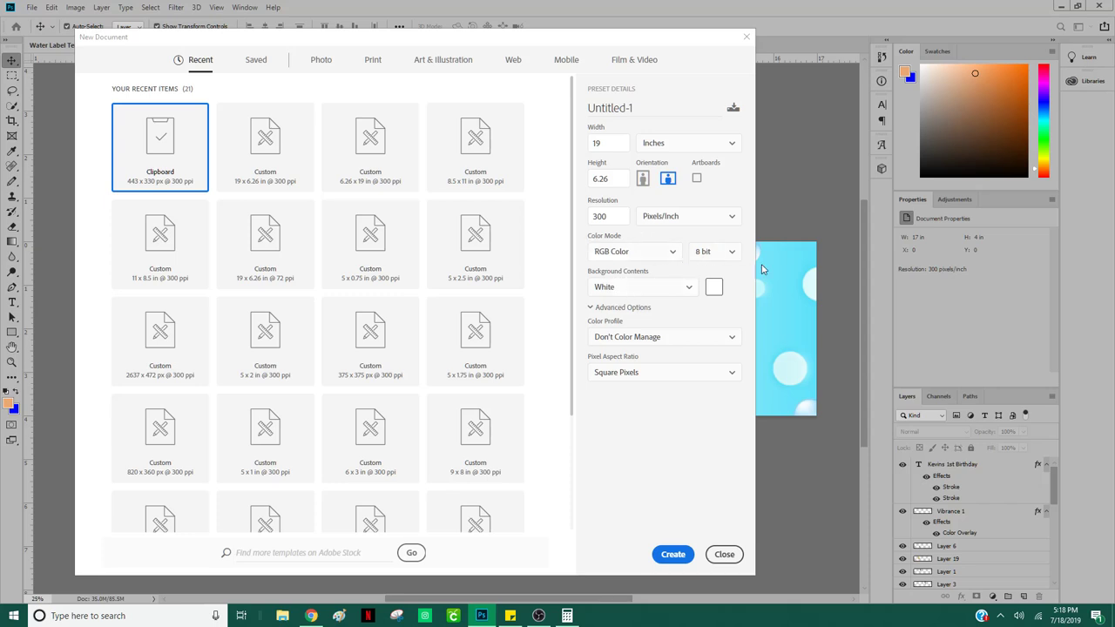
Step: Keep the background contents White and create the new document
{"action": "left_click", "coordinate": [689, 291]}
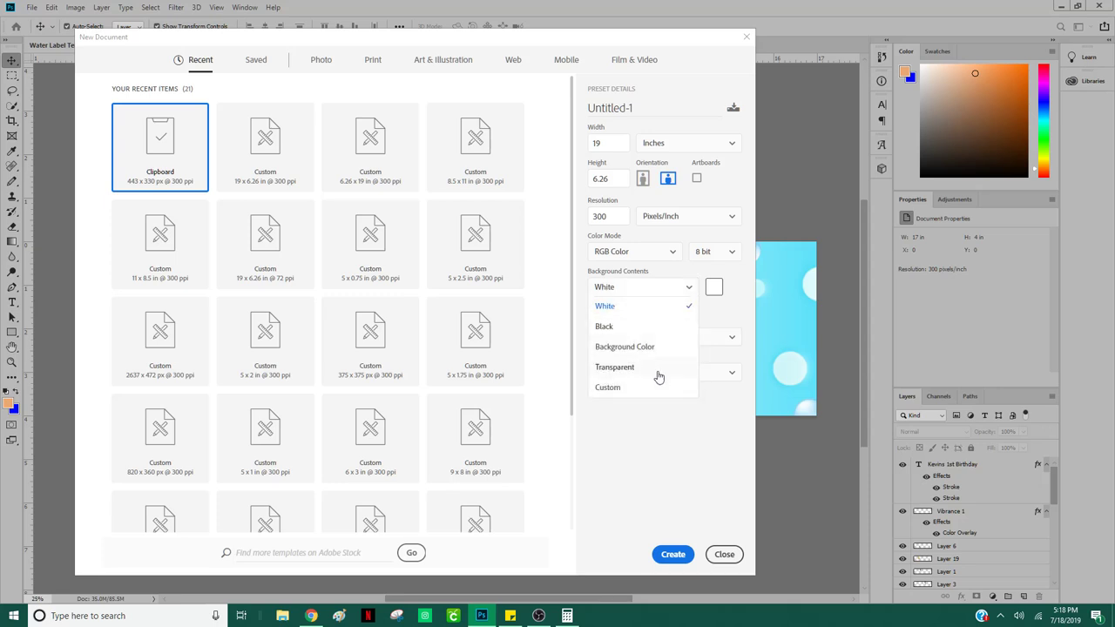
{"action": "left_click", "coordinate": [671, 275]}
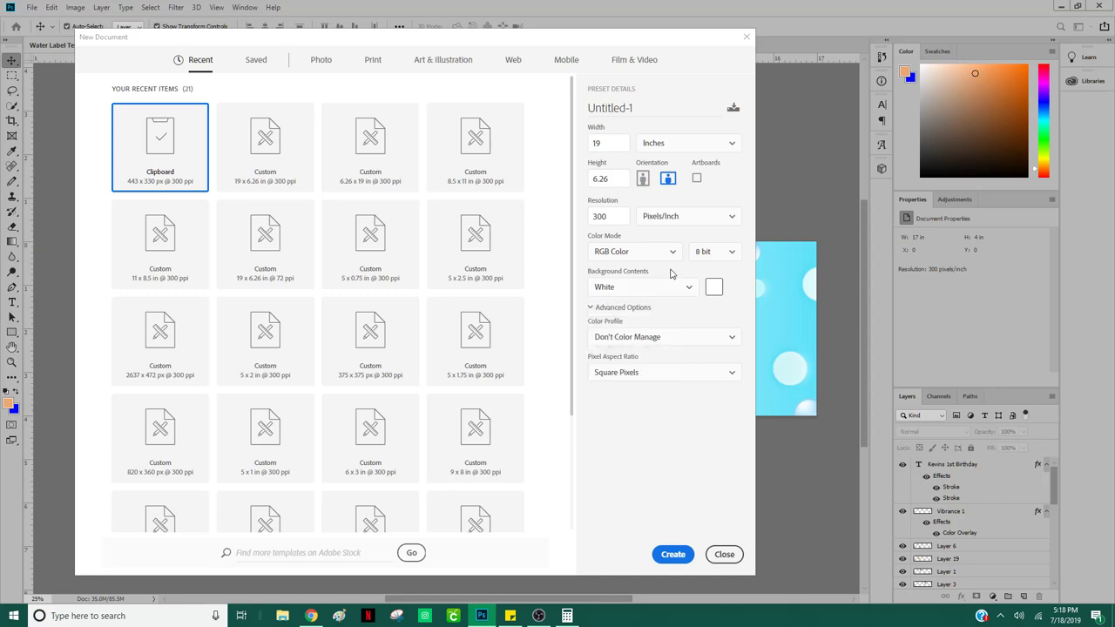
{"action": "left_click", "coordinate": [673, 558]}
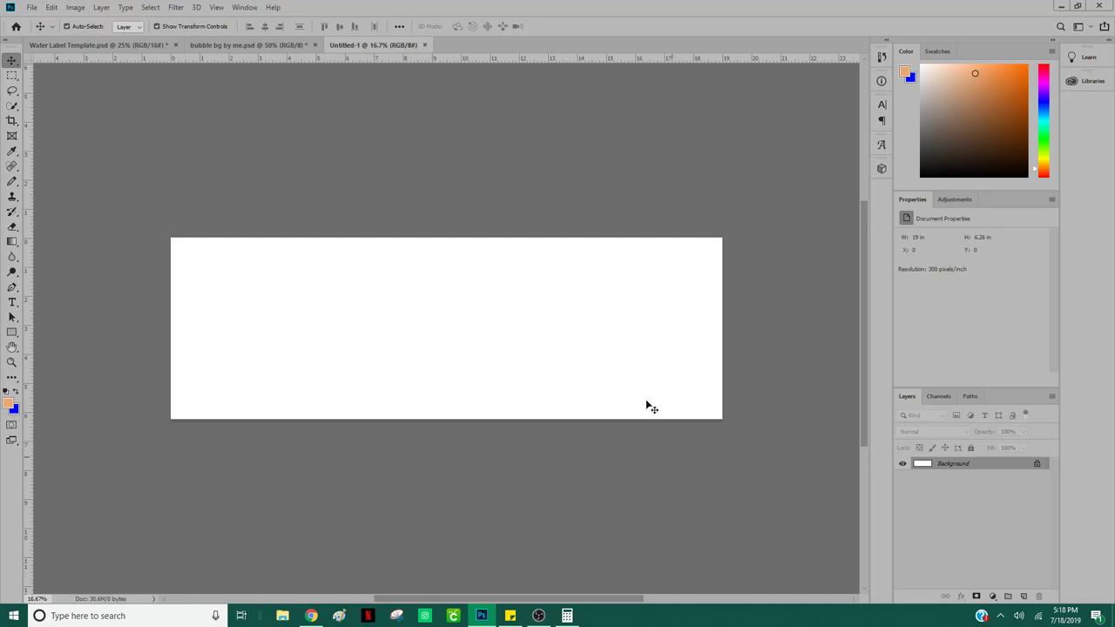
Step: Review the Water Label Template and bubble bg by me documents, then return to the blank document
{"action": "left_click", "coordinate": [109, 45]}
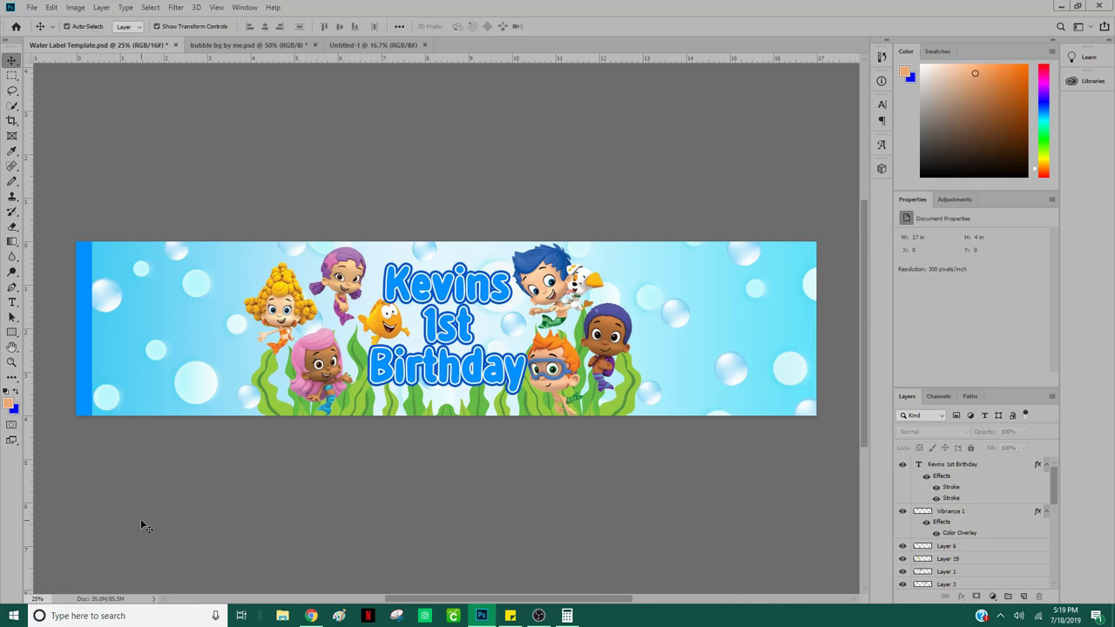
{"action": "left_click", "coordinate": [245, 45]}
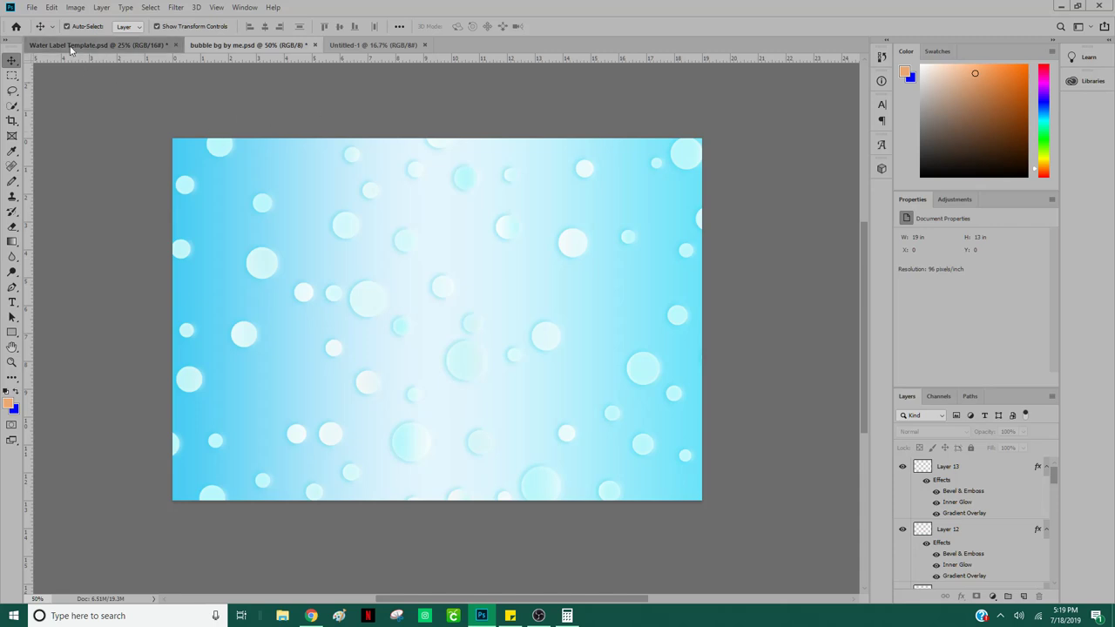
{"action": "left_click", "coordinate": [70, 45]}
{"action": "left_click", "coordinate": [410, 46]}
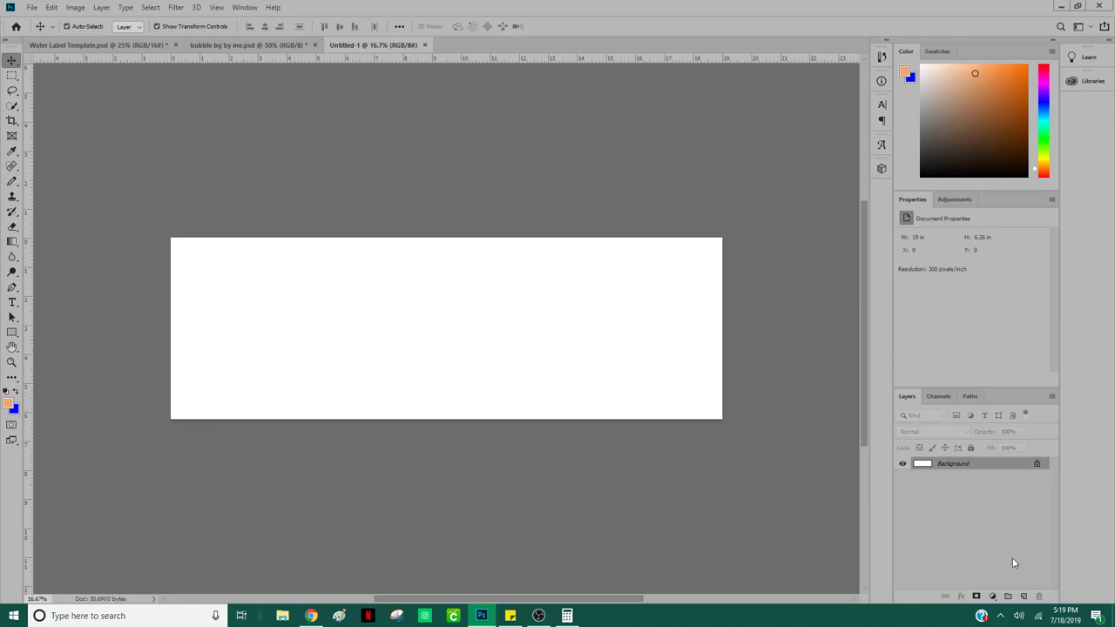
Step: Unlock the Background layer of the blank document and add a Pattern Overlay effect with the light-blue bubble pattern
{"action": "left_click", "coordinate": [1037, 465]}
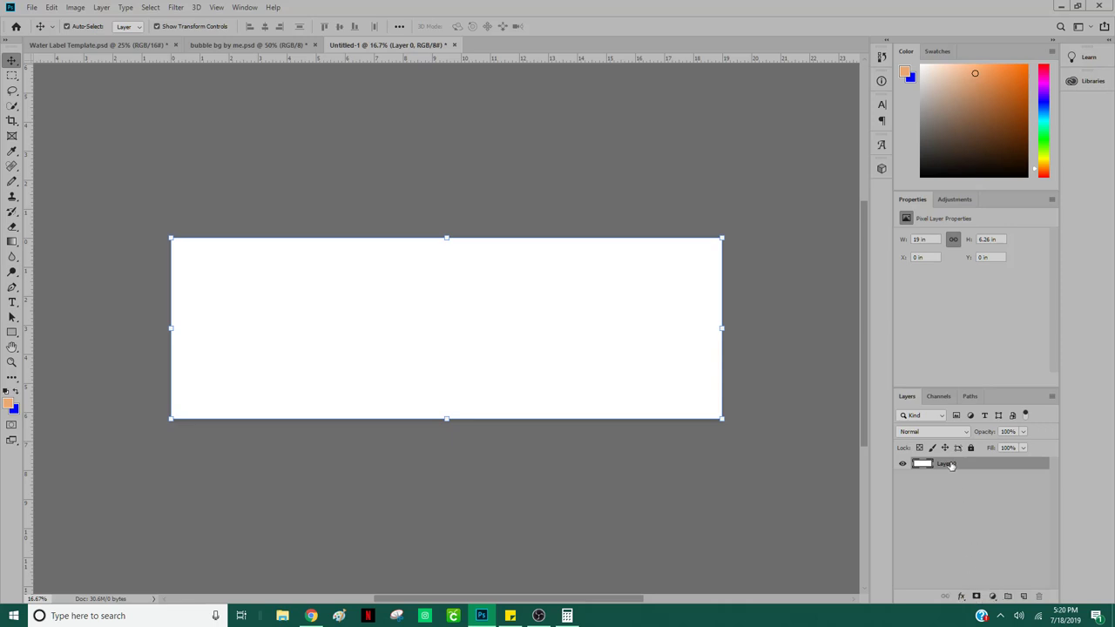
{"action": "left_click", "coordinate": [961, 597]}
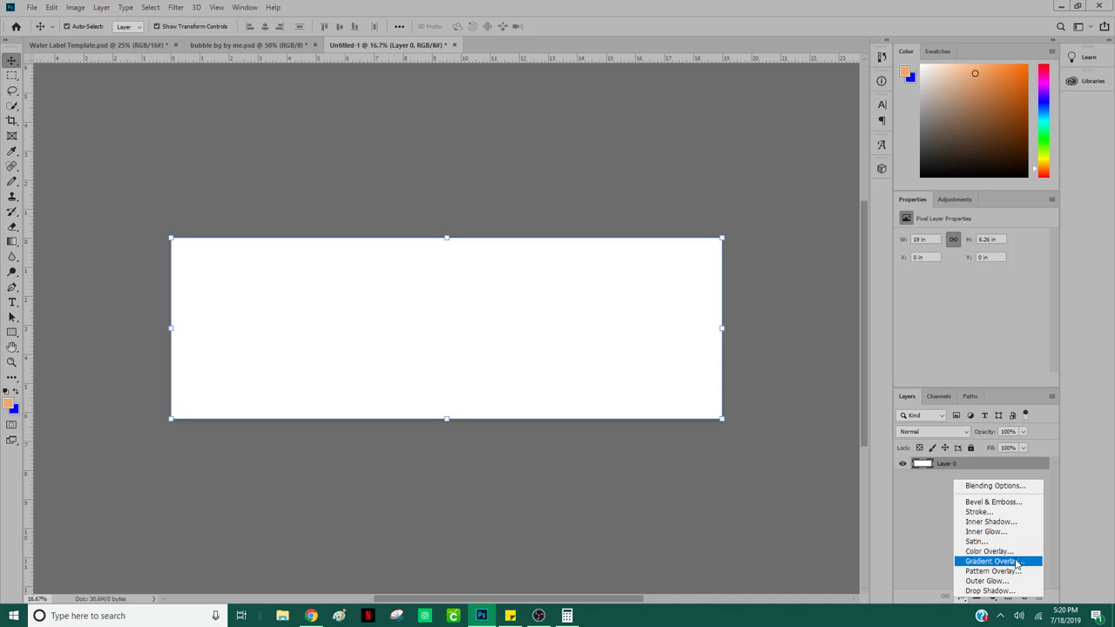
{"action": "left_click", "coordinate": [220, 48]}
{"action": "left_click", "coordinate": [237, 44]}
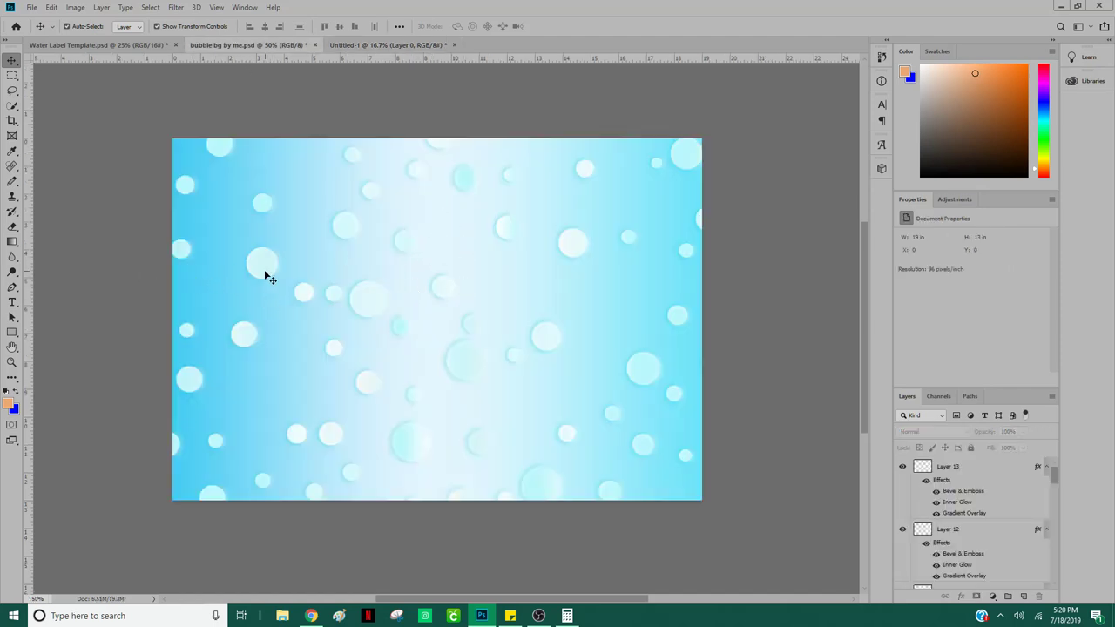
{"action": "left_click", "coordinate": [404, 45]}
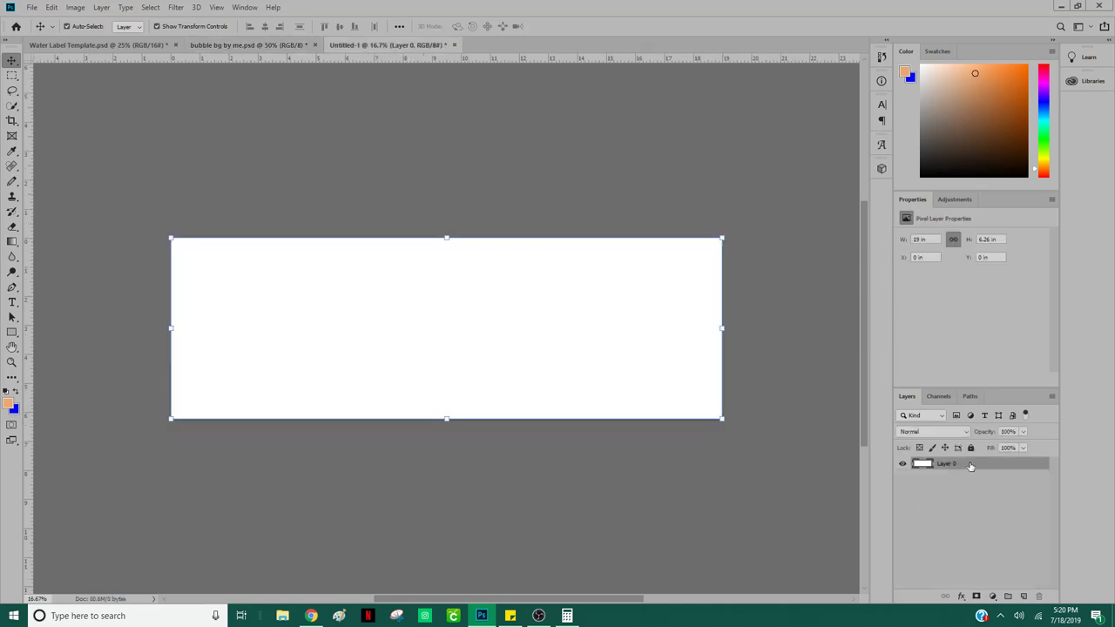
{"action": "left_click", "coordinate": [962, 596]}
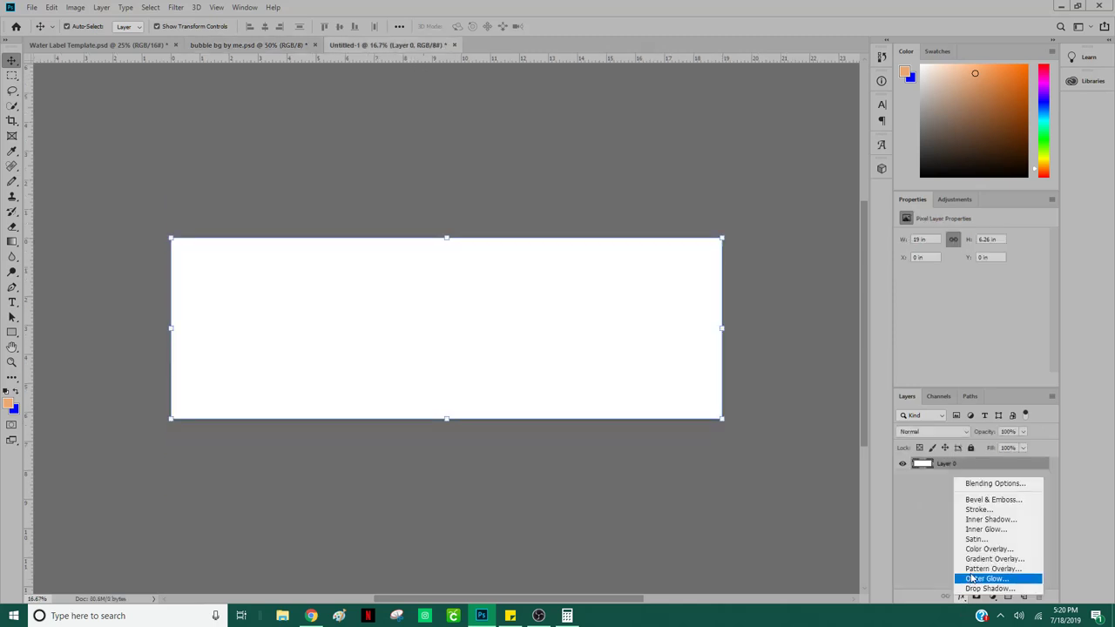
{"action": "left_click", "coordinate": [971, 572]}
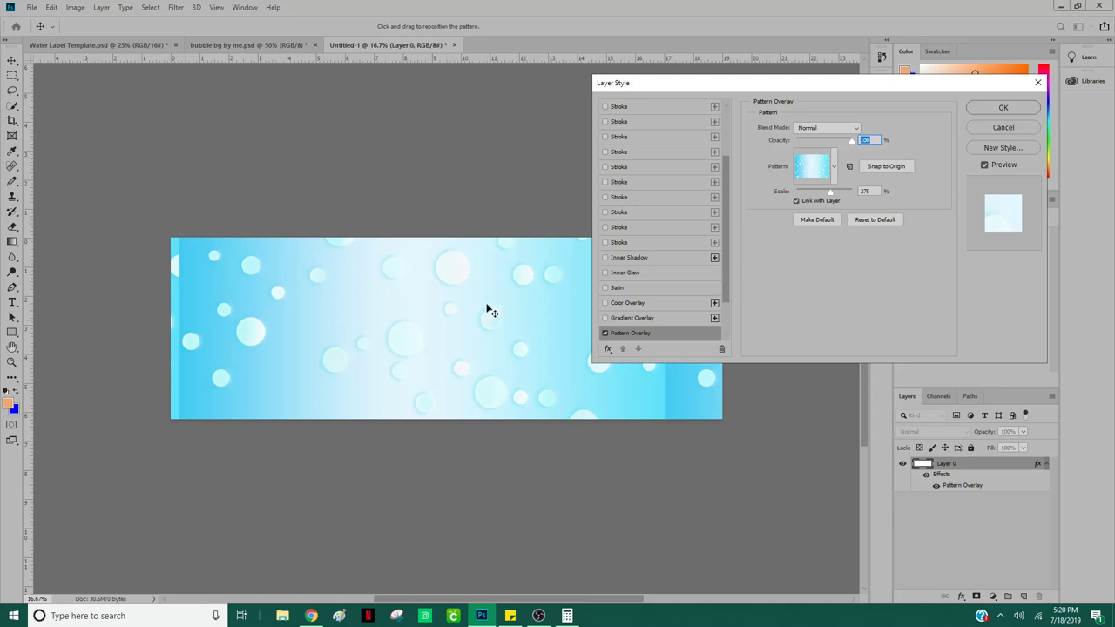
{"action": "left_click_drag", "start_coordinate": [681, 83], "coordinate": [724, 10]}
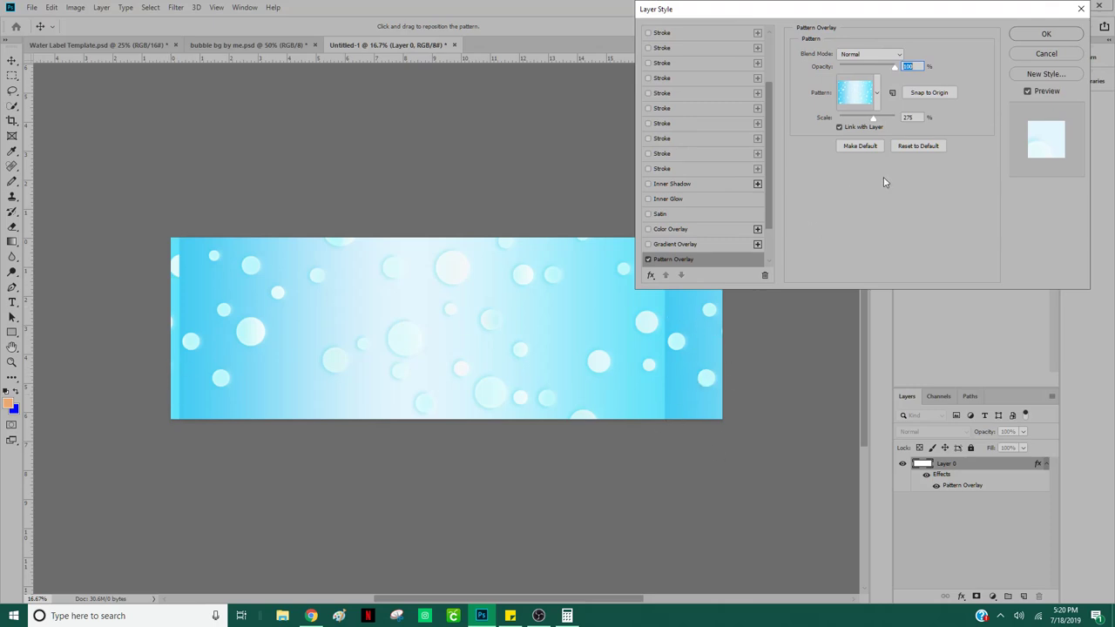
Step: Try the purple-pink sparkle pattern in the Pattern Overlay, enlarging its scale and repositioning it on the canvas
{"action": "mouse_move", "coordinate": [872, 119]}
{"action": "left_mouse_down"}
{"action": "mouse_move", "coordinate": [853, 117]}
{"action": "mouse_move", "coordinate": [889, 125]}
{"action": "mouse_move", "coordinate": [865, 118]}
{"action": "left_mouse_up"}
{"action": "left_click", "coordinate": [878, 92]}
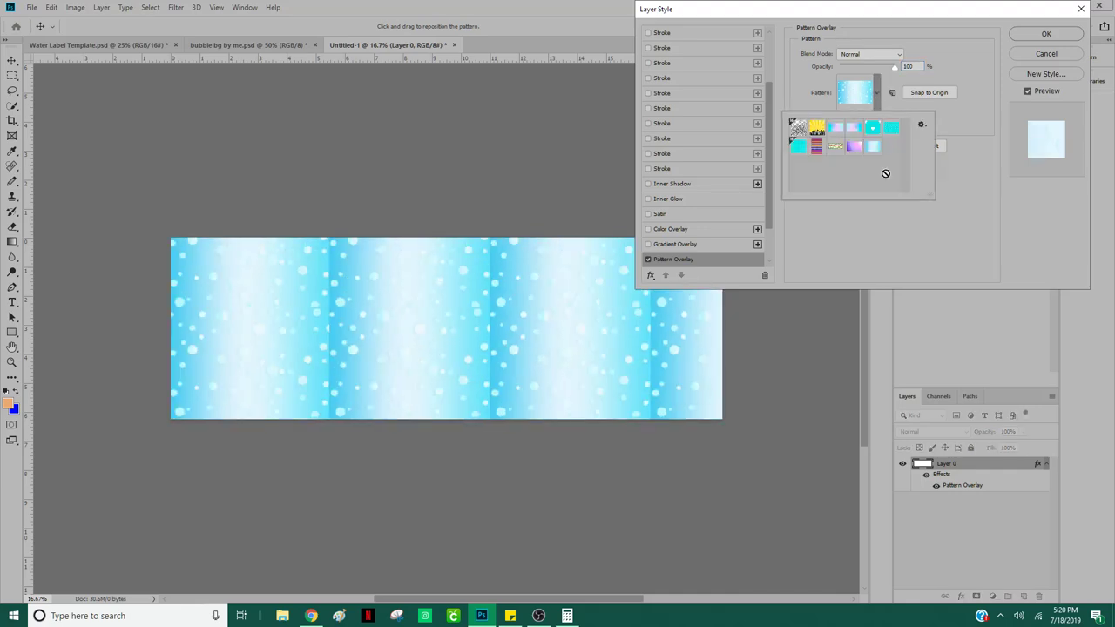
{"action": "left_click", "coordinate": [854, 148]}
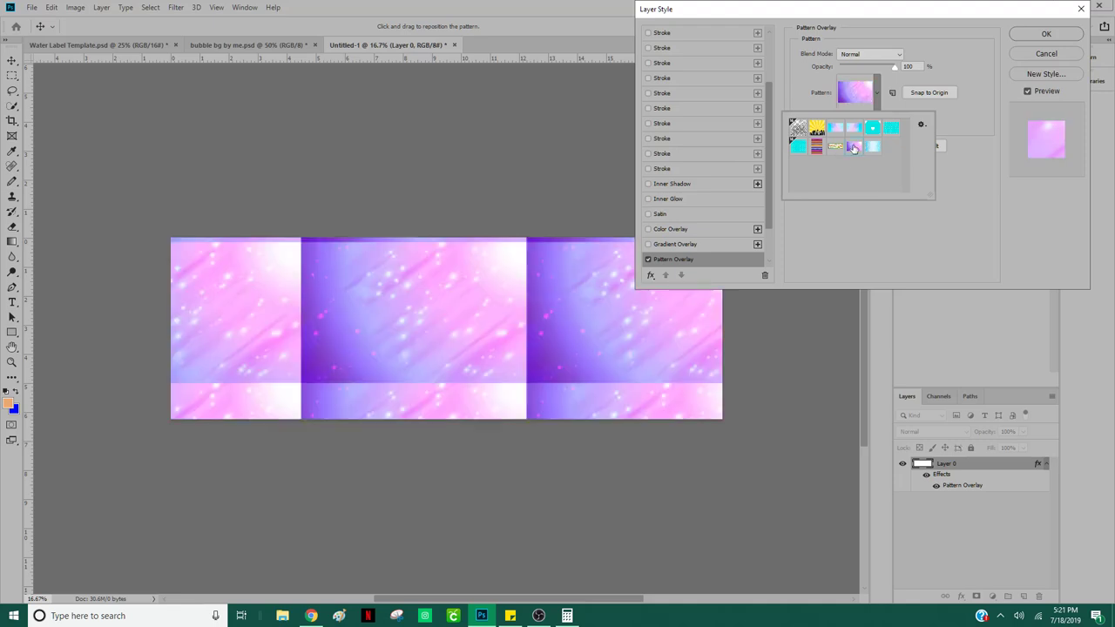
{"action": "left_click", "coordinate": [985, 175]}
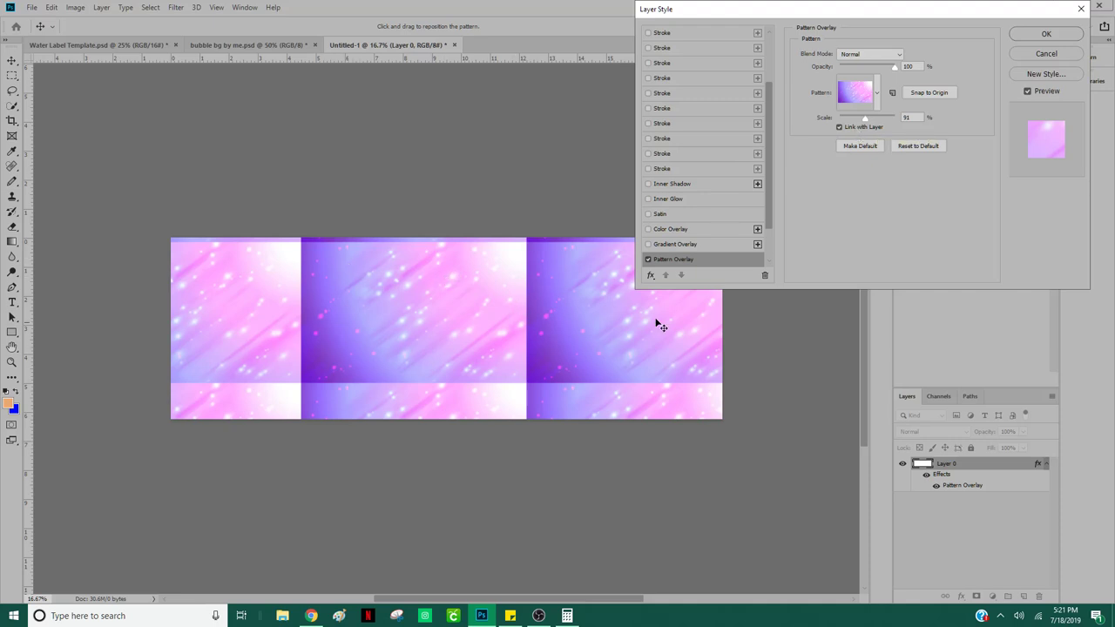
{"action": "left_click_drag", "start_coordinate": [867, 122], "coordinate": [876, 122]}
{"action": "mouse_move", "coordinate": [601, 319]}
{"action": "left_mouse_down"}
{"action": "mouse_move", "coordinate": [548, 331]}
{"action": "mouse_move", "coordinate": [596, 334]}
{"action": "left_mouse_up"}
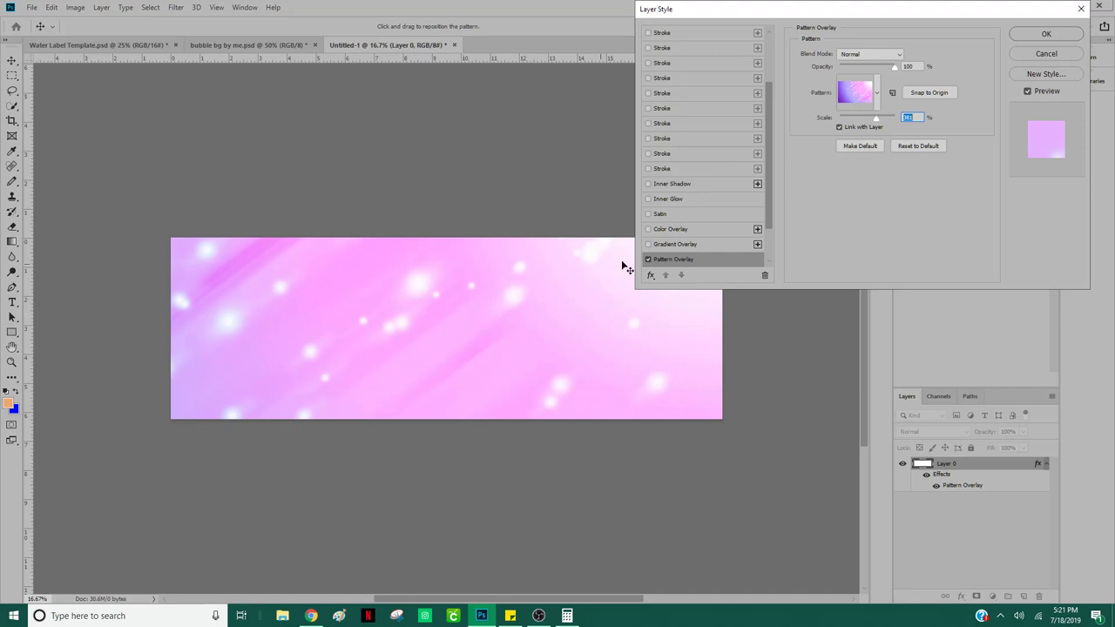
Step: Change the Pattern Overlay back to the light-blue bubble pattern and reduce its scale
{"action": "left_click", "coordinate": [877, 96]}
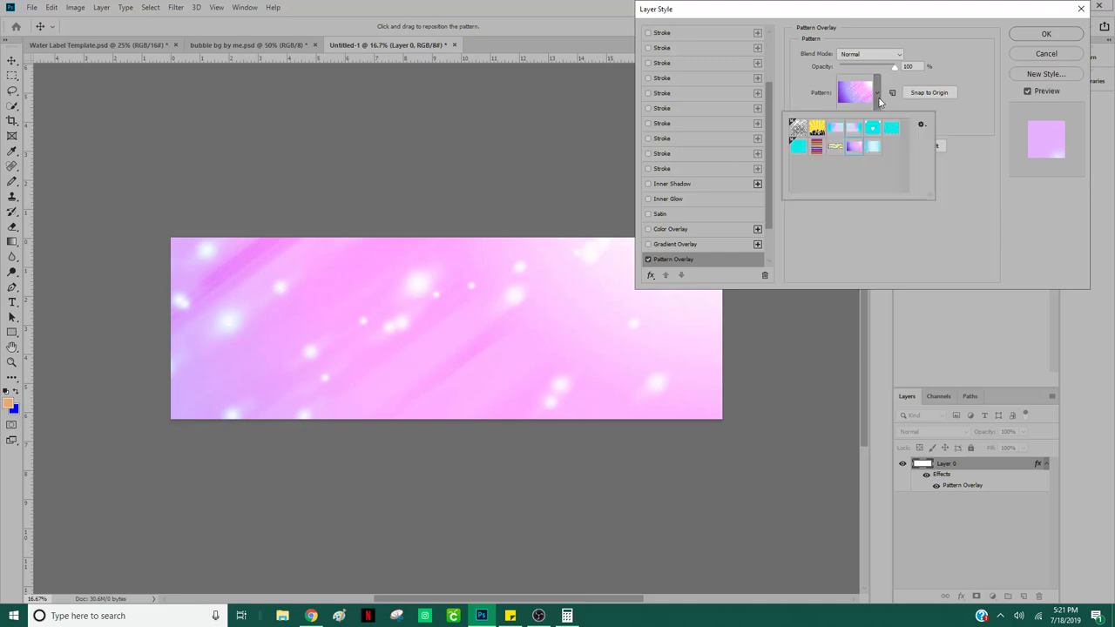
{"action": "left_click", "coordinate": [874, 148]}
{"action": "left_click_drag", "start_coordinate": [645, 366], "coordinate": [609, 373]}
{"action": "left_click_drag", "start_coordinate": [913, 116], "coordinate": [899, 117]}
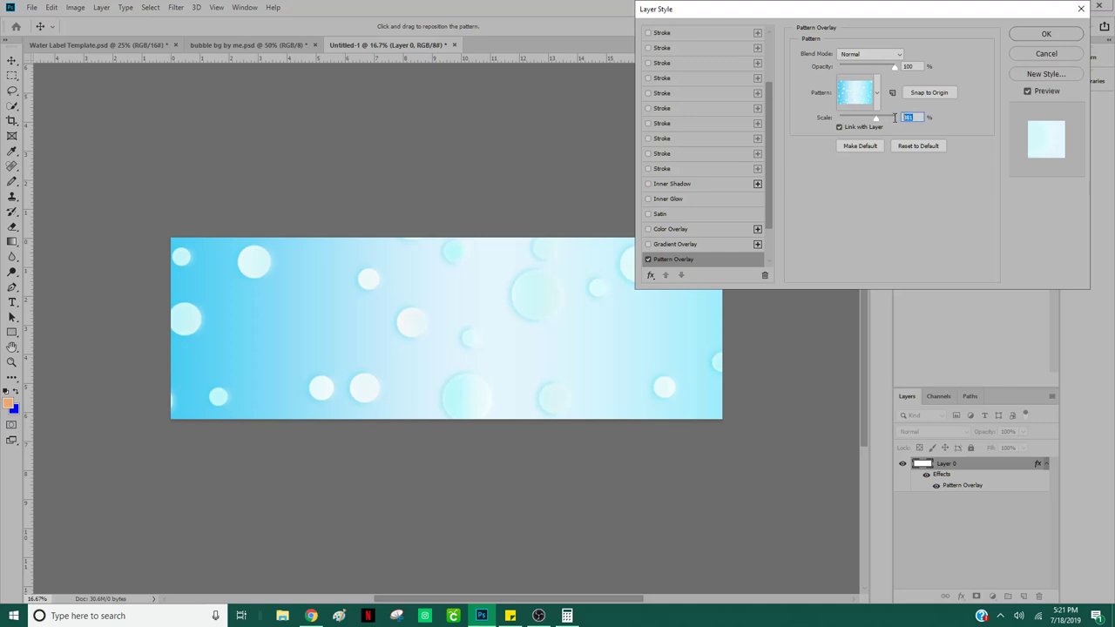
{"action": "type", "text": "125"}
Step: Reposition the bubble pattern on the canvas so it fills the wrapper background evenly, and apply the layer style
{"action": "left_click_drag", "start_coordinate": [512, 324], "coordinate": [696, 446]}
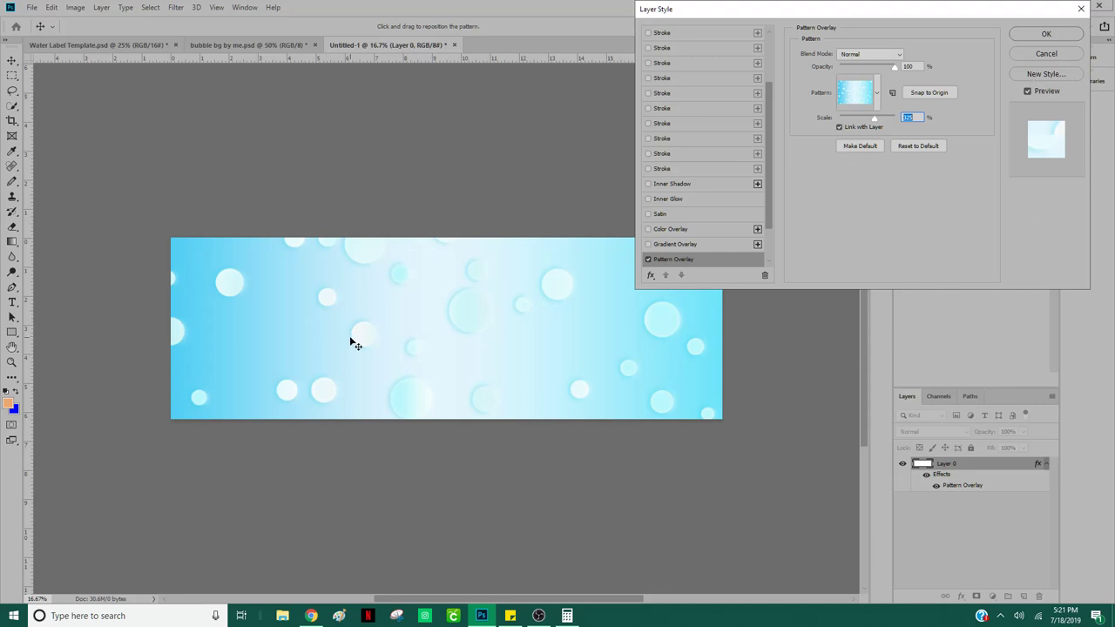
{"action": "mouse_move", "coordinate": [480, 357]}
{"action": "left_mouse_down"}
{"action": "mouse_move", "coordinate": [462, 319]}
{"action": "mouse_move", "coordinate": [491, 322]}
{"action": "mouse_move", "coordinate": [483, 339]}
{"action": "left_mouse_up"}
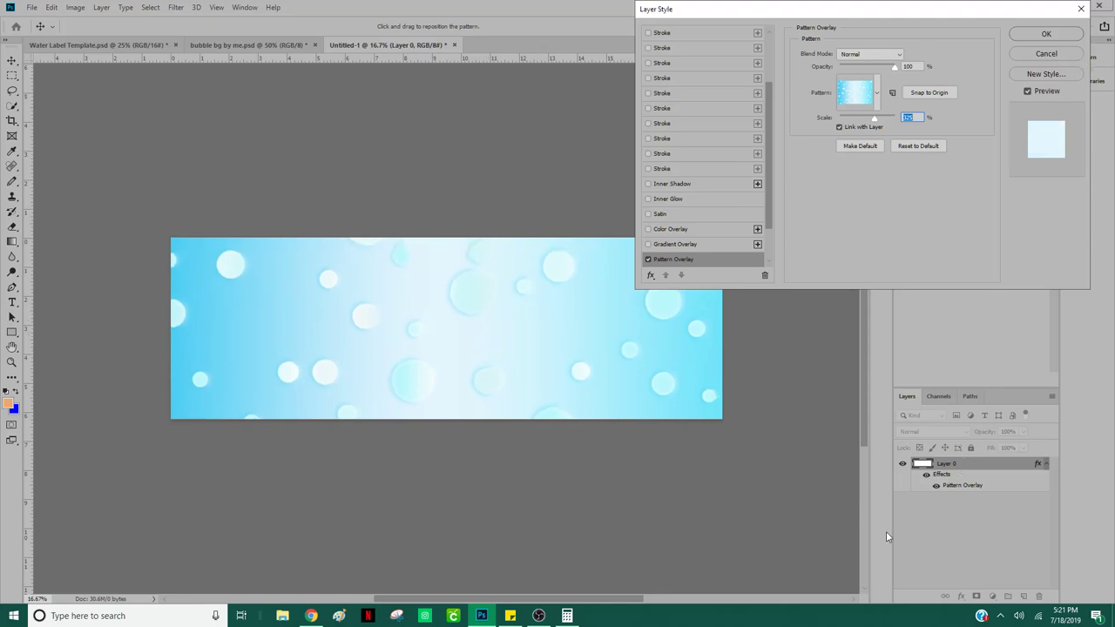
{"action": "left_click_drag", "start_coordinate": [462, 299], "coordinate": [461, 311]}
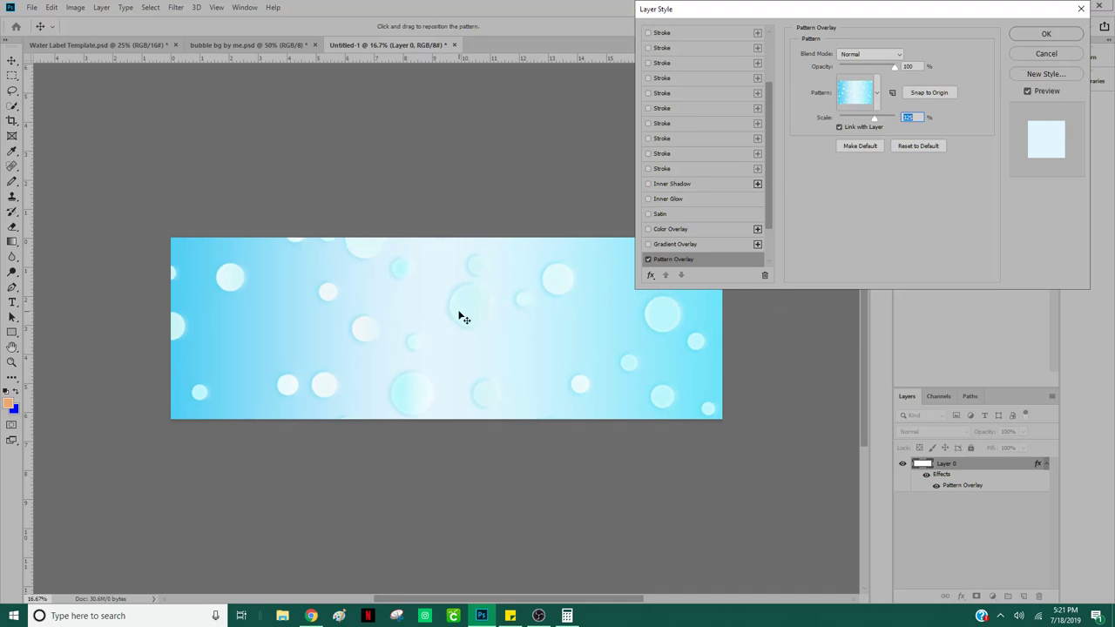
{"action": "left_click", "coordinate": [1045, 35]}
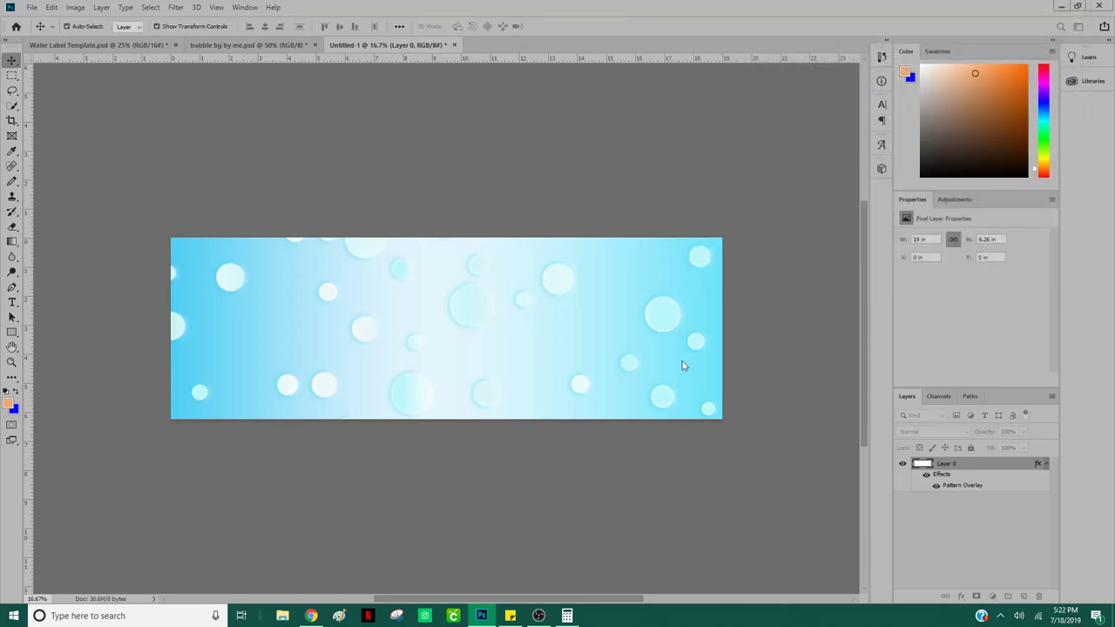
Step: In the Water Label Template, look up the hex code of the blue side strip's Color Overlay and close its layer style
{"action": "left_click", "coordinate": [52, 44]}
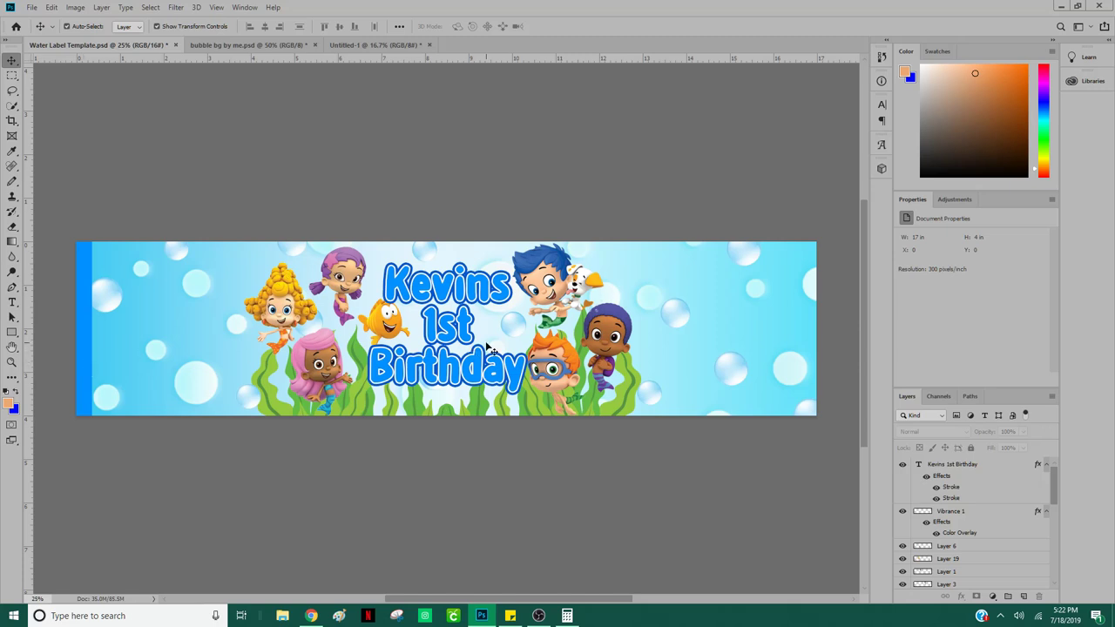
{"action": "left_click", "coordinate": [86, 278]}
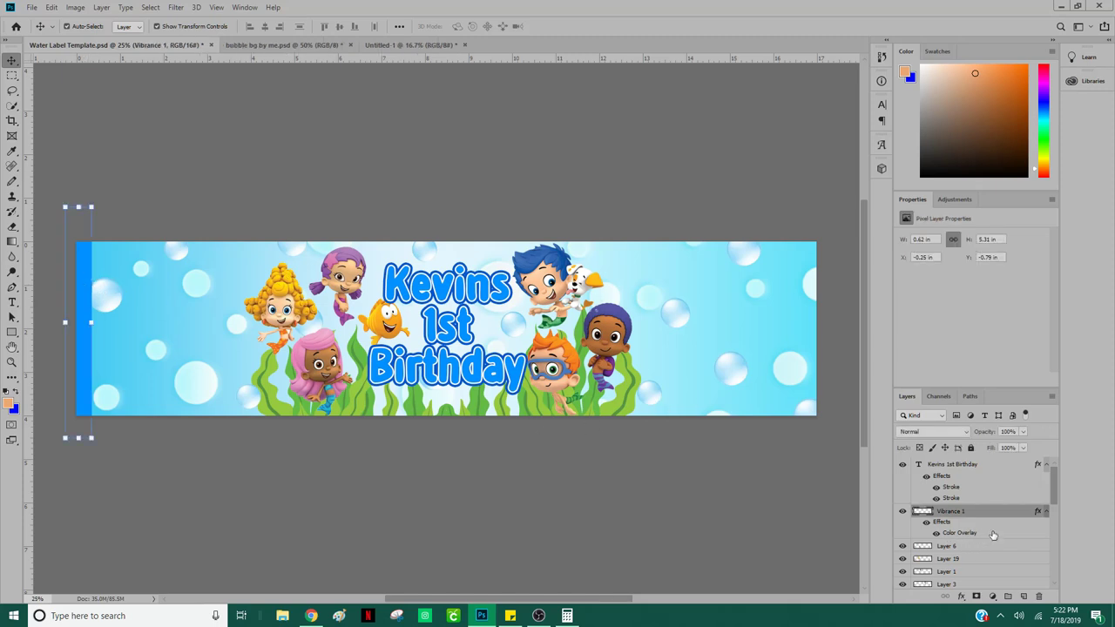
{"action": "left_click_drag", "start_coordinate": [1003, 536], "coordinate": [970, 533]}
{"action": "double_click", "coordinate": [969, 533]}
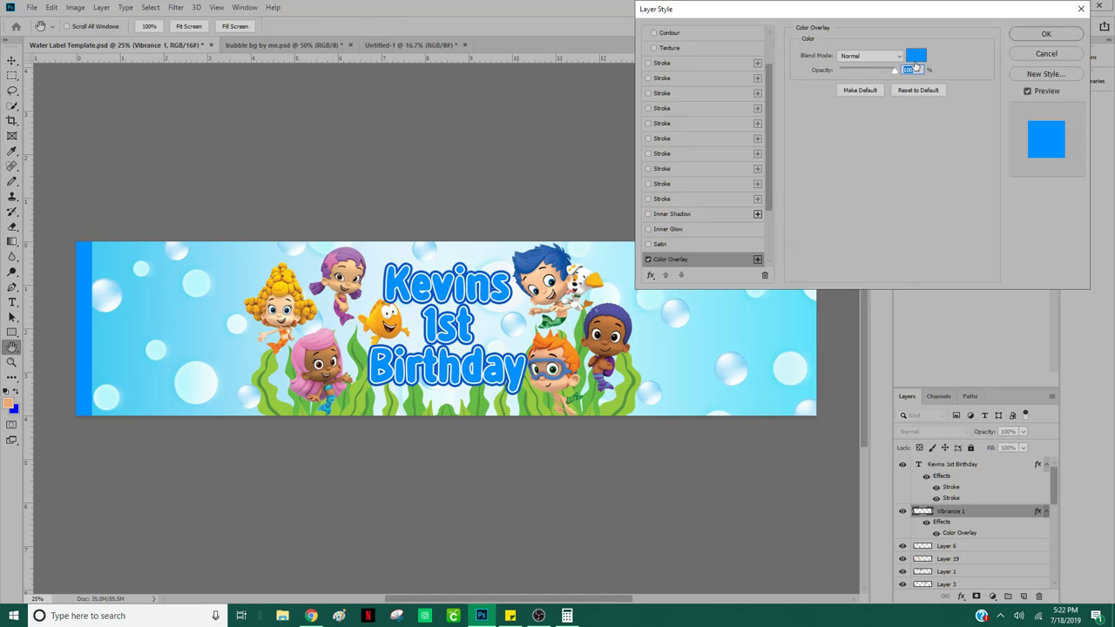
{"action": "left_click", "coordinate": [913, 55]}
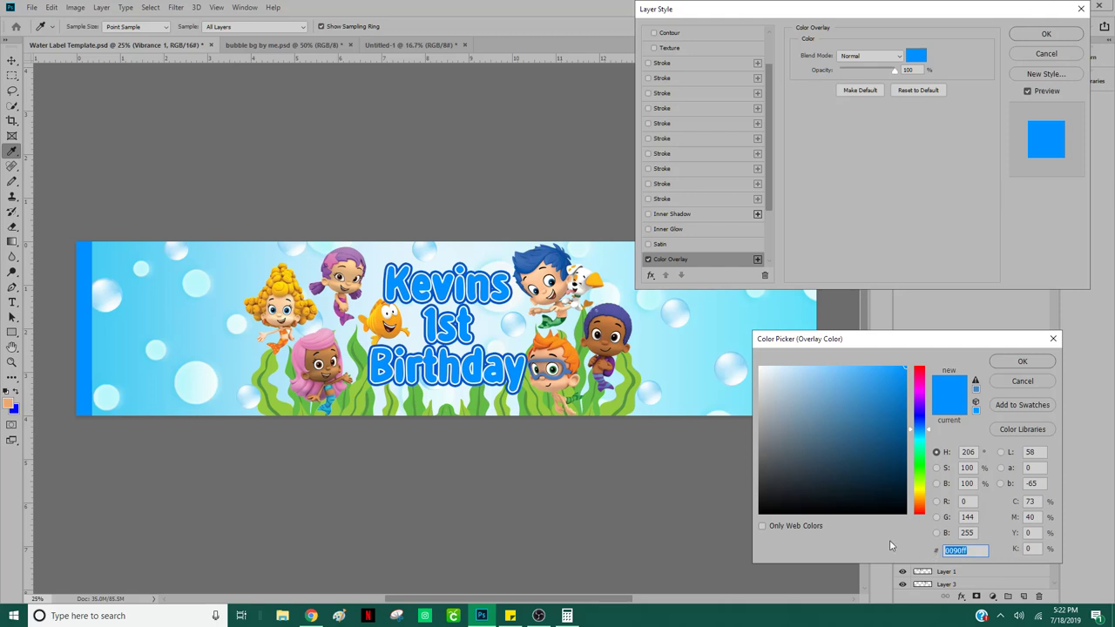
{"action": "left_click", "coordinate": [945, 551]}
{"action": "left_click_drag", "start_coordinate": [971, 551], "coordinate": [943, 552]}
{"action": "left_click", "coordinate": [1020, 363]}
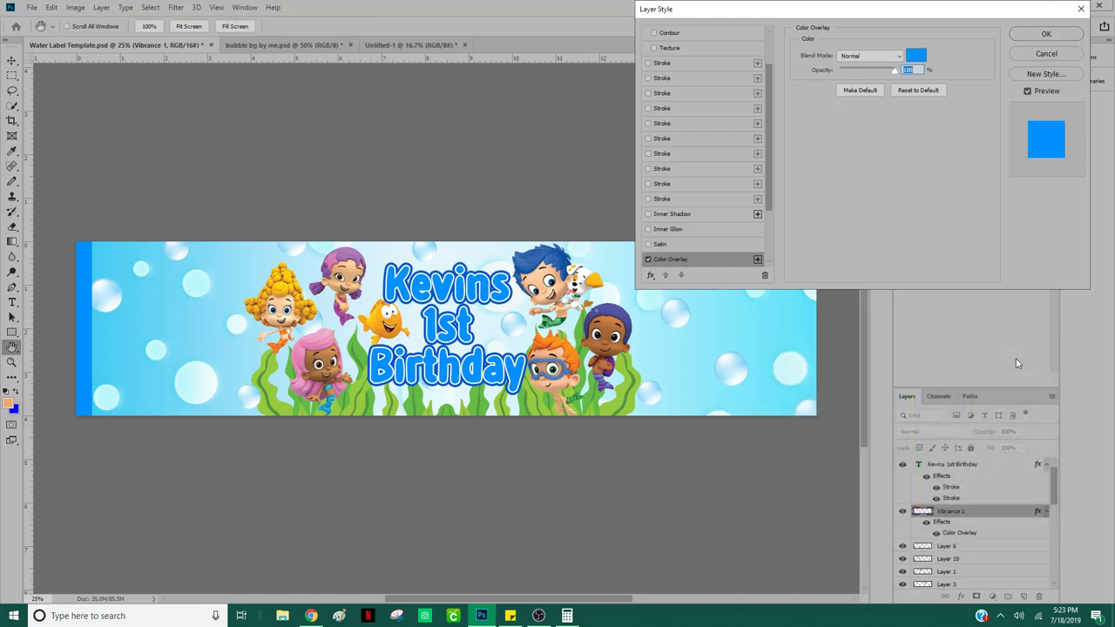
{"action": "left_click", "coordinate": [1046, 33]}
Step: Return to the untitled wrapper document and draw a narrow vertical rectangle about 138 × 1773 px near the canvas's left side
{"action": "left_click", "coordinate": [387, 45]}
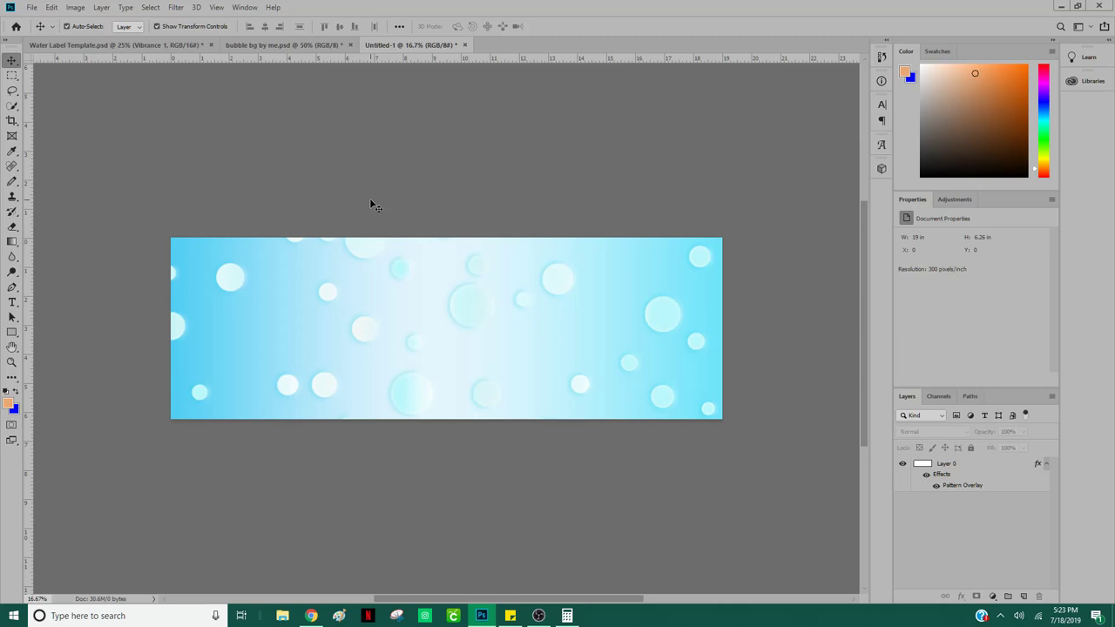
{"action": "left_click", "coordinate": [19, 340]}
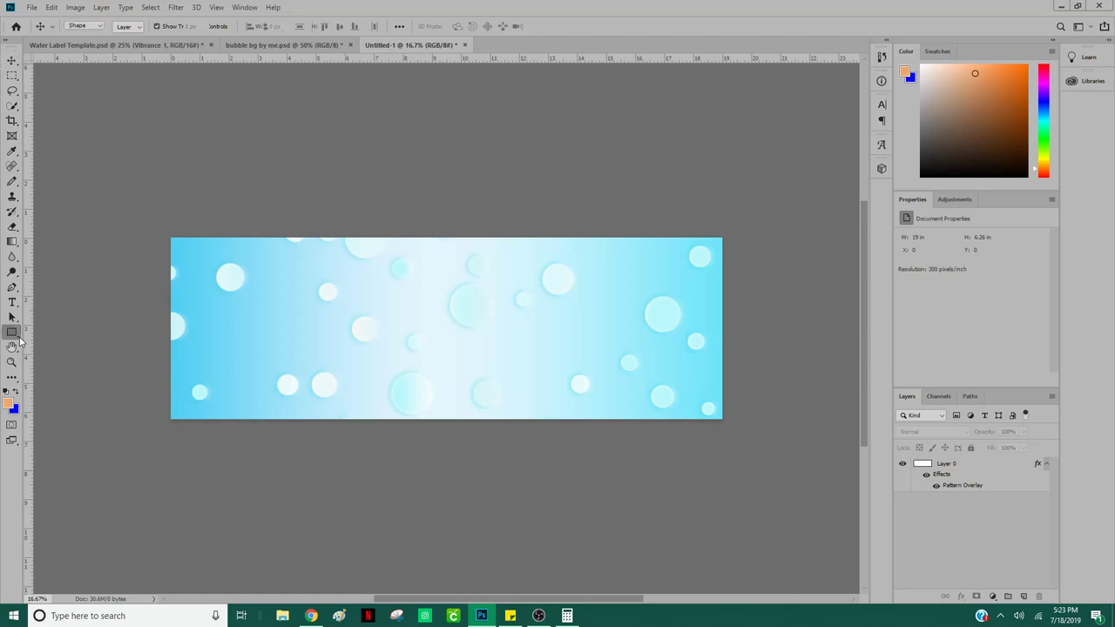
{"action": "right_click", "coordinate": [20, 338]}
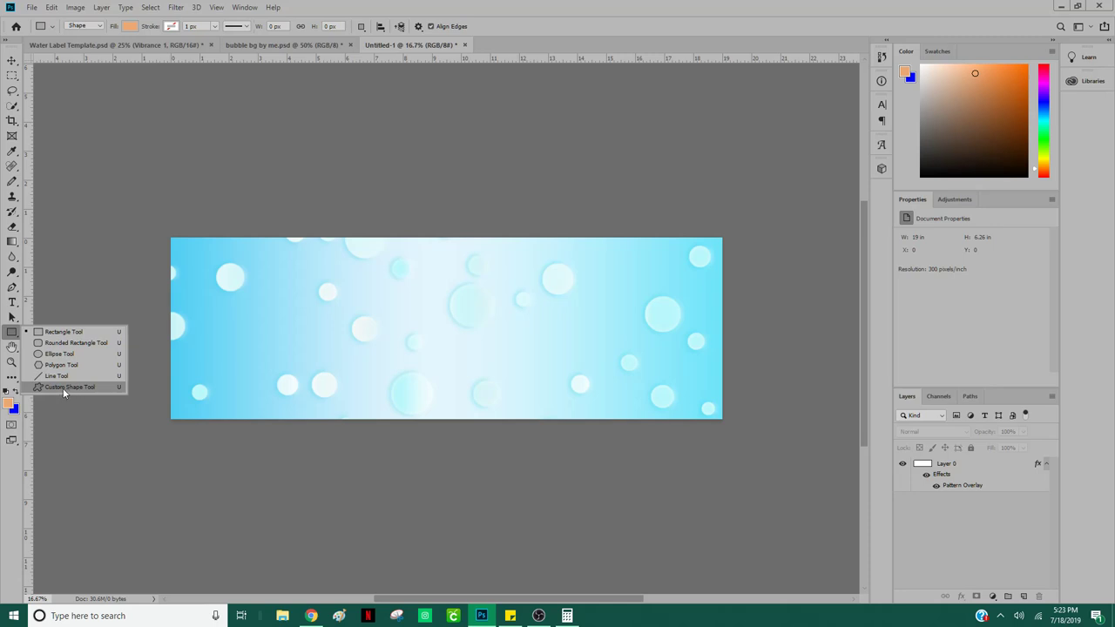
{"action": "left_click", "coordinate": [48, 332]}
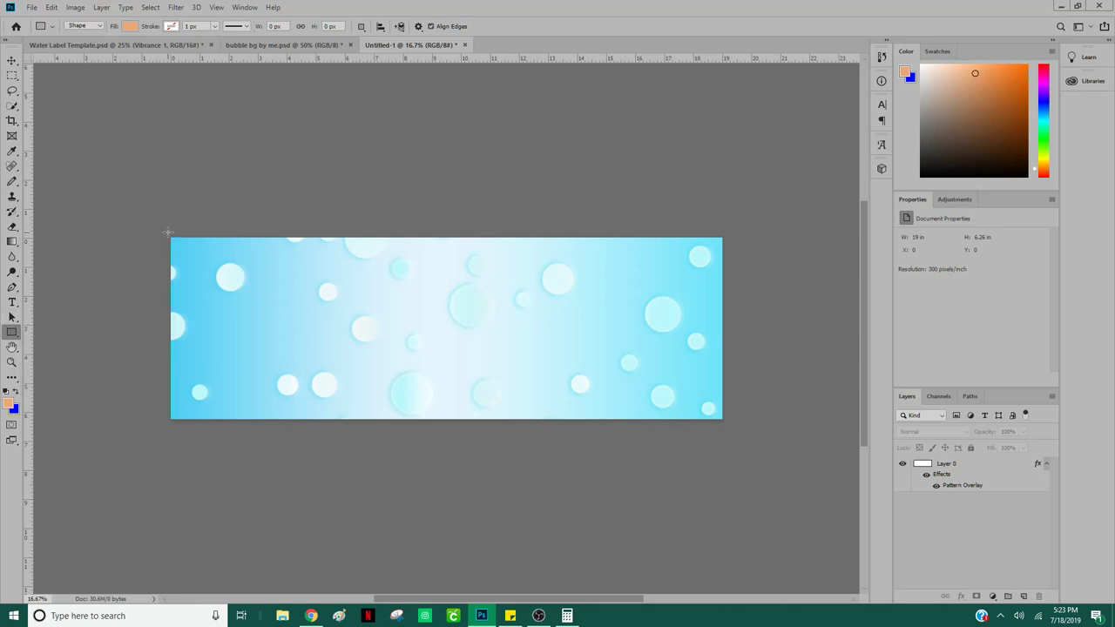
{"action": "left_click_drag", "start_coordinate": [237, 261], "coordinate": [247, 428]}
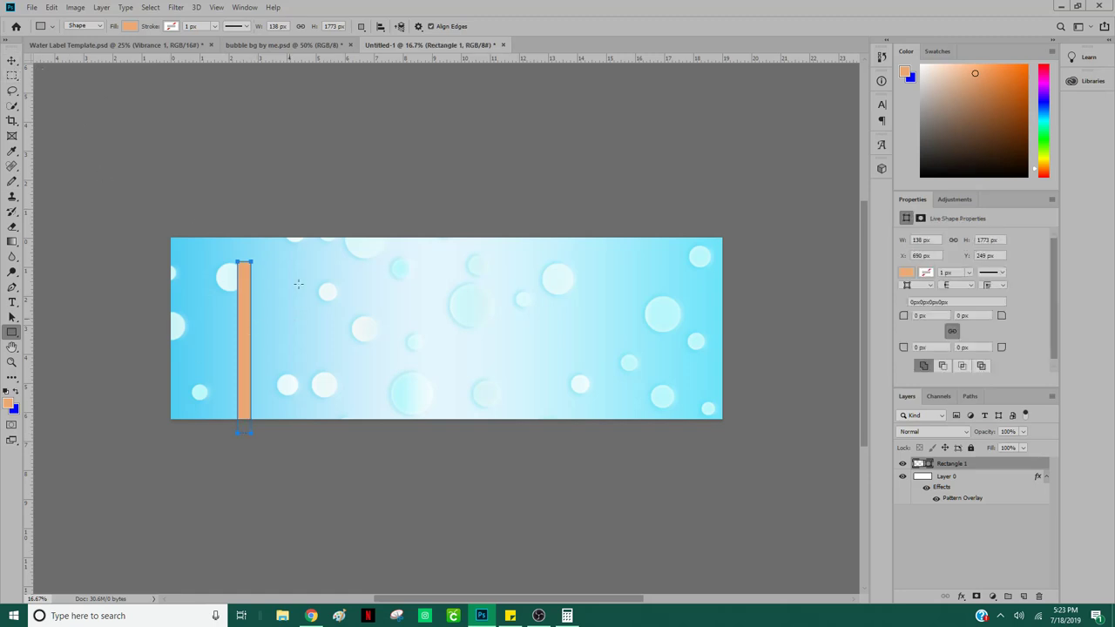
Step: Move the rectangle into the canvas's top-left corner and stretch it down to the bottom edge, about 1878 px high
{"action": "left_click", "coordinate": [11, 61]}
{"action": "left_click_drag", "start_coordinate": [245, 325], "coordinate": [179, 293]}
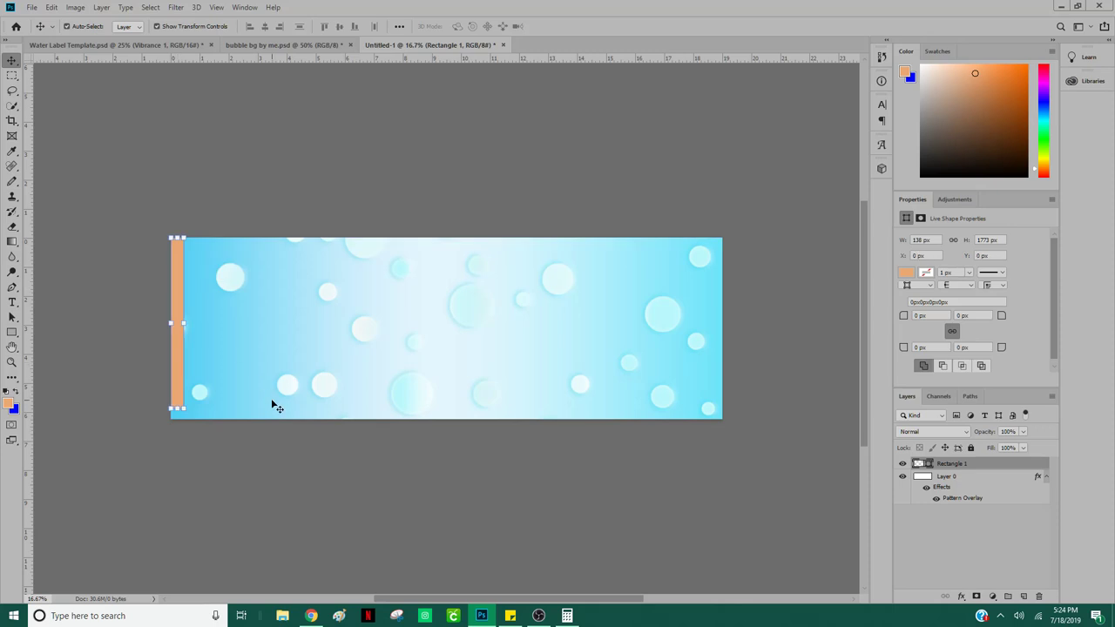
{"action": "left_click_drag", "start_coordinate": [175, 408], "coordinate": [177, 420]}
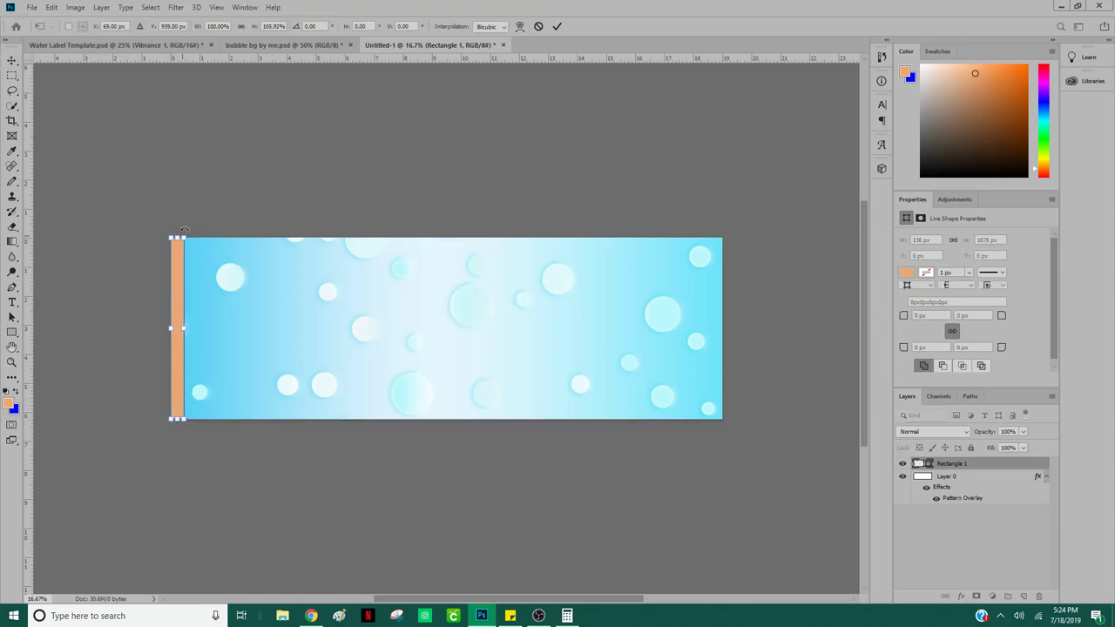
{"action": "left_click", "coordinate": [206, 138]}
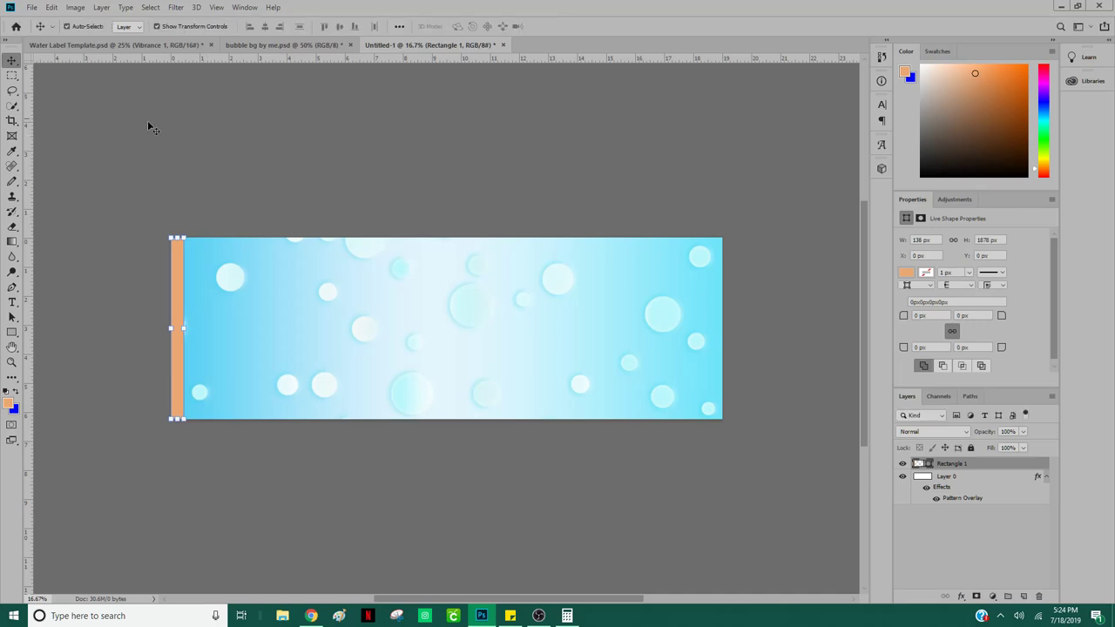
{"action": "left_click", "coordinate": [122, 149]}
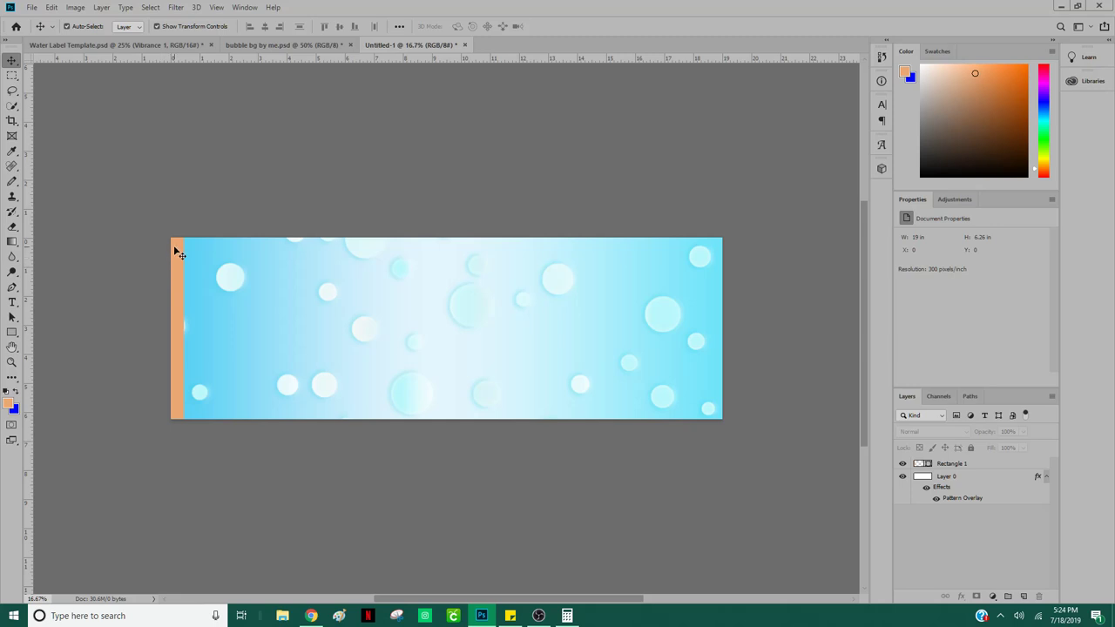
Step: Extend the strip slightly past the canvas's bottom edge, to a height of about 1932 px, and deselect it
{"action": "left_click", "coordinate": [149, 6]}
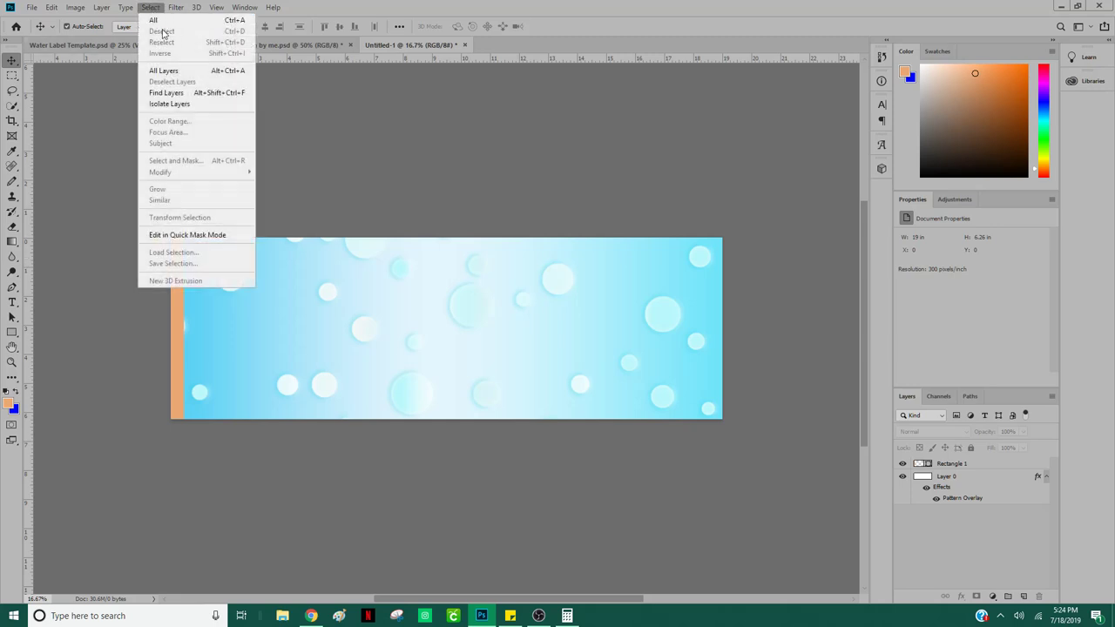
{"action": "left_click", "coordinate": [174, 393]}
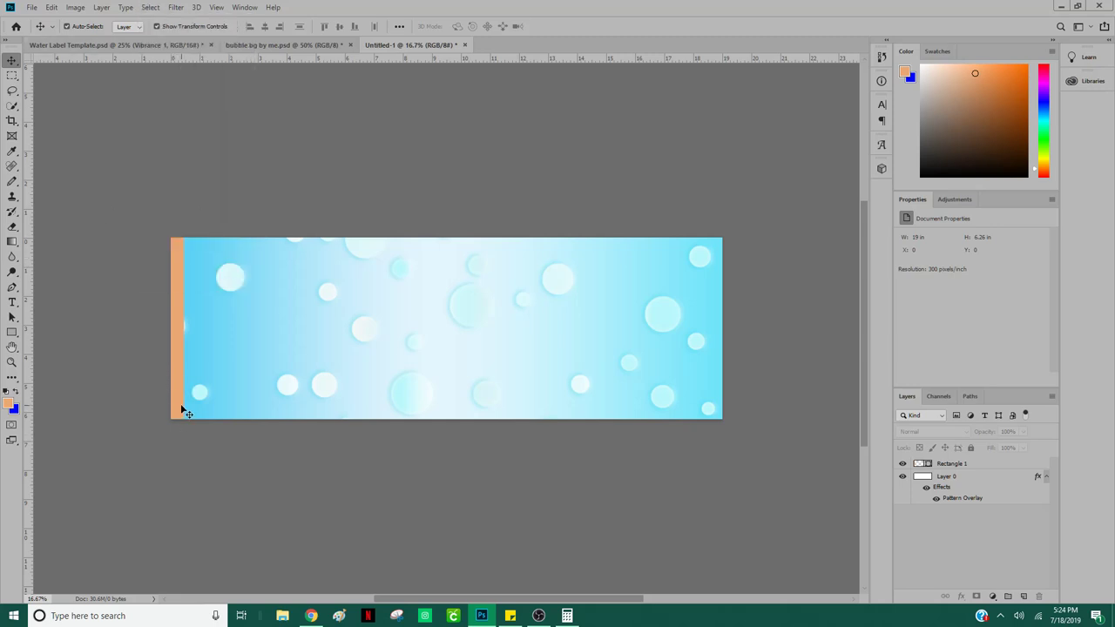
{"action": "left_click", "coordinate": [182, 409]}
{"action": "left_click_drag", "start_coordinate": [177, 419], "coordinate": [177, 424]}
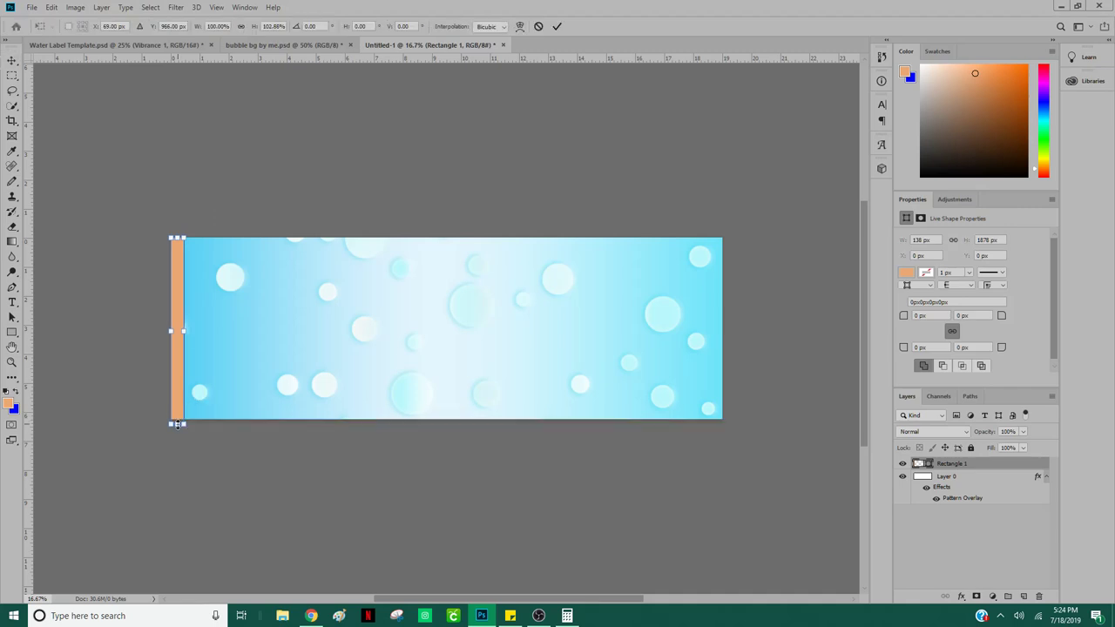
{"action": "left_click", "coordinate": [292, 462]}
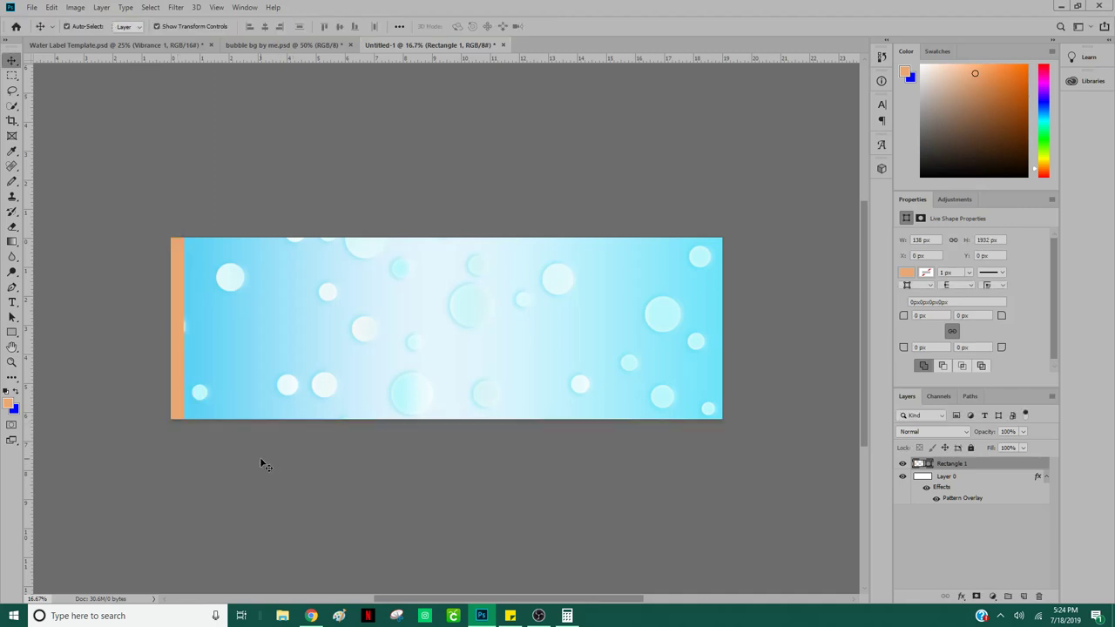
{"action": "left_click", "coordinate": [264, 464]}
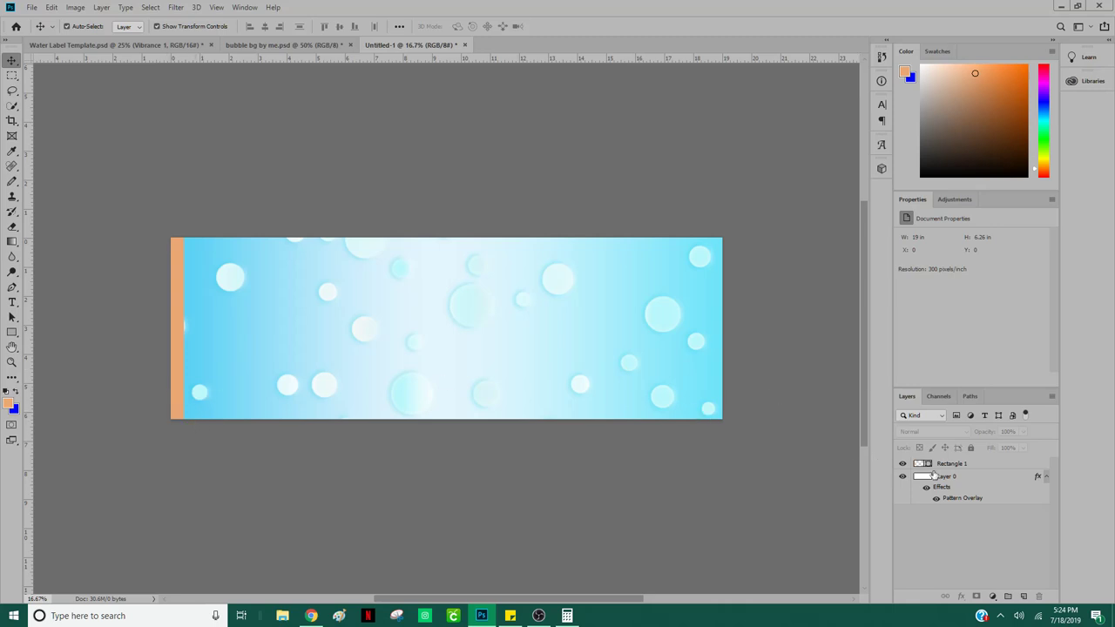
Step: Set the side strip's fill to the solid colour 0090ff and deselect the strip
{"action": "left_click", "coordinate": [174, 286]}
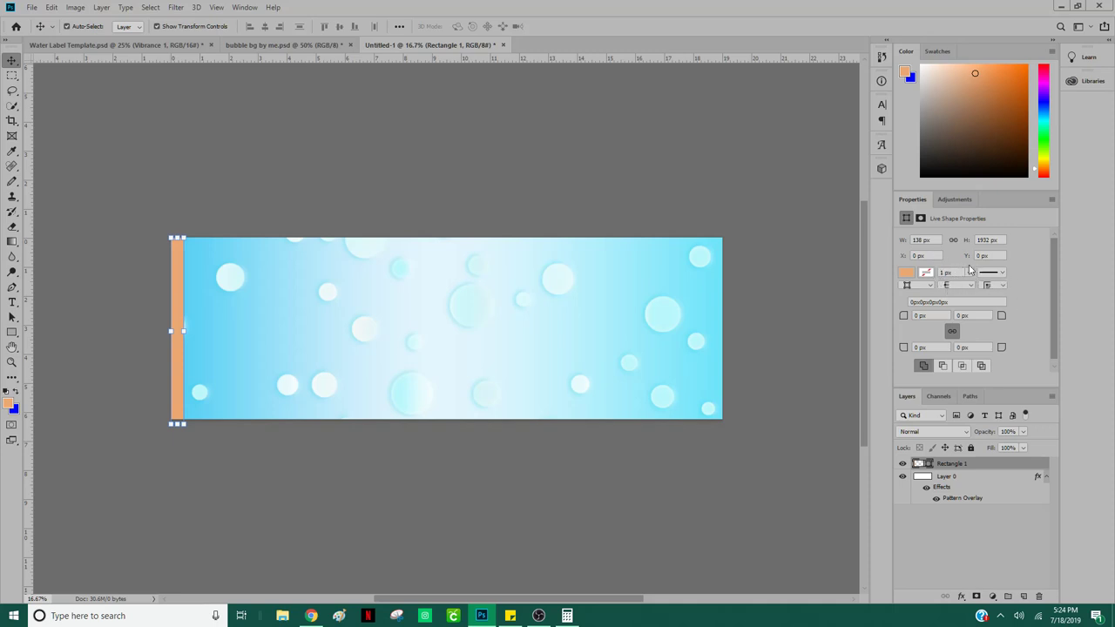
{"action": "left_click", "coordinate": [906, 273]}
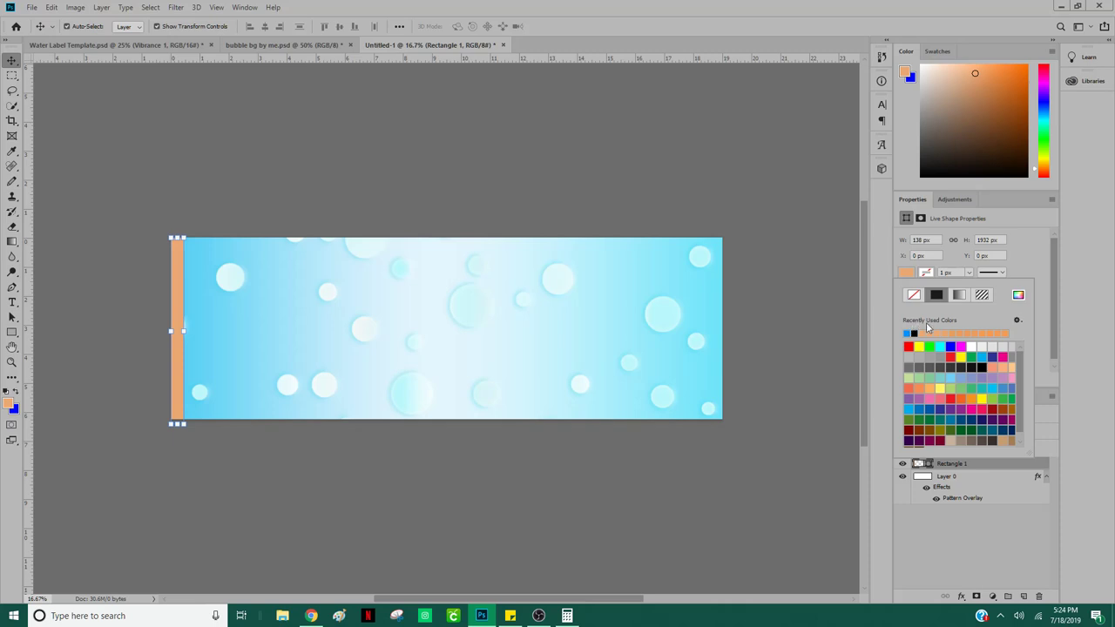
{"action": "left_click", "coordinate": [1018, 296]}
{"action": "left_click", "coordinate": [976, 551]}
{"action": "left_click_drag", "start_coordinate": [976, 551], "coordinate": [947, 553]}
{"action": "key", "text": "BackSpace"}
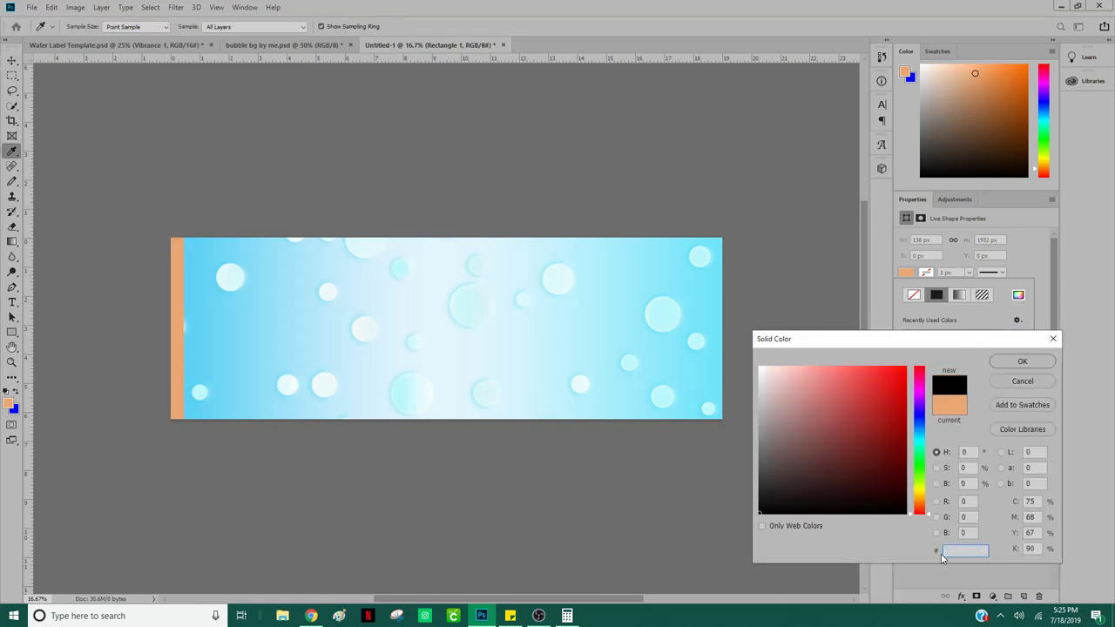
{"action": "type", "text": "0090ff"}
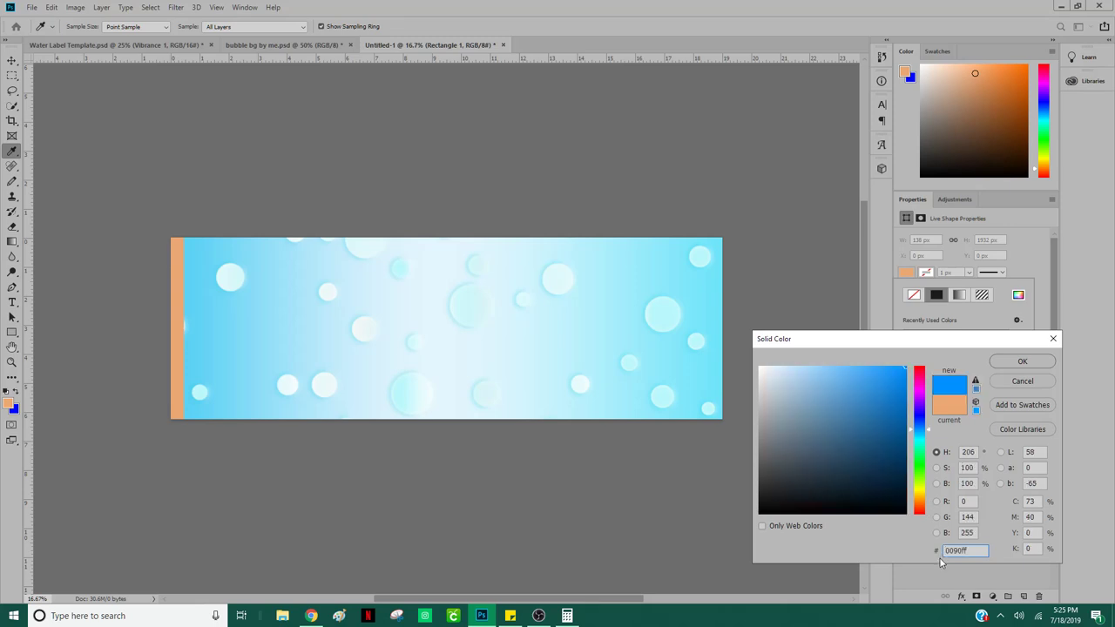
{"action": "left_click", "coordinate": [1022, 362]}
{"action": "key", "text": "v"}
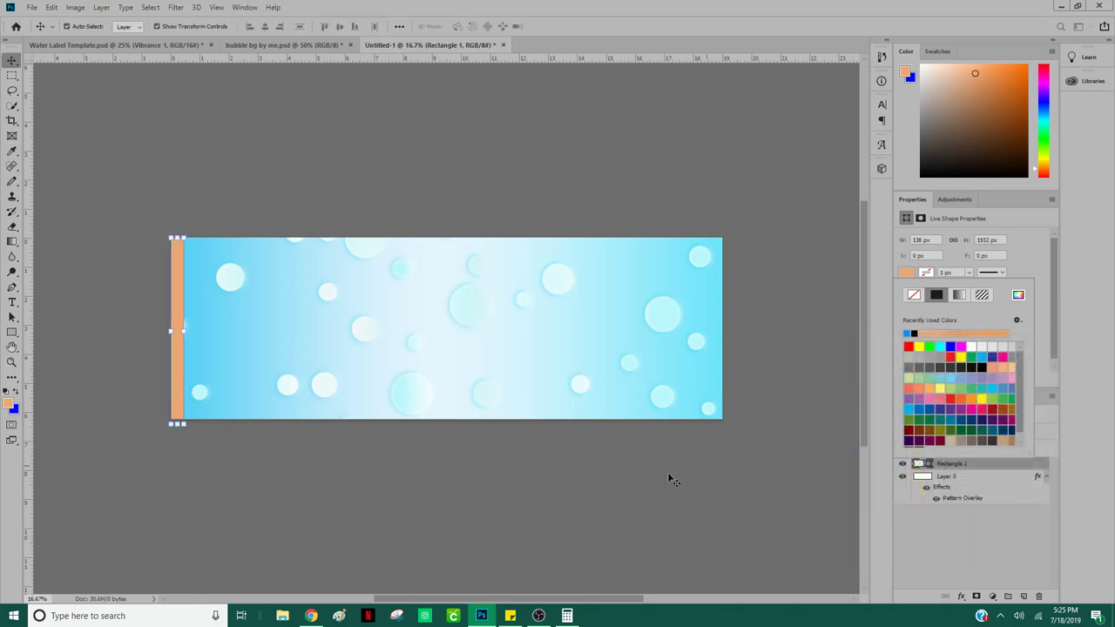
{"action": "left_click", "coordinate": [139, 365]}
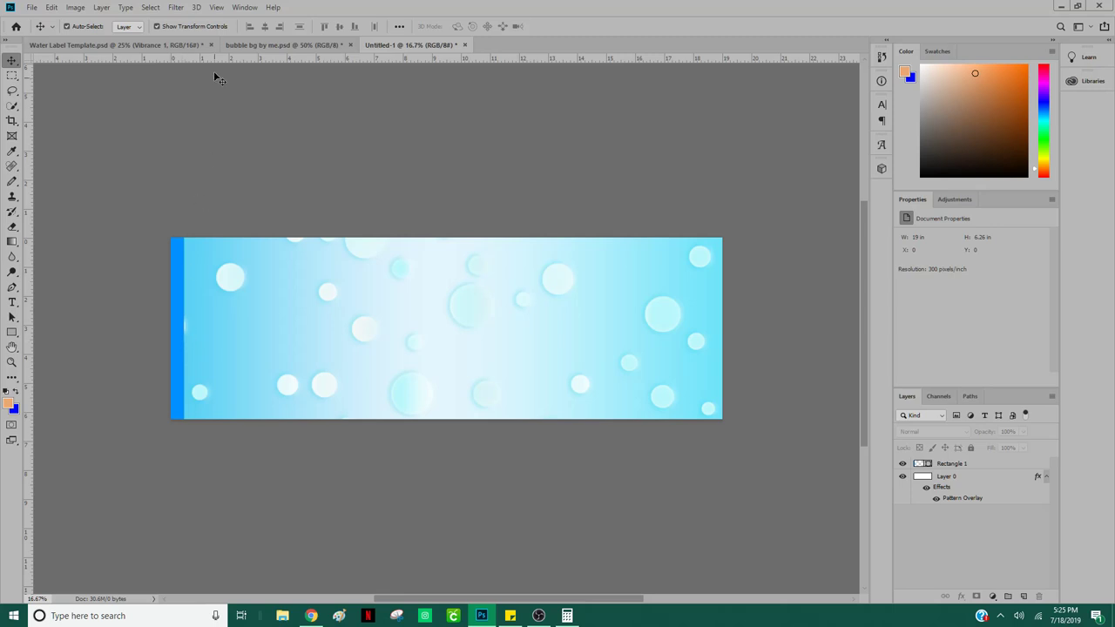
Step: Switch to the Water Label Template document and check which layers hold the four glossy bubbles to the right of the characters
{"action": "left_click", "coordinate": [135, 45]}
{"action": "left_click", "coordinate": [252, 129]}
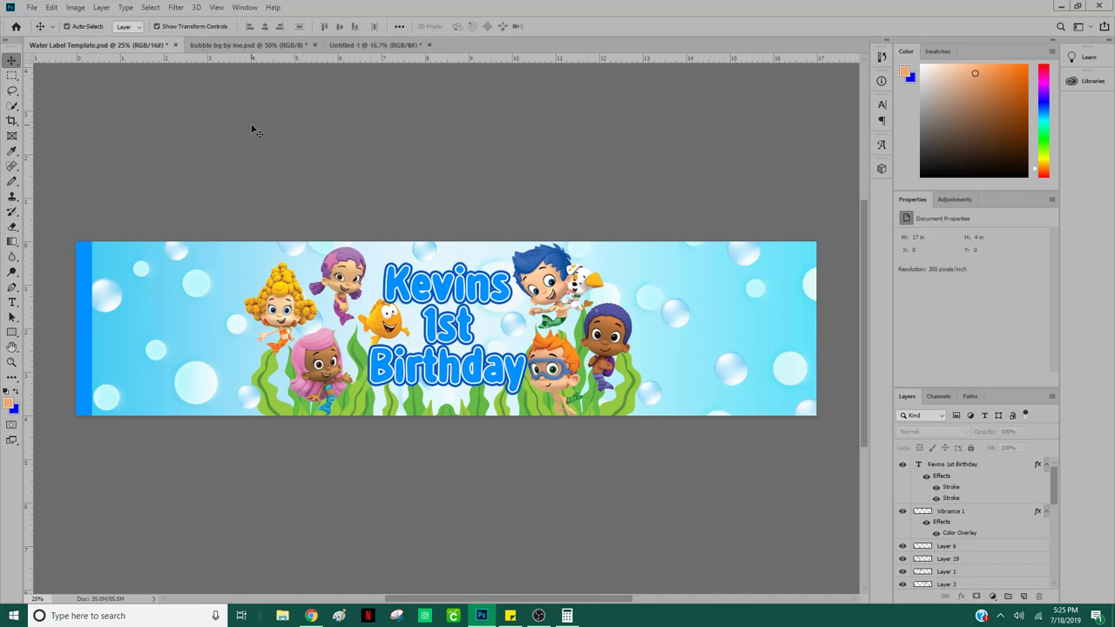
{"action": "left_click", "coordinate": [739, 382]}
{"action": "left_click", "coordinate": [736, 259]}
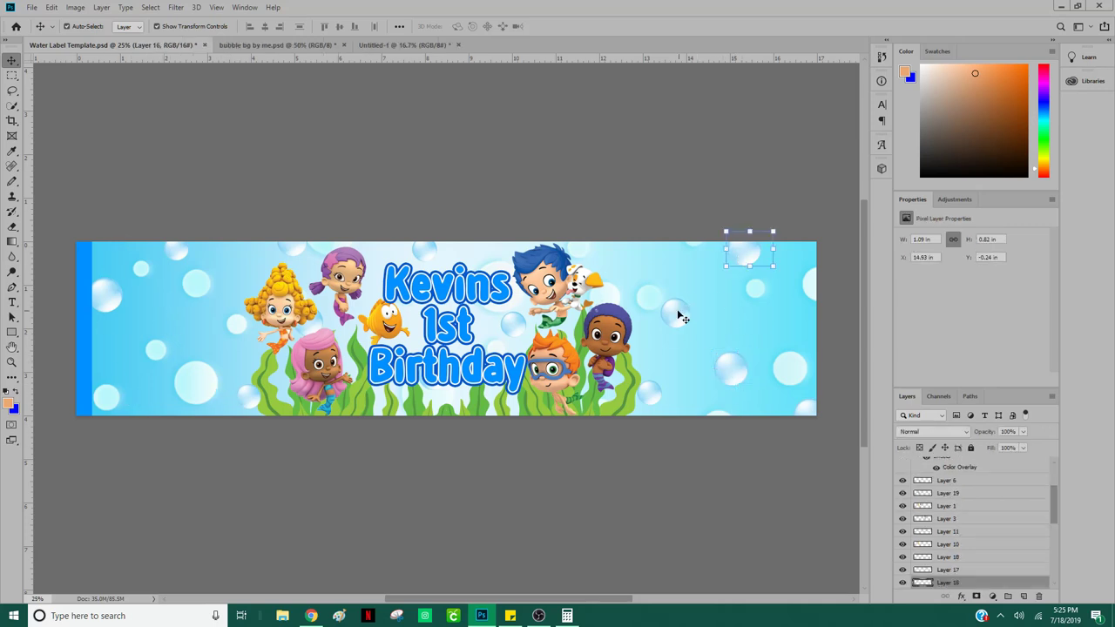
{"action": "left_click", "coordinate": [730, 362]}
{"action": "left_click", "coordinate": [660, 396]}
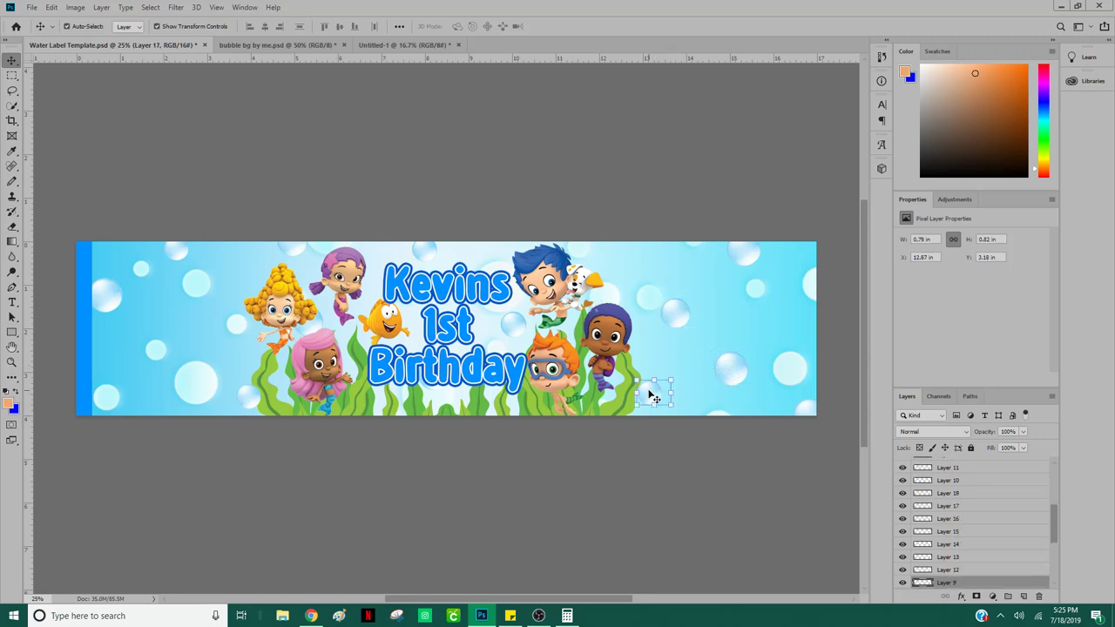
{"action": "left_click", "coordinate": [729, 371]}
{"action": "left_click", "coordinate": [676, 314]}
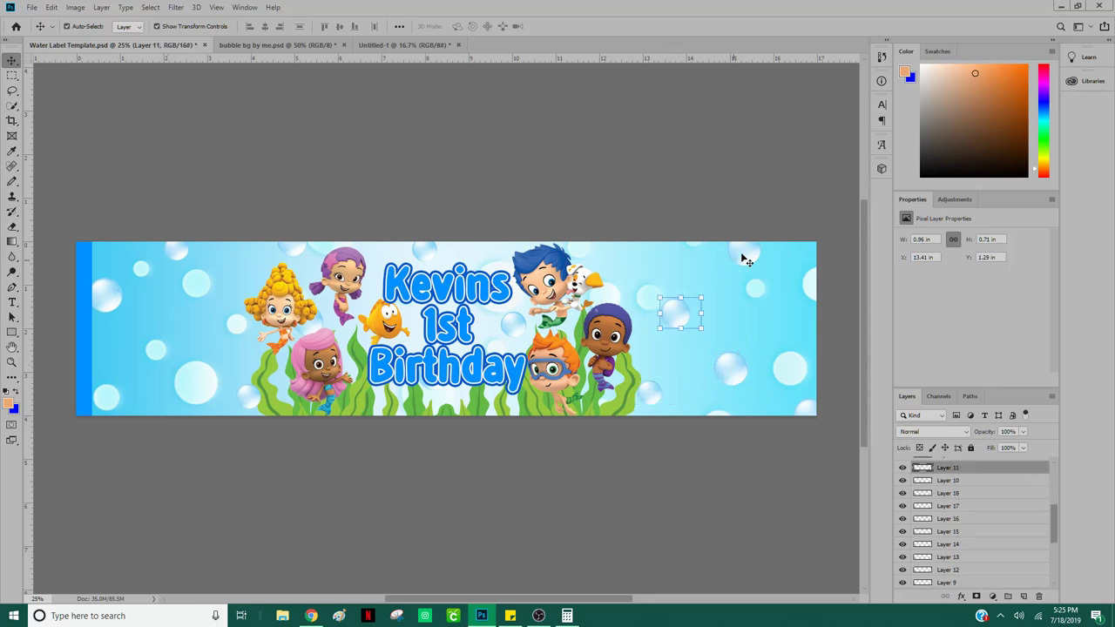
{"action": "left_click", "coordinate": [683, 319]}
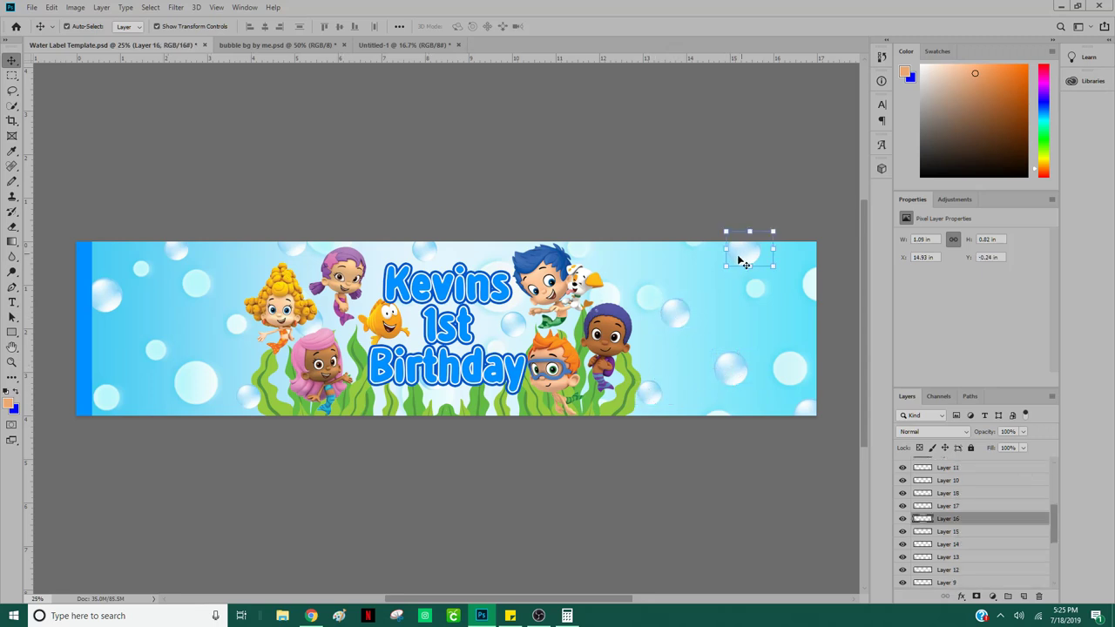
{"action": "left_click", "coordinate": [677, 310]}
{"action": "left_click", "coordinate": [740, 366]}
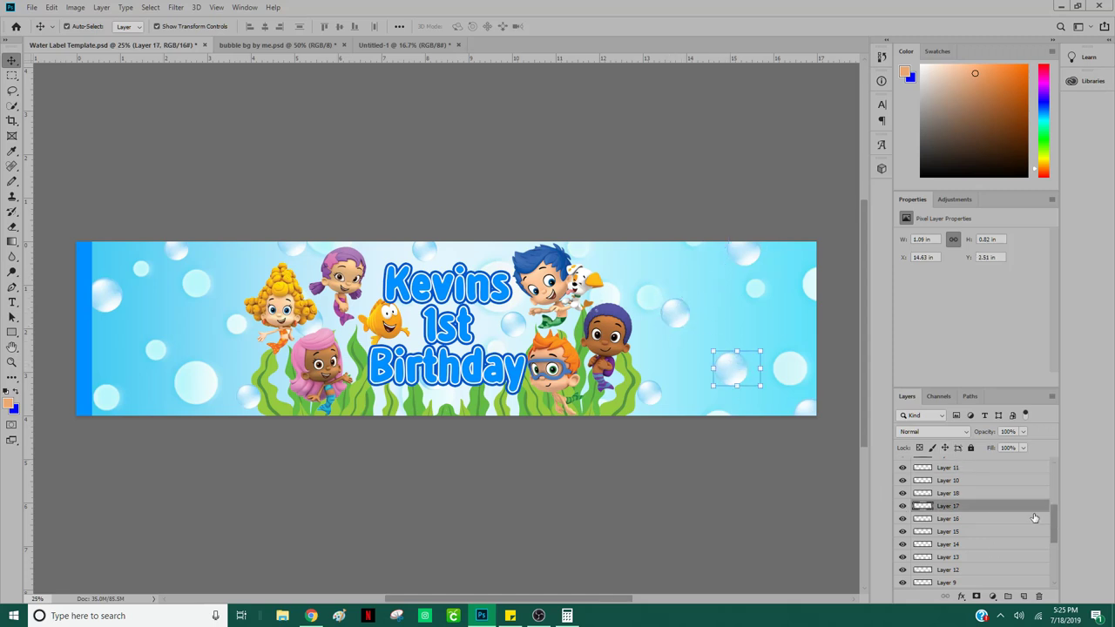
{"action": "left_click", "coordinate": [649, 398]}
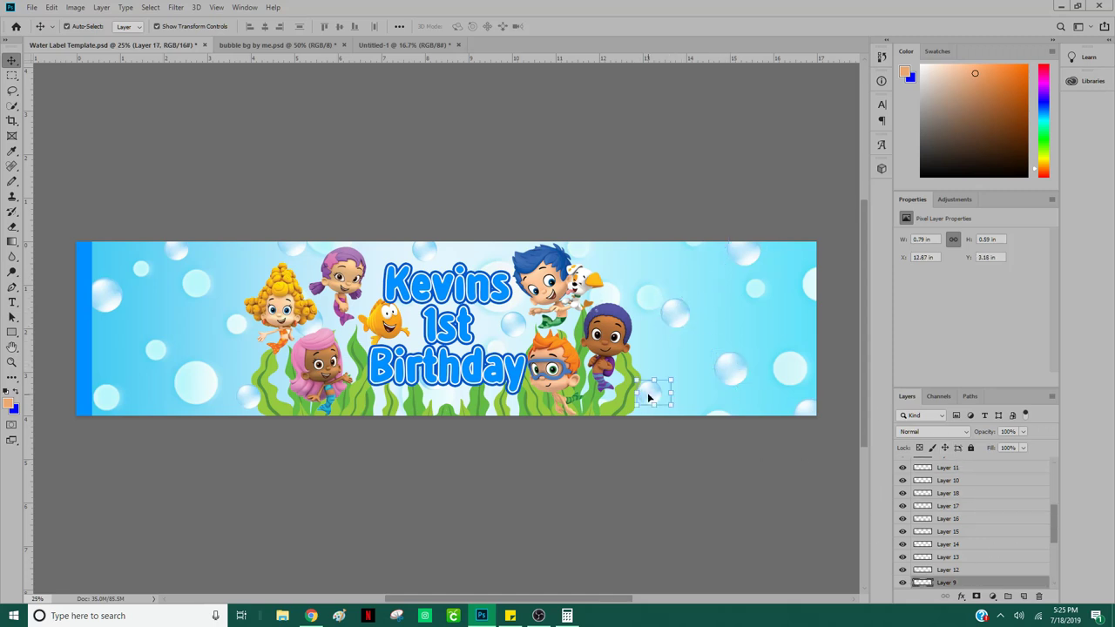
{"action": "left_click", "coordinate": [678, 315]}
{"action": "left_click", "coordinate": [737, 367]}
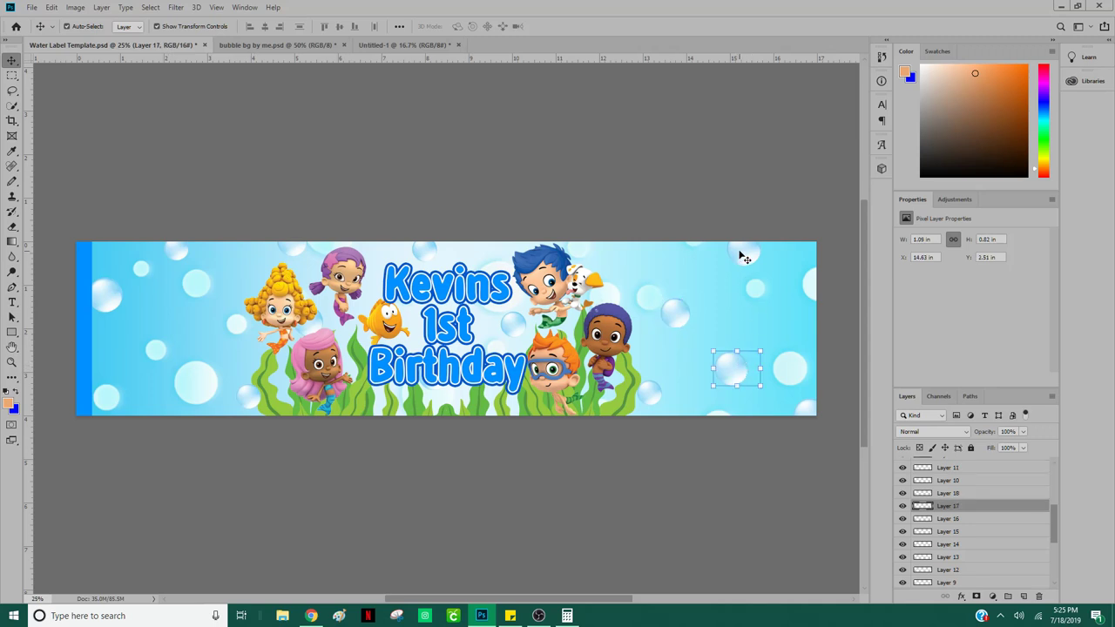
{"action": "left_click", "coordinate": [740, 256]}
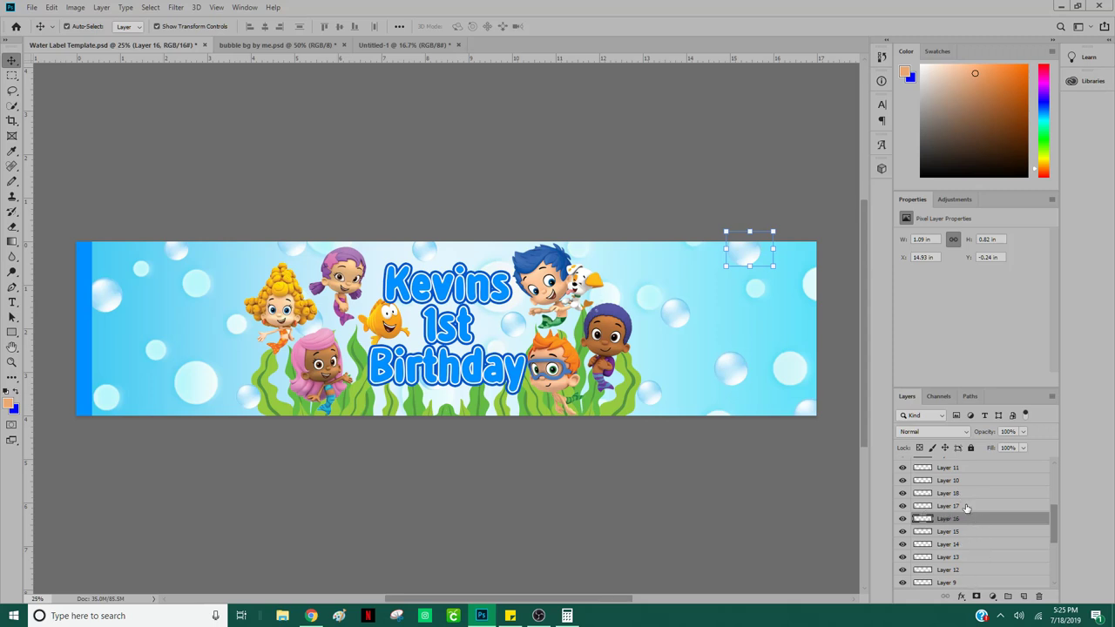
{"action": "left_click", "coordinate": [687, 339]}
{"action": "left_click", "coordinate": [675, 310]}
{"action": "left_click", "coordinate": [653, 389]}
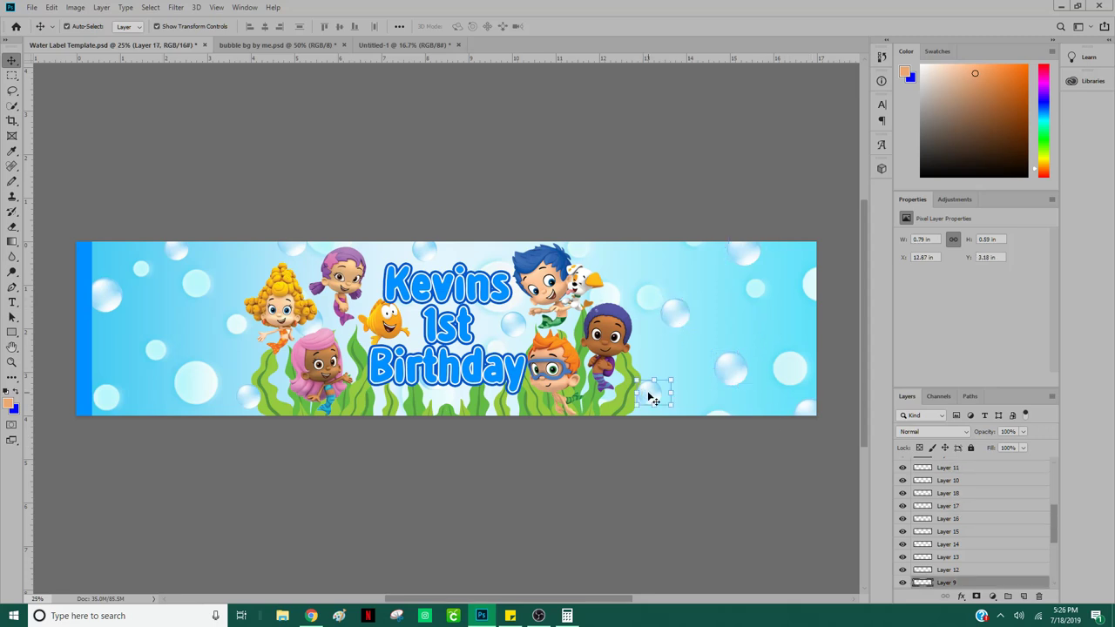
{"action": "left_click", "coordinate": [732, 369]}
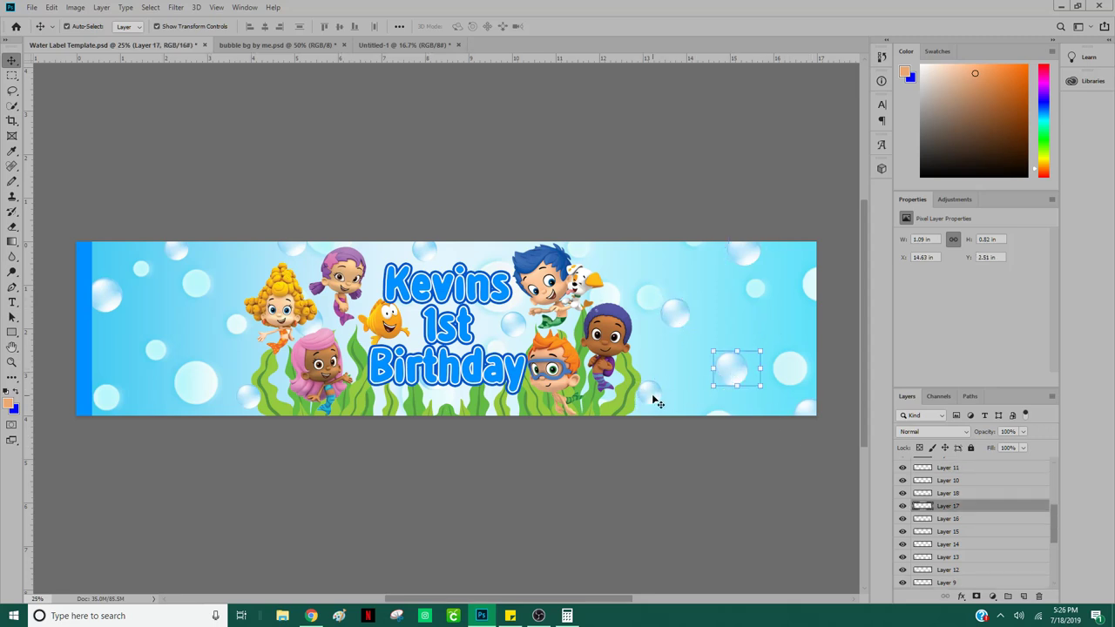
{"action": "left_click", "coordinate": [652, 394]}
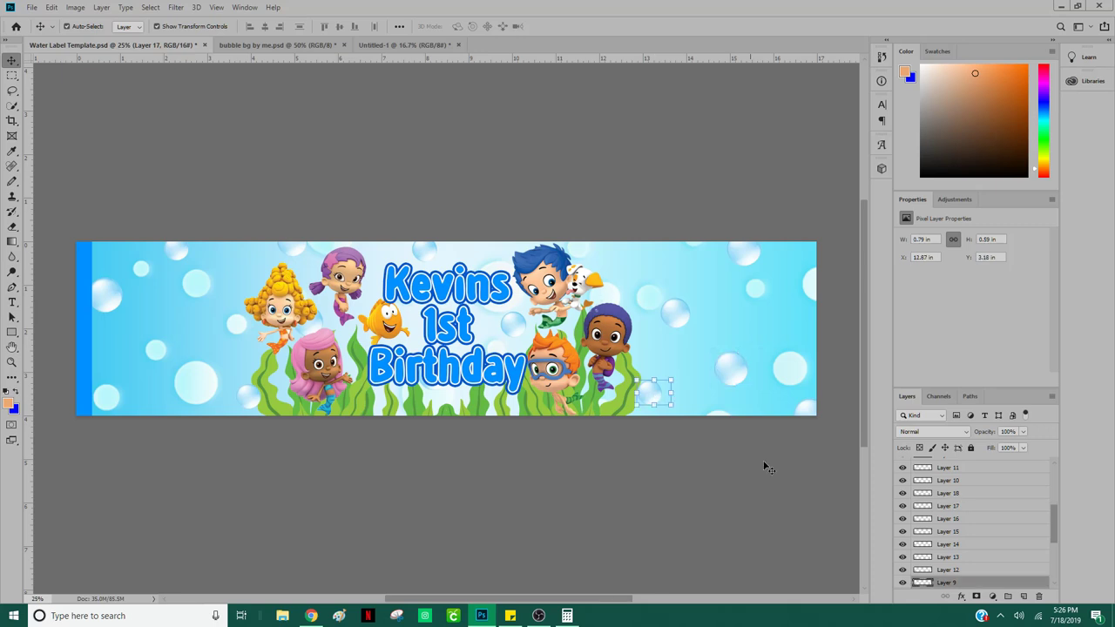
{"action": "left_click", "coordinate": [948, 481]}
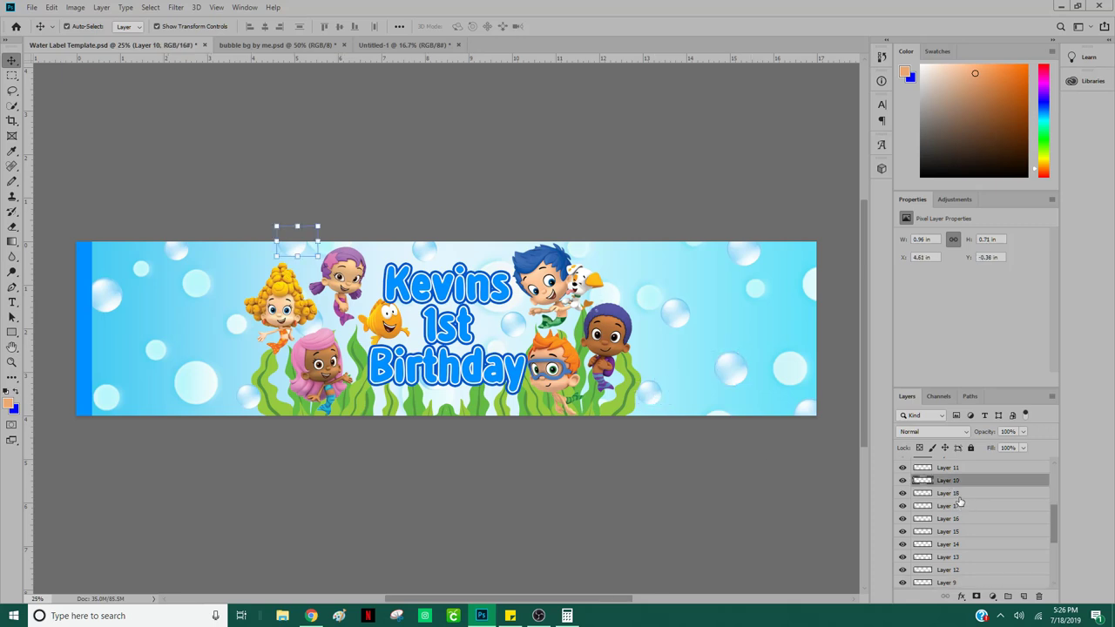
{"action": "left_click", "coordinate": [955, 493], "text": "ctrl"}
{"action": "left_click", "coordinate": [953, 506], "text": "ctrl"}
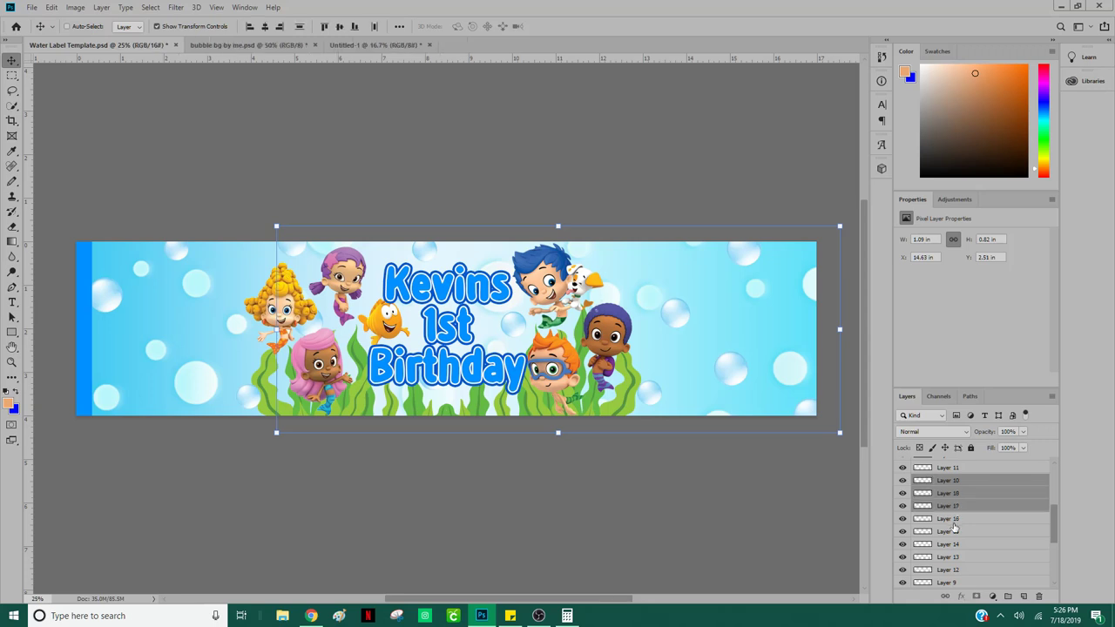
{"action": "left_click", "coordinate": [953, 519], "text": "ctrl"}
{"action": "left_click", "coordinate": [953, 531], "text": "ctrl"}
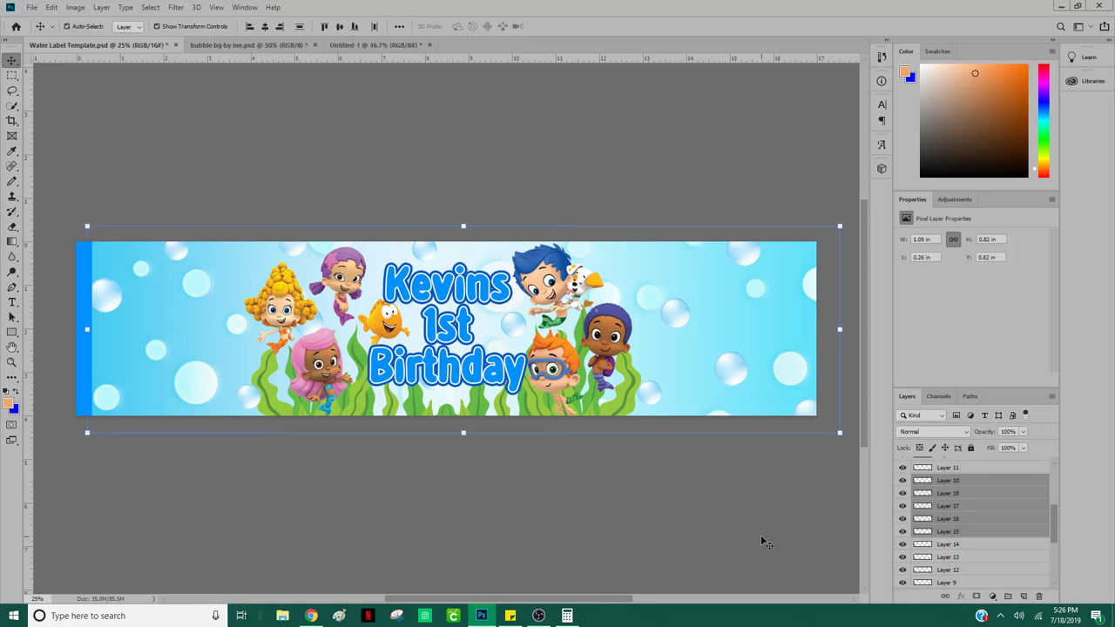
{"action": "left_click", "coordinate": [760, 535]}
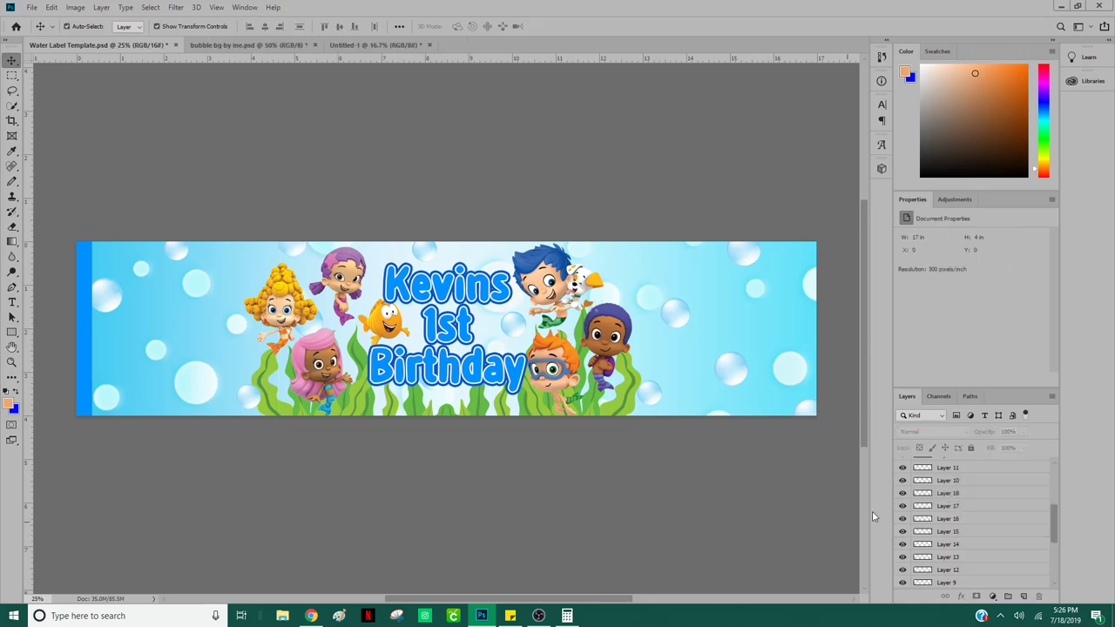
{"action": "left_click", "coordinate": [969, 483]}
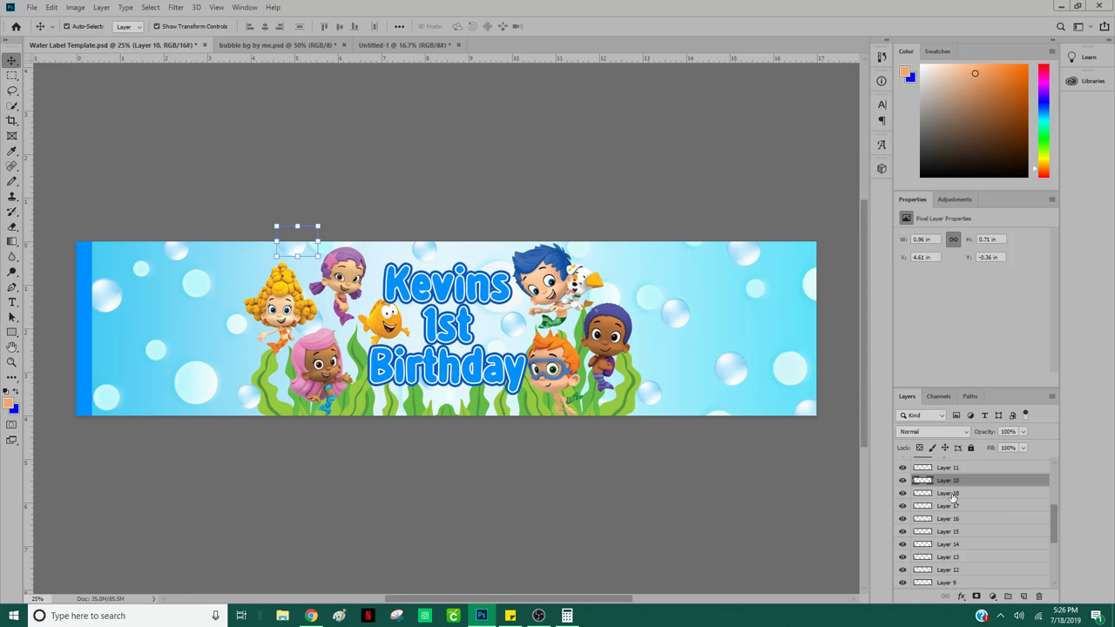
{"action": "left_click", "coordinate": [953, 494], "text": "shift"}
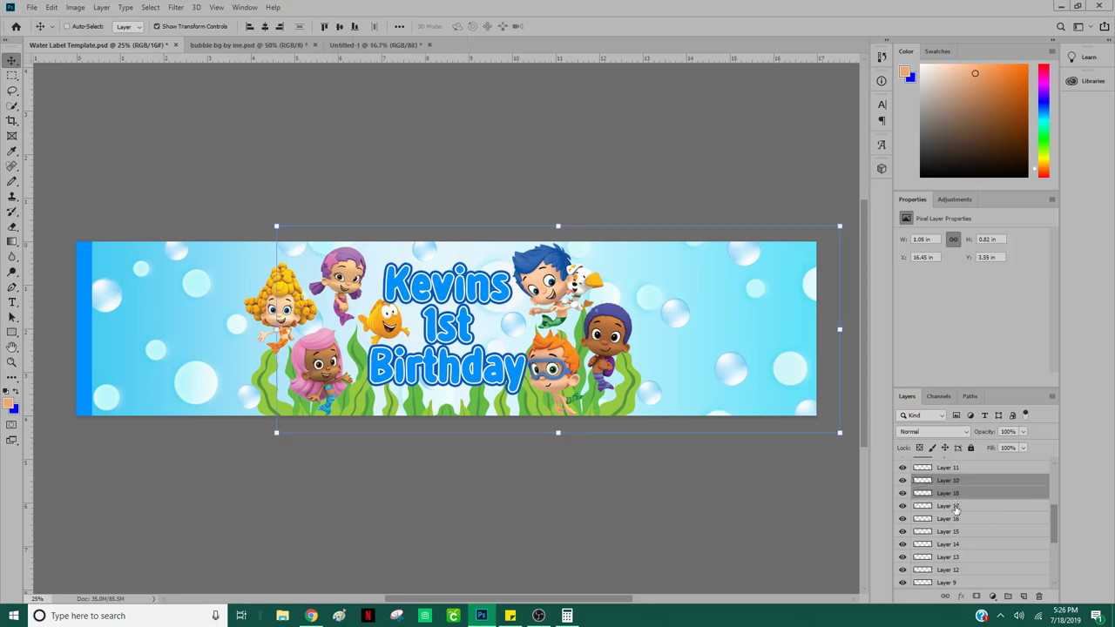
{"action": "left_click", "coordinate": [956, 507], "text": "shift"}
{"action": "left_click", "coordinate": [955, 520], "text": "shift"}
{"action": "left_click", "coordinate": [949, 533], "text": "shift"}
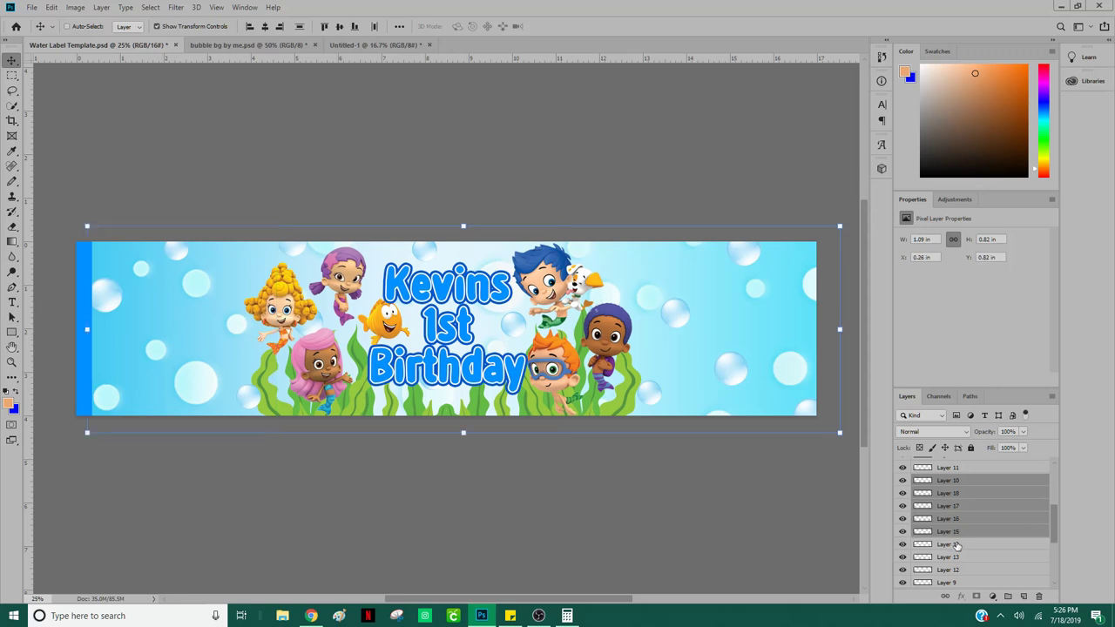
{"action": "left_click", "coordinate": [955, 546], "text": "shift"}
{"action": "left_click", "coordinate": [958, 559], "text": "shift"}
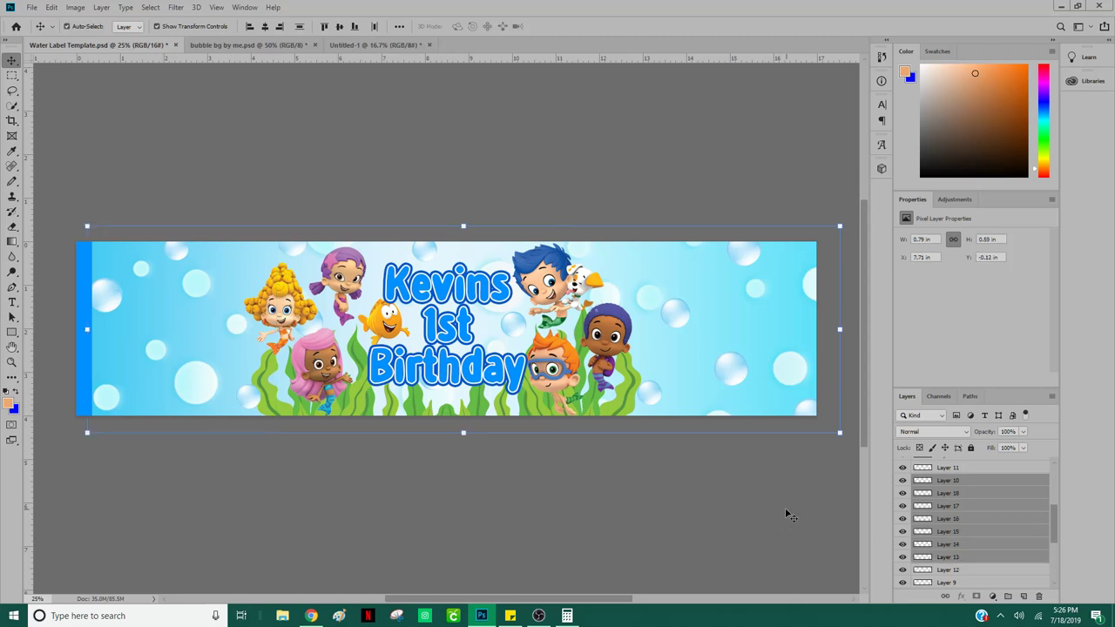
{"action": "left_click", "coordinate": [967, 494]}
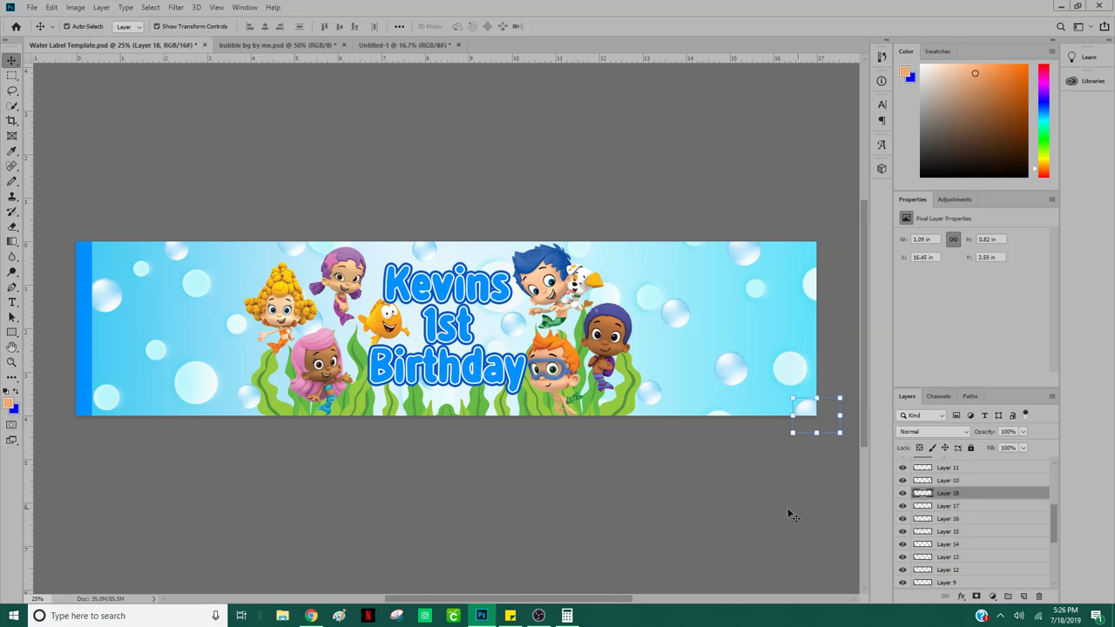
{"action": "left_click", "coordinate": [790, 514]}
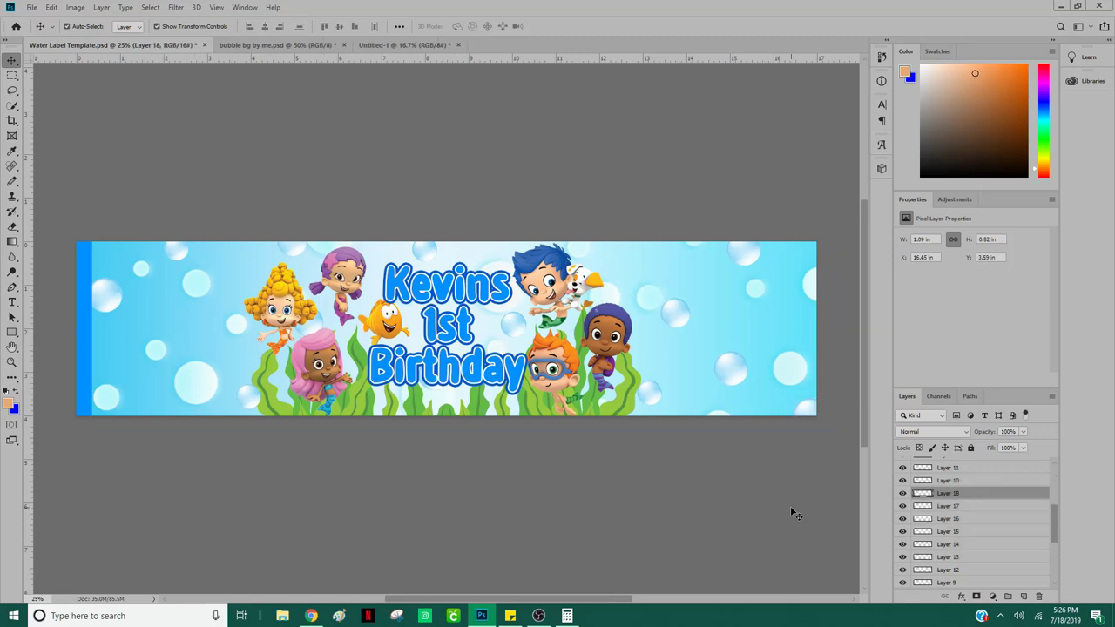
Step: Rename the layer of the bubble at the label's upper right as Bubble1 and that of the bubble beside the characters as Bubble2
{"action": "left_click", "coordinate": [749, 255]}
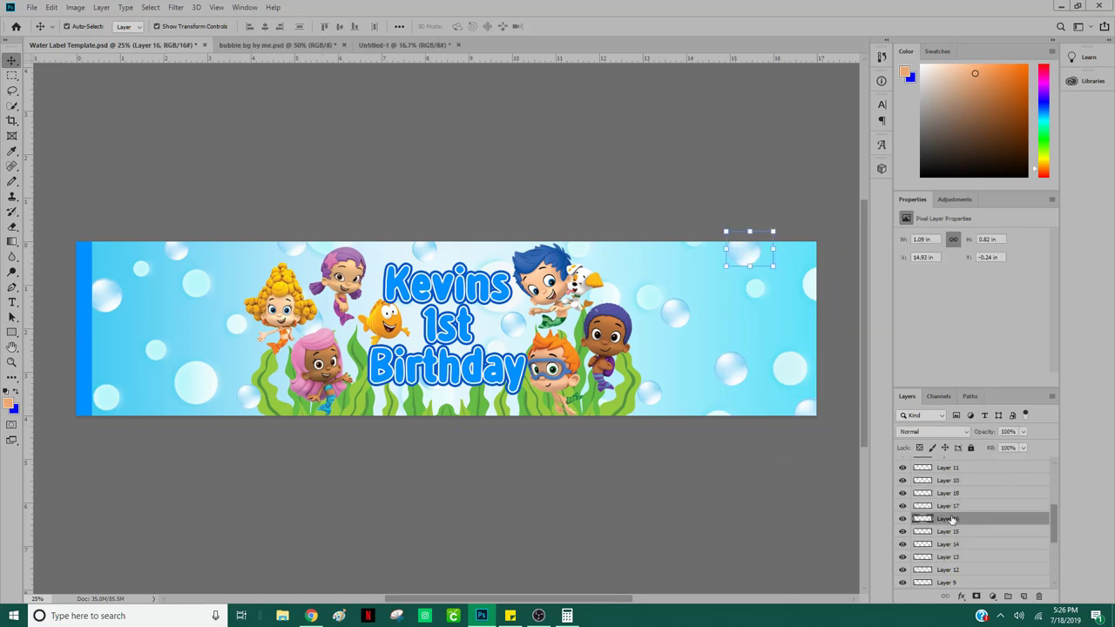
{"action": "double_click", "coordinate": [951, 519]}
{"action": "type", "text": "bubble1"}
{"action": "key", "text": "Return"}
{"action": "left_click", "coordinate": [677, 315]}
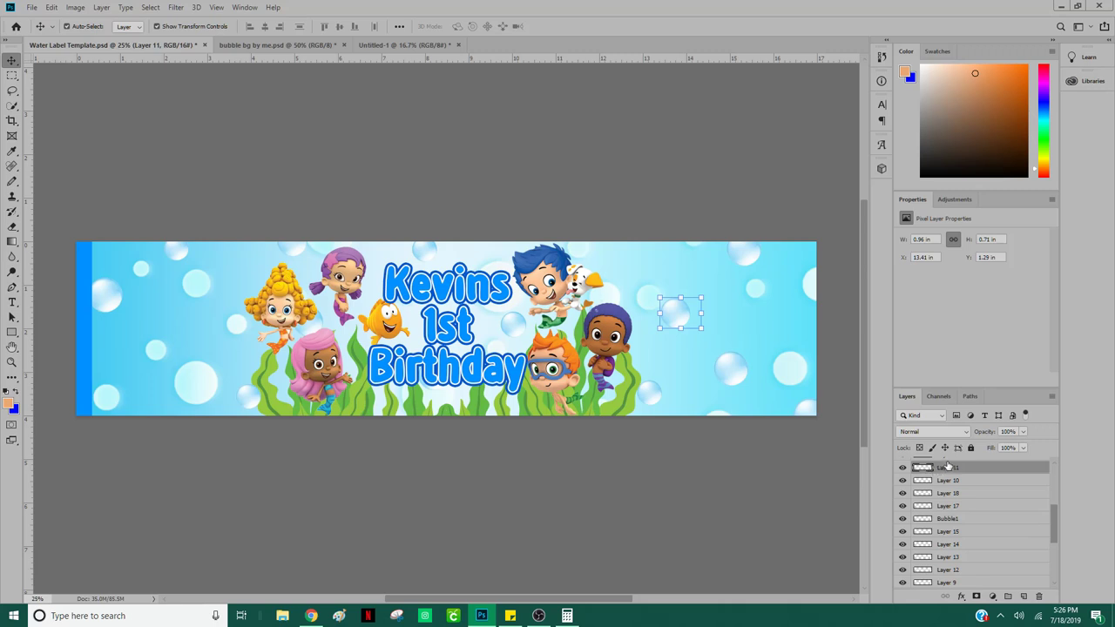
{"action": "double_click", "coordinate": [947, 467]}
{"action": "type", "text": "Bubble2"}
{"action": "key", "text": "Return"}
Step: Rename the lower-right bubble's layer as Bubble3 and the layer of the bubble beside the seaweed as Bubble4, and deselect
{"action": "left_click", "coordinate": [723, 373]}
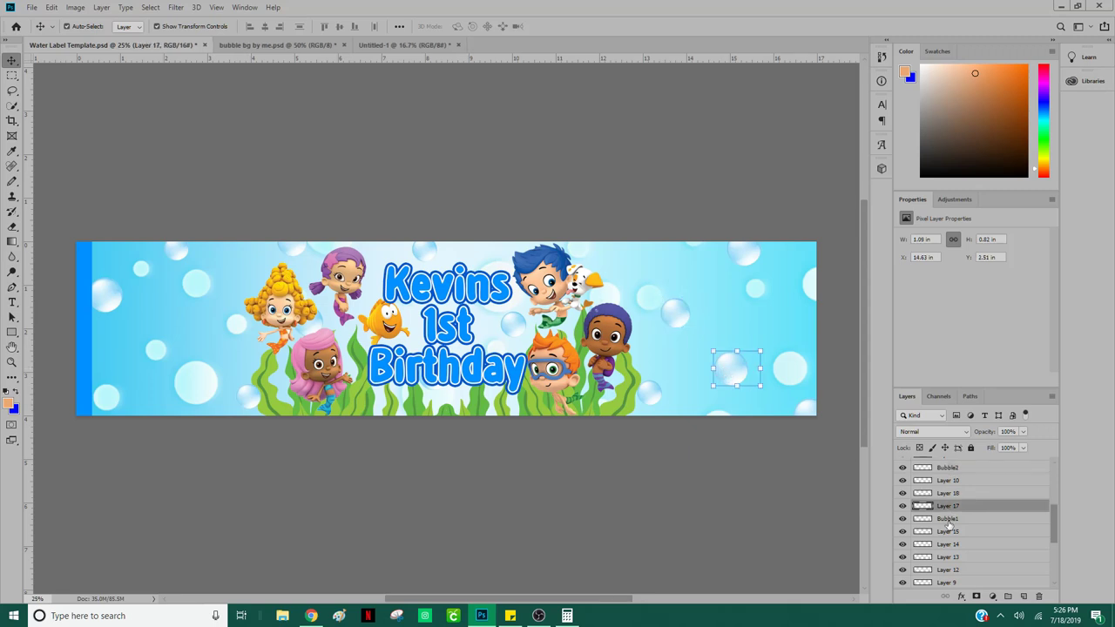
{"action": "double_click", "coordinate": [948, 506]}
{"action": "type", "text": "Bubble3"}
{"action": "key", "text": "Return"}
{"action": "left_click", "coordinate": [662, 399]}
{"action": "double_click", "coordinate": [947, 582]}
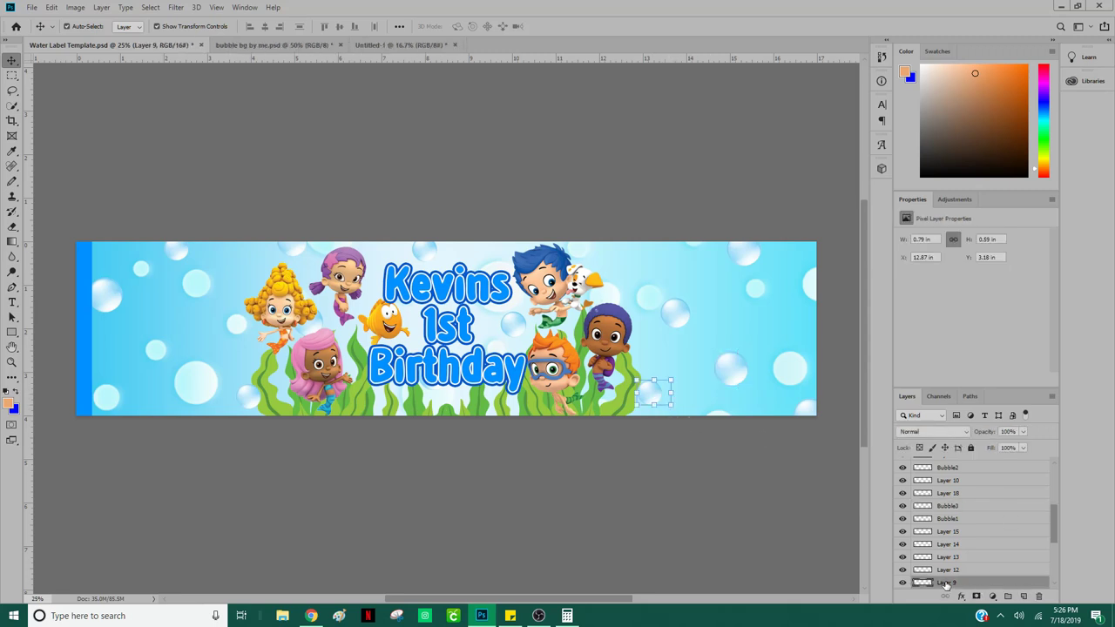
{"action": "type", "text": "Bubble4"}
{"action": "key", "text": "Return"}
{"action": "left_click", "coordinate": [757, 562]}
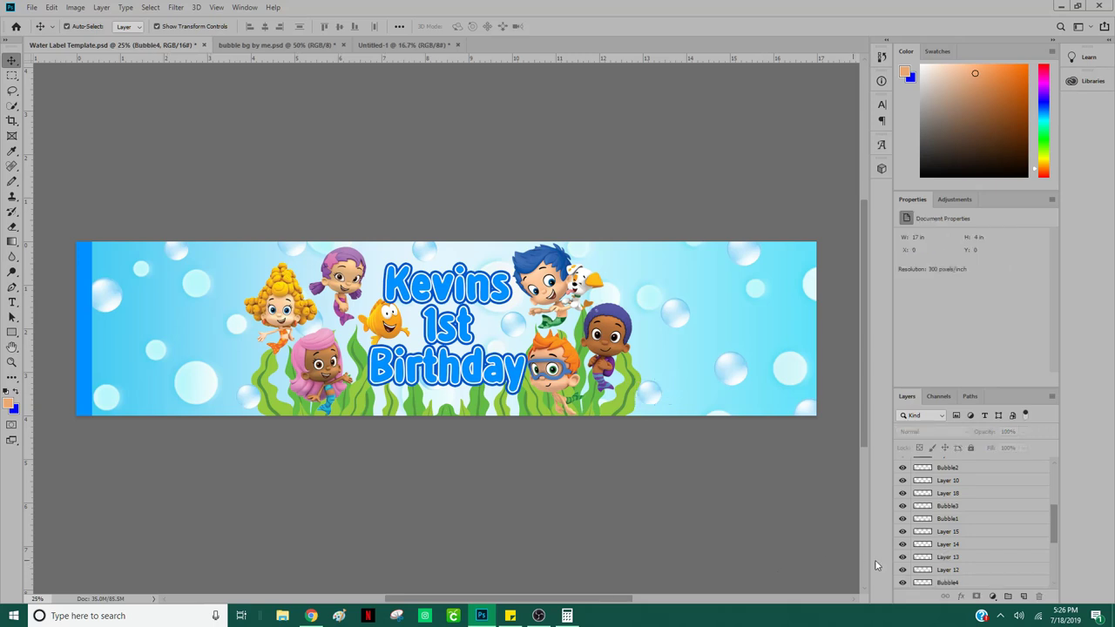
Step: Copy the layers Bubble1 to Bubble4 together into the untitled wrapper document, placing them near the canvas's right end
{"action": "left_click", "coordinate": [971, 584]}
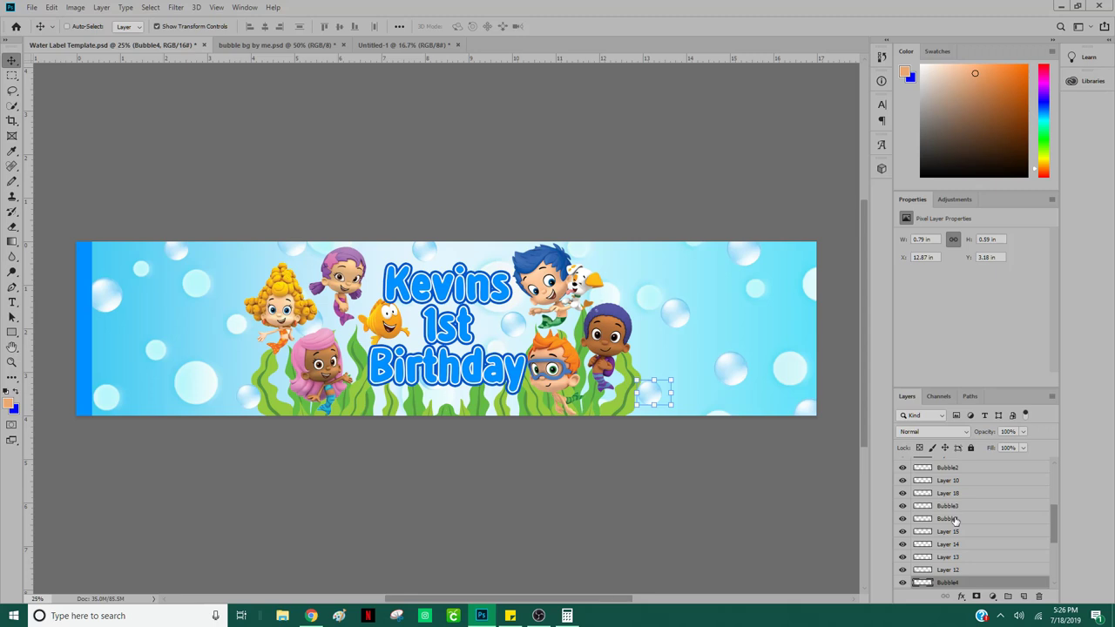
{"action": "left_click", "coordinate": [955, 519], "text": "ctrl"}
{"action": "left_click", "coordinate": [953, 506], "text": "ctrl"}
{"action": "left_click", "coordinate": [955, 469], "text": "ctrl"}
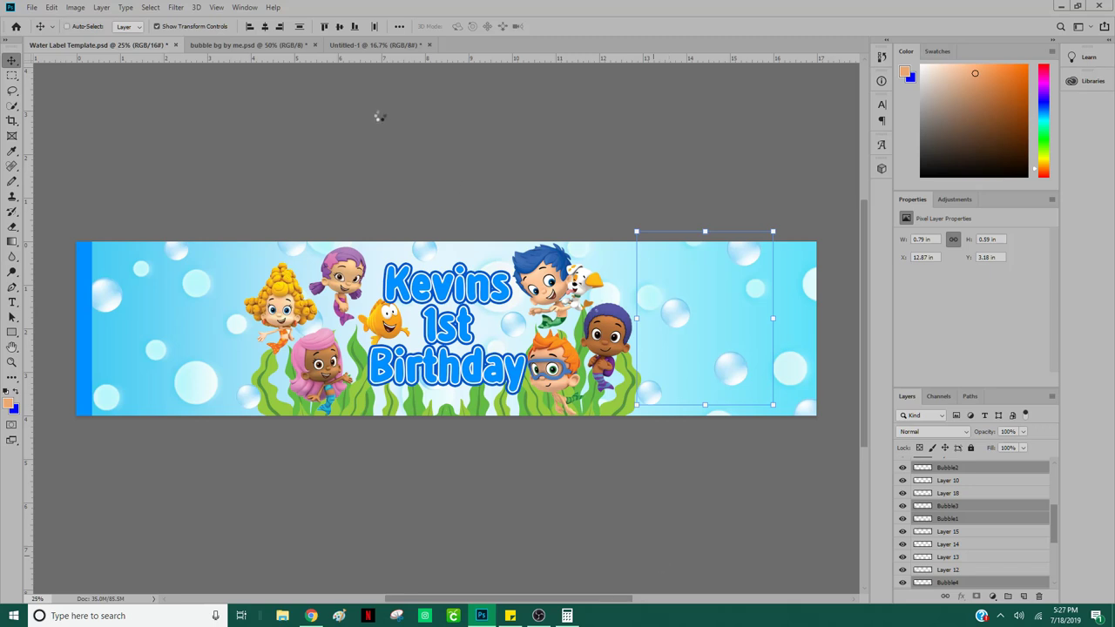
{"action": "left_click", "coordinate": [355, 48]}
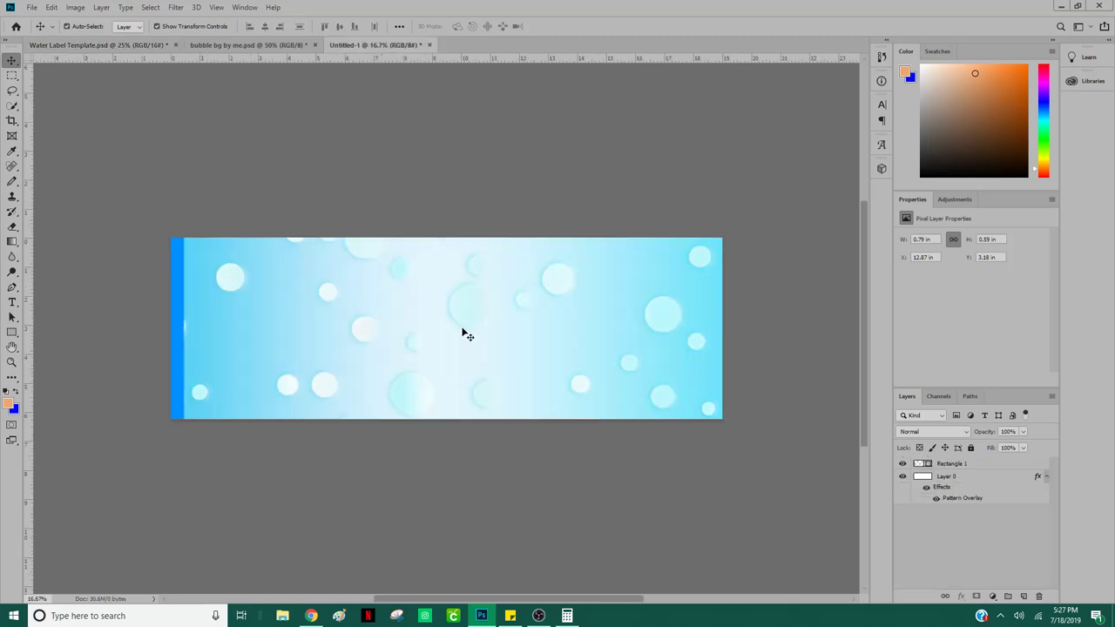
{"action": "left_click_drag", "start_coordinate": [459, 340], "coordinate": [683, 337]}
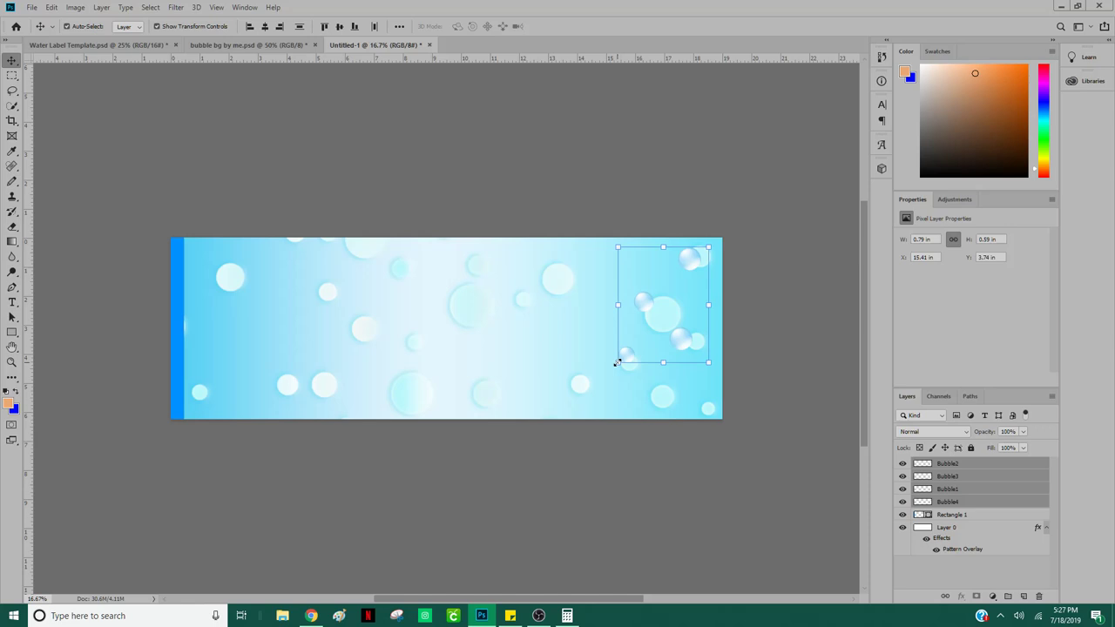
Step: Enlarge the four bubbles together towards the lower left until the group reaches the canvas's bottom edge
{"action": "left_click_drag", "start_coordinate": [616, 362], "coordinate": [573, 409]}
{"action": "left_click_drag", "start_coordinate": [567, 413], "coordinate": [569, 415]}
{"action": "key", "text": "Return"}
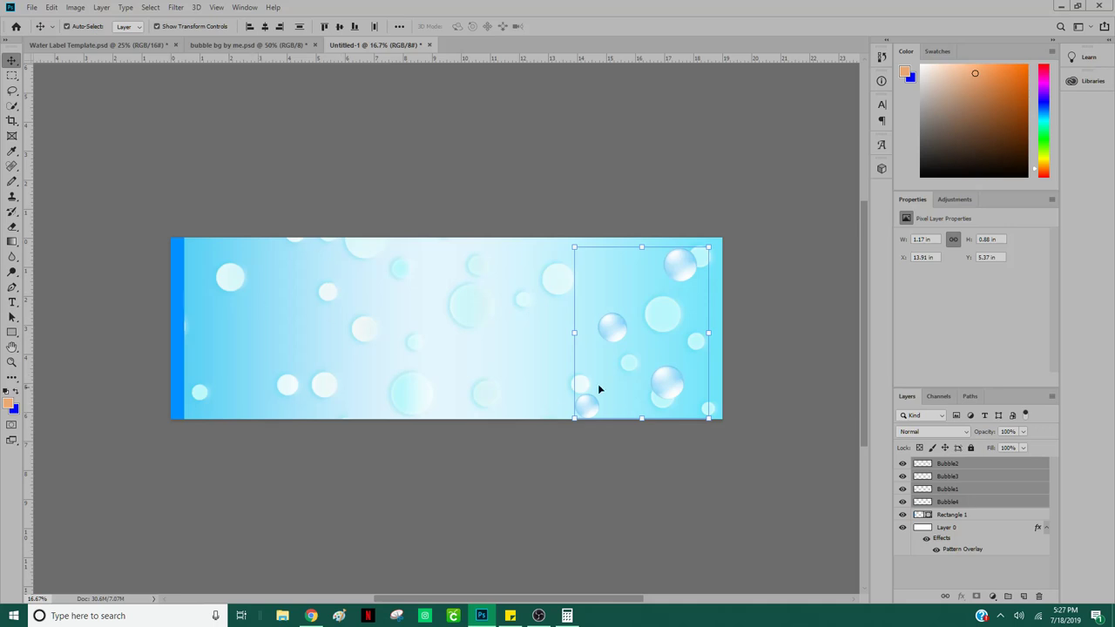
Step: Copy the set of four bubbles twice, placing one set in the middle of the canvas and the other near its left end
{"action": "left_click_drag", "start_coordinate": [660, 376], "coordinate": [472, 333]}
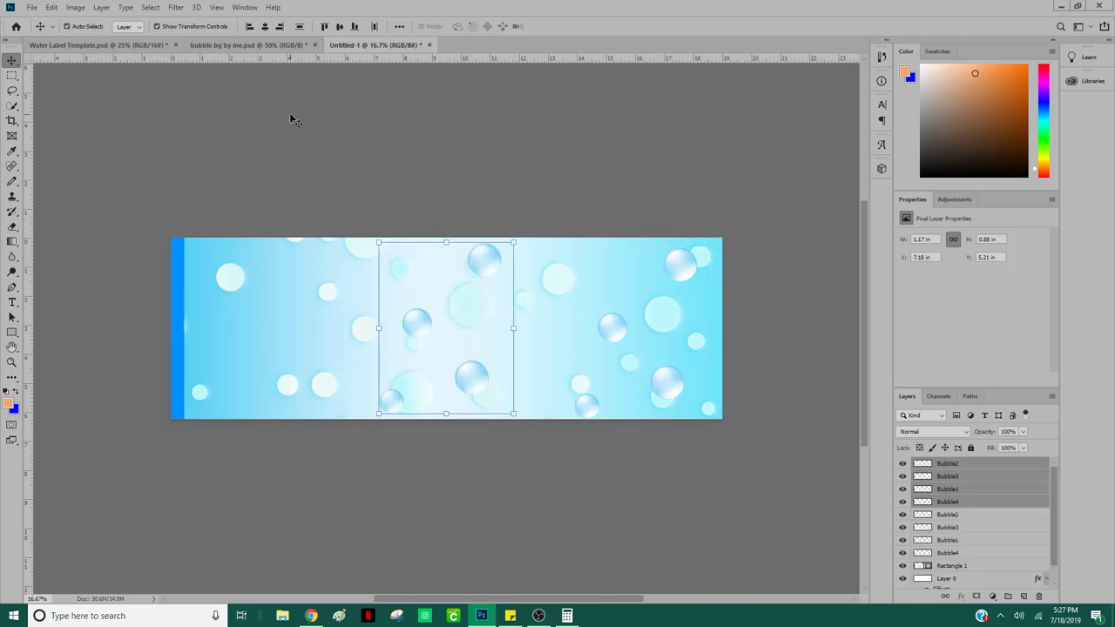
{"action": "left_click", "coordinate": [155, 8]}
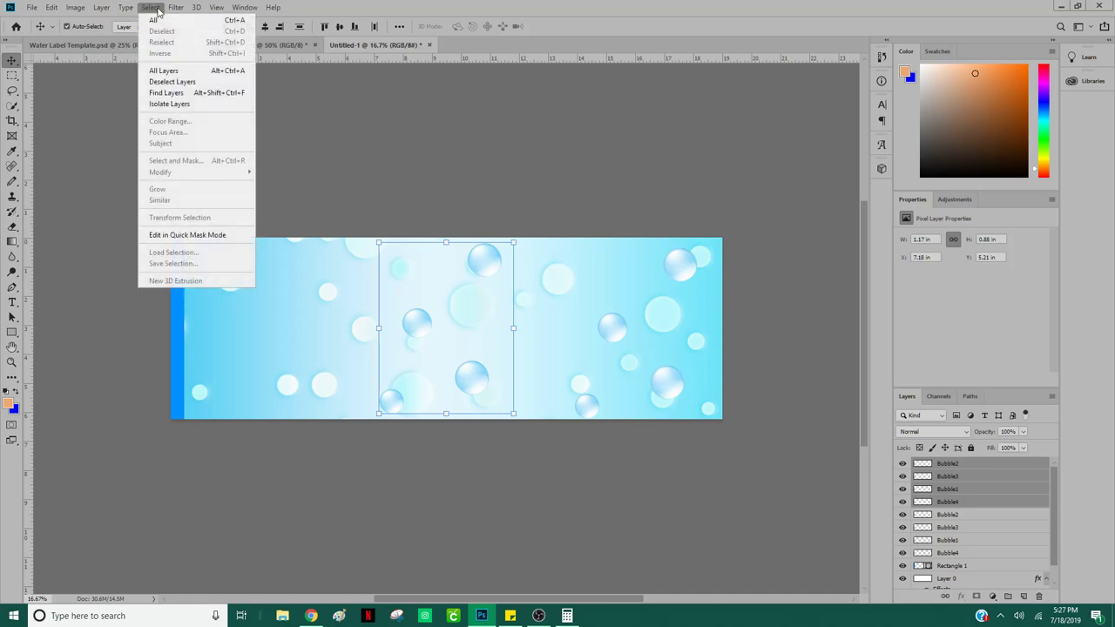
{"action": "mouse_move", "coordinate": [108, 10]}
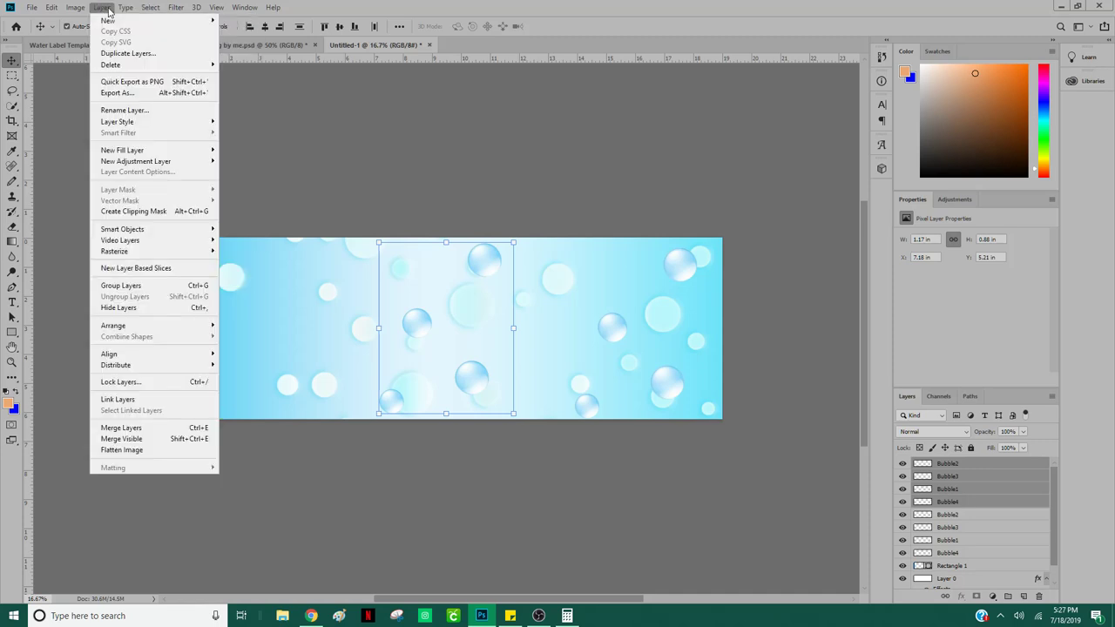
{"action": "left_click", "coordinate": [123, 53]}
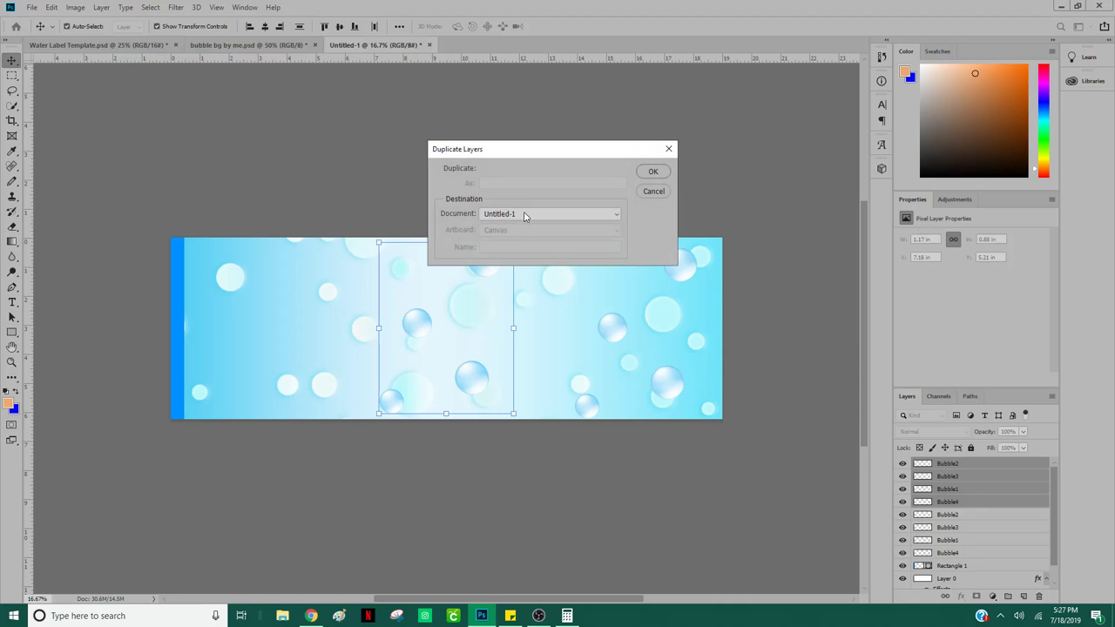
{"action": "left_click", "coordinate": [654, 172]}
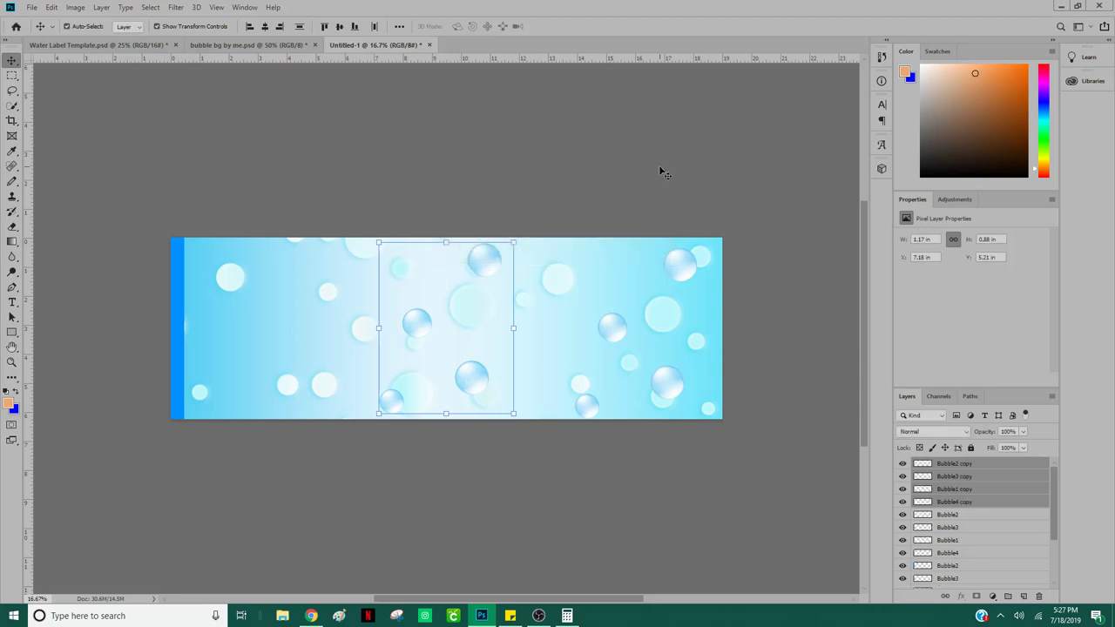
{"action": "left_click_drag", "start_coordinate": [467, 378], "coordinate": [307, 378]}
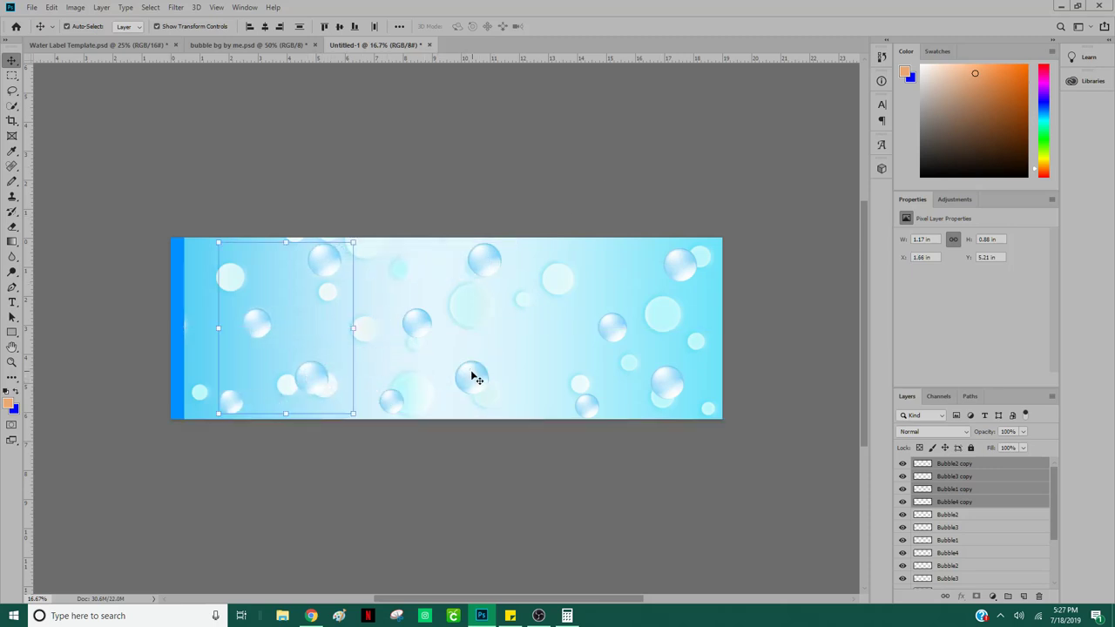
Step: Scatter the four bubbles of the middle set individually so their arrangement differs from the set at the canvas's right end
{"action": "left_click", "coordinate": [478, 374]}
{"action": "left_click_drag", "start_coordinate": [483, 260], "coordinate": [515, 328]}
{"action": "left_click_drag", "start_coordinate": [433, 320], "coordinate": [438, 264]}
{"action": "left_click_drag", "start_coordinate": [471, 376], "coordinate": [522, 391]}
{"action": "left_click_drag", "start_coordinate": [386, 393], "coordinate": [364, 365]}
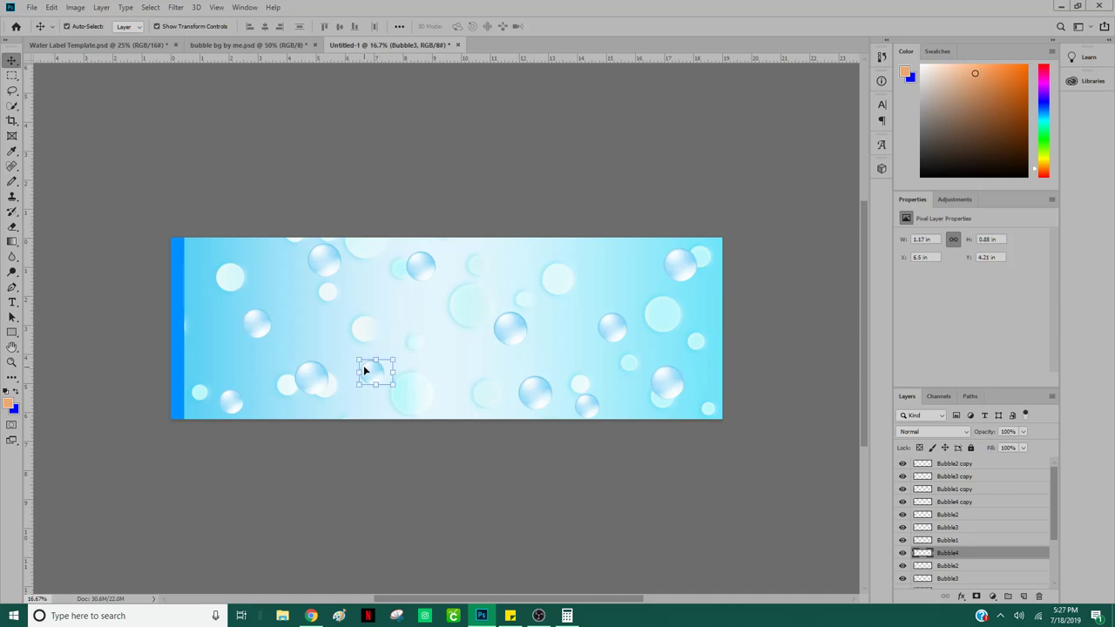
Step: Flip the four bubble copies at the canvas's left end horizontally as a group, shift them closer to the blue strip, and deselect
{"action": "left_click", "coordinate": [326, 274]}
{"action": "left_click", "coordinate": [953, 477], "text": "ctrl"}
{"action": "left_click", "coordinate": [957, 467], "text": "ctrl"}
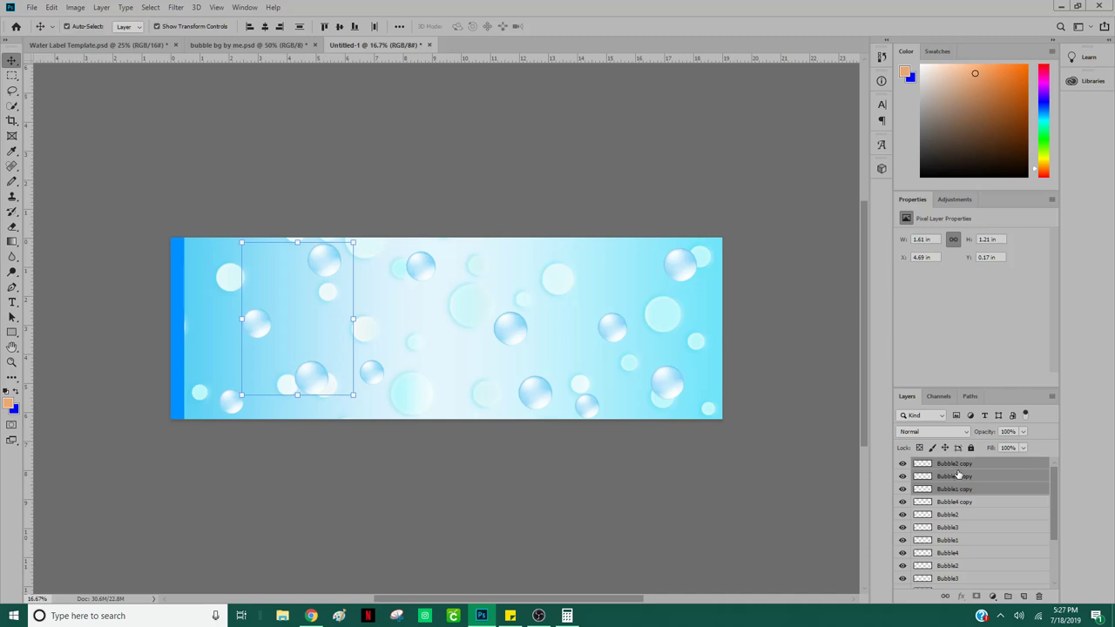
{"action": "left_click", "coordinate": [958, 502], "text": "ctrl"}
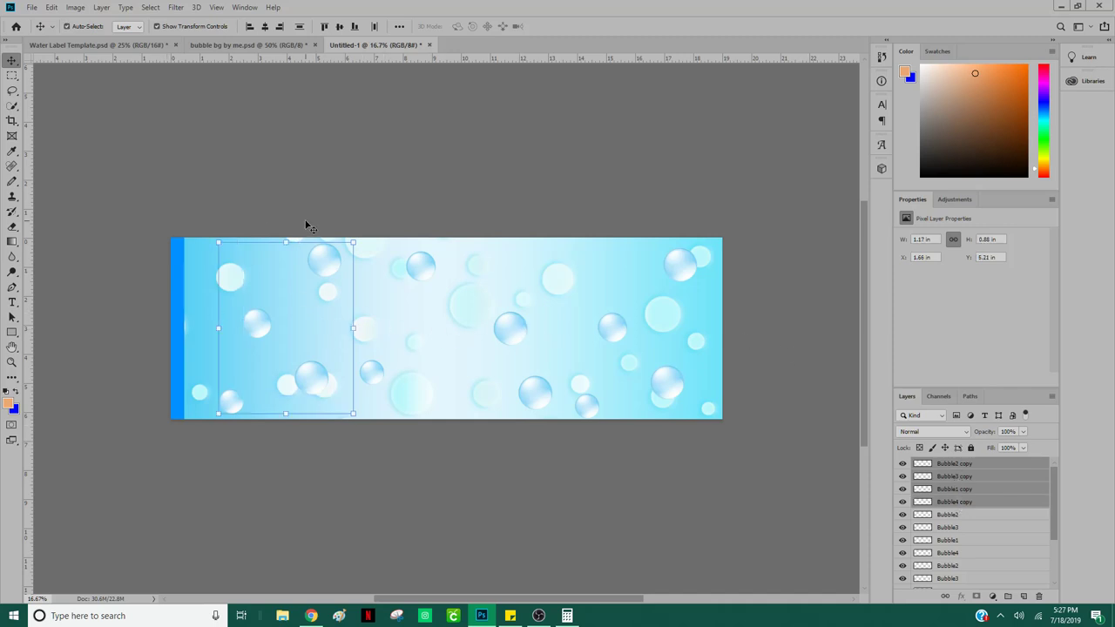
{"action": "left_click", "coordinate": [53, 7]}
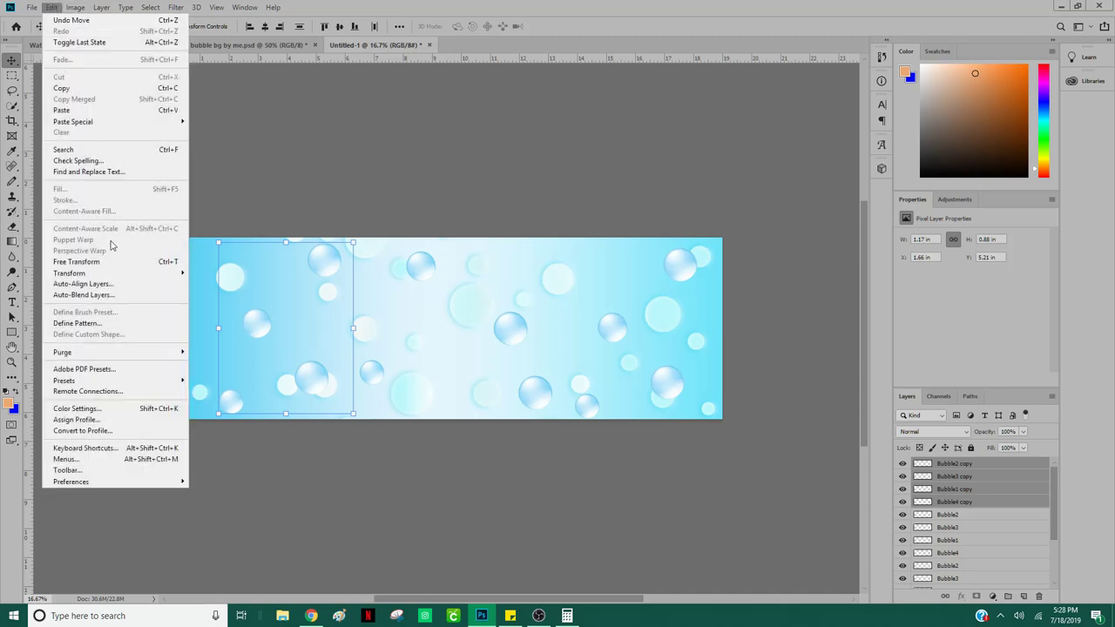
{"action": "mouse_move", "coordinate": [98, 277]}
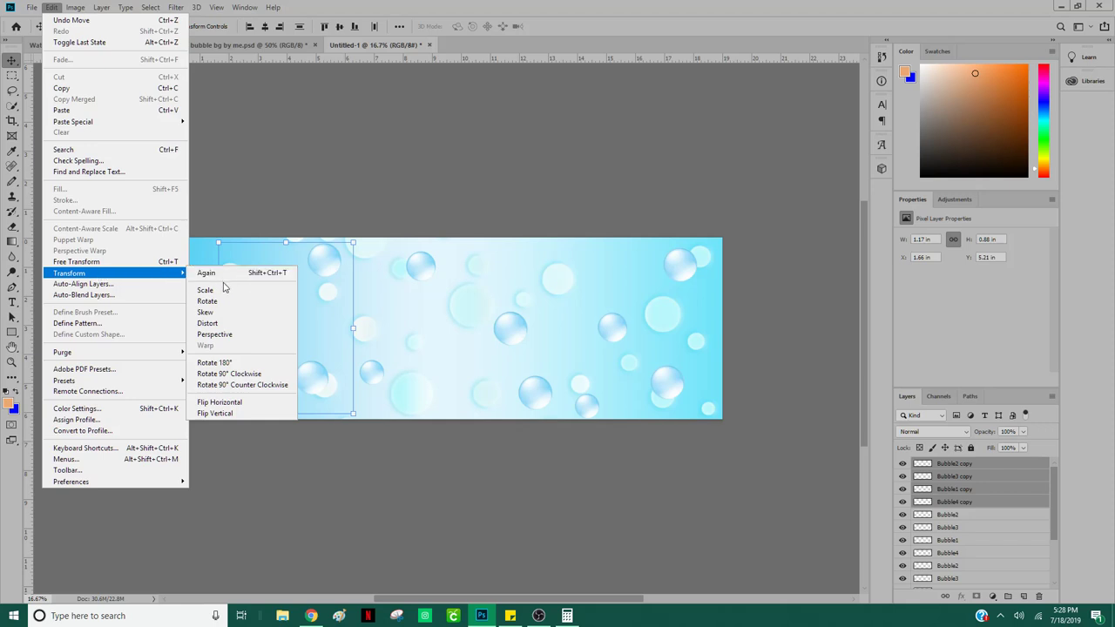
{"action": "left_click", "coordinate": [248, 405]}
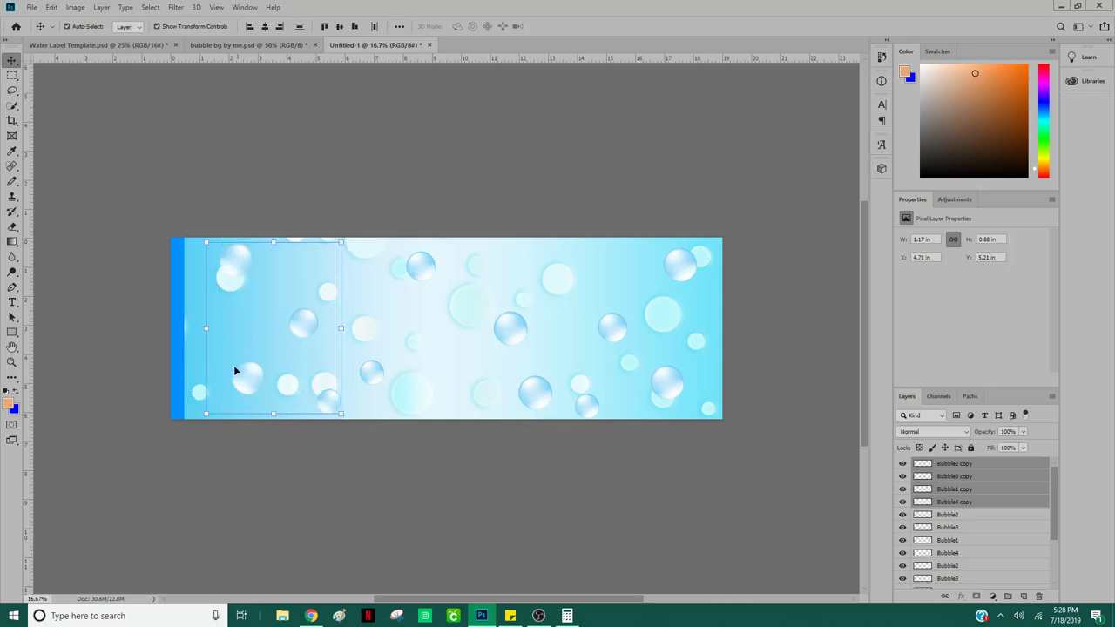
{"action": "left_click_drag", "start_coordinate": [302, 326], "coordinate": [274, 330]}
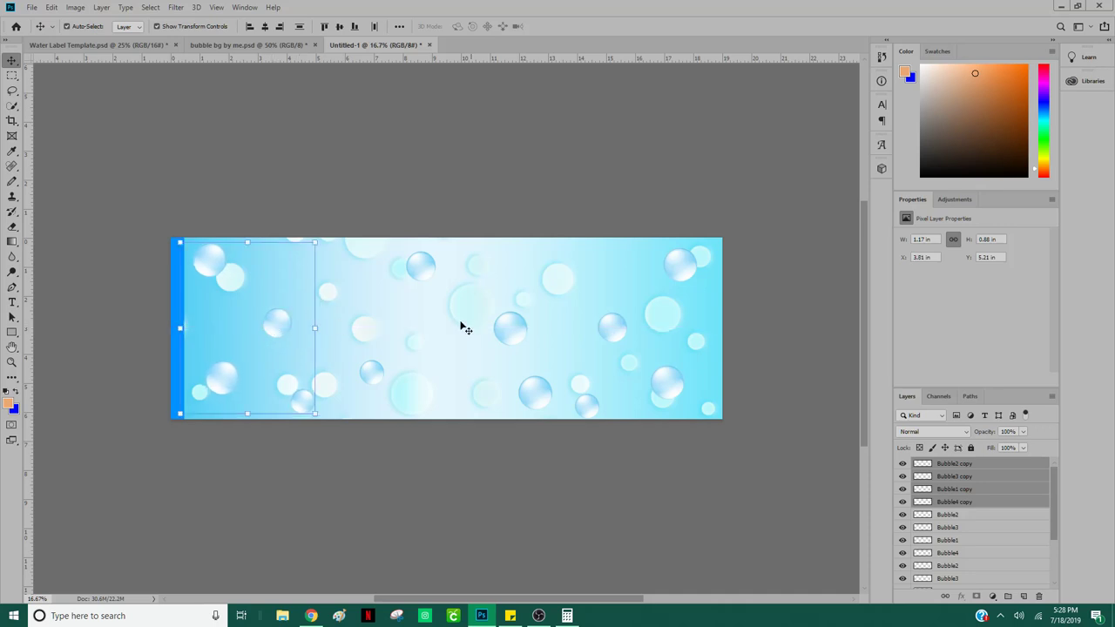
{"action": "left_click", "coordinate": [355, 154]}
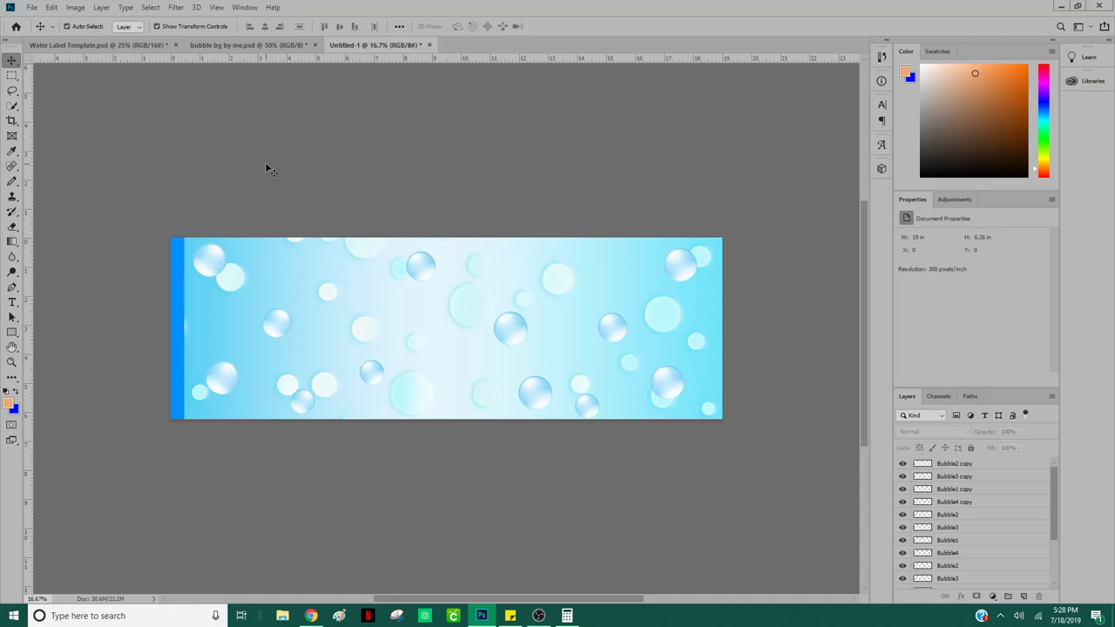
Step: Open the images 5afd7ac46554160a79bea1ed, 466716_preview and bubble_guppies_character_grouper_tcm219-64843 from the Bubble Guppies folder
{"action": "left_click", "coordinate": [108, 44]}
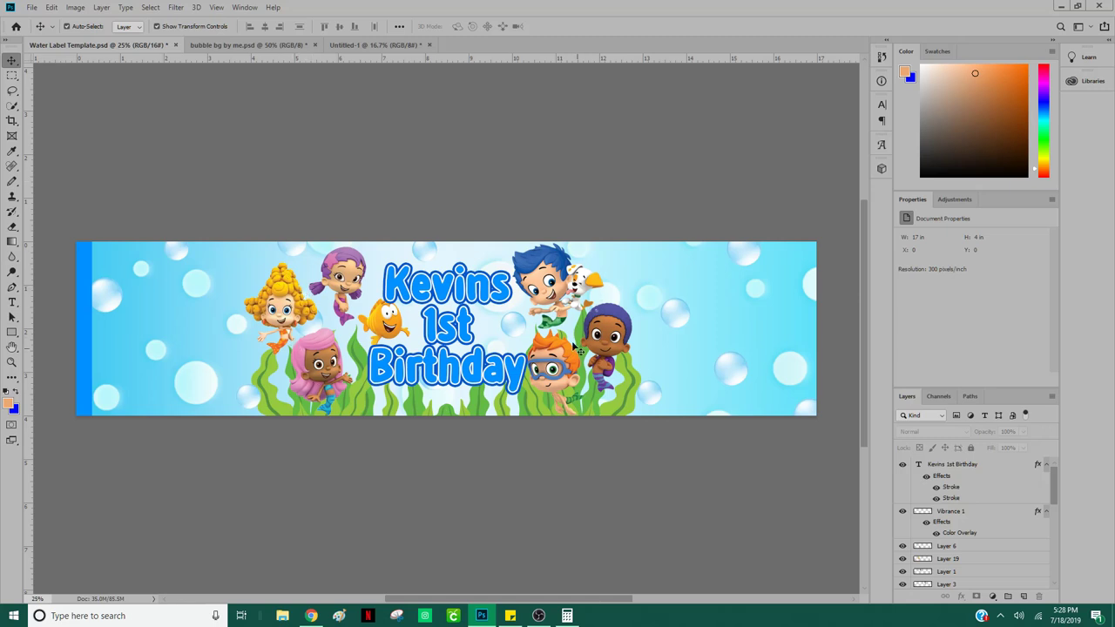
{"action": "left_click", "coordinate": [346, 46]}
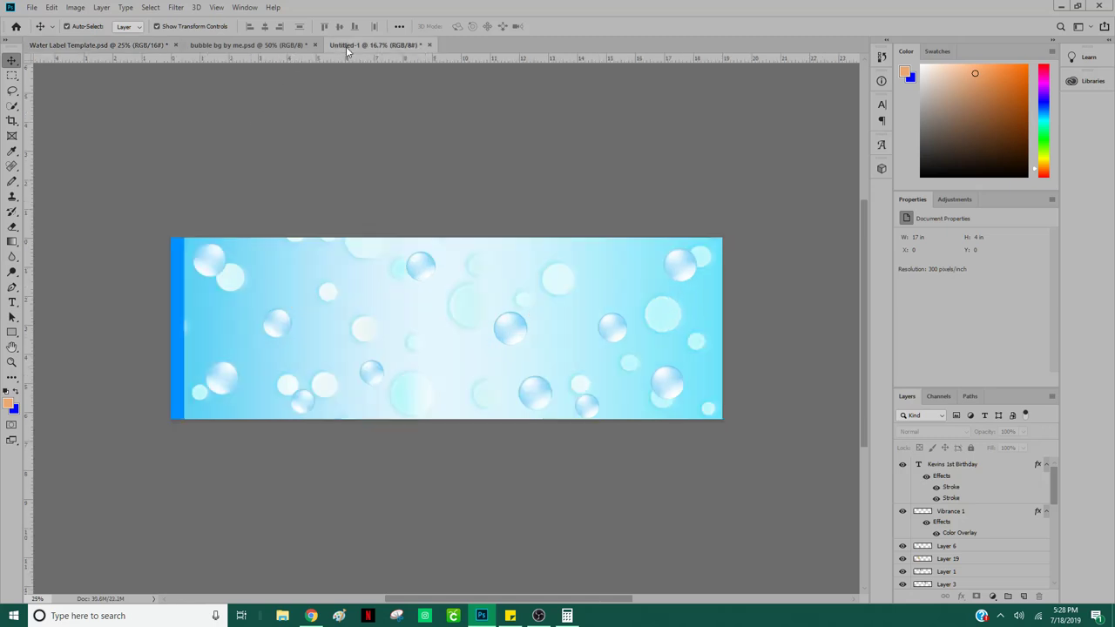
{"action": "left_click", "coordinate": [32, 8]}
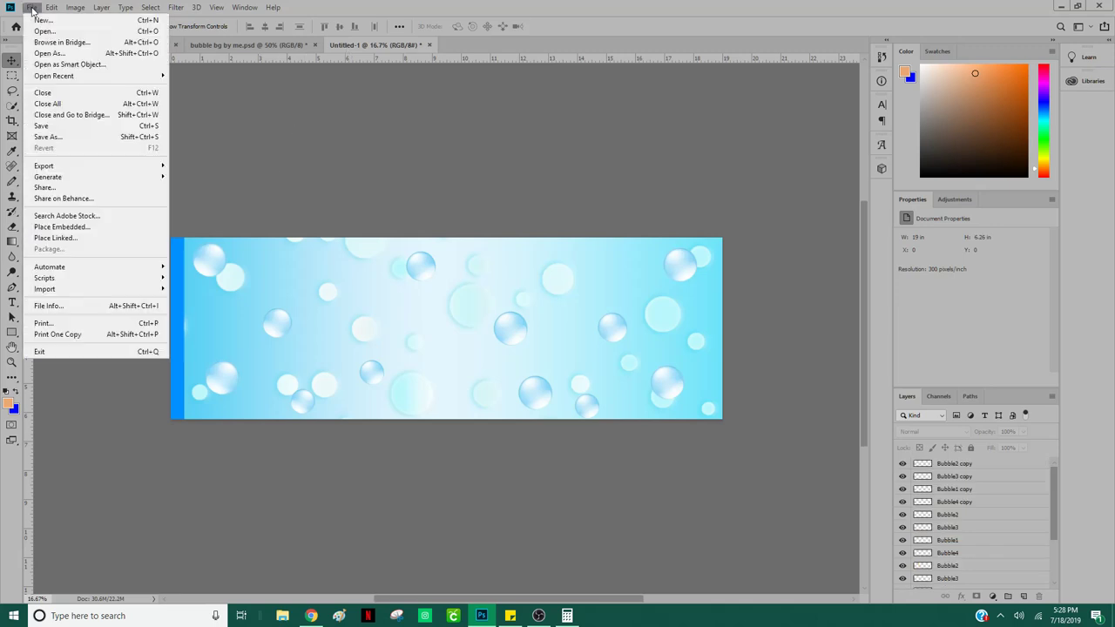
{"action": "left_click", "coordinate": [45, 32]}
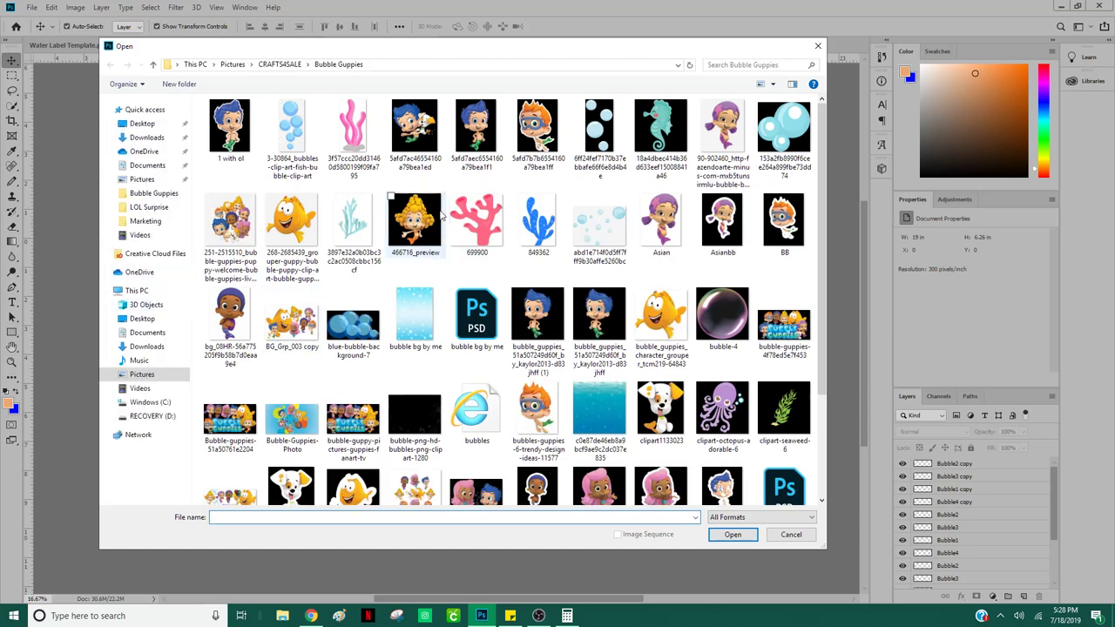
{"action": "left_click", "coordinate": [426, 146]}
{"action": "left_click", "coordinate": [417, 225], "text": "ctrl"}
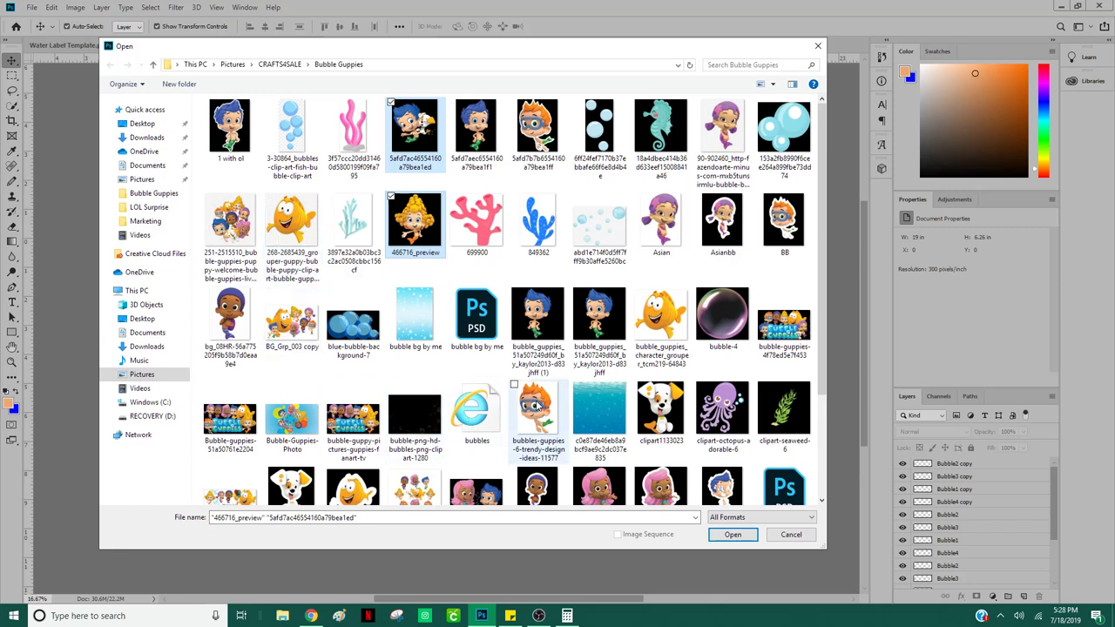
{"action": "left_click", "coordinate": [655, 319], "text": "ctrl"}
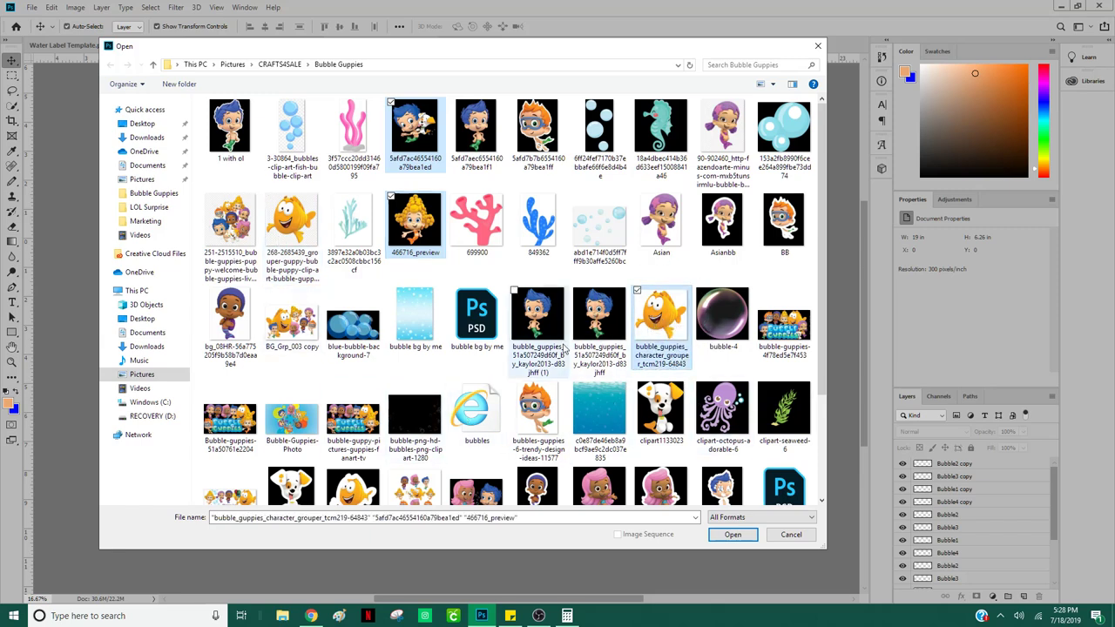
{"action": "left_click", "coordinate": [730, 534]}
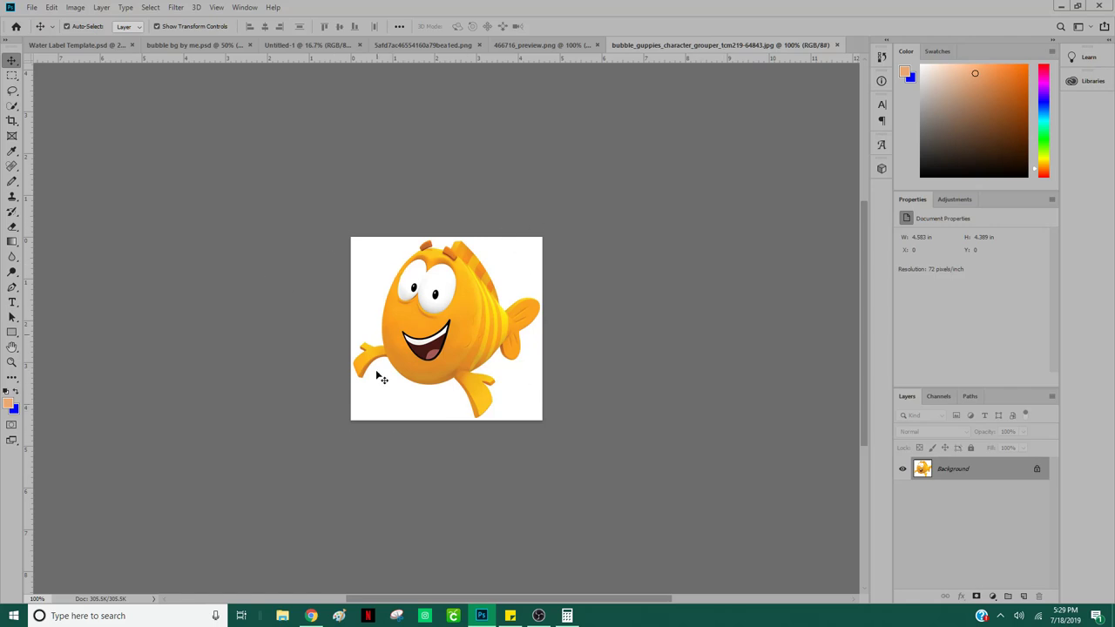
Step: Unlock the fish image's background layer and delete the white area around the fish using the Magic Wand
{"action": "left_click", "coordinate": [1037, 471]}
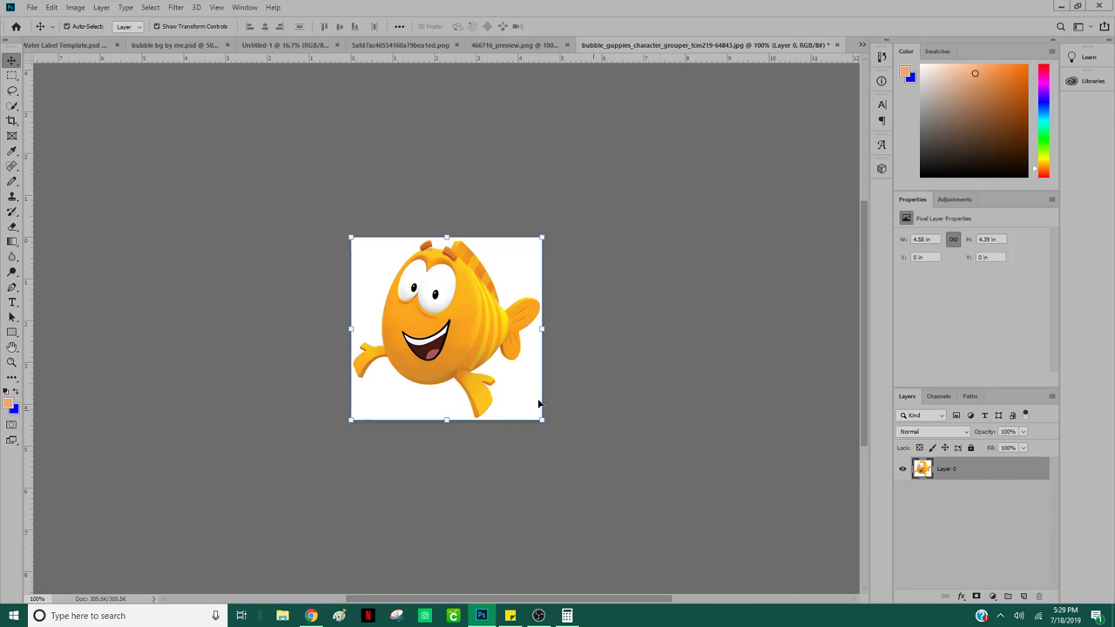
{"action": "left_click", "coordinate": [15, 108]}
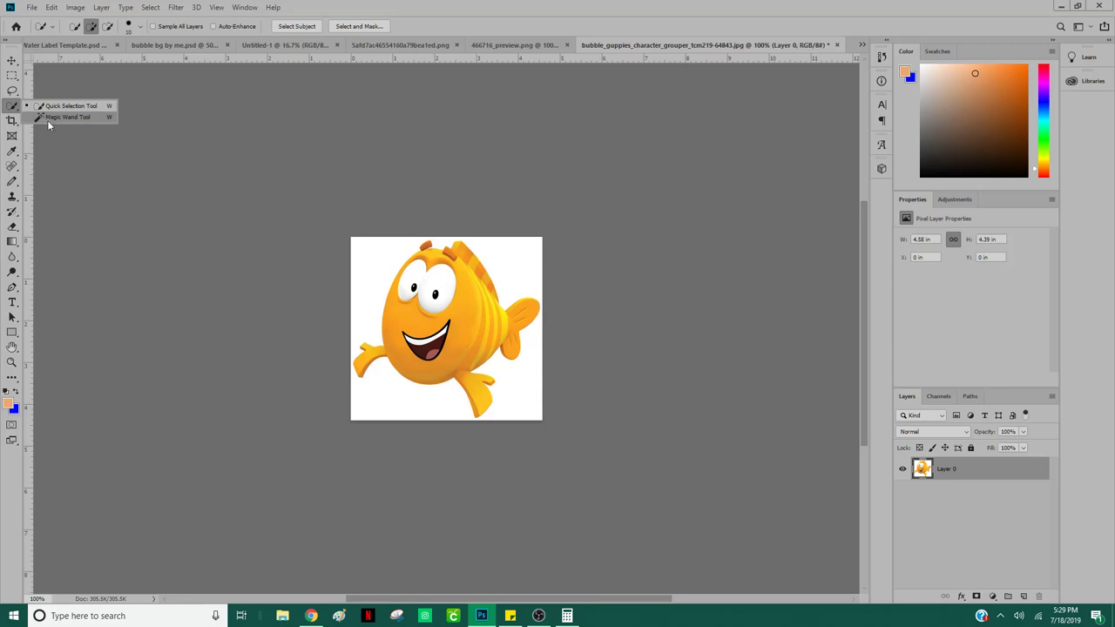
{"action": "left_click", "coordinate": [48, 117]}
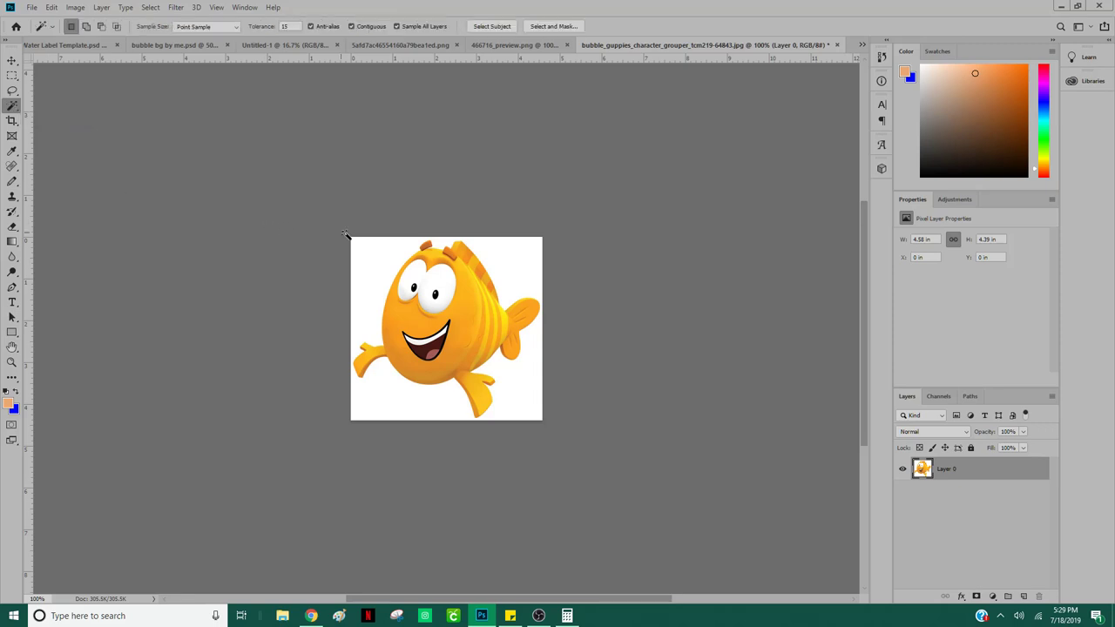
{"action": "left_click", "coordinate": [372, 251]}
{"action": "key", "text": "Delete"}
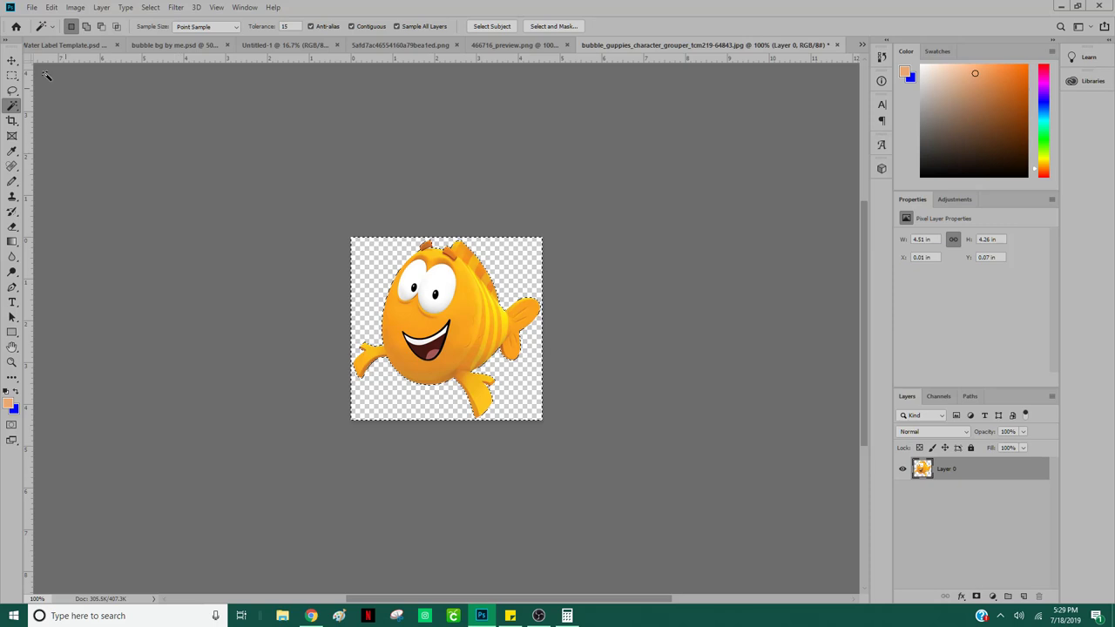
Step: Deselect in the fish image and undo the removal of its white background
{"action": "left_click", "coordinate": [12, 61]}
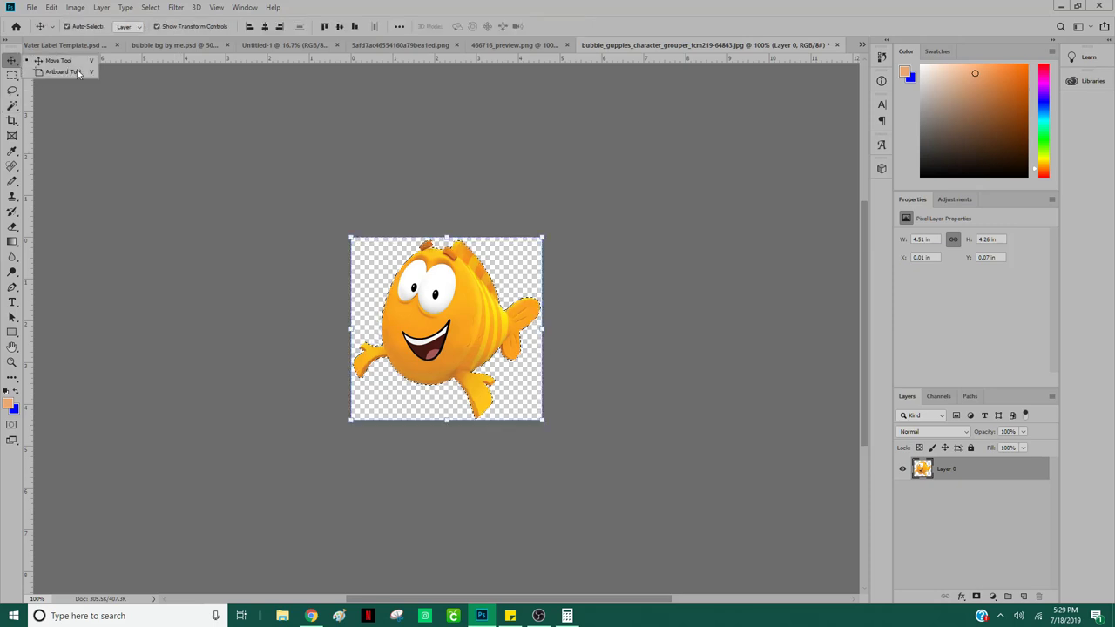
{"action": "left_click", "coordinate": [149, 7]}
{"action": "left_click", "coordinate": [157, 33]}
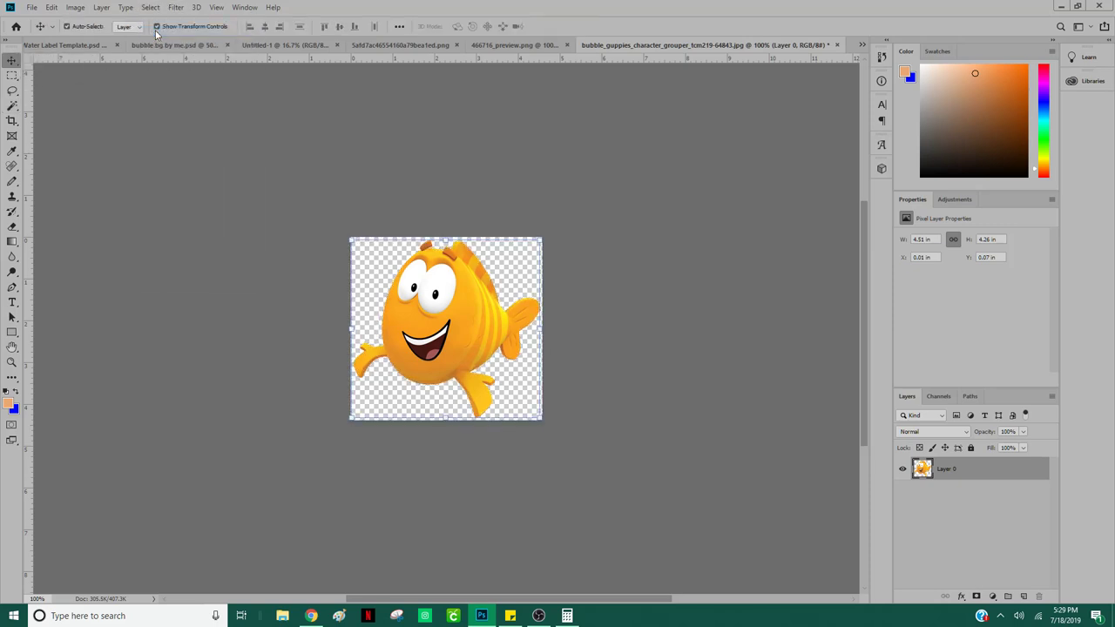
{"action": "left_click", "coordinate": [283, 239]}
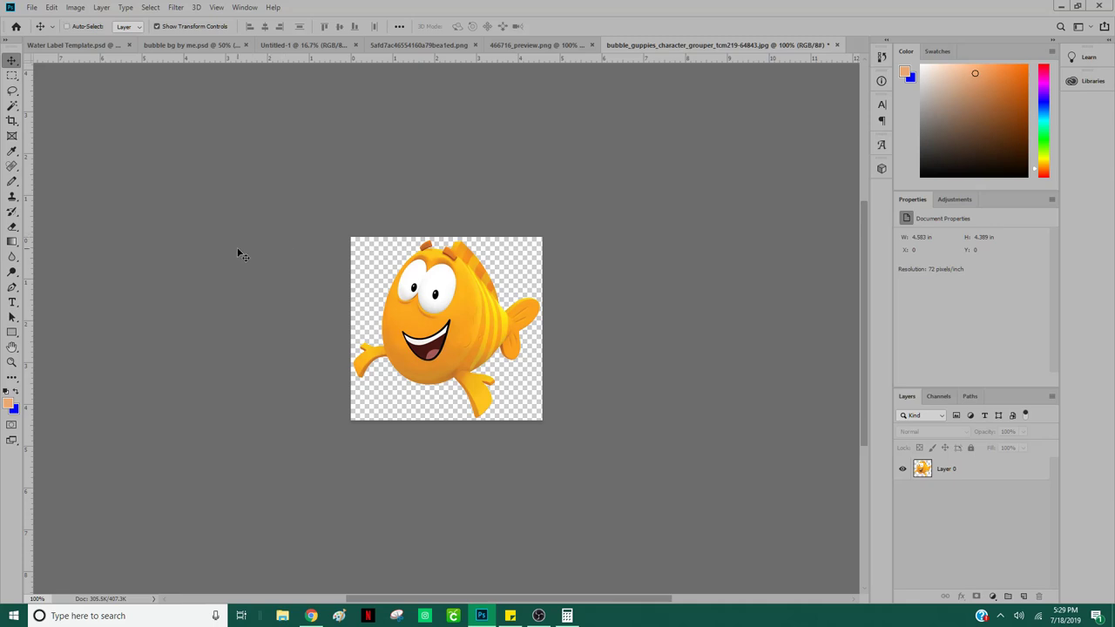
{"action": "key", "text": "ctrl+z"}
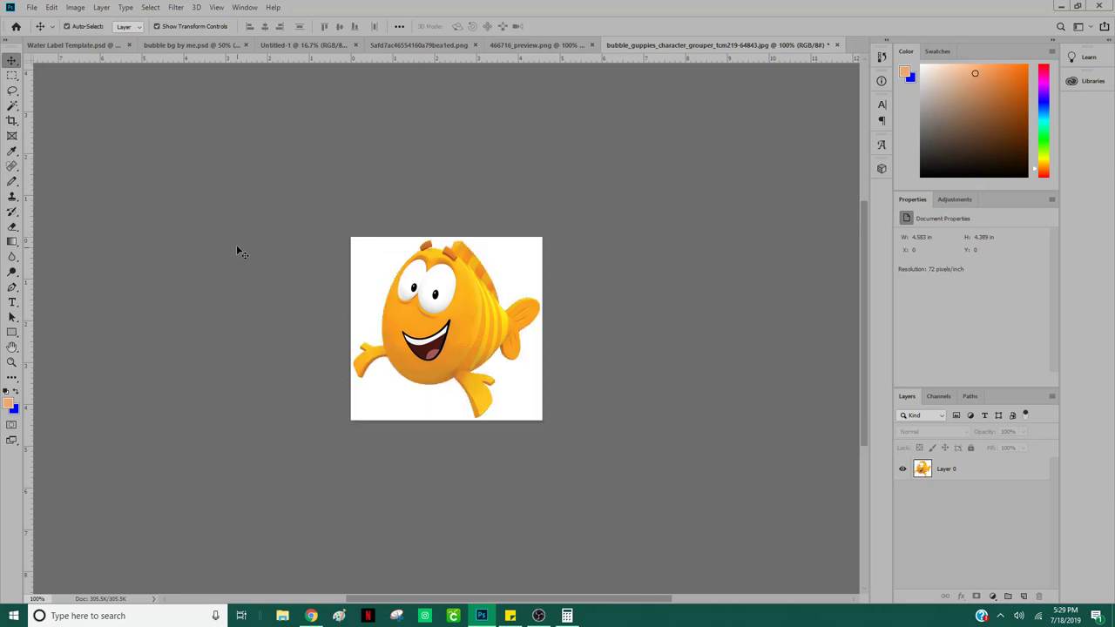
Step: Try selecting parts of the fish image's layer with the Quick Selection tool at brush size 40, and clear the selection
{"action": "left_click", "coordinate": [16, 107]}
{"action": "right_click", "coordinate": [19, 112]}
{"action": "left_click", "coordinate": [59, 107]}
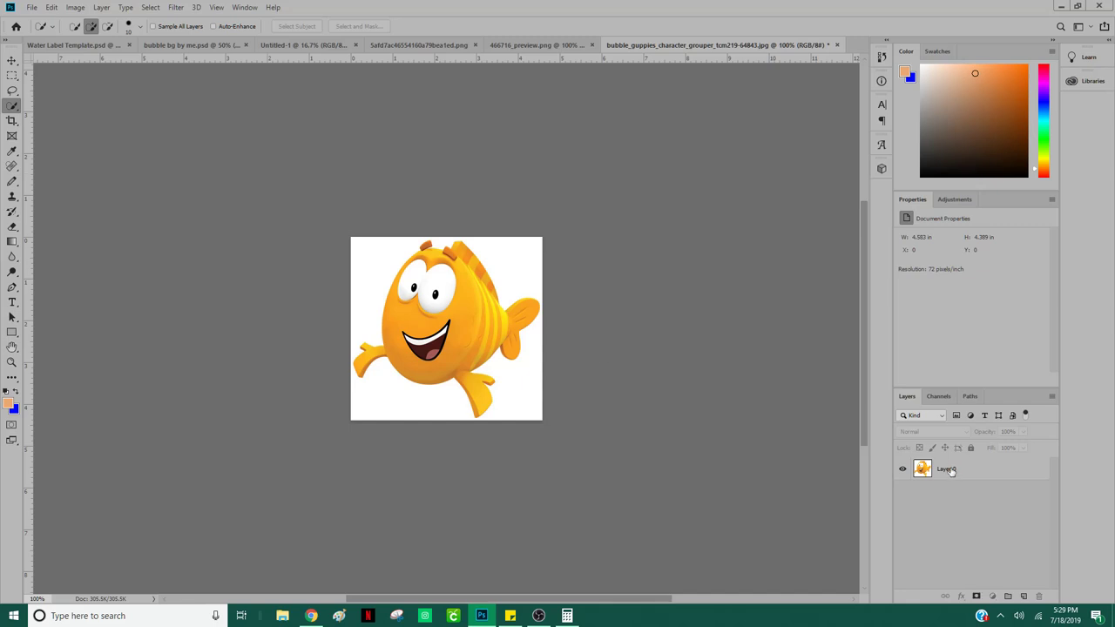
{"action": "left_click", "coordinate": [950, 471]}
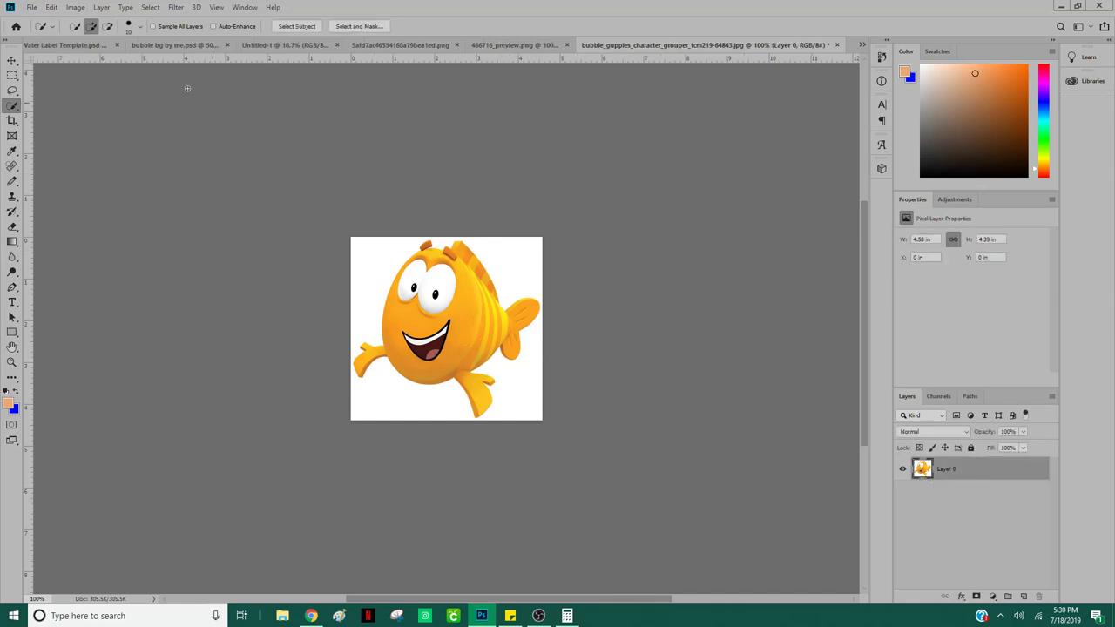
{"action": "left_click", "coordinate": [140, 27]}
{"action": "left_click", "coordinate": [99, 59]}
{"action": "left_click", "coordinate": [516, 266]}
{"action": "left_click_drag", "start_coordinate": [395, 317], "coordinate": [397, 348]}
{"action": "left_click", "coordinate": [160, 7]}
{"action": "left_click", "coordinate": [156, 31]}
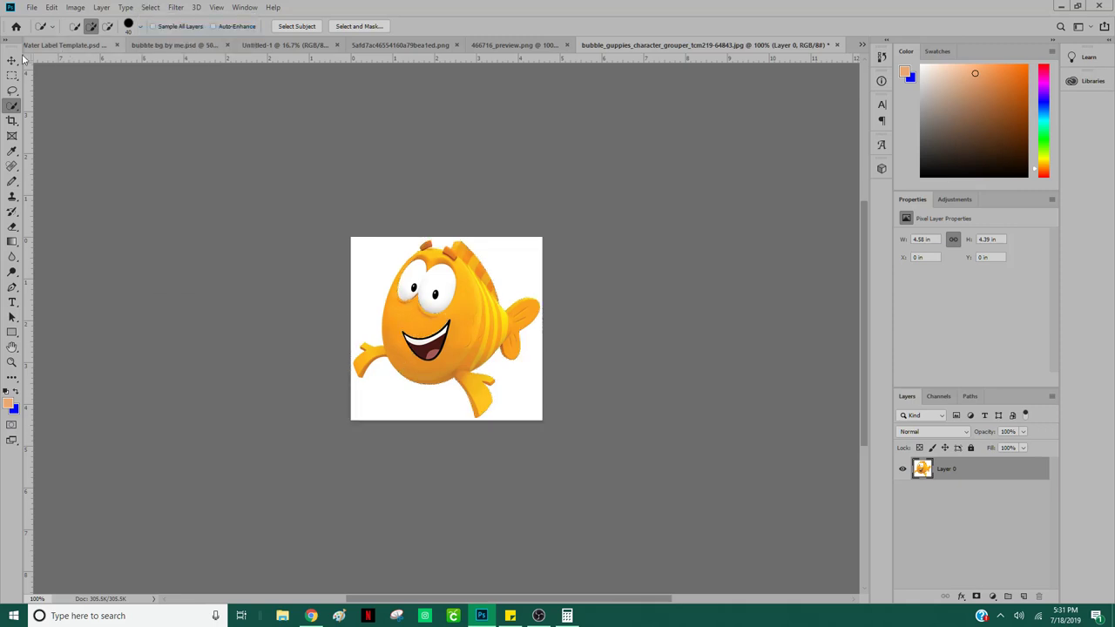
Step: Close the fish image without saving and return to the untitled wrapper document
{"action": "left_click", "coordinate": [12, 61]}
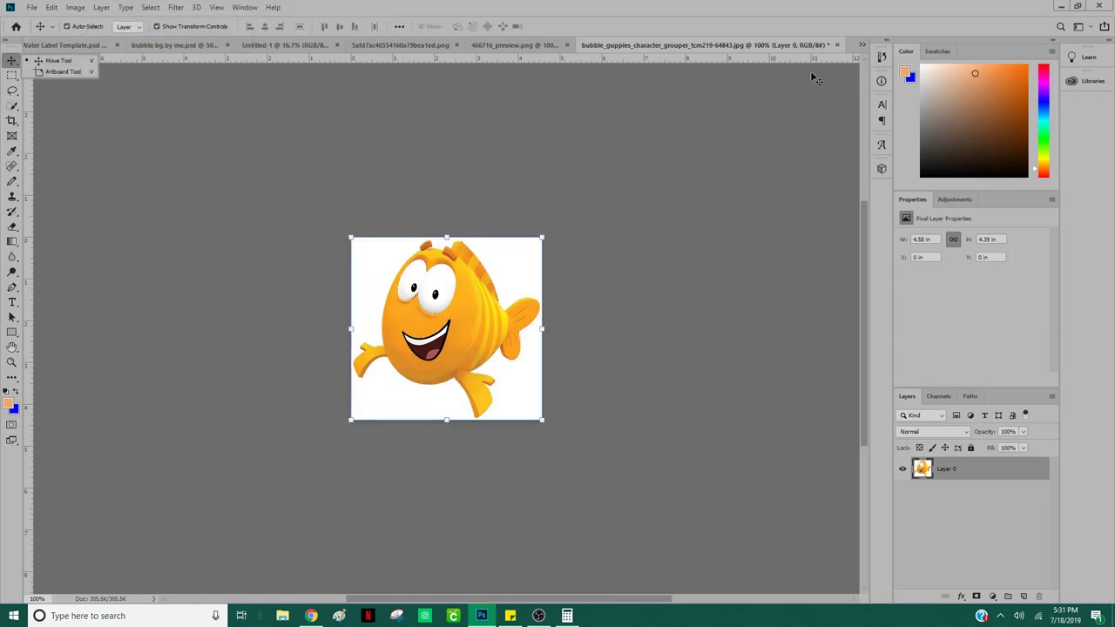
{"action": "left_click", "coordinate": [836, 45]}
{"action": "left_click", "coordinate": [553, 228]}
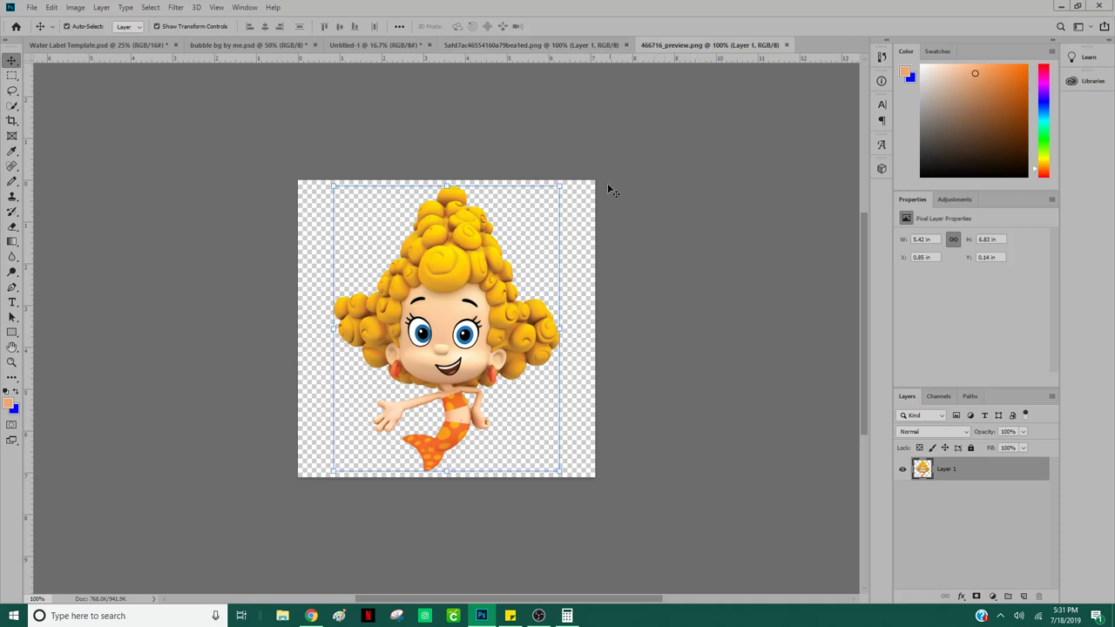
{"action": "left_click", "coordinate": [375, 44]}
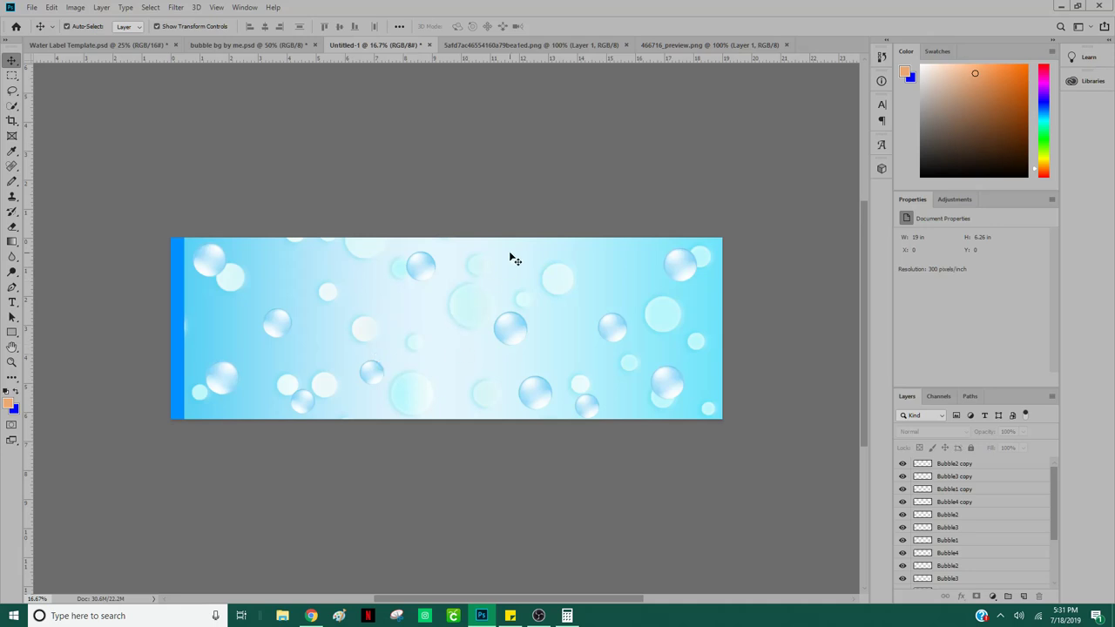
Step: Copy the curly-haired girl from 466716_preview.png into the untitled wrapper and scale her to about 3.11 × 3.92 in
{"action": "left_click", "coordinate": [702, 45]}
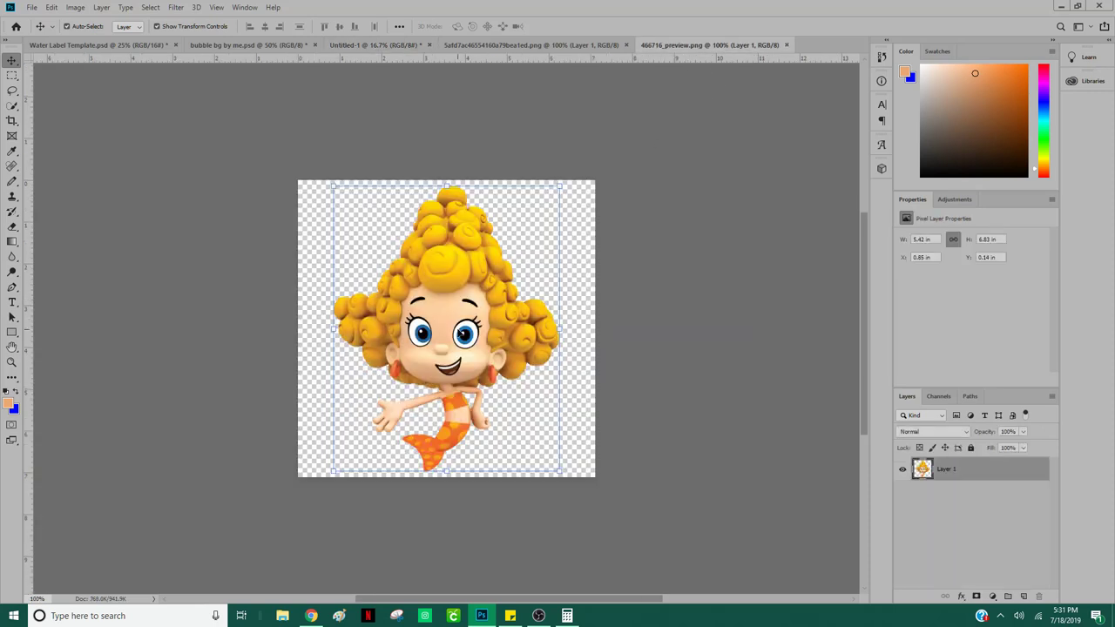
{"action": "left_click_drag", "start_coordinate": [439, 260], "coordinate": [533, 394]}
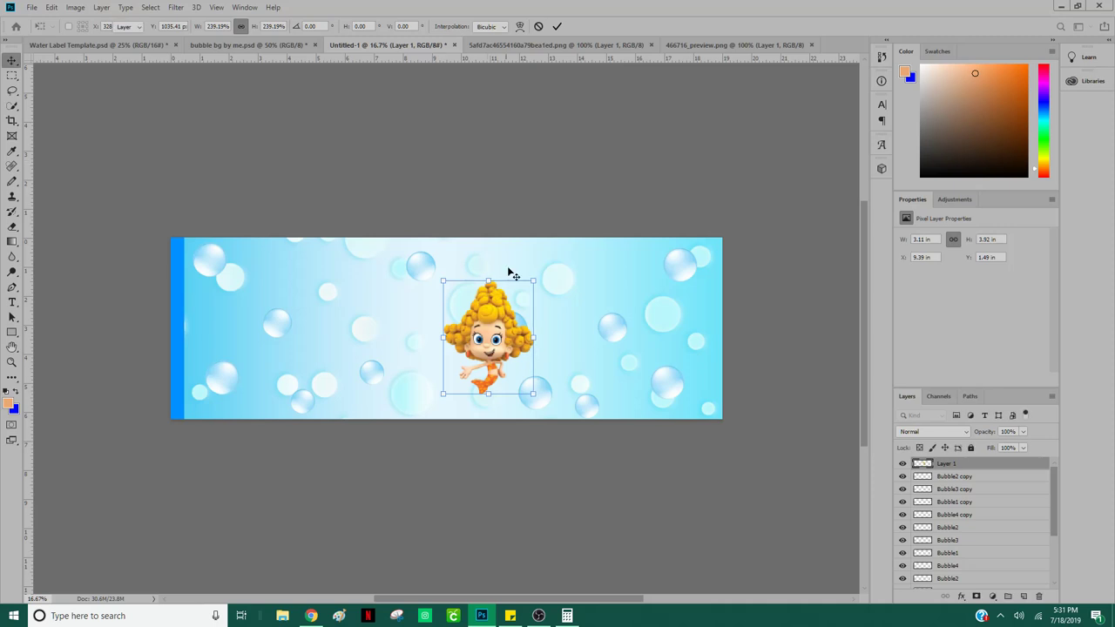
{"action": "key", "text": "Return"}
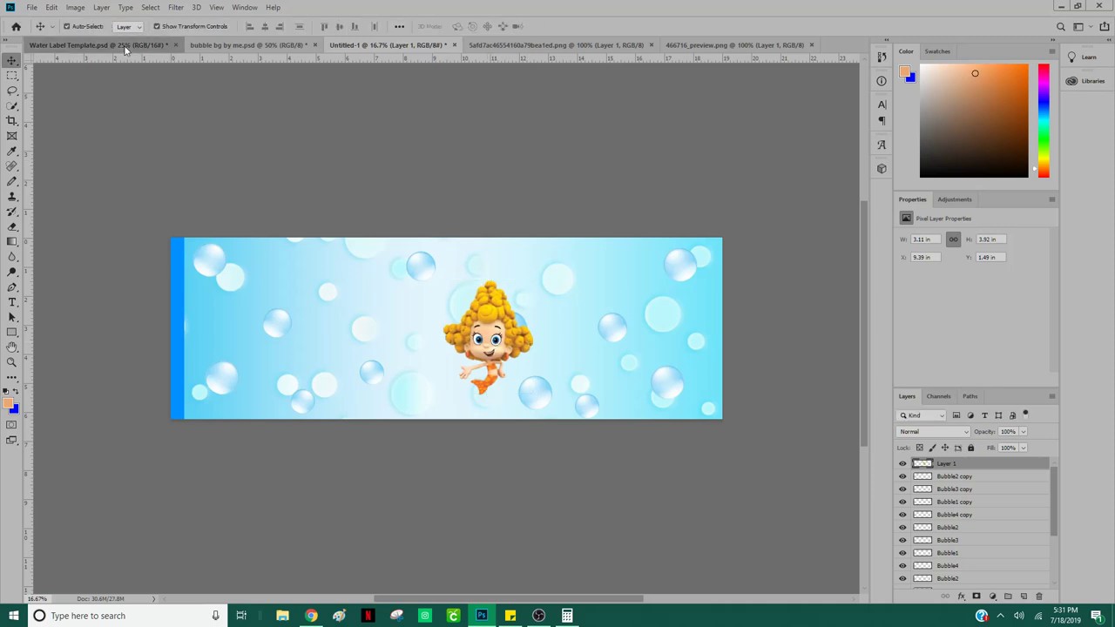
Step: Check the placement in Water Label Template.psd, move the curly-haired girl to the wrapper's left half, and close 466716_preview.png
{"action": "left_click", "coordinate": [122, 46]}
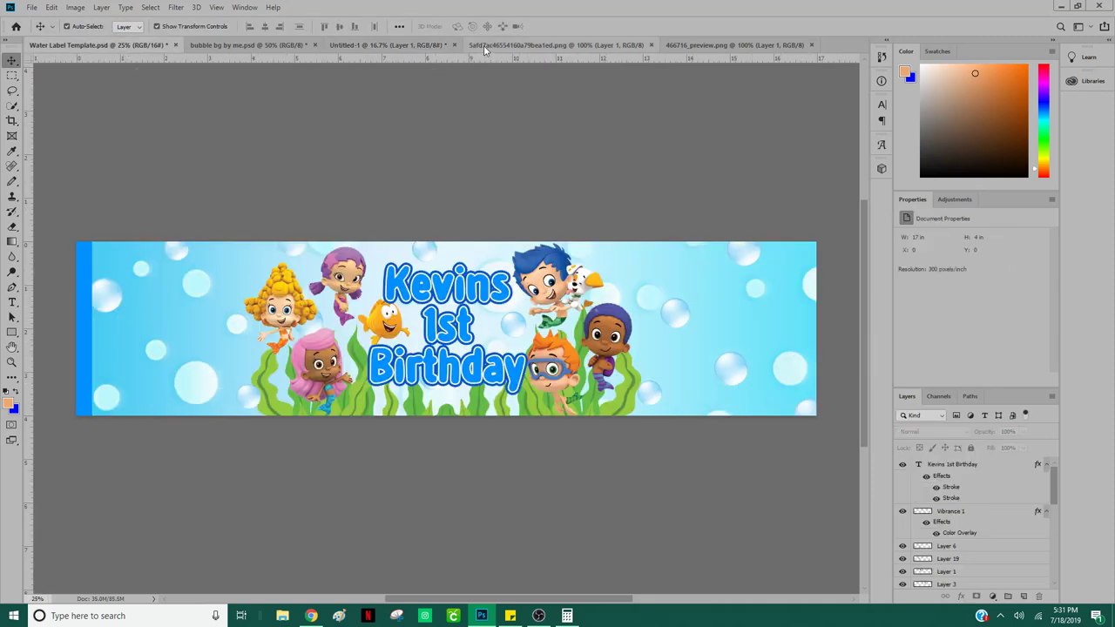
{"action": "left_click", "coordinate": [387, 46]}
{"action": "left_click_drag", "start_coordinate": [483, 342], "coordinate": [353, 325]}
{"action": "left_click", "coordinate": [765, 45]}
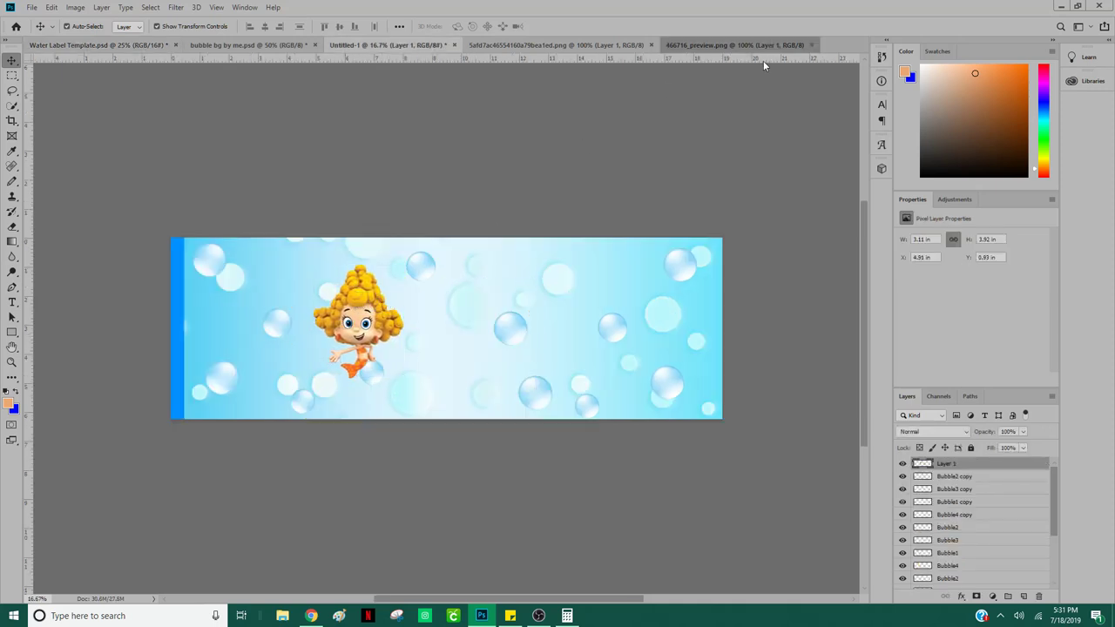
{"action": "key", "text": "ctrl+w"}
Step: Copy the blue-haired boy with the puppy into the wrapper's right half and scale them to about 3.68 × 3.43 in
{"action": "left_click", "coordinate": [592, 46]}
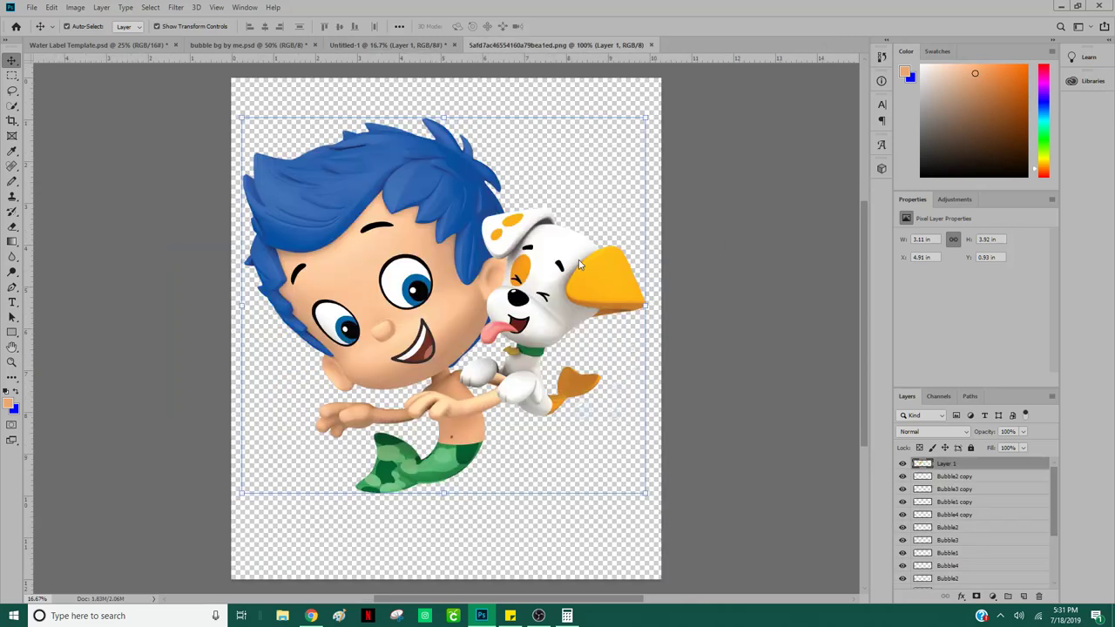
{"action": "left_click_drag", "start_coordinate": [410, 296], "coordinate": [608, 386]}
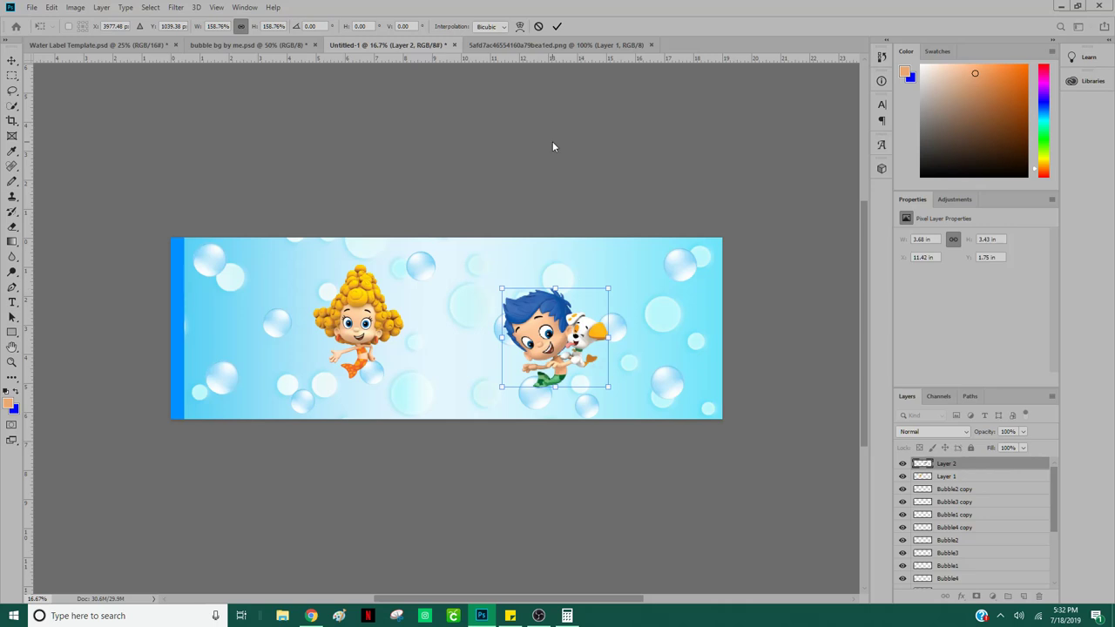
{"action": "key", "text": "Return"}
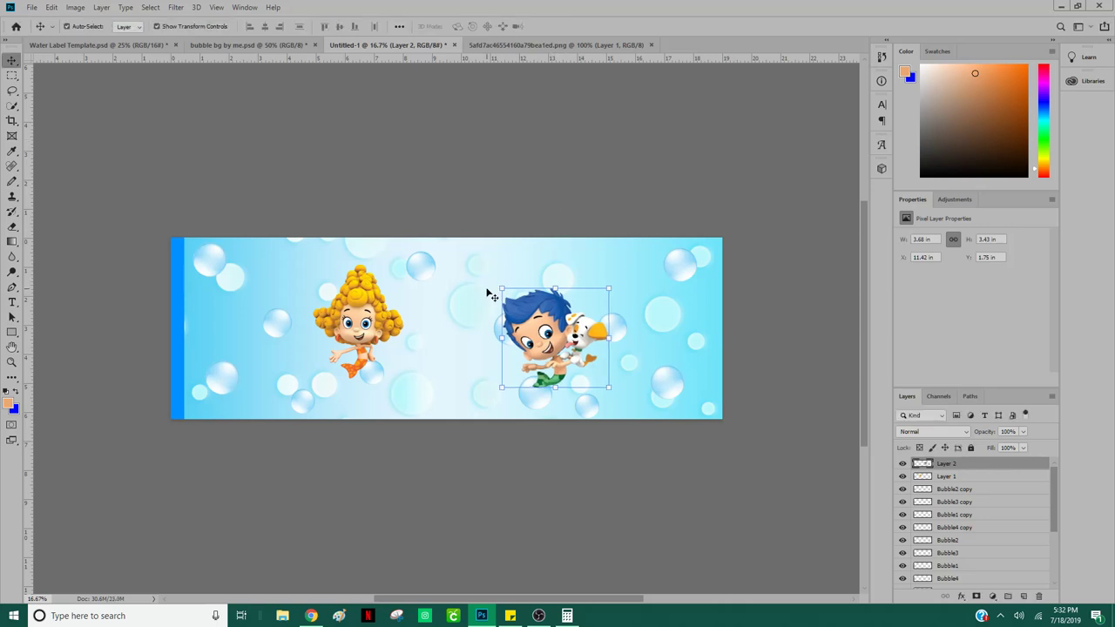
Step: Enlarge the boy and puppy artwork to about 10.96 × 10.21 in over the middle of the wrapper, and deselect it
{"action": "left_click_drag", "start_coordinate": [487, 273], "coordinate": [337, 133]}
{"action": "left_click_drag", "start_coordinate": [610, 389], "coordinate": [671, 441]}
{"action": "key", "text": "Return"}
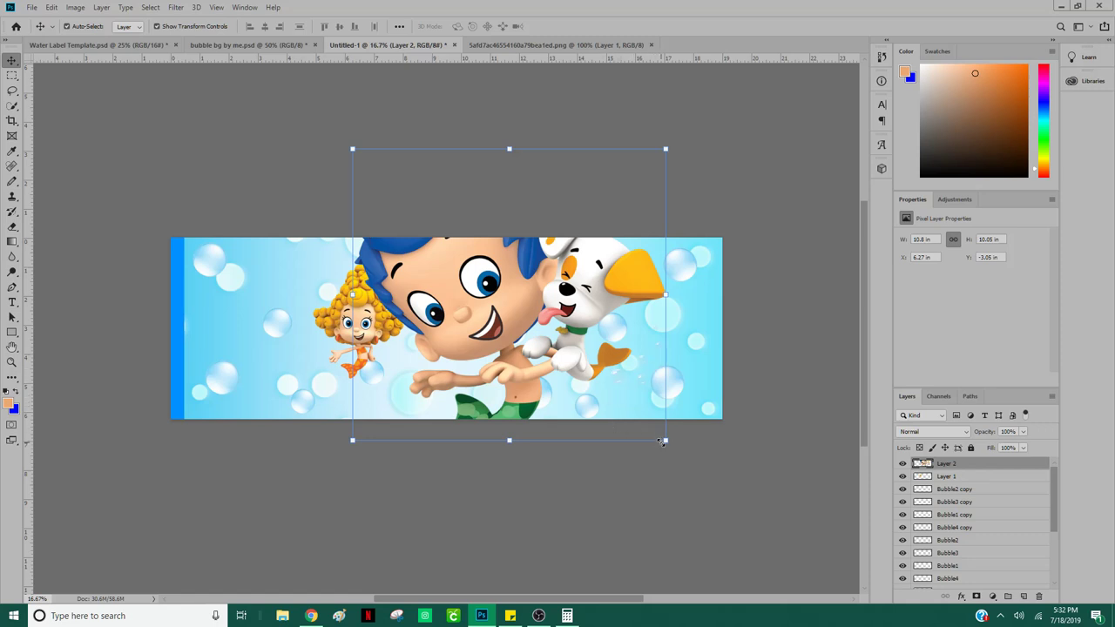
{"action": "mouse_move", "coordinate": [664, 441]}
{"action": "left_mouse_down"}
{"action": "mouse_move", "coordinate": [567, 361]}
{"action": "mouse_move", "coordinate": [532, 308]}
{"action": "mouse_move", "coordinate": [680, 443]}
{"action": "left_mouse_up"}
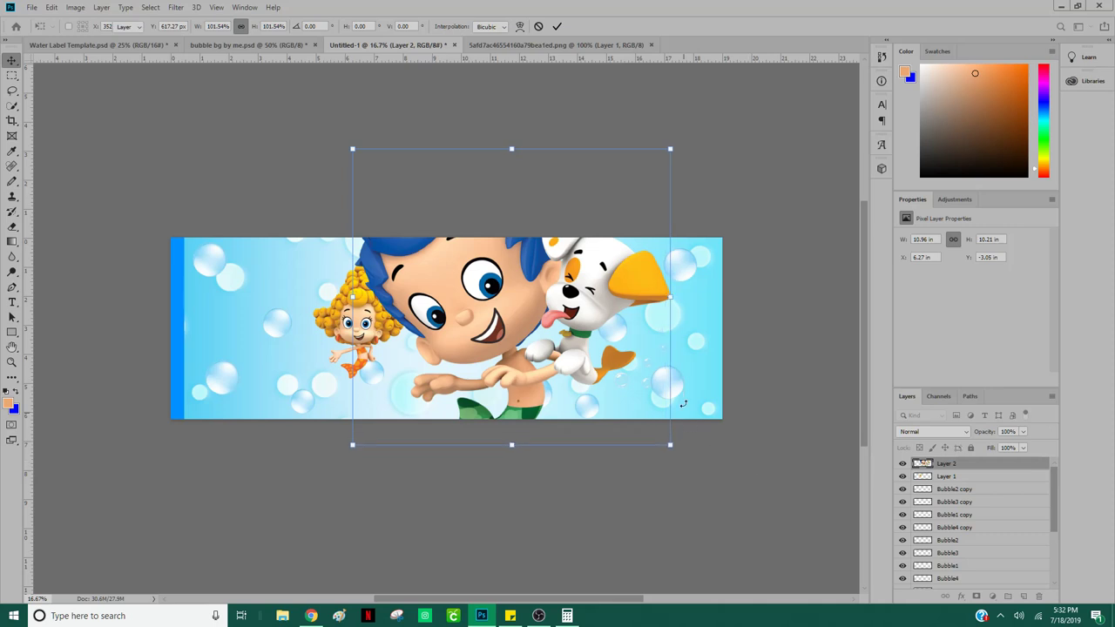
{"action": "key", "text": "Return"}
{"action": "left_click", "coordinate": [787, 415]}
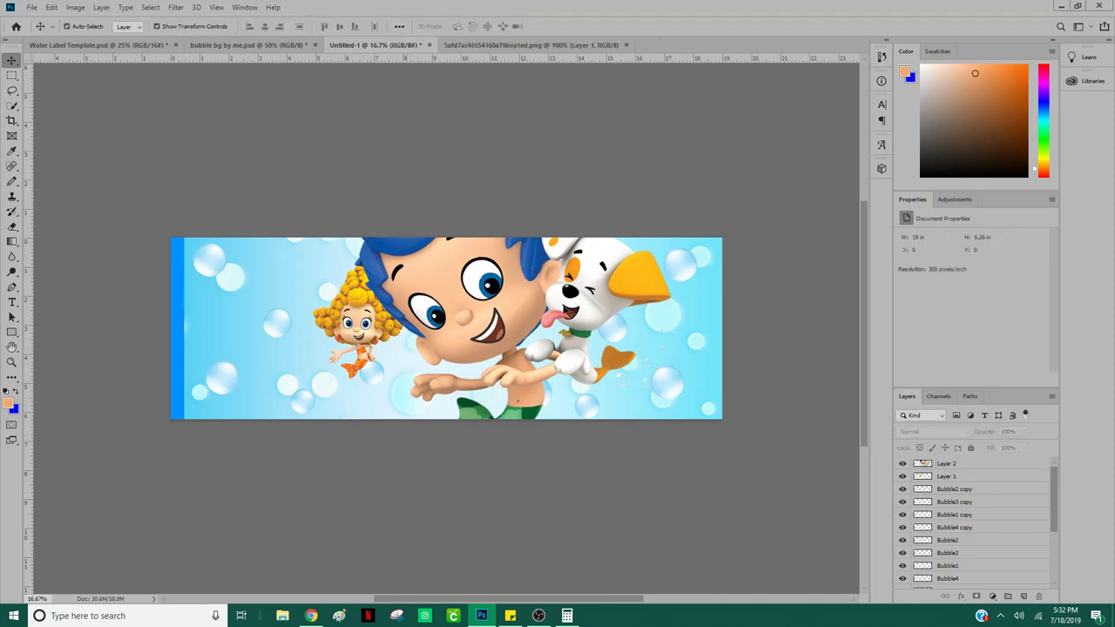
Step: Activate the Eraser tool on the boy and puppy layer and set its brush size to 180 px
{"action": "left_click", "coordinate": [499, 311]}
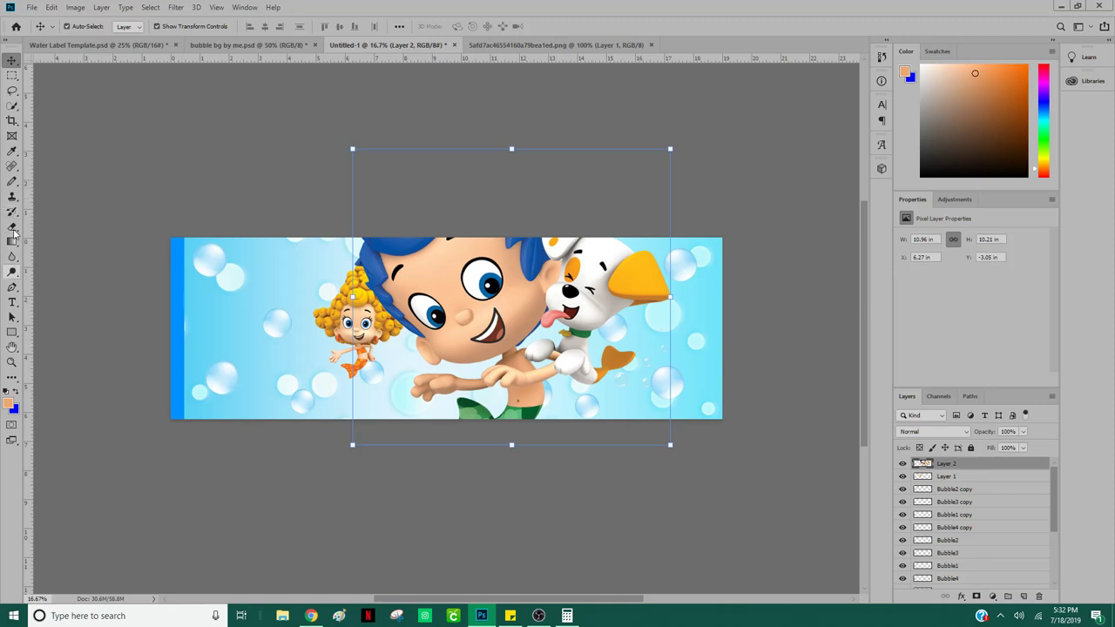
{"action": "left_click_drag", "start_coordinate": [12, 227], "coordinate": [23, 223]}
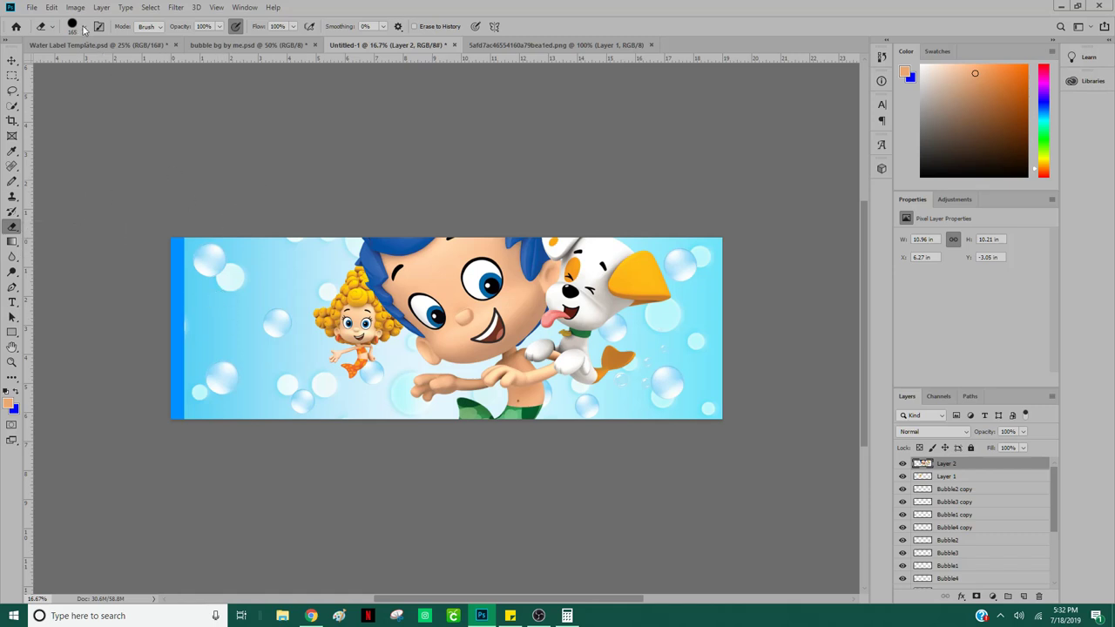
{"action": "left_click", "coordinate": [84, 29]}
{"action": "left_click", "coordinate": [123, 66]}
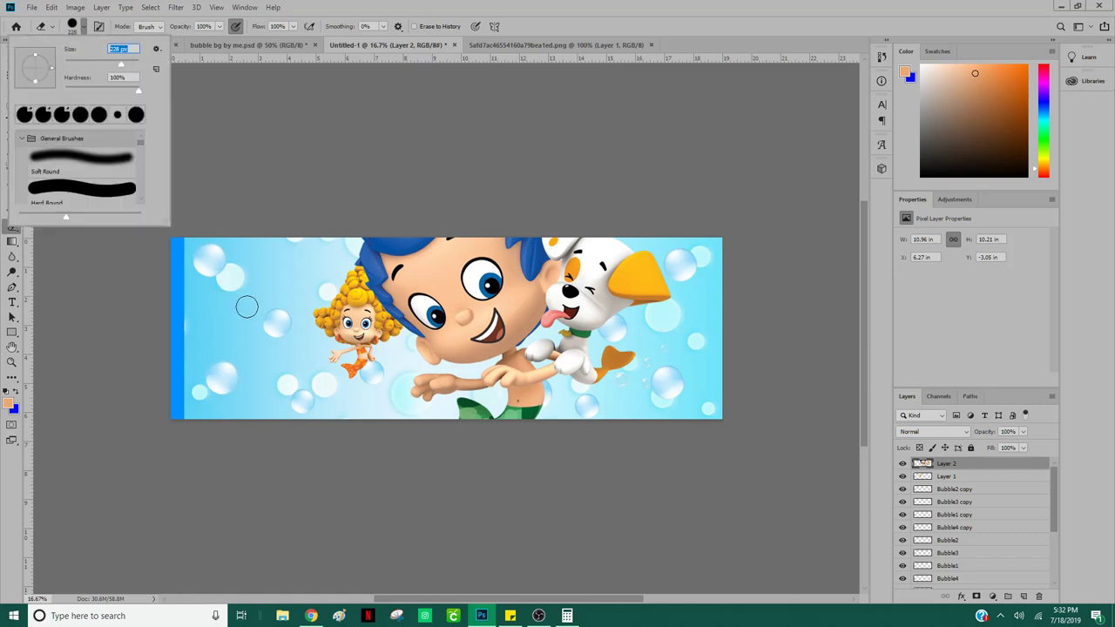
{"action": "left_click_drag", "start_coordinate": [122, 66], "coordinate": [137, 66]}
{"action": "left_click_drag", "start_coordinate": [112, 63], "coordinate": [109, 63]}
{"action": "left_click_drag", "start_coordinate": [109, 63], "coordinate": [111, 68]}
Step: Try the Eraser's other modes, including Pencil, and set the mode back to Brush
{"action": "left_click", "coordinate": [162, 32]}
{"action": "left_click", "coordinate": [149, 38]}
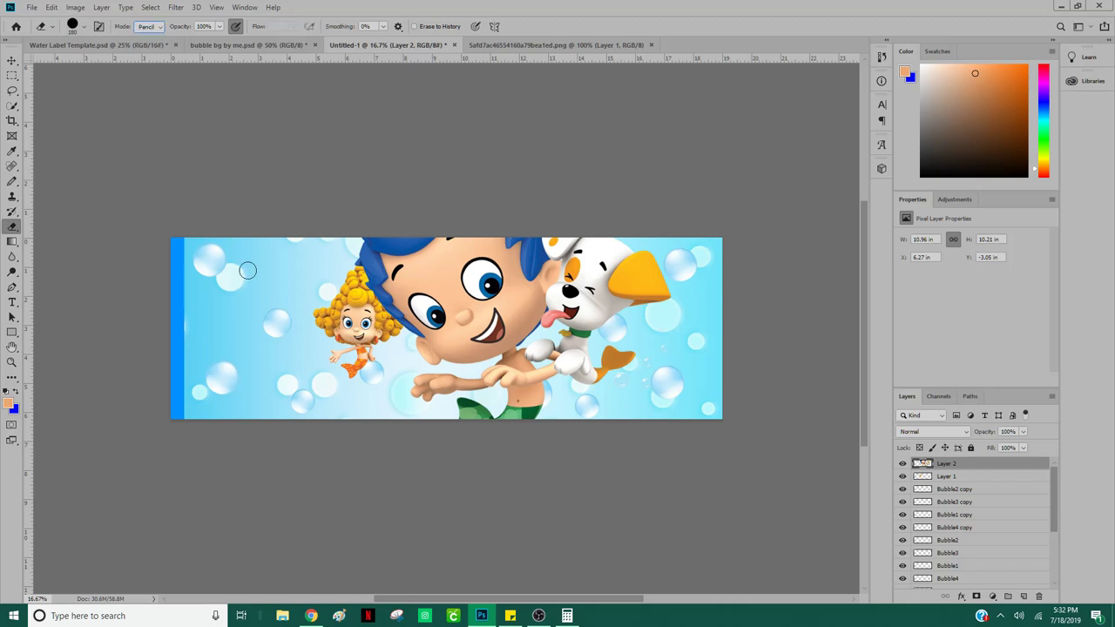
{"action": "left_click", "coordinate": [148, 26]}
{"action": "left_click", "coordinate": [147, 56]}
{"action": "left_click", "coordinate": [211, 252]}
{"action": "left_click", "coordinate": [148, 26]}
{"action": "left_click", "coordinate": [150, 36]}
Step: Try erasing parts of the puppy's tail and ear, undoing each eraser stroke
{"action": "left_click_drag", "start_coordinate": [600, 361], "coordinate": [609, 341]}
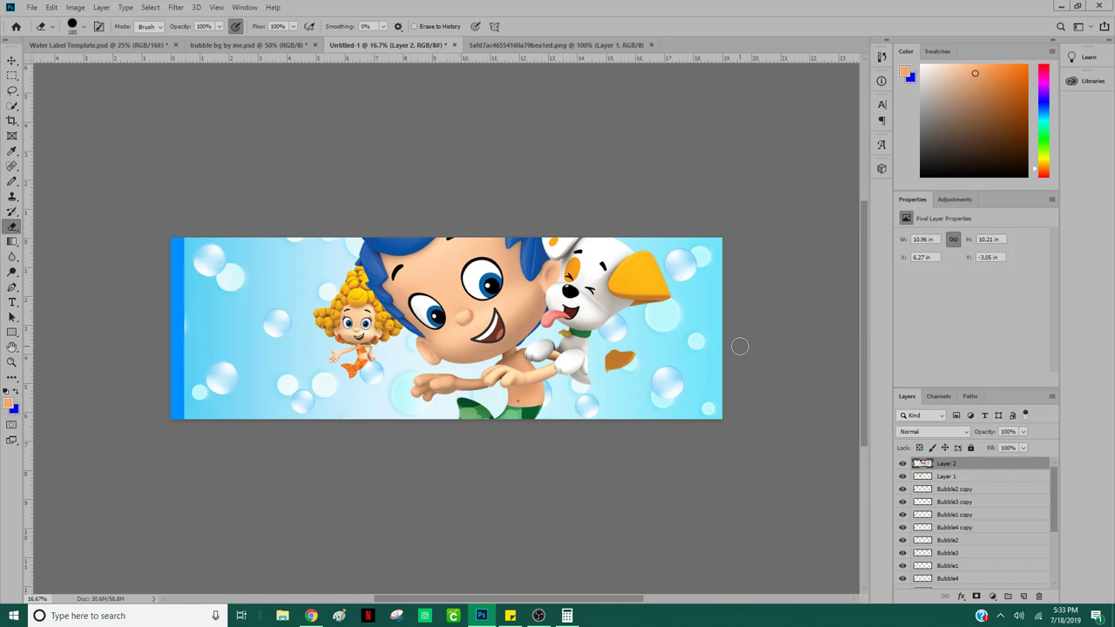
{"action": "key", "text": "ctrl+z"}
{"action": "mouse_move", "coordinate": [616, 384]}
{"action": "left_mouse_down"}
{"action": "mouse_move", "coordinate": [632, 260]}
{"action": "mouse_move", "coordinate": [613, 303]}
{"action": "left_mouse_up"}
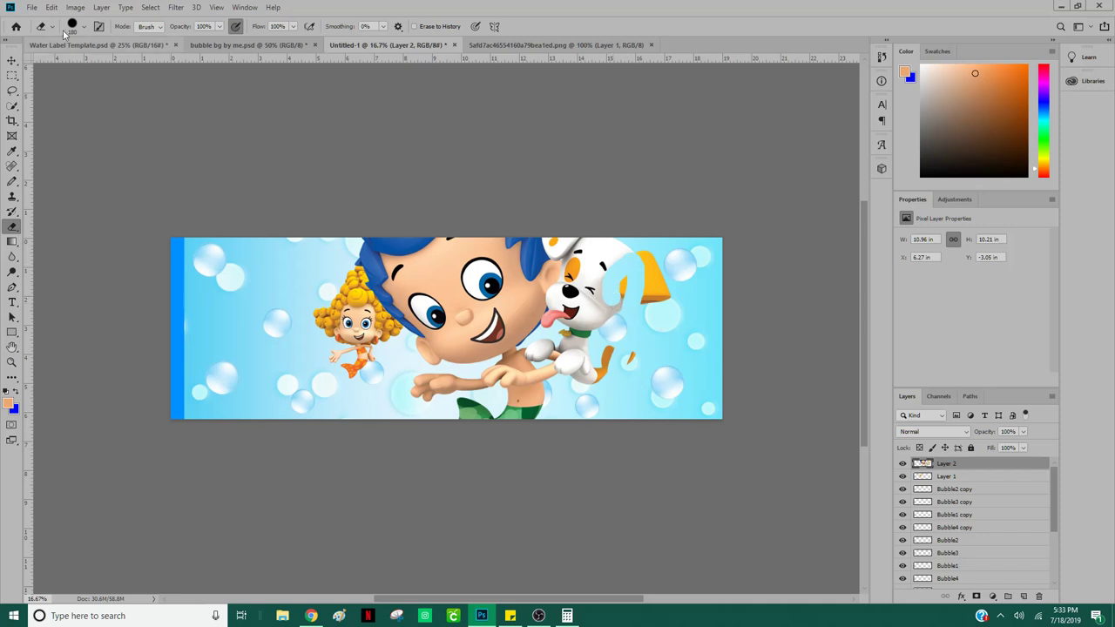
{"action": "left_click", "coordinate": [52, 7]}
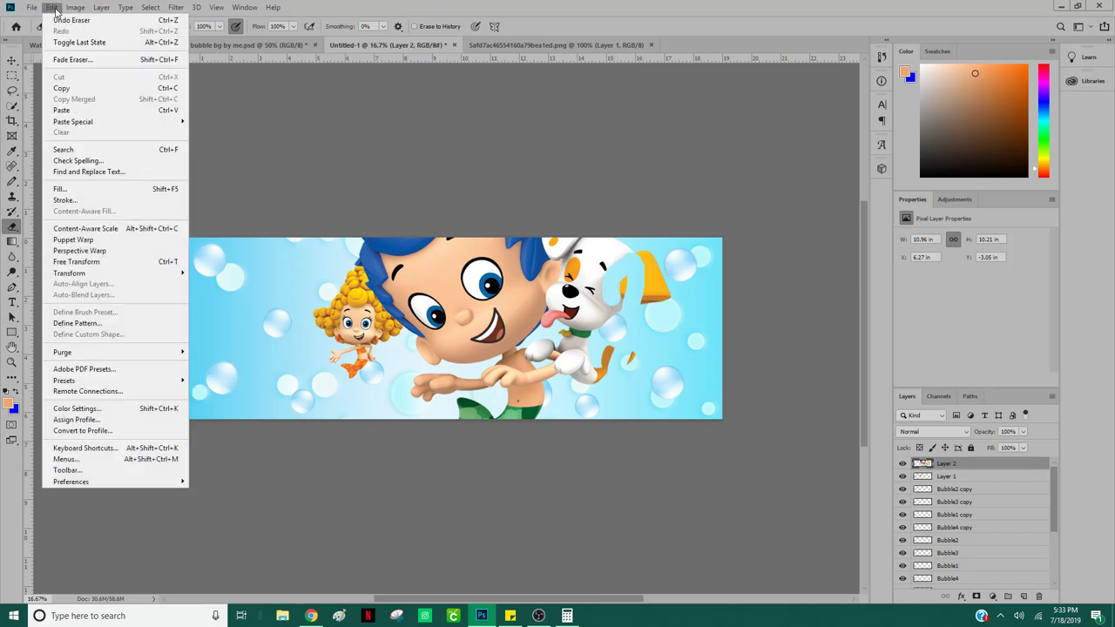
{"action": "left_click", "coordinate": [71, 20]}
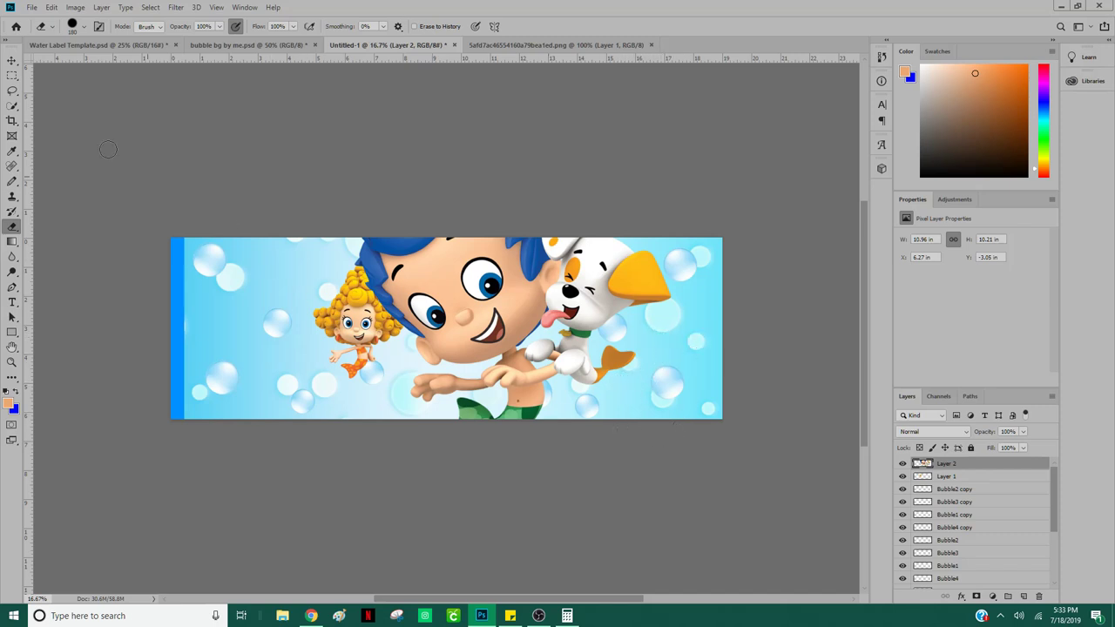
Step: Scale the boy and puppy to about 3 × 2.8 in, place them in the wrapper's upper right area, and close their source image
{"action": "left_click", "coordinate": [12, 61]}
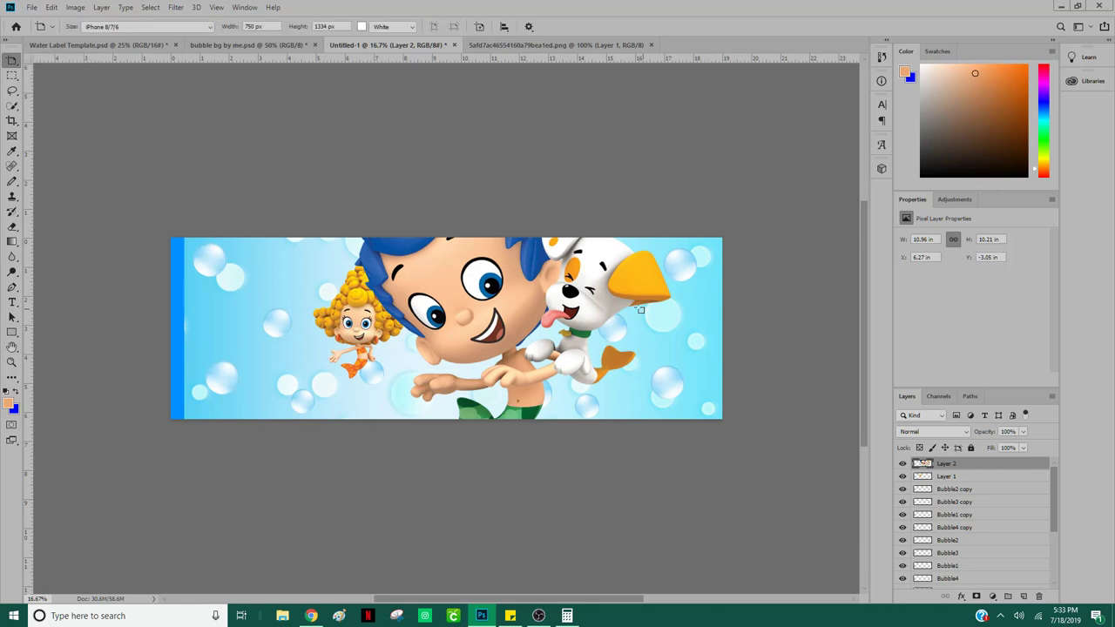
{"action": "left_click_drag", "start_coordinate": [19, 63], "coordinate": [52, 61]}
{"action": "left_click_drag", "start_coordinate": [668, 445], "coordinate": [593, 309]}
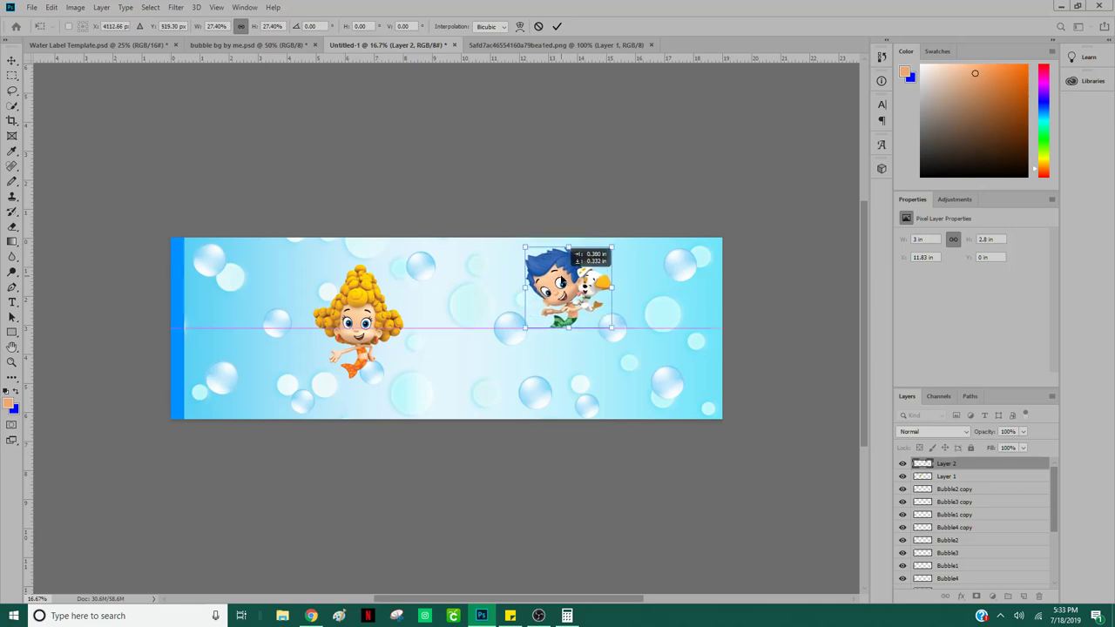
{"action": "key", "text": "Return"}
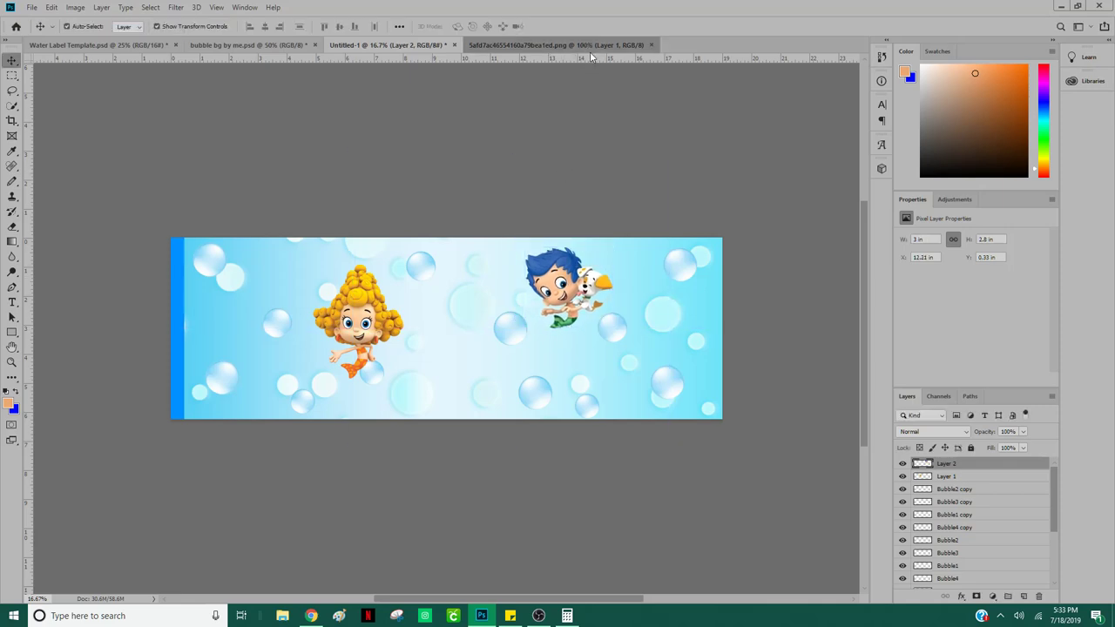
{"action": "left_click", "coordinate": [599, 44]}
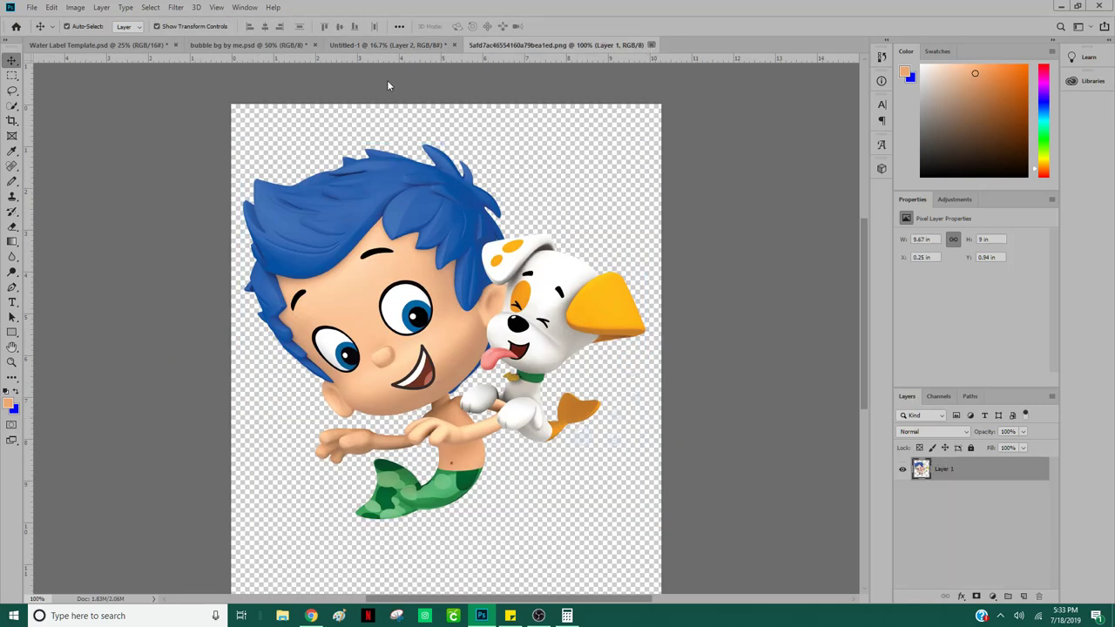
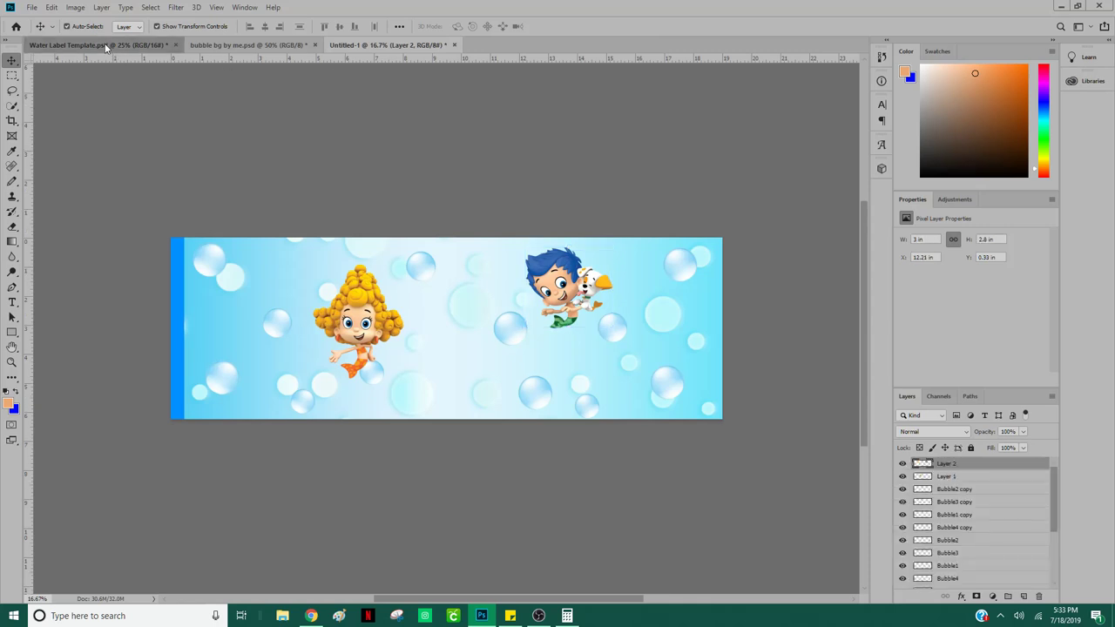
Step: Copy the character layers 1, 19, 6, 3, 2 and 5 together from Water Label Template.psd into the untitled wrapper document
{"action": "left_click", "coordinate": [353, 271]}
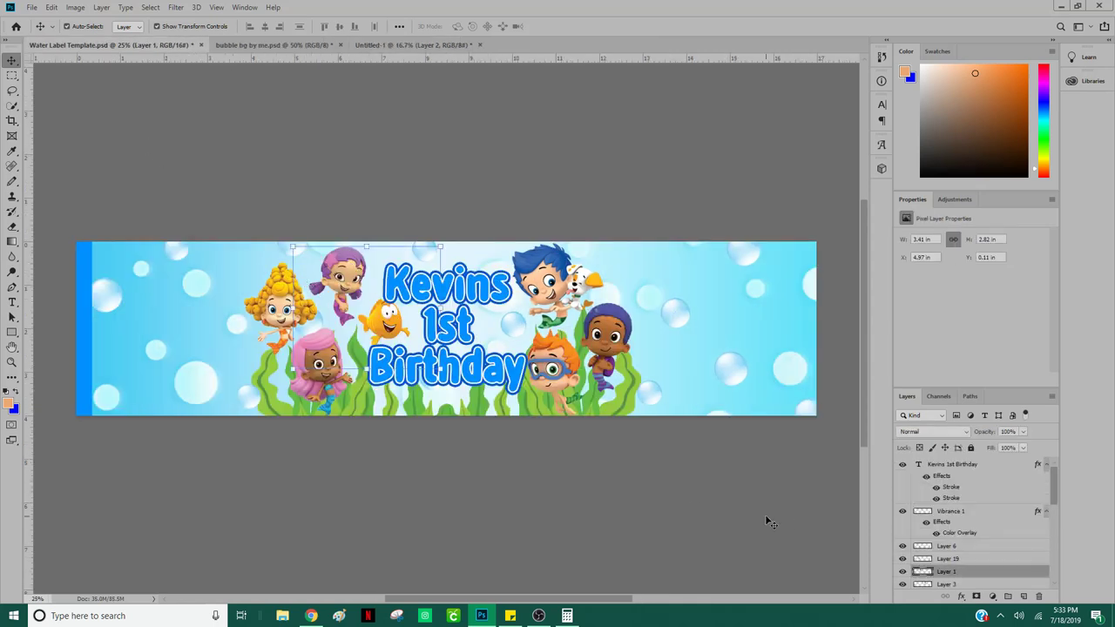
{"action": "left_click", "coordinate": [948, 559], "text": "ctrl"}
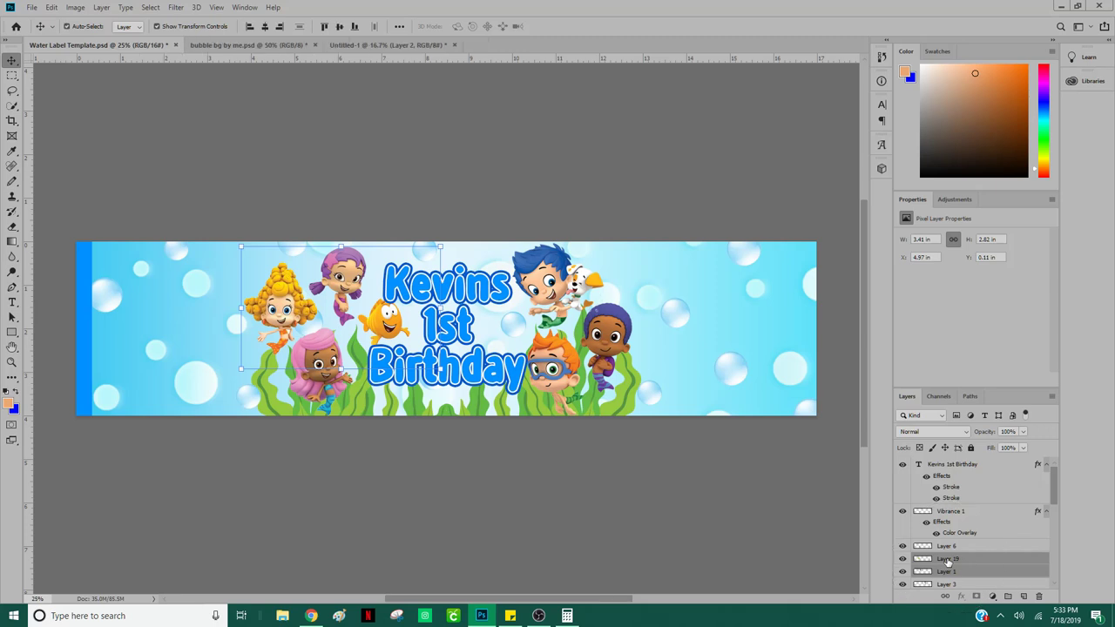
{"action": "left_click", "coordinate": [952, 547], "text": "ctrl"}
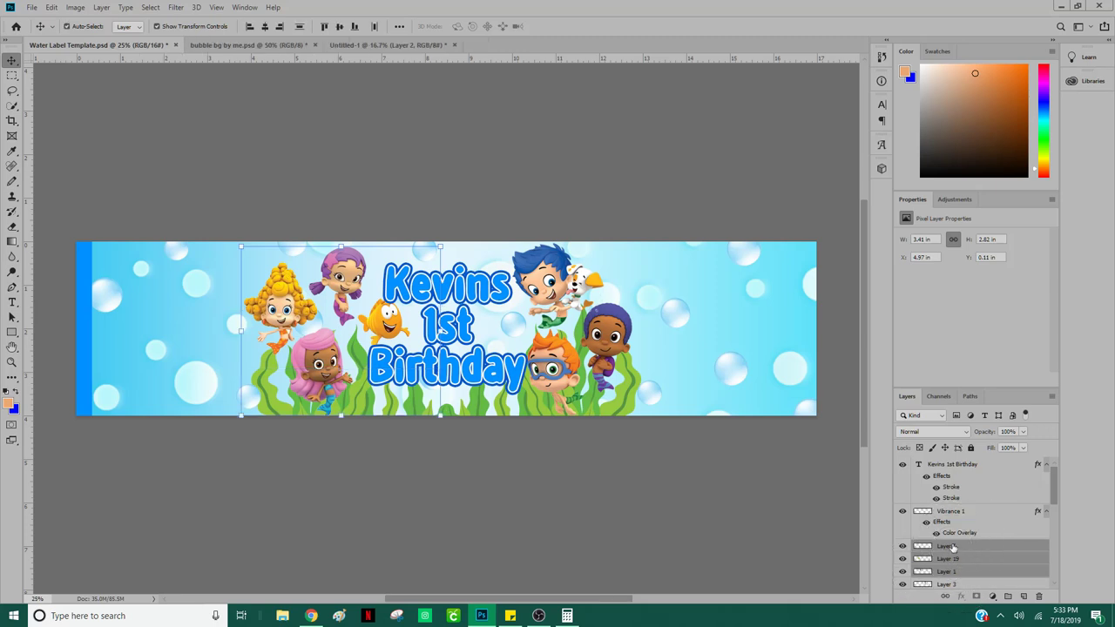
{"action": "left_click", "coordinate": [952, 514], "text": "ctrl"}
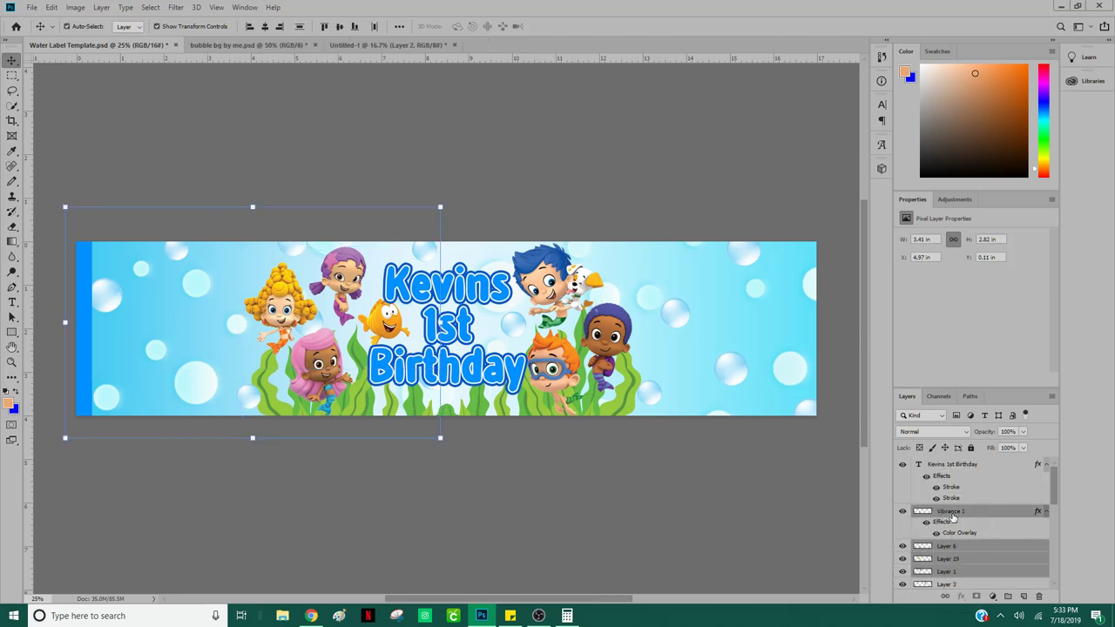
{"action": "left_click", "coordinate": [952, 514], "text": "ctrl"}
{"action": "scroll", "coordinate": [947, 506], "scroll_direction": "down", "scroll_amount": 3}
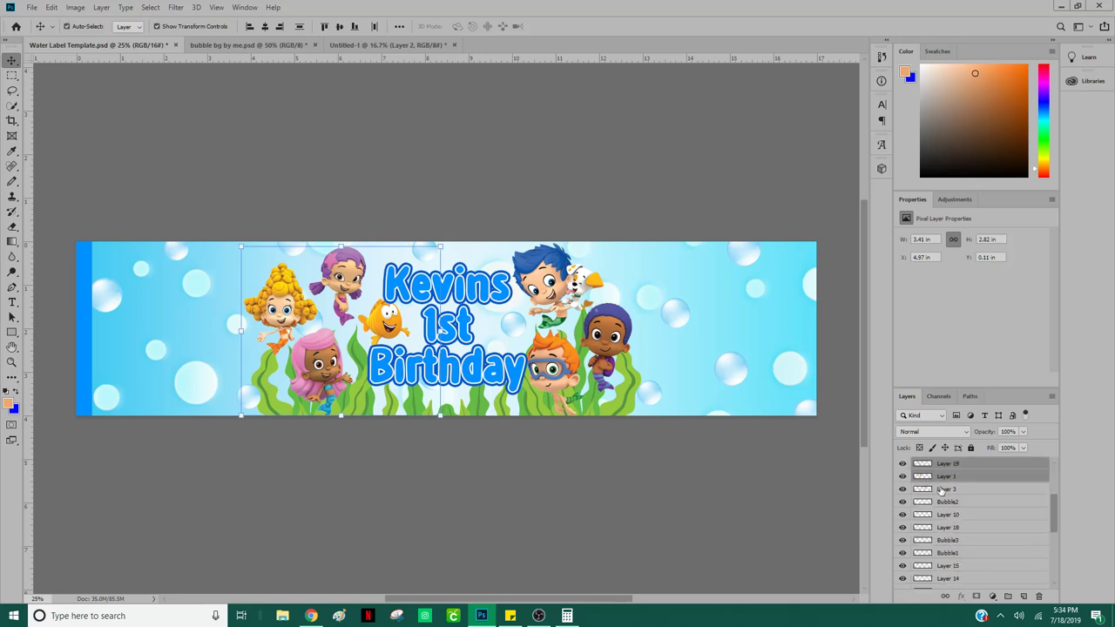
{"action": "left_click", "coordinate": [948, 490], "text": "ctrl"}
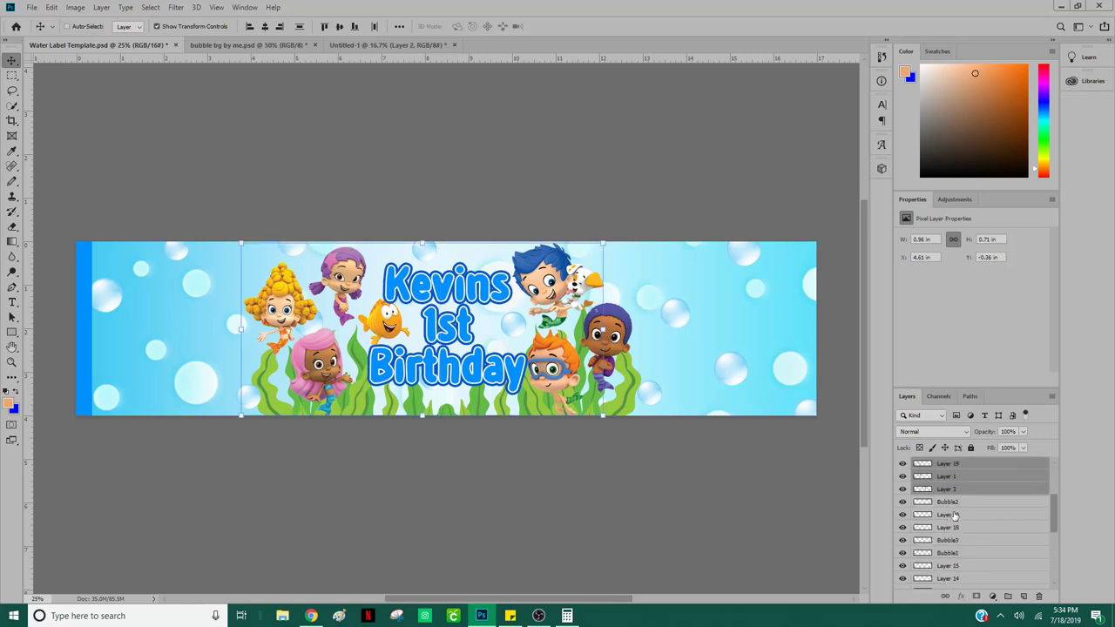
{"action": "left_click", "coordinate": [954, 514], "text": "ctrl"}
{"action": "left_click", "coordinate": [954, 516], "text": "ctrl"}
{"action": "scroll", "coordinate": [958, 566], "scroll_direction": "down", "scroll_amount": 5}
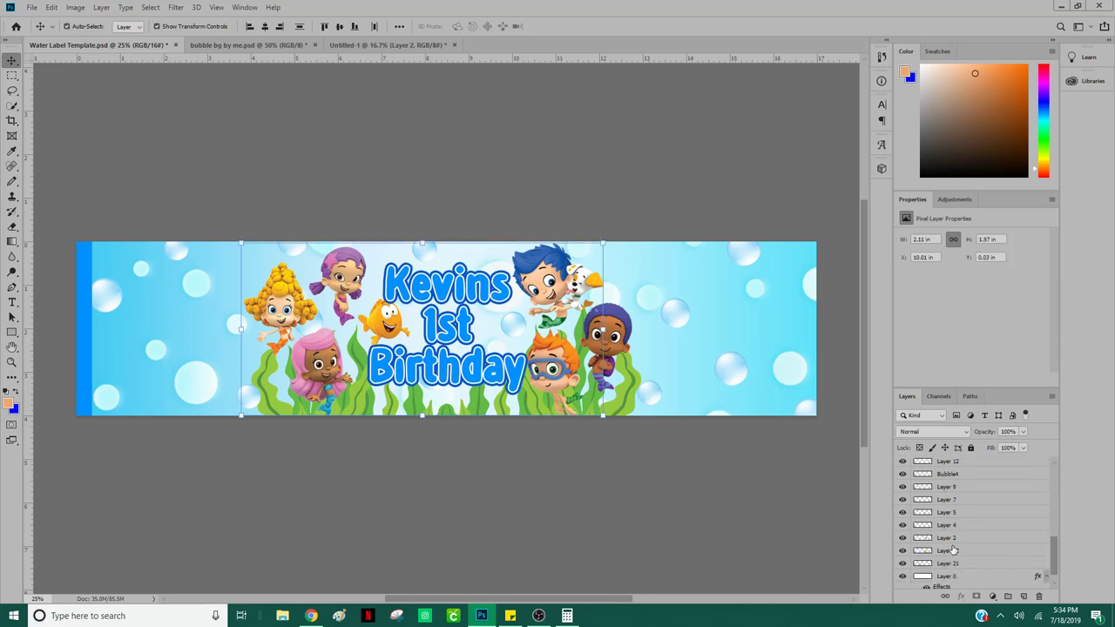
{"action": "left_click", "coordinate": [952, 540], "text": "ctrl"}
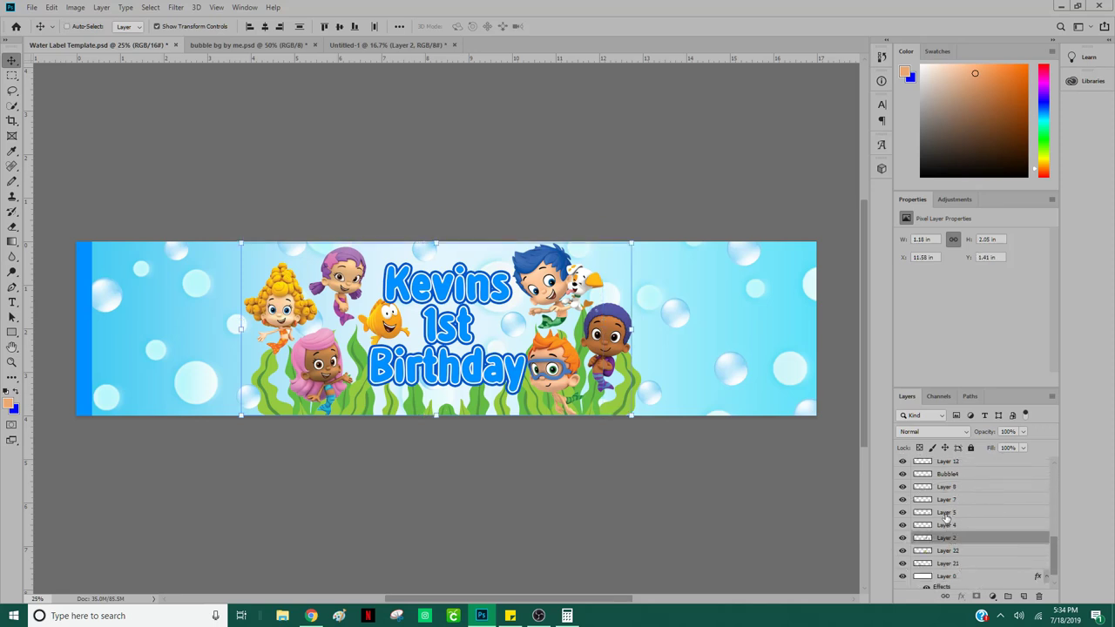
{"action": "left_click", "coordinate": [946, 516], "text": "ctrl"}
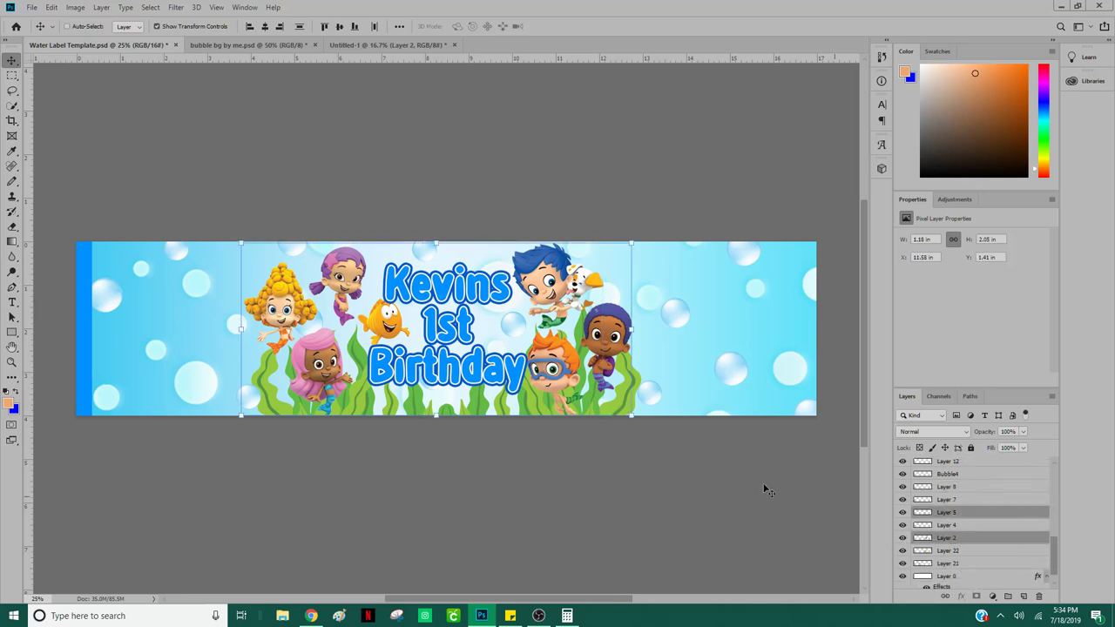
{"action": "left_click", "coordinate": [344, 44]}
{"action": "left_click_drag", "start_coordinate": [535, 389], "coordinate": [530, 388]}
Step: Delete the smaller duplicate of the blue-haired boy with the puppy from the wrapper
{"action": "left_click", "coordinate": [545, 165]}
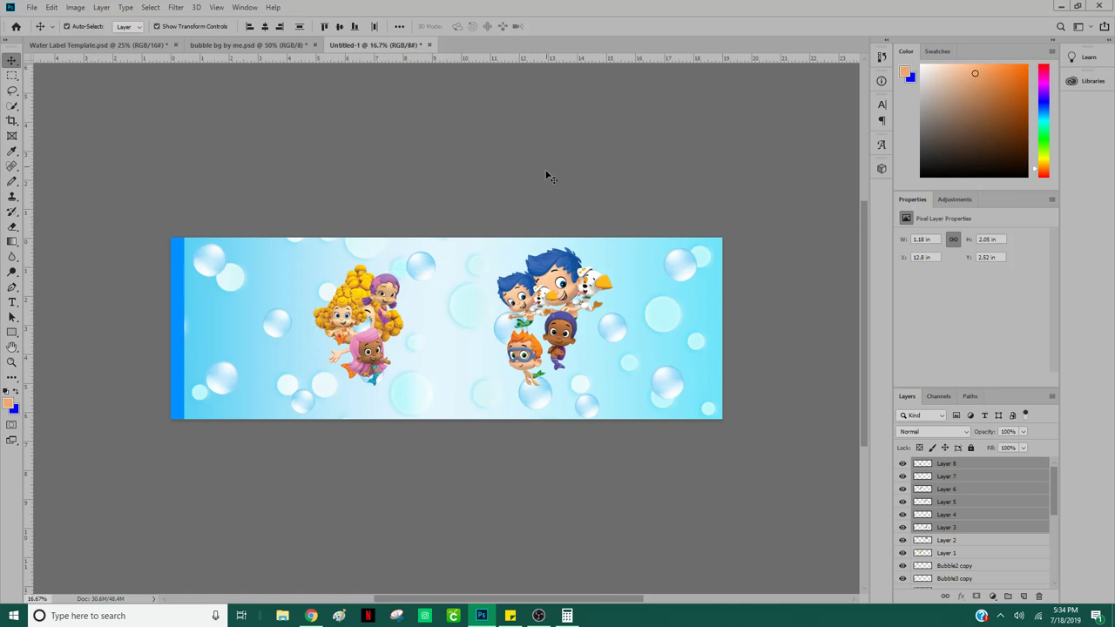
{"action": "left_click", "coordinate": [533, 312]}
{"action": "key", "text": "Delete"}
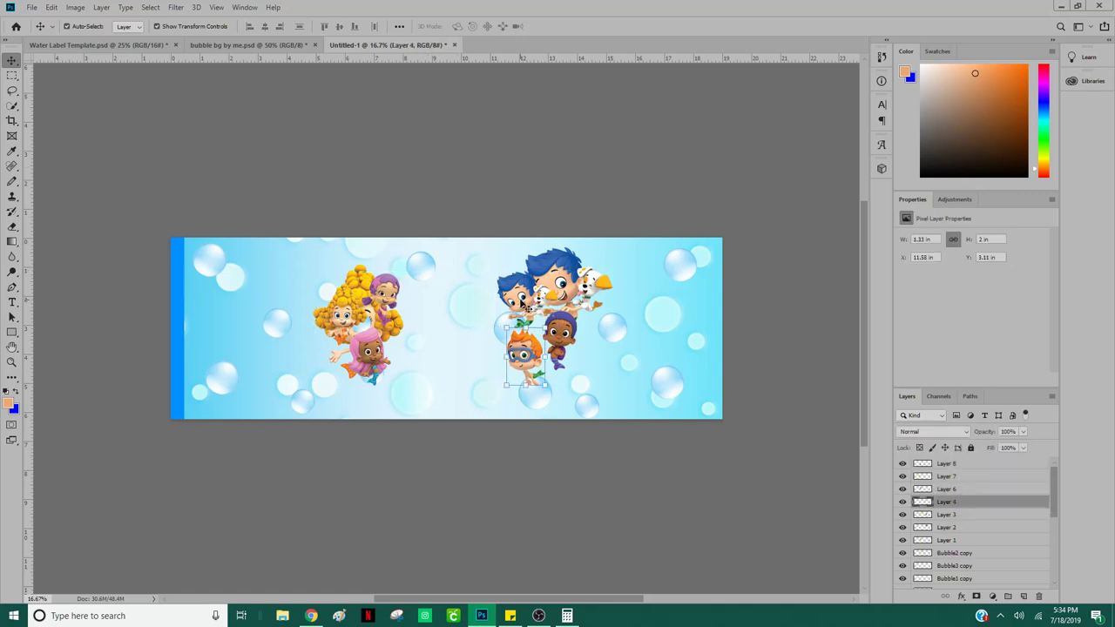
Step: Delete the smaller duplicate of the yellow-haired girl from the wrapper
{"action": "left_click", "coordinate": [346, 315]}
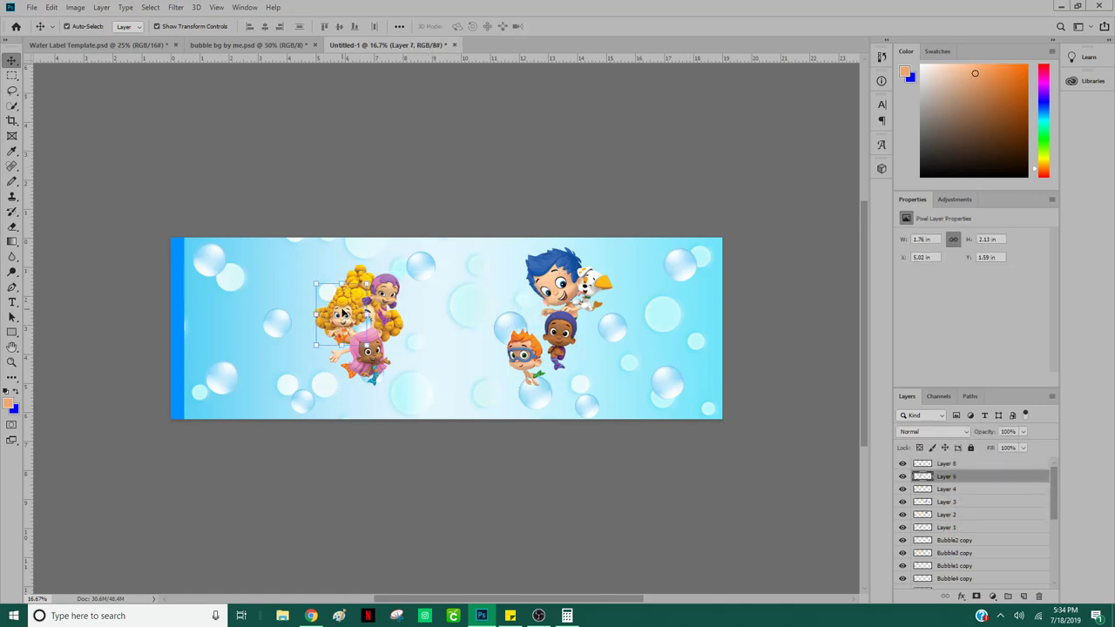
{"action": "key", "text": "Delete"}
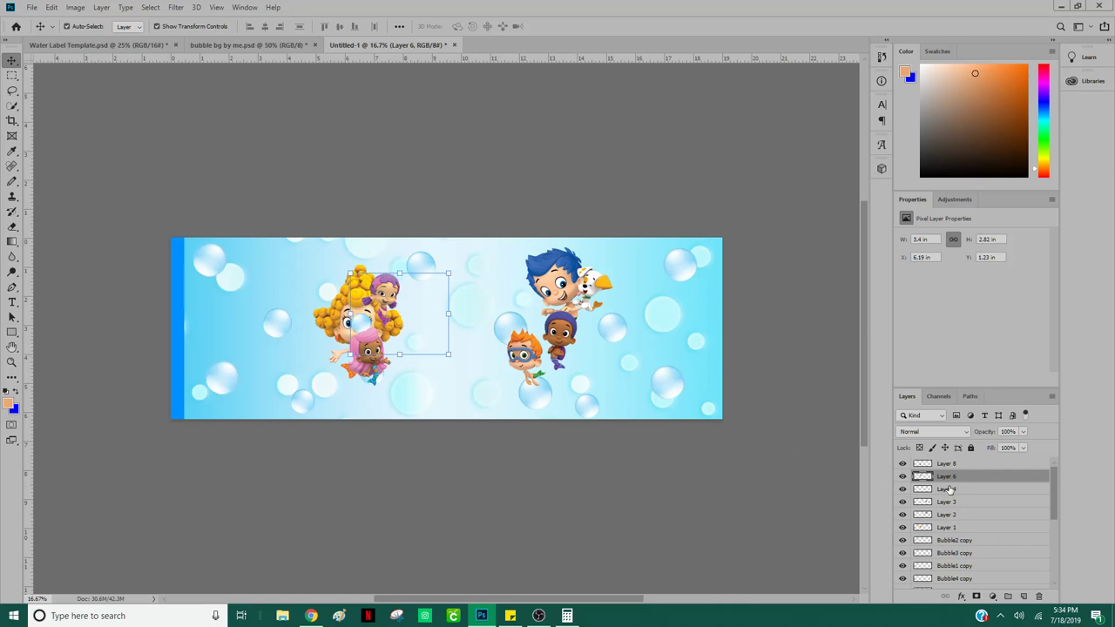
Step: Scale character layers 8, 6, 4 and 3 together to about 168.58% and shift them back over the wrapper around the other two characters
{"action": "left_click", "coordinate": [962, 464]}
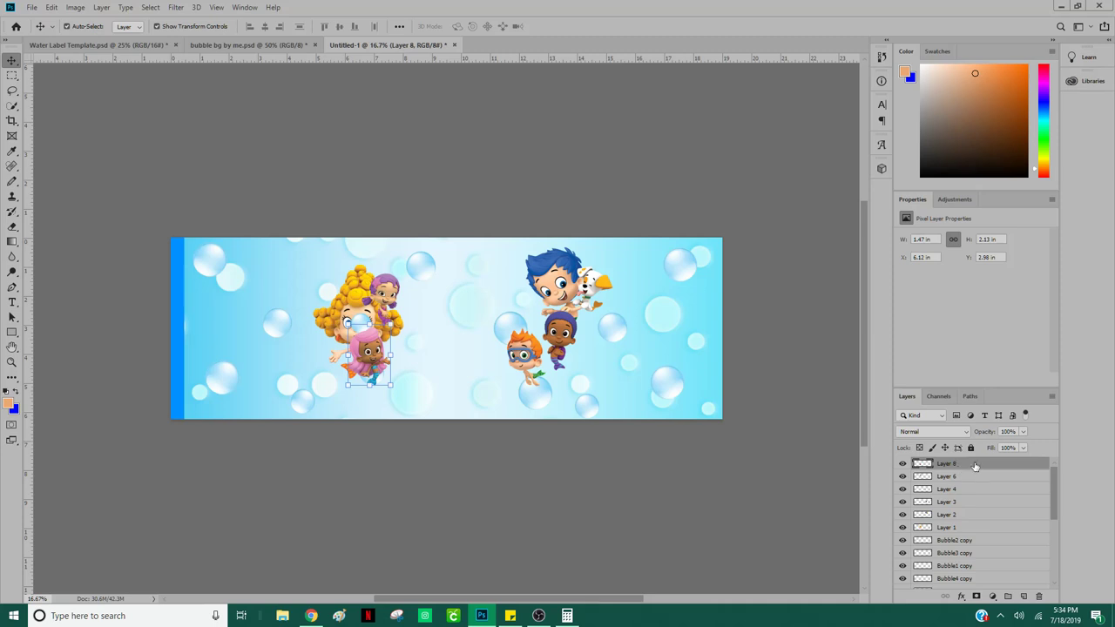
{"action": "left_click", "coordinate": [965, 478], "text": "shift"}
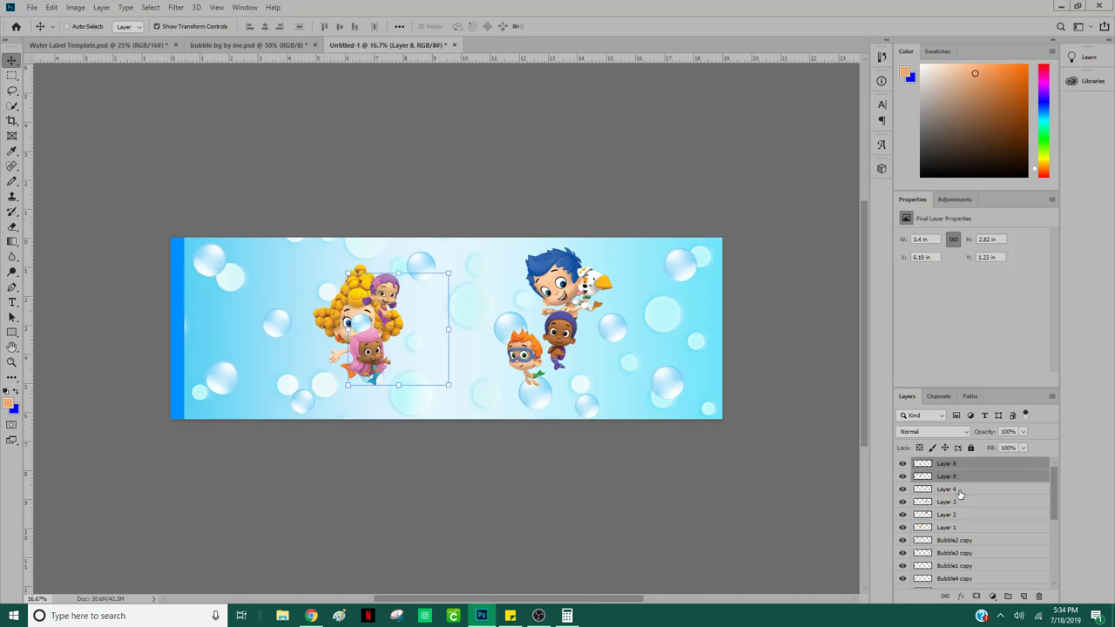
{"action": "left_click", "coordinate": [961, 493], "text": "shift"}
{"action": "left_click", "coordinate": [964, 504], "text": "shift"}
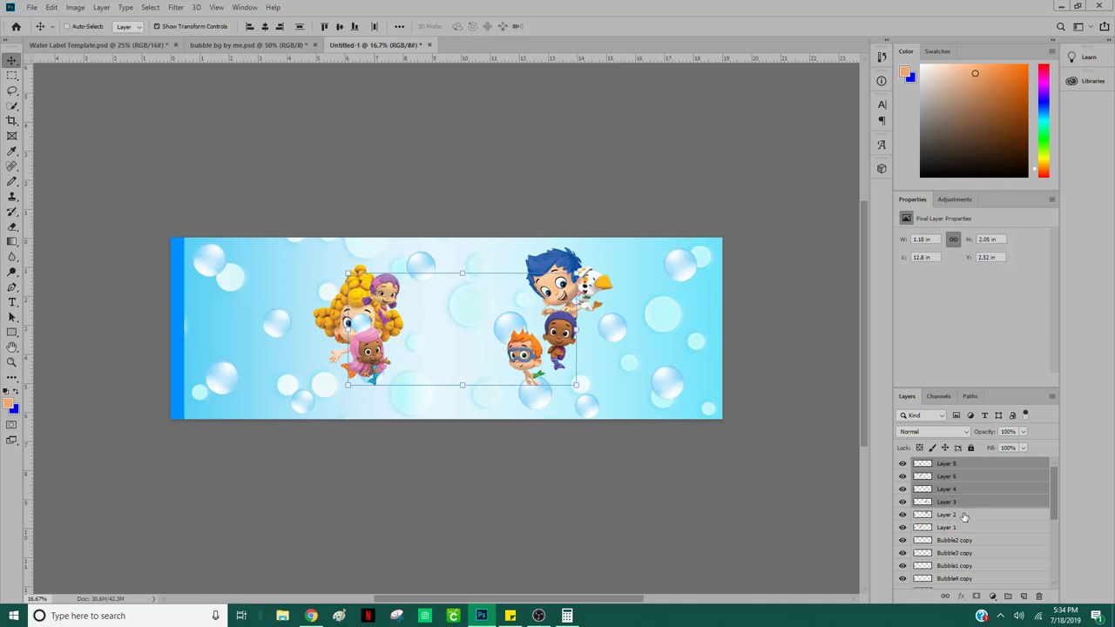
{"action": "left_click", "coordinate": [964, 517], "text": "shift"}
{"action": "left_click", "coordinate": [962, 503], "text": "ctrl"}
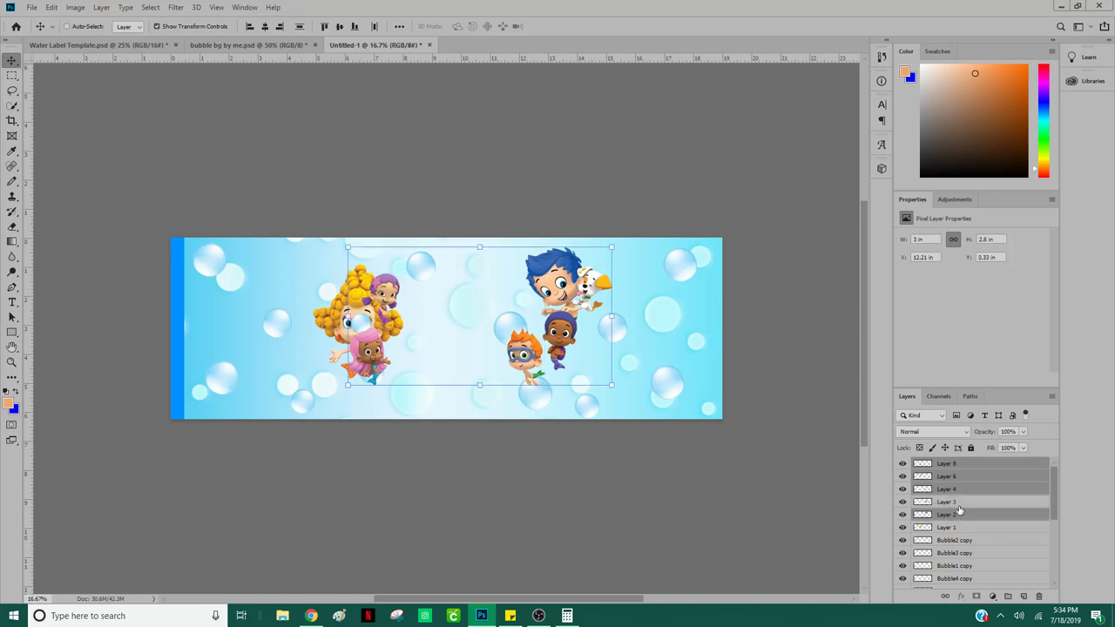
{"action": "left_click", "coordinate": [960, 491], "text": "ctrl"}
{"action": "left_click", "coordinate": [956, 481], "text": "ctrl"}
{"action": "left_click", "coordinate": [954, 502], "text": "ctrl"}
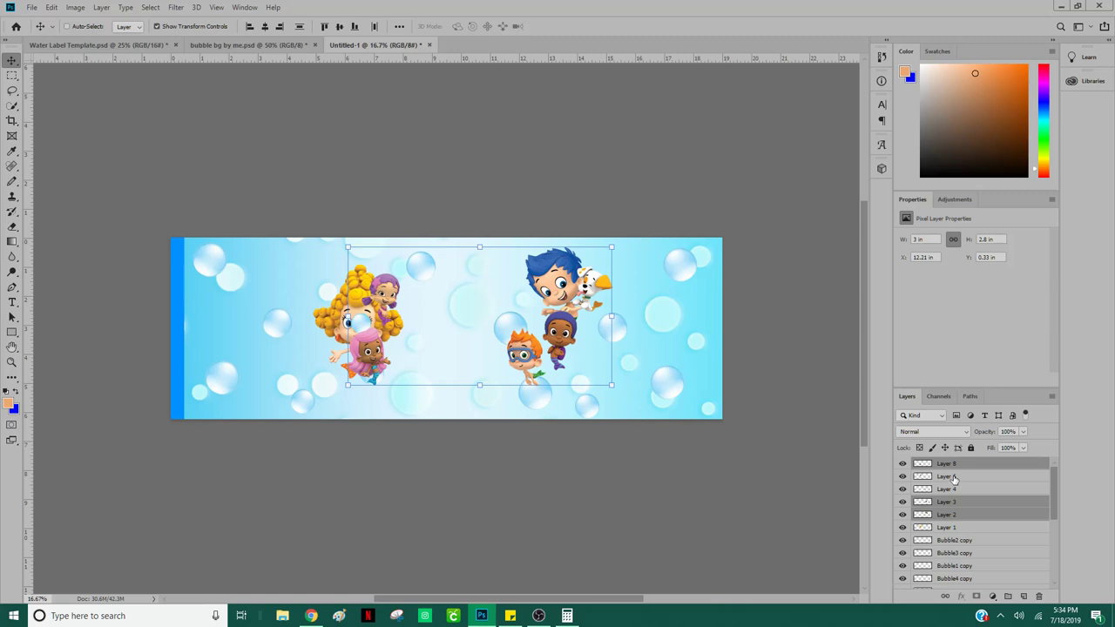
{"action": "left_click", "coordinate": [955, 477], "text": "ctrl"}
{"action": "left_click", "coordinate": [956, 515], "text": "shift"}
{"action": "left_click", "coordinate": [956, 517], "text": "ctrl"}
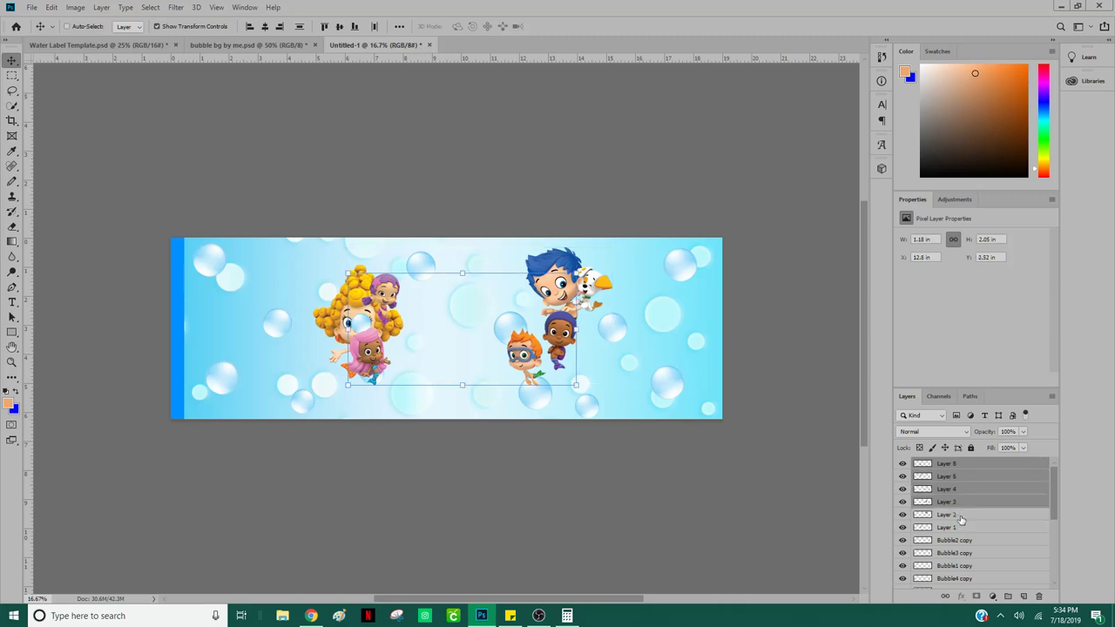
{"action": "left_click_drag", "start_coordinate": [575, 386], "coordinate": [697, 514]}
{"action": "left_click_drag", "start_coordinate": [655, 401], "coordinate": [563, 370]}
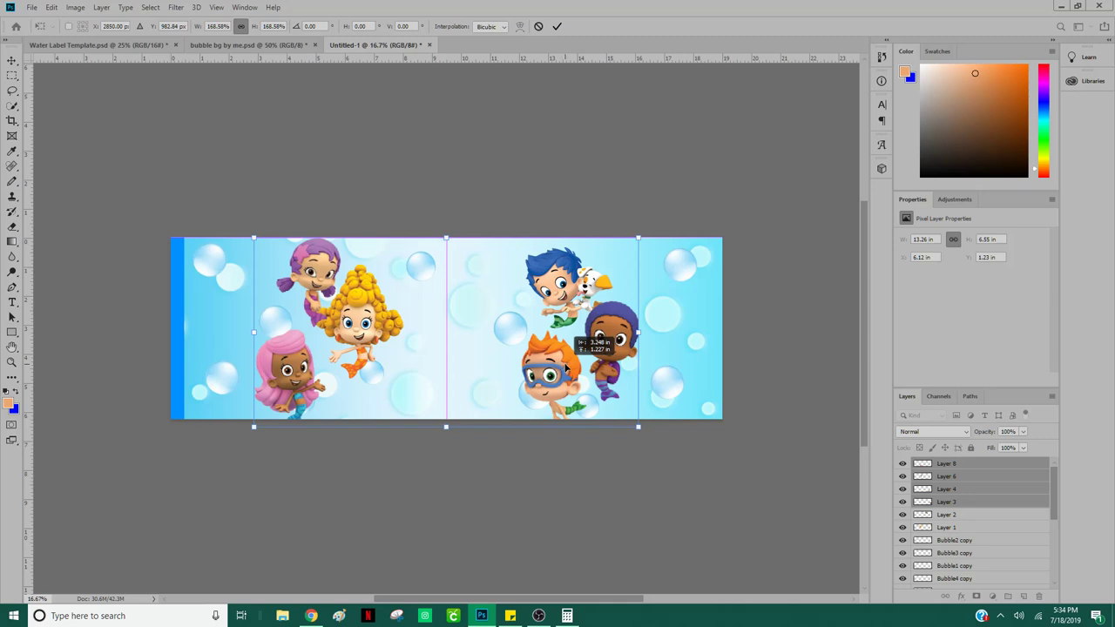
{"action": "left_click_drag", "start_coordinate": [565, 366], "coordinate": [565, 366]}
{"action": "left_click", "coordinate": [763, 465]}
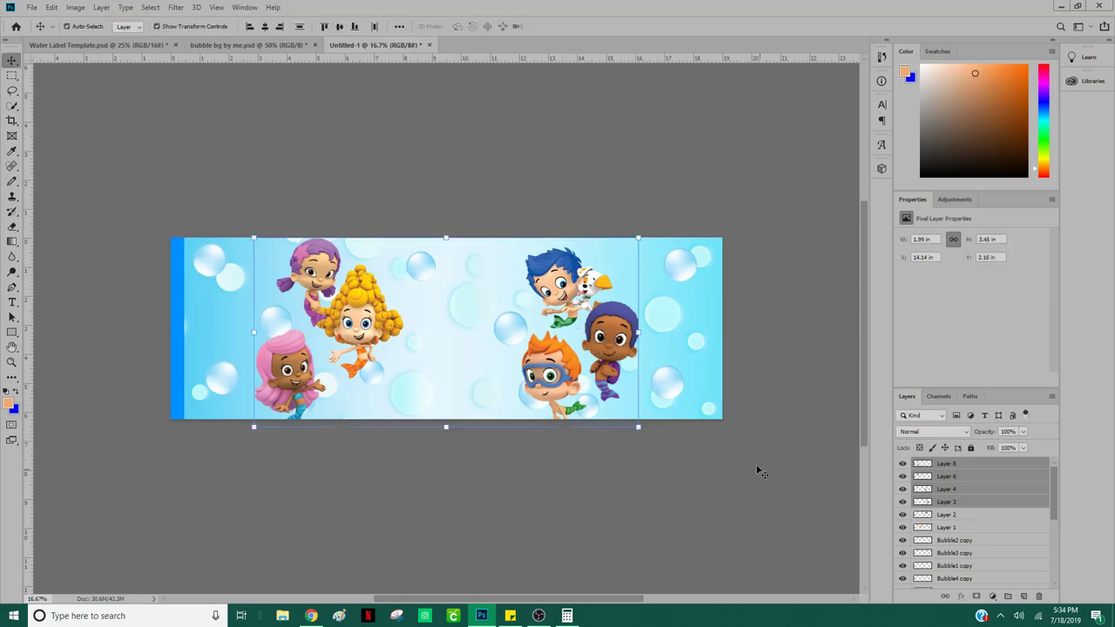
{"action": "left_click", "coordinate": [664, 466]}
Step: Move the pink-haired girl slightly up and right, and the purple-haired girl left so she sits above her
{"action": "left_click_drag", "start_coordinate": [282, 380], "coordinate": [292, 361]}
{"action": "left_click_drag", "start_coordinate": [319, 266], "coordinate": [293, 263]}
Step: Scale the yellow-haired girl to about 2.28 × 2.88 in and place her left of the other two girls
{"action": "left_click", "coordinate": [379, 291]}
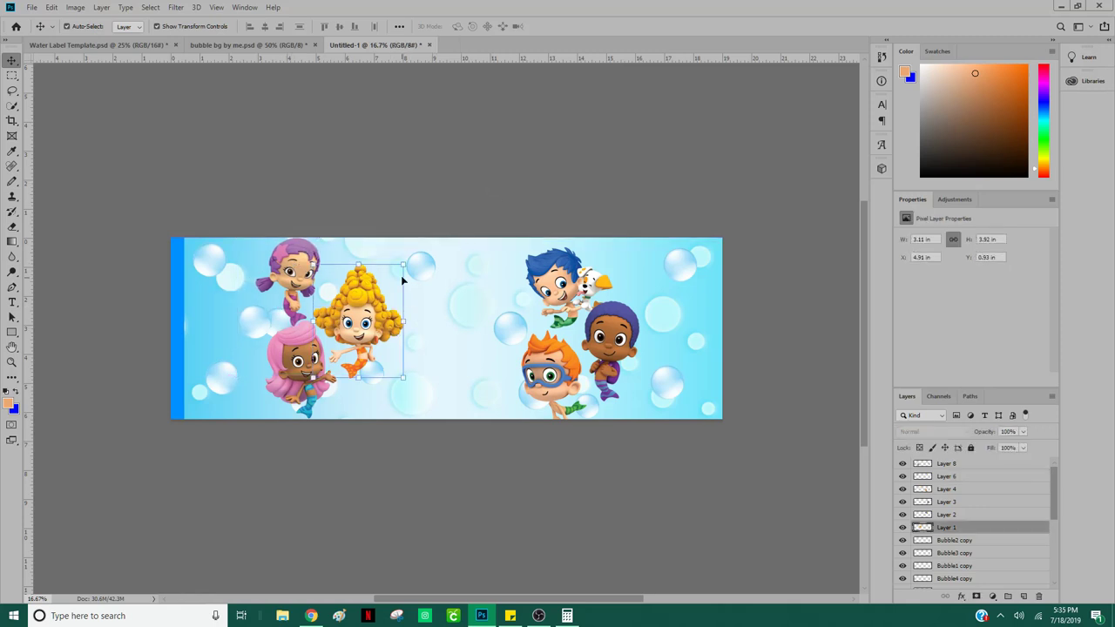
{"action": "key", "text": "ctrl+t"}
{"action": "left_click_drag", "start_coordinate": [388, 289], "coordinate": [383, 298]}
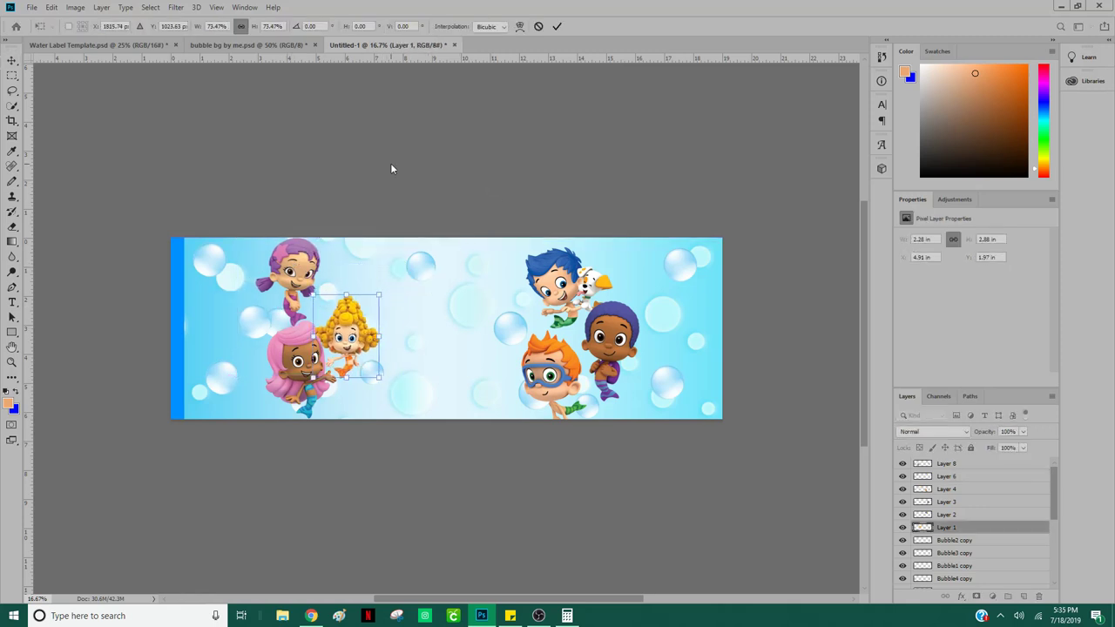
{"action": "key", "text": "Return"}
{"action": "left_click_drag", "start_coordinate": [344, 335], "coordinate": [218, 329]}
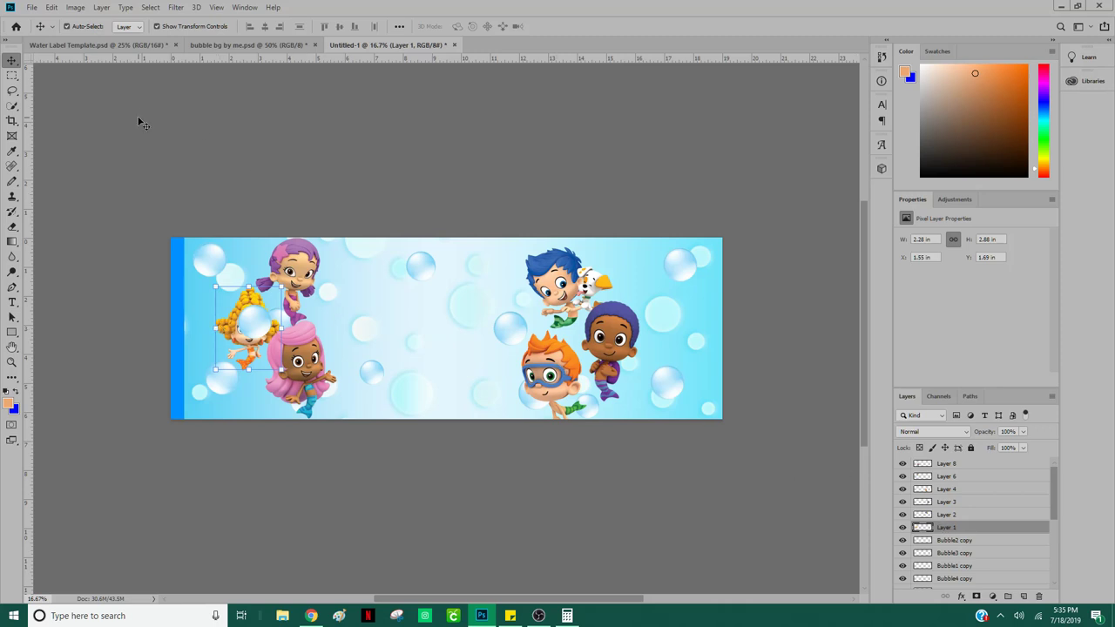
Step: Bring the yellow-haired girl's layer to the front, above the overlapping bubble
{"action": "left_click", "coordinate": [101, 7]}
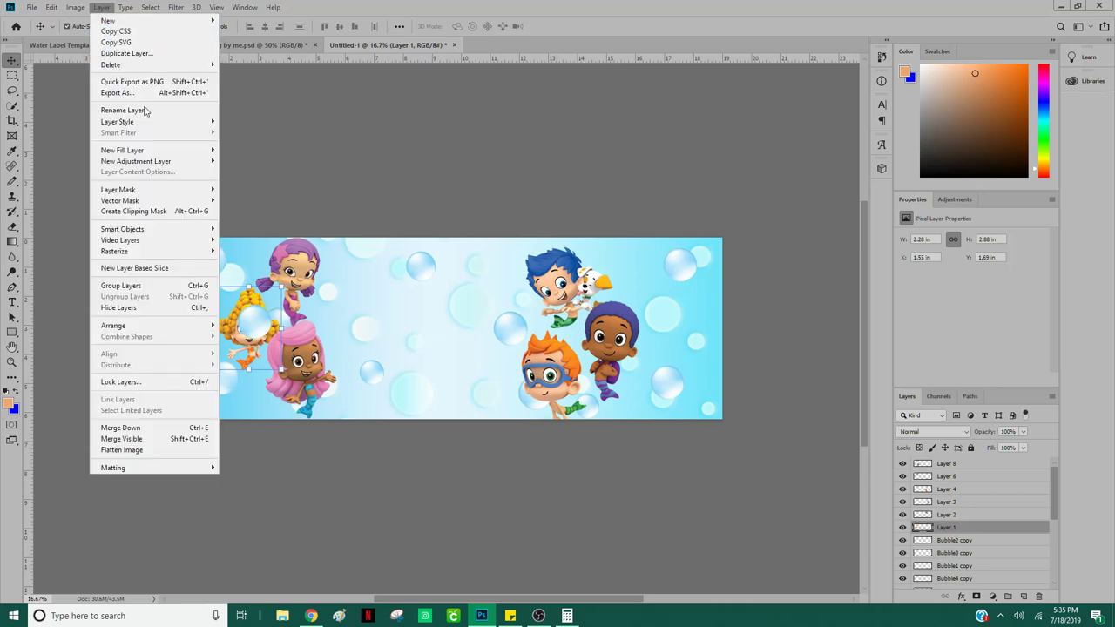
{"action": "mouse_move", "coordinate": [137, 325]}
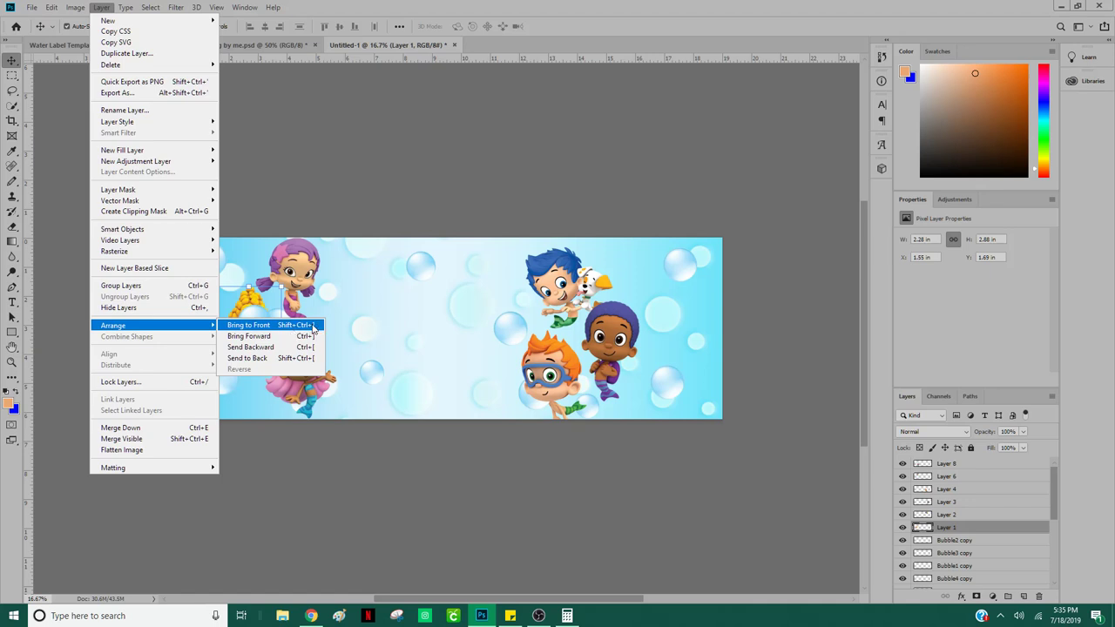
{"action": "left_click", "coordinate": [308, 328]}
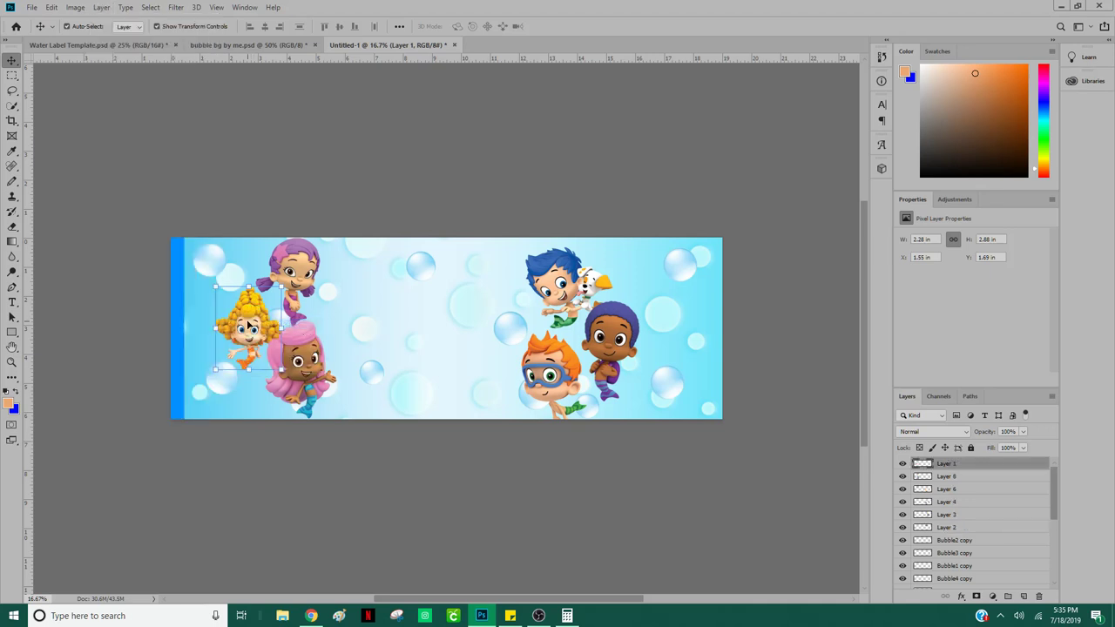
Step: Scale the pink-haired girl down to about 2.14 × 3.11 in
{"action": "left_click", "coordinate": [318, 350]}
{"action": "left_click_drag", "start_coordinate": [335, 316], "coordinate": [311, 344]}
{"action": "key", "text": "Return"}
Step: Scale the purple-haired boy down to about 1.81 × 3.15 in and deselect his layer
{"action": "left_click", "coordinate": [571, 298]}
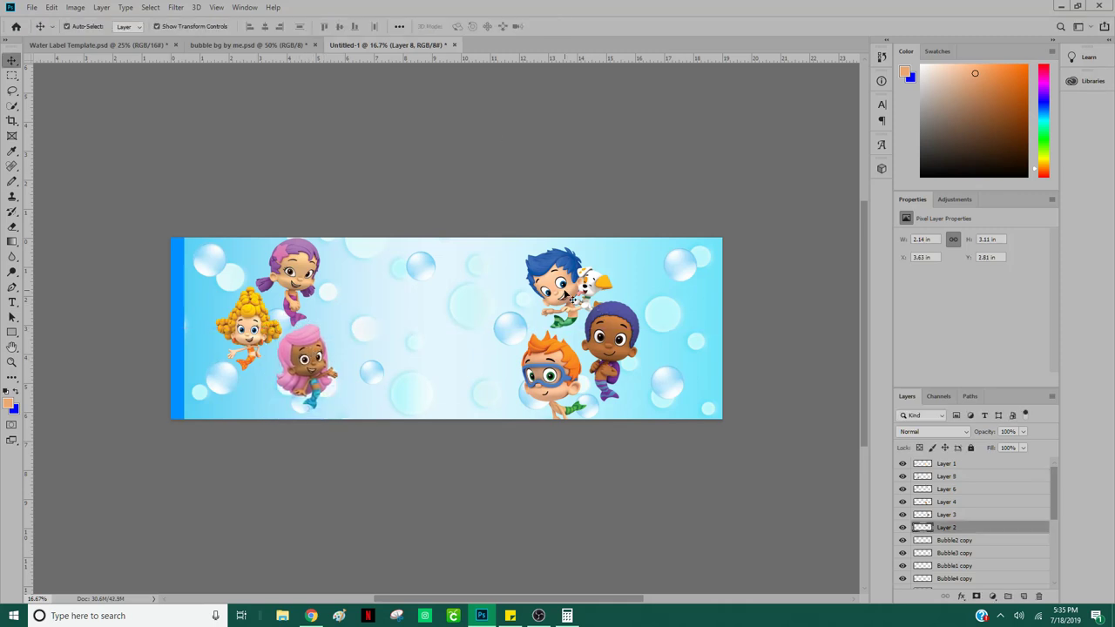
{"action": "left_click", "coordinate": [615, 364]}
{"action": "left_click_drag", "start_coordinate": [640, 303], "coordinate": [632, 309]}
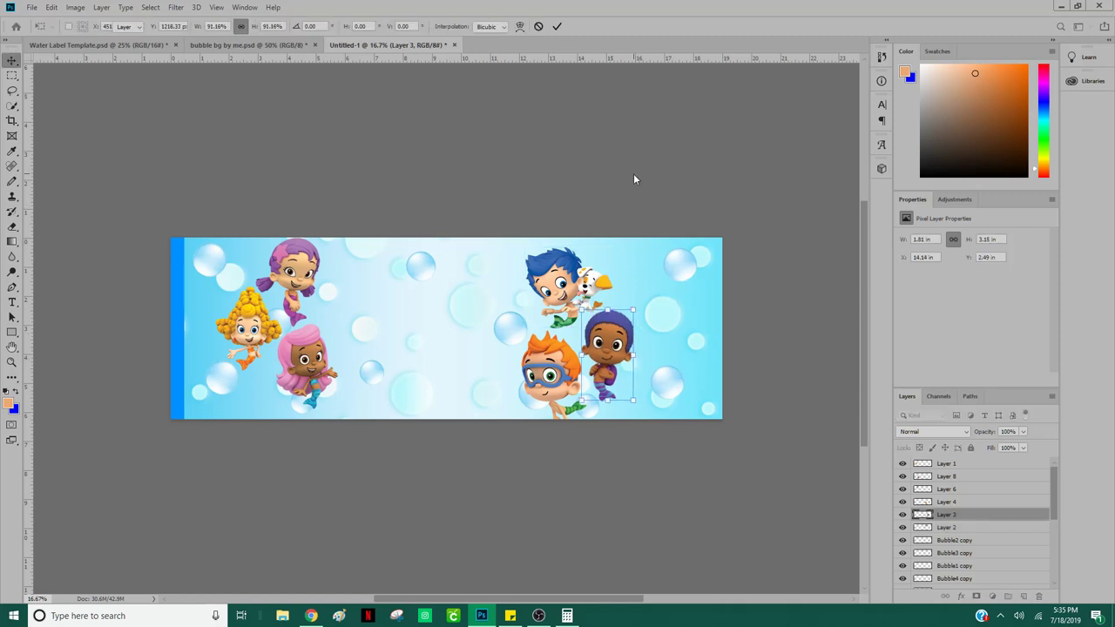
{"action": "key", "text": "Return"}
{"action": "left_click", "coordinate": [567, 110]}
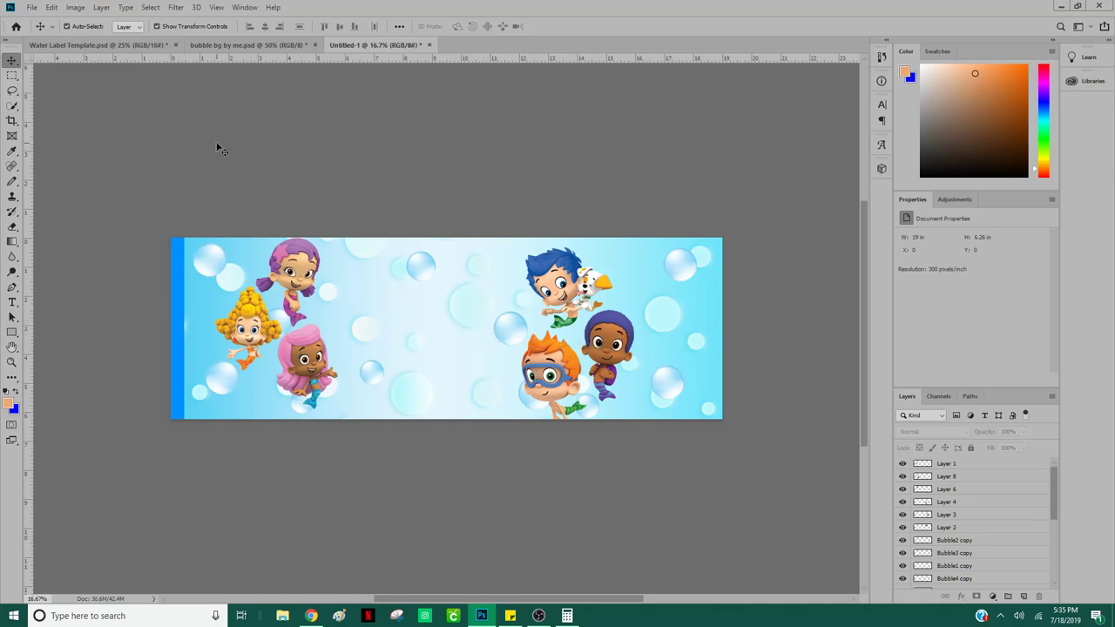
Step: Examine the birthday title's type settings in Water Label Template.psd, and return to the untitled wrapper document
{"action": "left_click", "coordinate": [80, 45]}
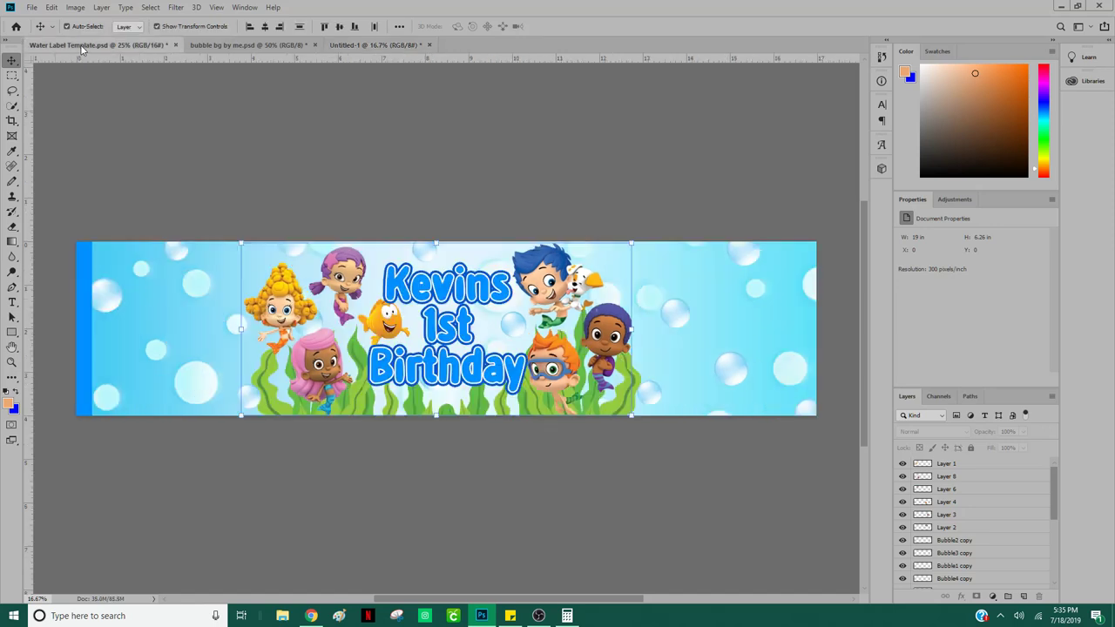
{"action": "left_click", "coordinate": [309, 137]}
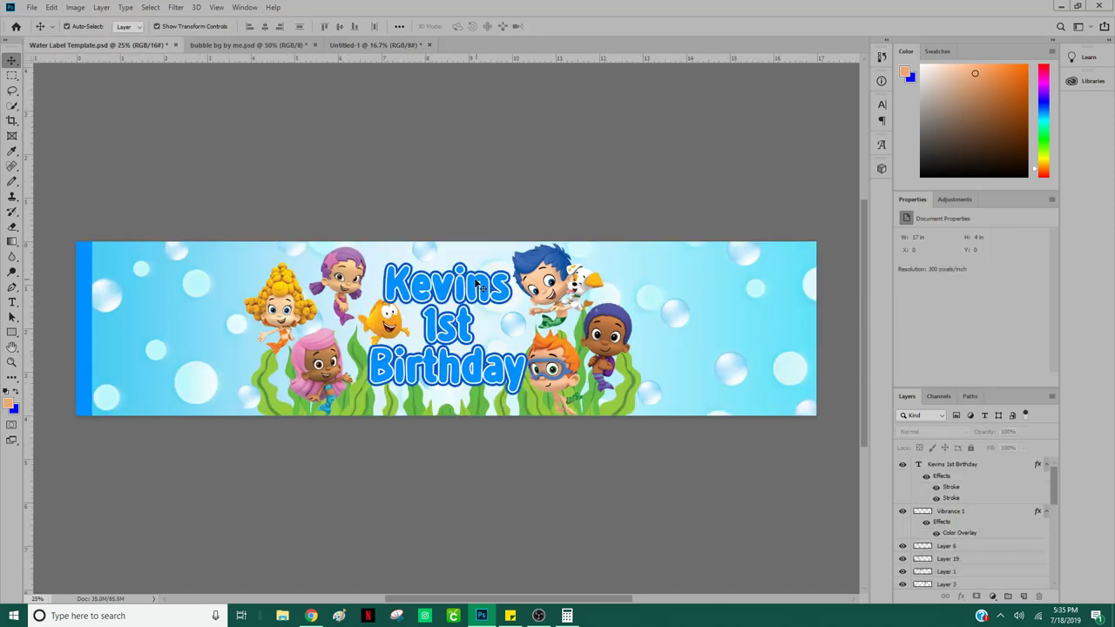
{"action": "left_click", "coordinate": [479, 288]}
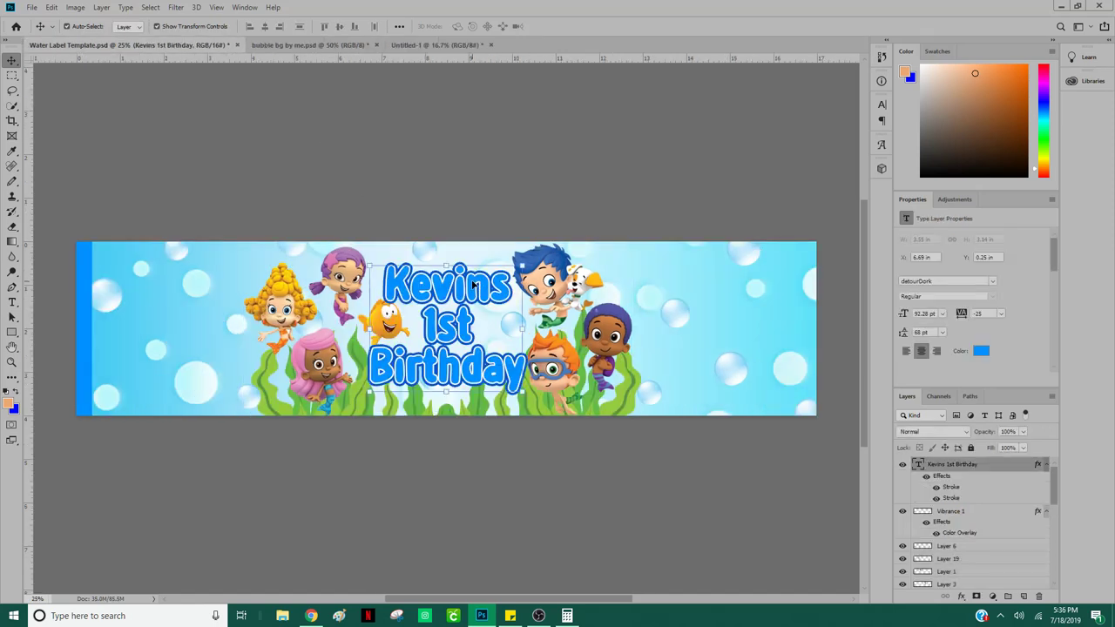
{"action": "left_click", "coordinate": [435, 44]}
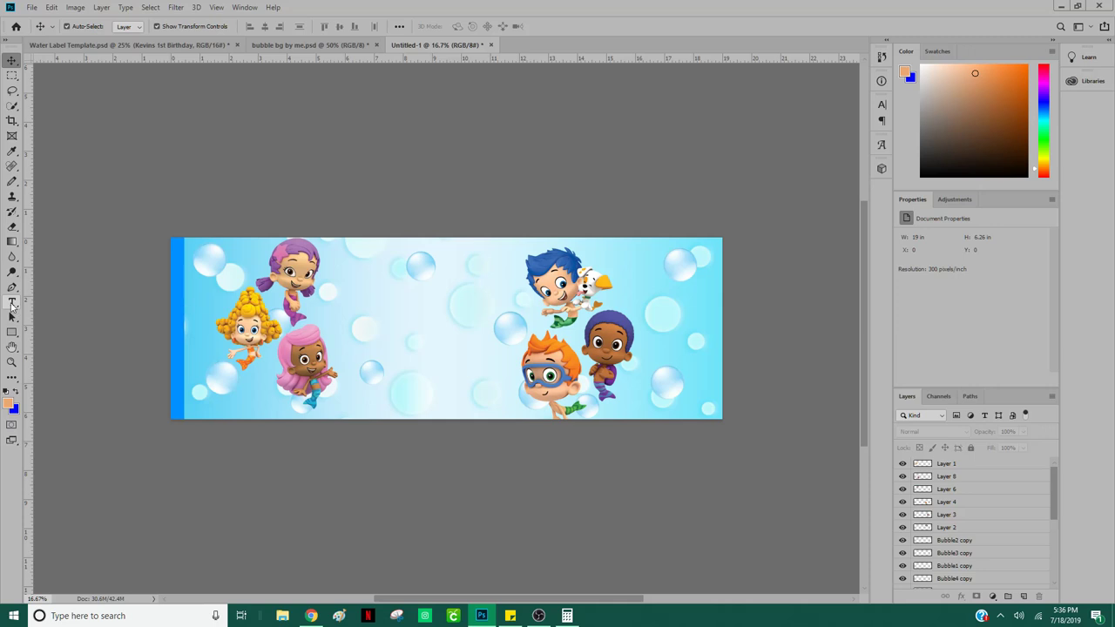
Step: Add a 60 pt text layer between the character groups with three lines: the child's name in possessive form, "1st" and "birthday"
{"action": "left_click", "coordinate": [12, 303]}
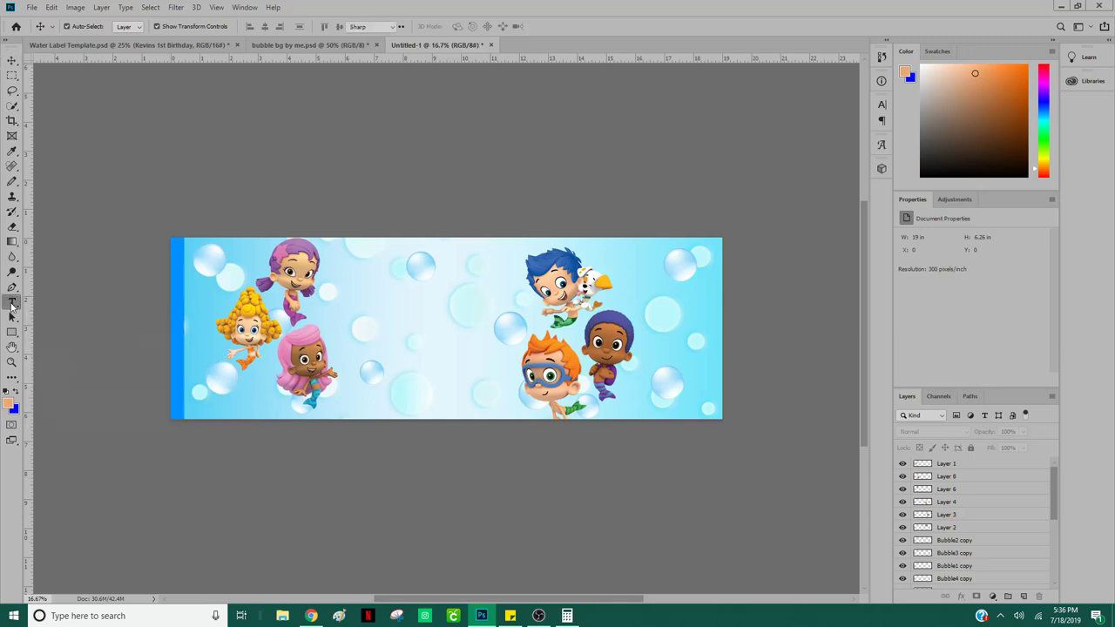
{"action": "left_click", "coordinate": [381, 314]}
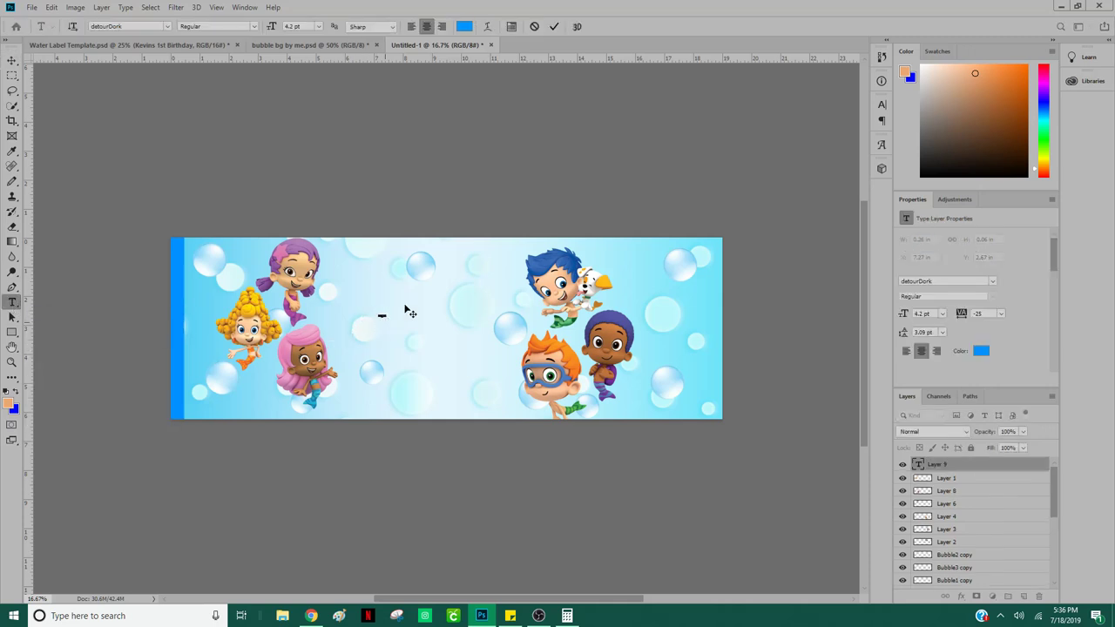
{"action": "left_click", "coordinate": [319, 26]}
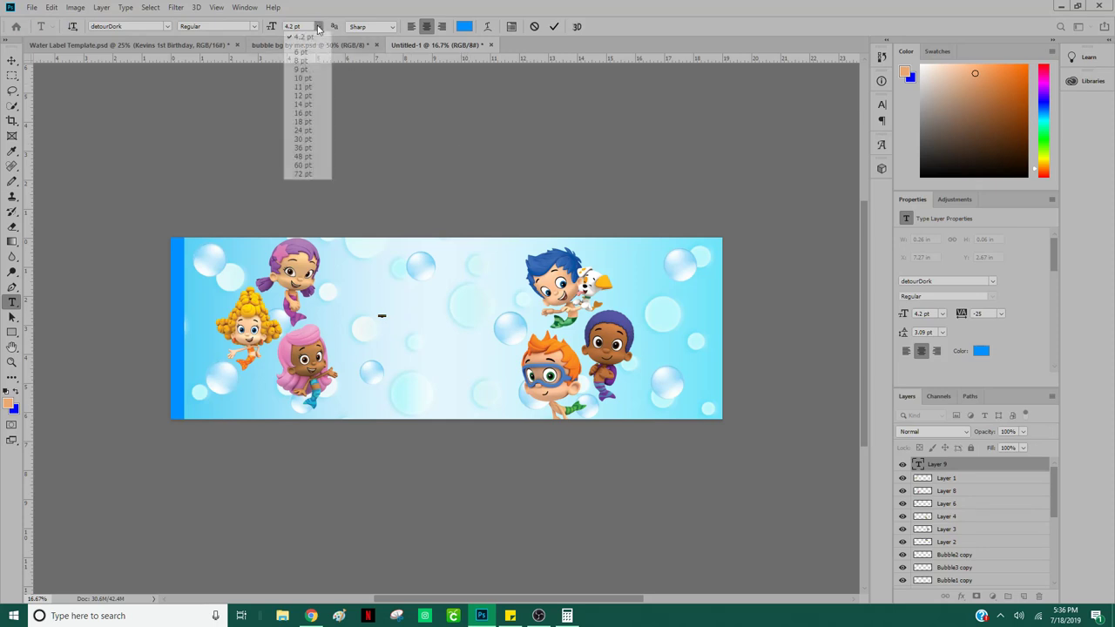
{"action": "left_click", "coordinate": [302, 165]}
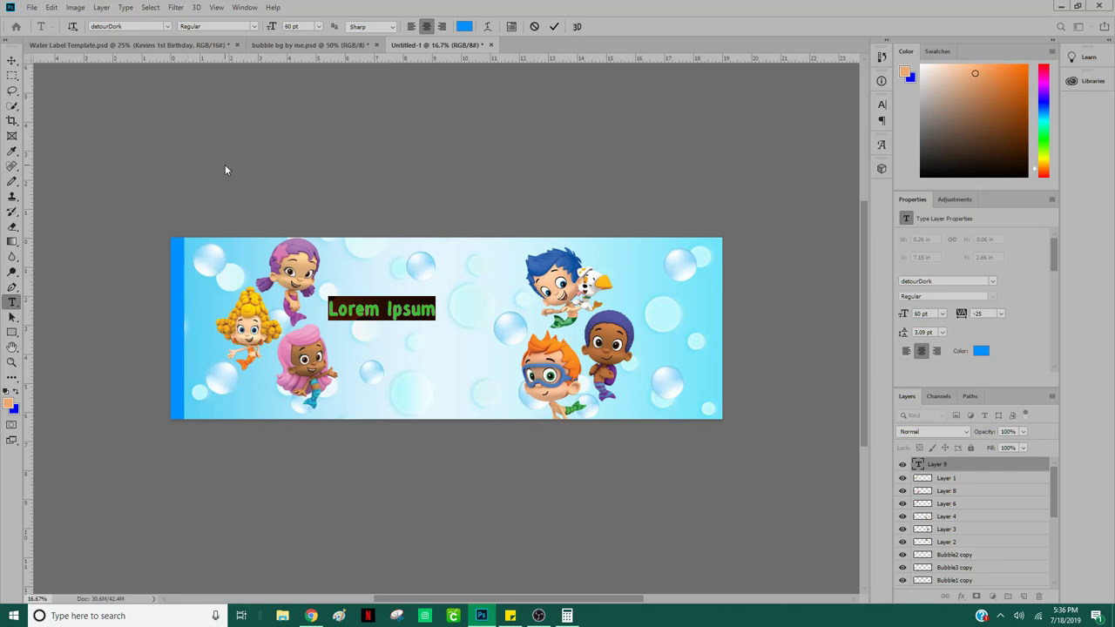
{"action": "type", "text": "K"}
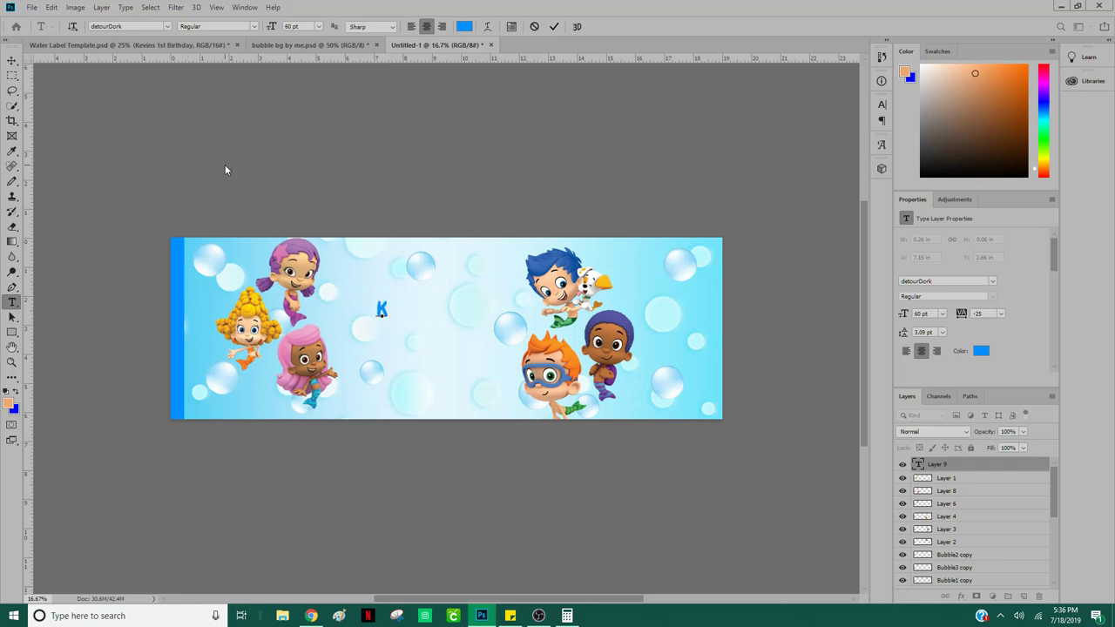
{"action": "type", "text": "evins"}
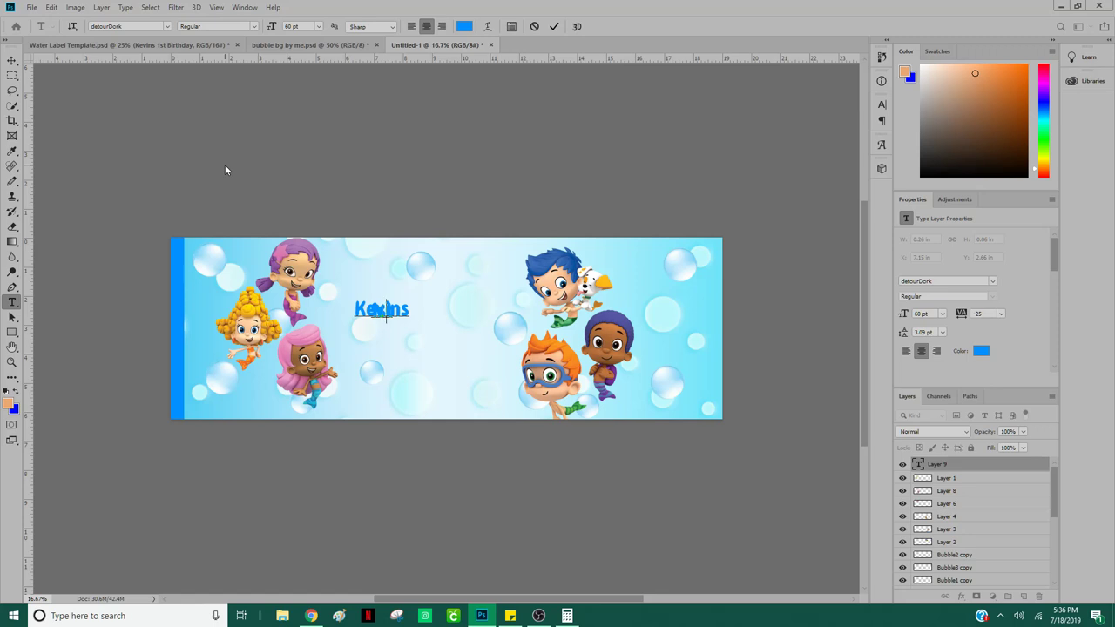
{"action": "key", "text": "Return"}
{"action": "type", "text": "1st"}
{"action": "key", "text": "Return"}
{"action": "type", "text": "birthday"}
{"action": "key", "text": "ctrl+Return"}
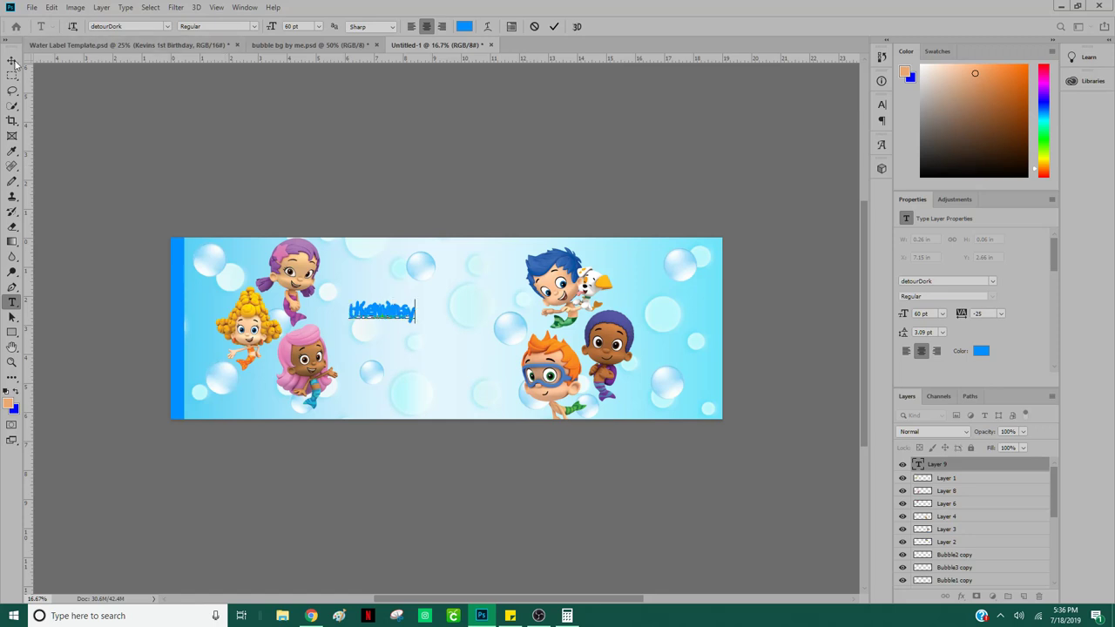
Step: Enlarge the birthday text to about 215.29 pt, position it between the character groups, and set its leading to 72 pt
{"action": "key", "text": "v"}
{"action": "left_click_drag", "start_coordinate": [430, 337], "coordinate": [601, 406]}
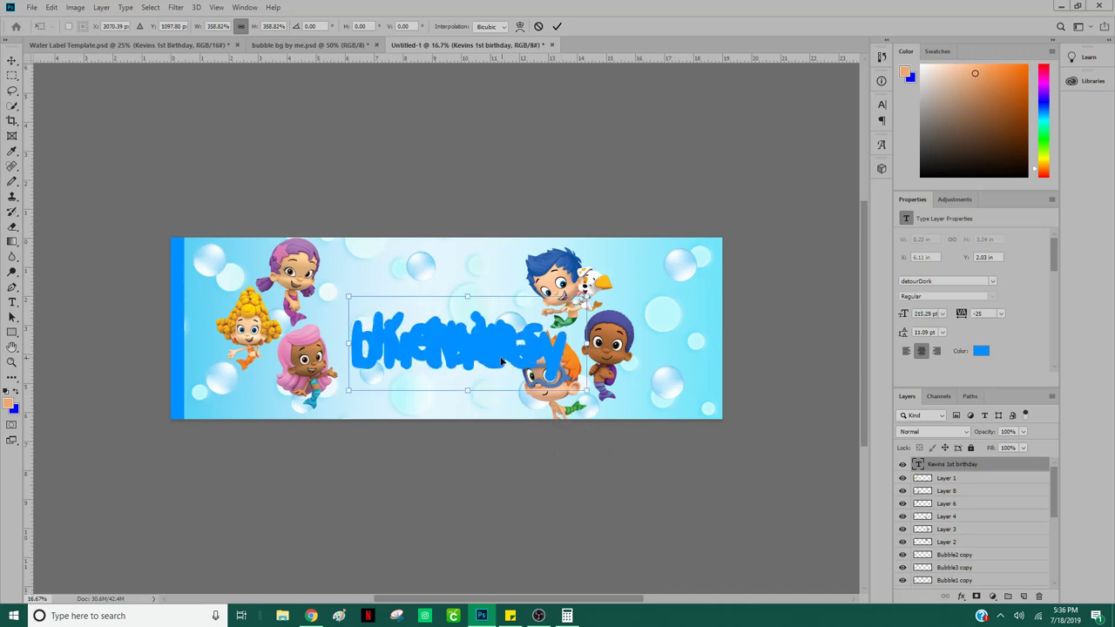
{"action": "left_click_drag", "start_coordinate": [502, 361], "coordinate": [466, 340]}
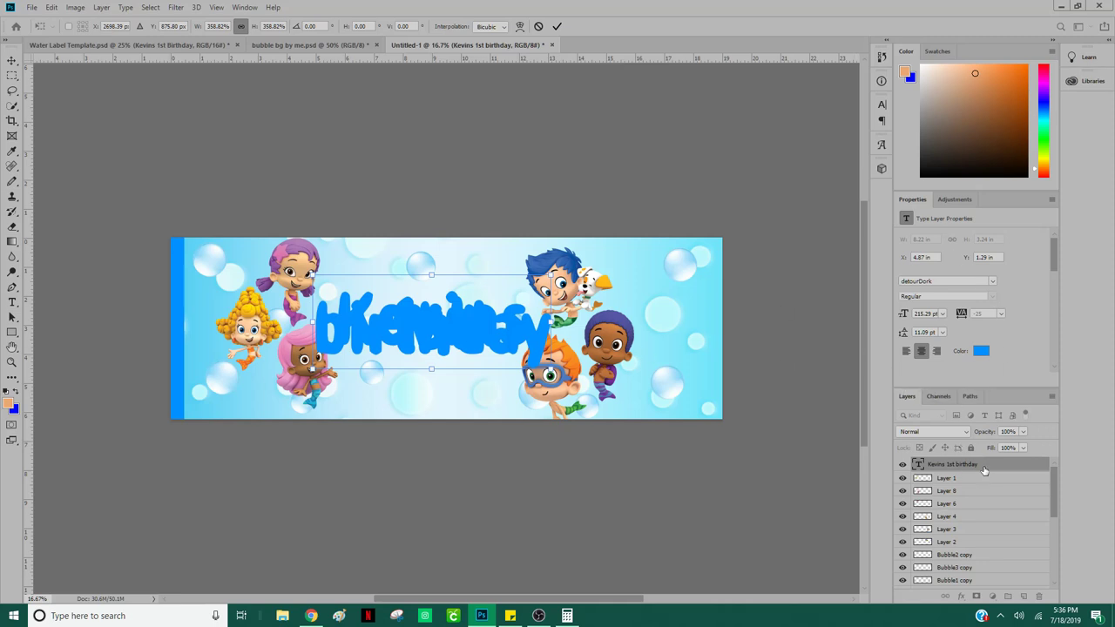
{"action": "key", "text": "Return"}
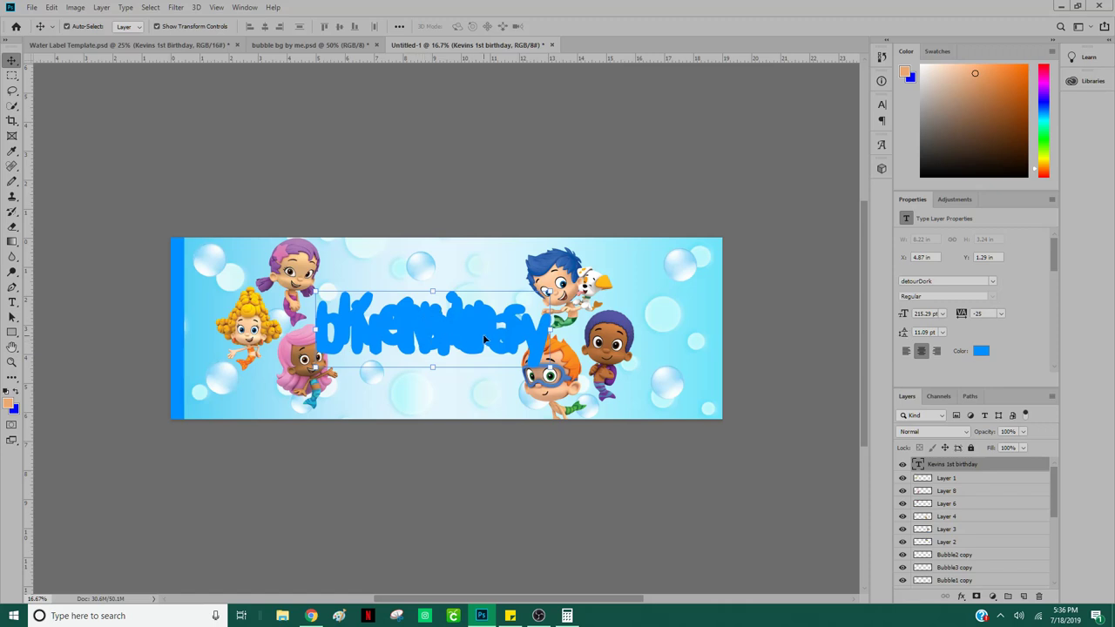
{"action": "left_click", "coordinate": [941, 331]}
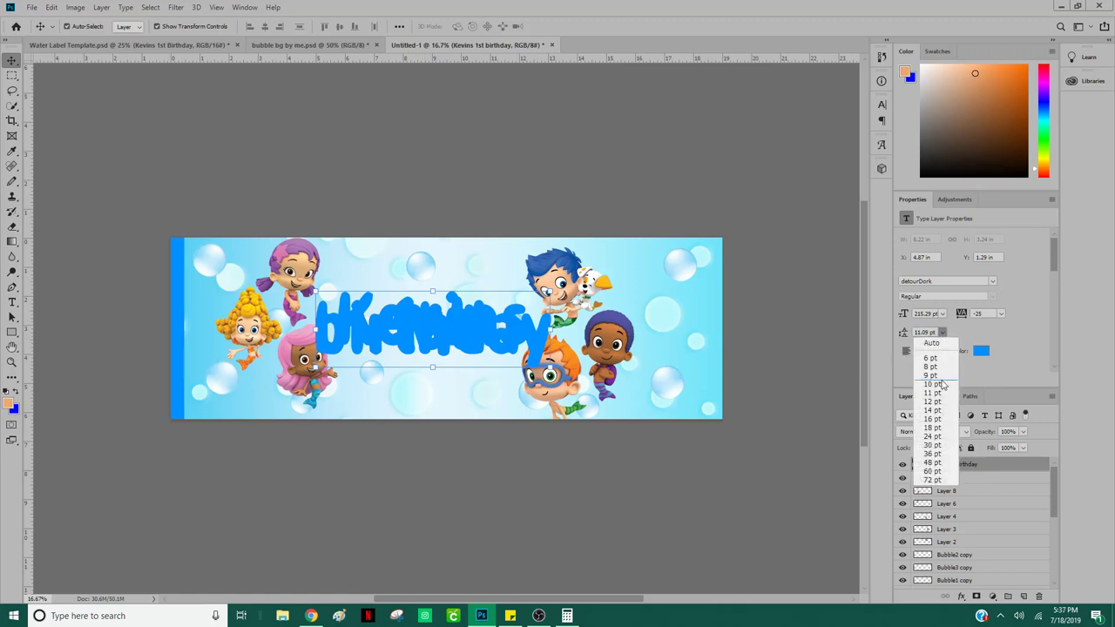
{"action": "left_click", "coordinate": [939, 479]}
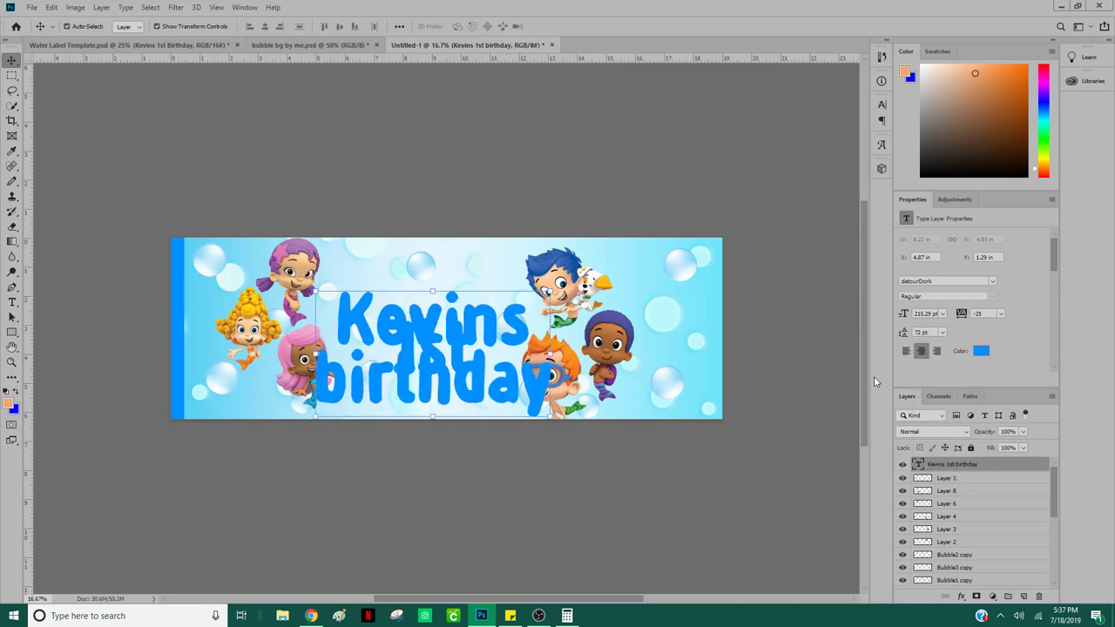
Step: Increase the birthday text's leading to 135 pt and move the three lines up to fit within the wrapper's height
{"action": "double_click", "coordinate": [920, 332]}
{"action": "key", "text": "Return"}
{"action": "left_click_drag", "start_coordinate": [436, 349], "coordinate": [449, 325]}
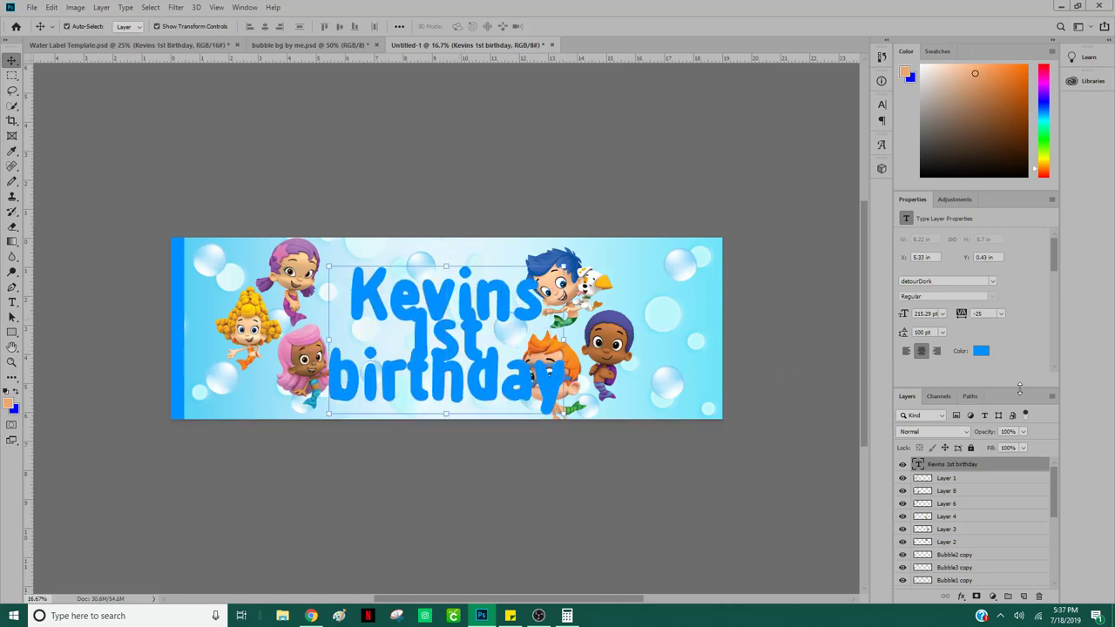
{"action": "double_click", "coordinate": [926, 332]}
{"action": "key", "text": "Return"}
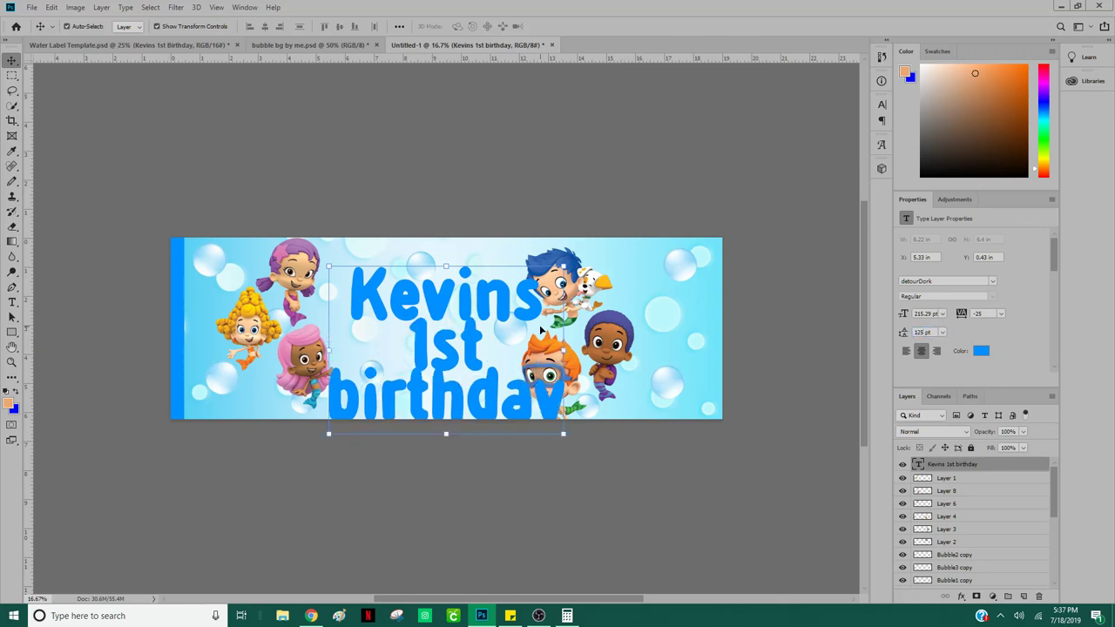
{"action": "double_click", "coordinate": [922, 332]}
{"action": "type", "text": "135"}
{"action": "key", "text": "Return"}
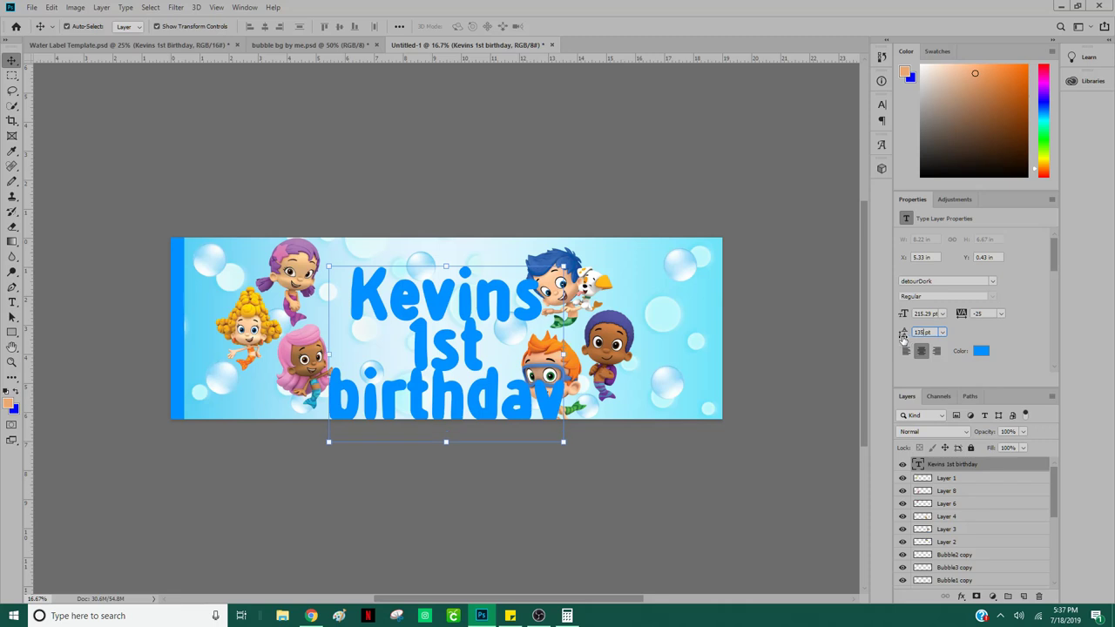
{"action": "left_click_drag", "start_coordinate": [451, 355], "coordinate": [451, 330]}
{"action": "left_click", "coordinate": [517, 169]}
{"action": "left_click", "coordinate": [531, 267]}
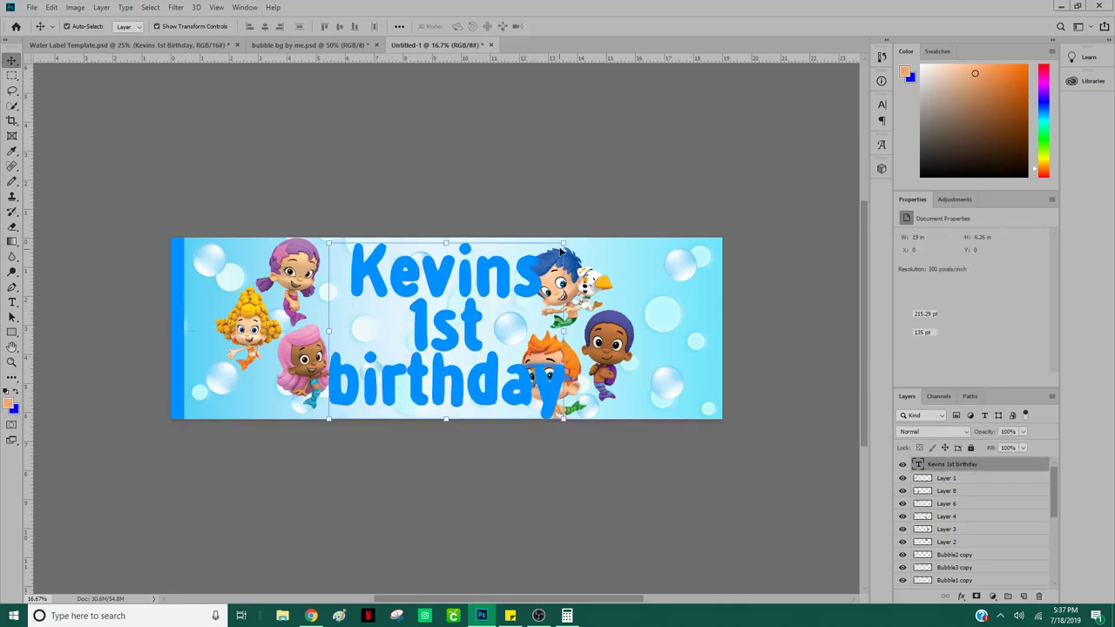
Step: Scale the birthday text down to about 66% (142.07 pt) and center it on the canvas
{"action": "key", "text": "ctrl+t"}
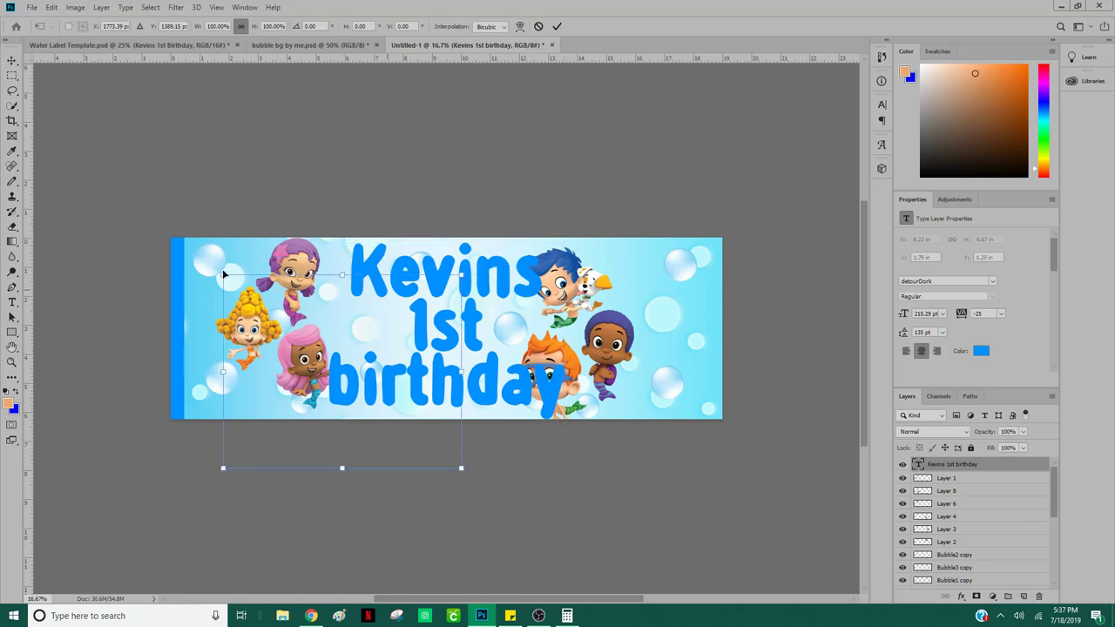
{"action": "left_click_drag", "start_coordinate": [320, 296], "coordinate": [279, 316]}
{"action": "left_click_drag", "start_coordinate": [225, 278], "coordinate": [318, 298]}
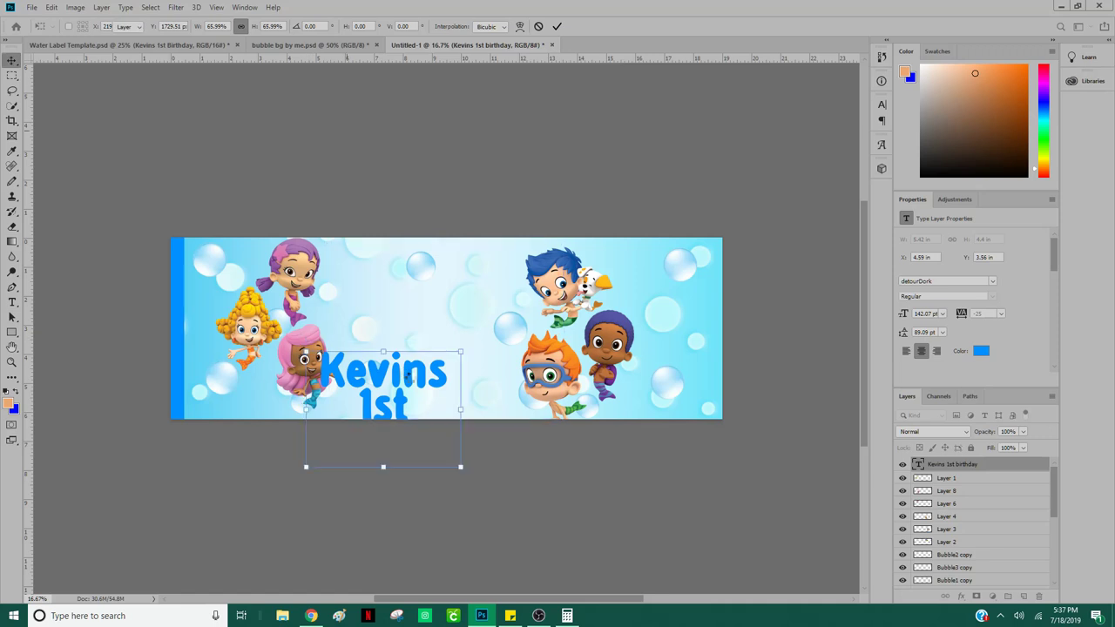
{"action": "key", "text": "Return"}
{"action": "left_click_drag", "start_coordinate": [409, 350], "coordinate": [470, 300]}
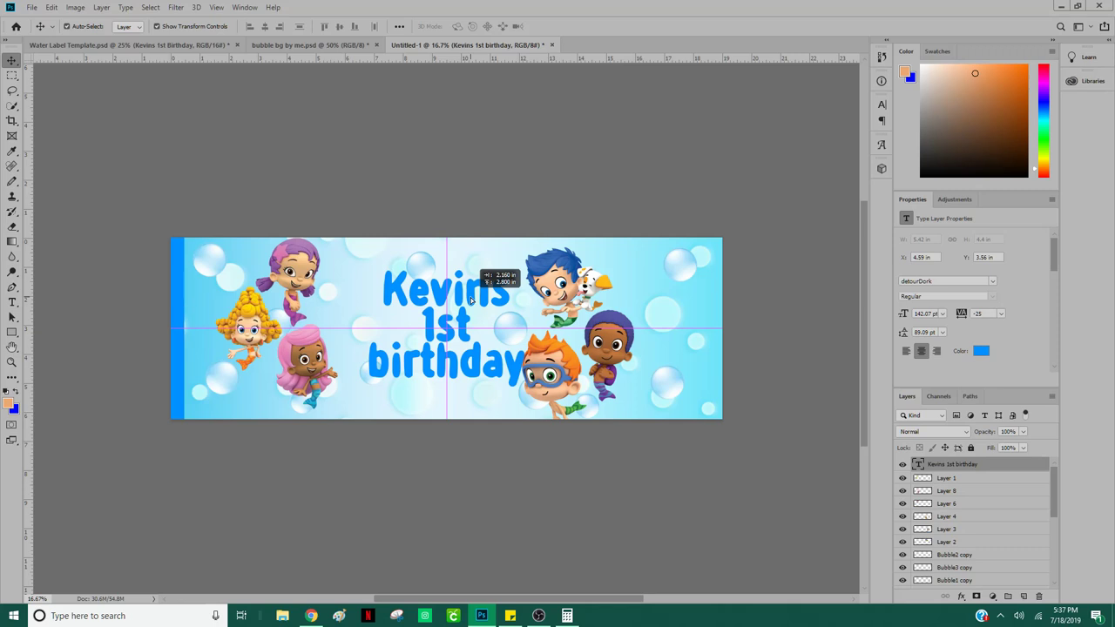
{"action": "left_click_drag", "start_coordinate": [470, 301], "coordinate": [471, 301]}
{"action": "left_click", "coordinate": [468, 159]}
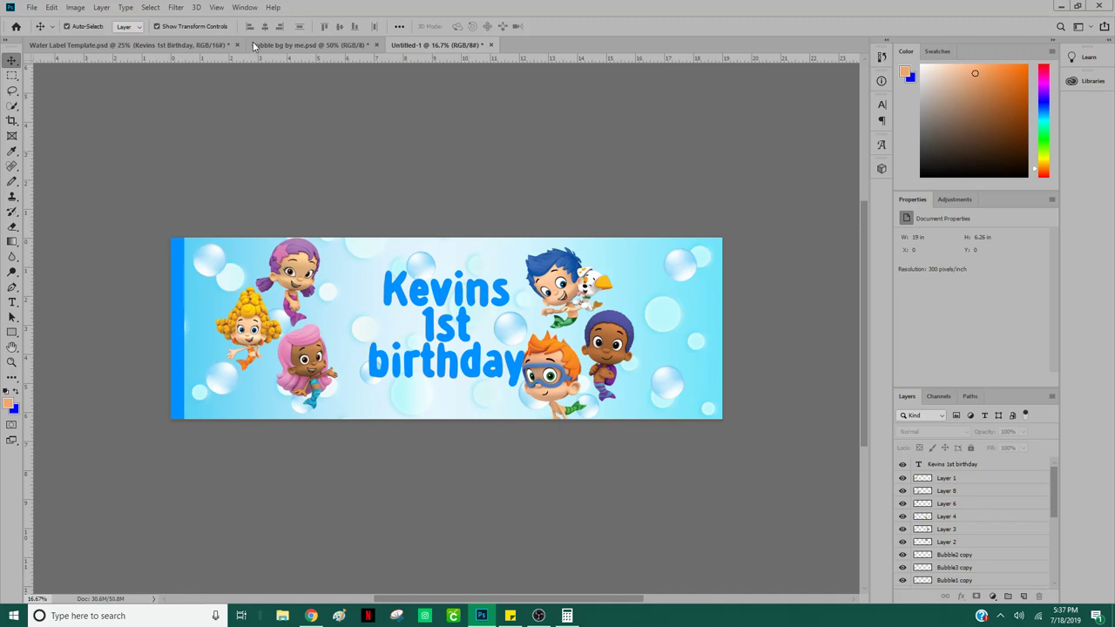
Step: Turn off snapping and slightly shift the birthday text and the pink-haired girl
{"action": "left_click", "coordinate": [216, 7]}
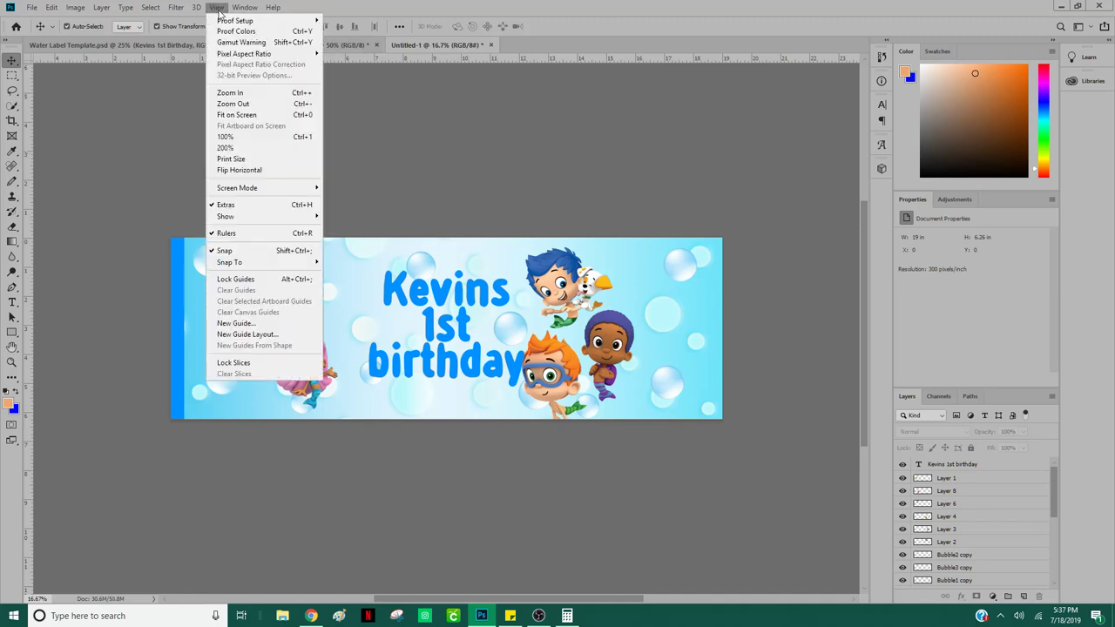
{"action": "left_click", "coordinate": [246, 250]}
{"action": "mouse_move", "coordinate": [467, 292]}
{"action": "left_mouse_down"}
{"action": "mouse_move", "coordinate": [485, 295]}
{"action": "mouse_move", "coordinate": [452, 297]}
{"action": "mouse_move", "coordinate": [495, 299]}
{"action": "mouse_move", "coordinate": [446, 289]}
{"action": "mouse_move", "coordinate": [485, 290]}
{"action": "mouse_move", "coordinate": [468, 294]}
{"action": "left_mouse_up"}
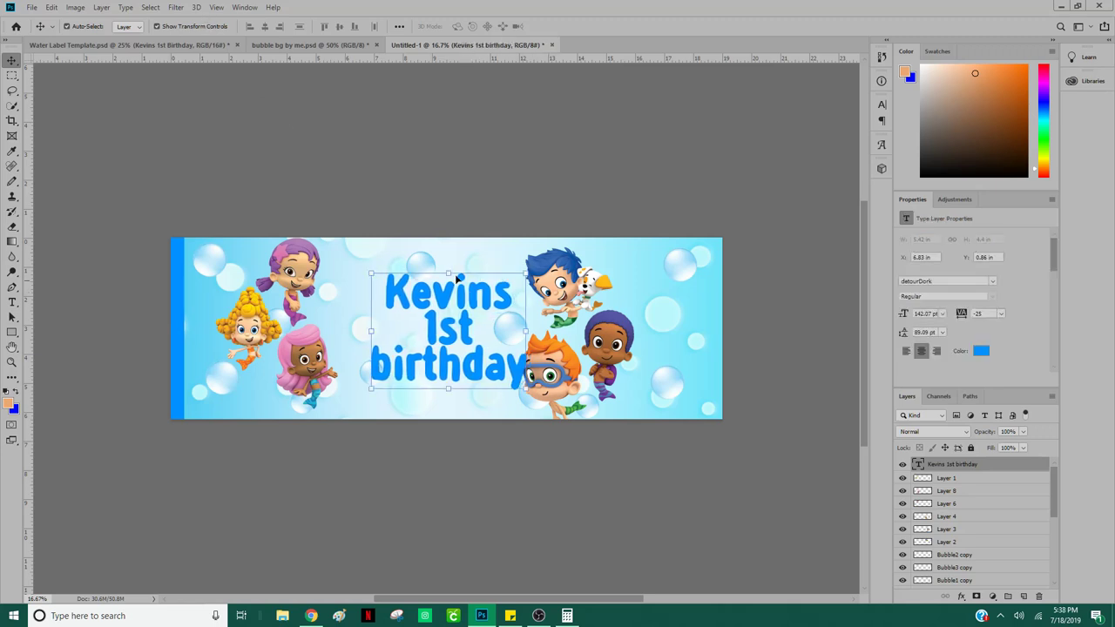
{"action": "left_click_drag", "start_coordinate": [446, 302], "coordinate": [392, 321]}
{"action": "left_click", "coordinate": [311, 367]}
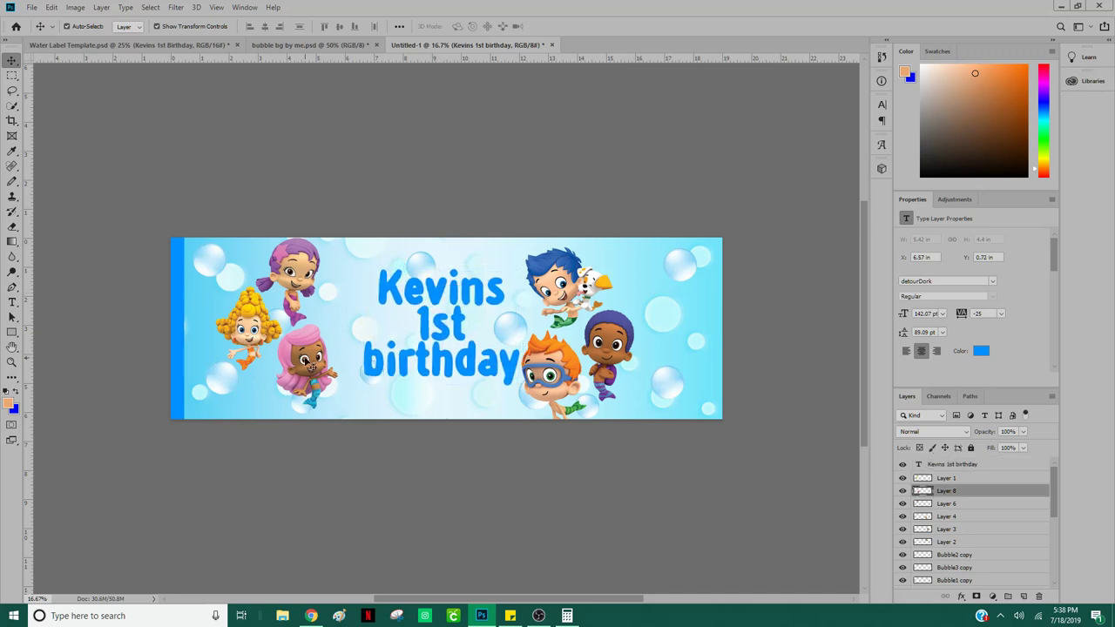
{"action": "left_click_drag", "start_coordinate": [307, 364], "coordinate": [310, 364]}
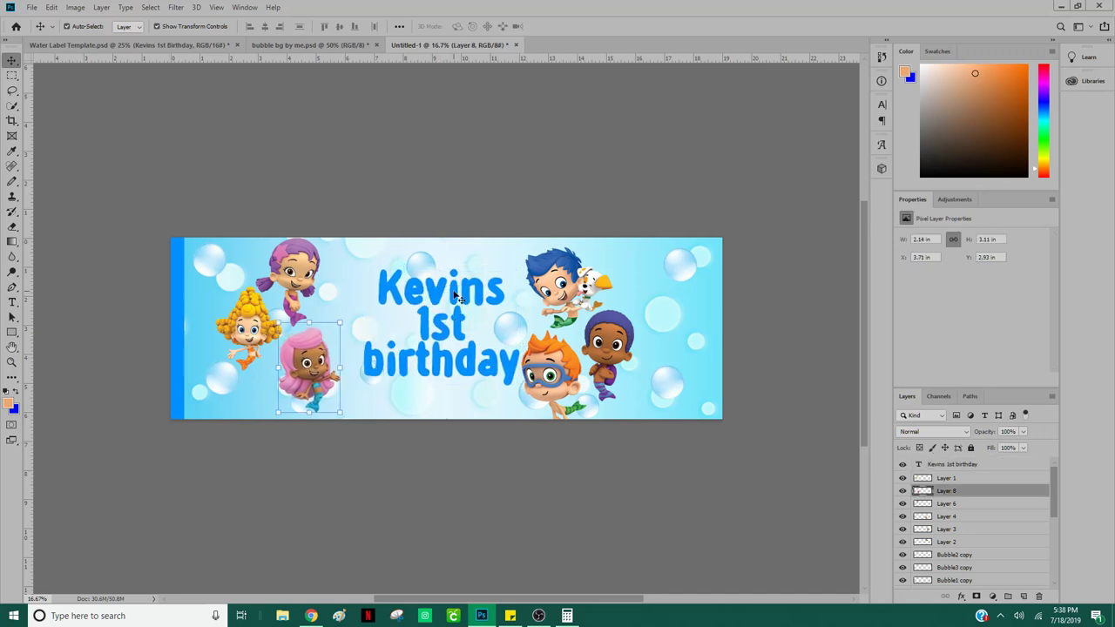
Step: Turn snapping back on and center the birthday text on the canvas again
{"action": "left_click", "coordinate": [457, 301]}
{"action": "left_click", "coordinate": [216, 7]}
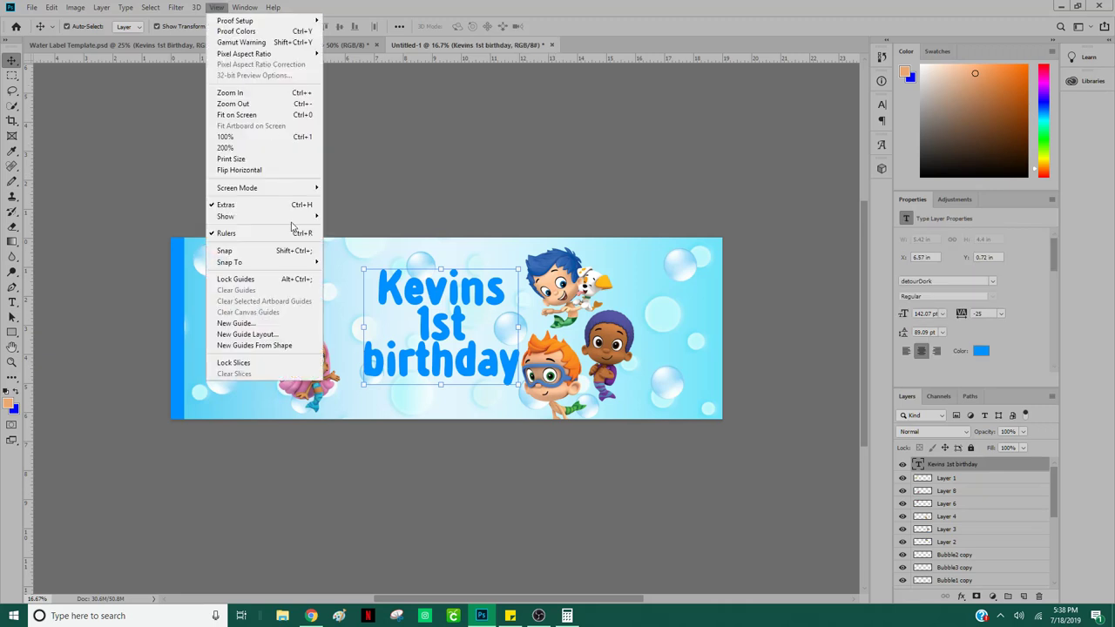
{"action": "left_click", "coordinate": [228, 250]}
{"action": "left_click_drag", "start_coordinate": [456, 310], "coordinate": [464, 299]}
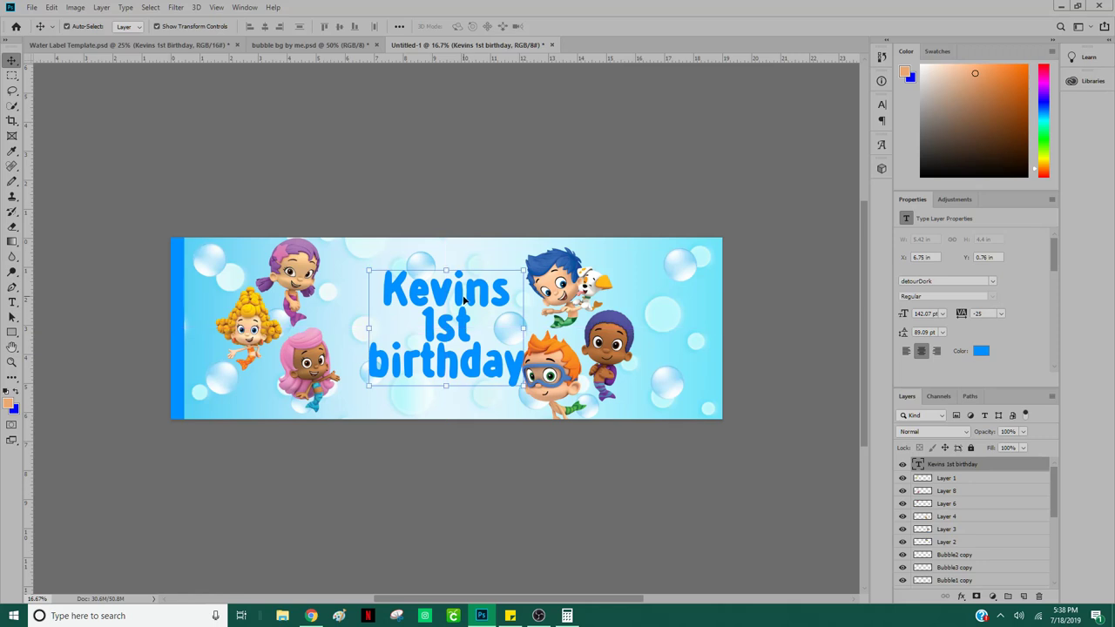
Step: Capitalize the third line of the birthday text so it reads "Birthday", and deselect the layer
{"action": "double_click", "coordinate": [384, 363]}
{"action": "left_click_drag", "start_coordinate": [367, 364], "coordinate": [389, 363]}
{"action": "type", "text": "B"}
{"action": "key", "text": "ctrl+Return"}
{"action": "key", "text": "v"}
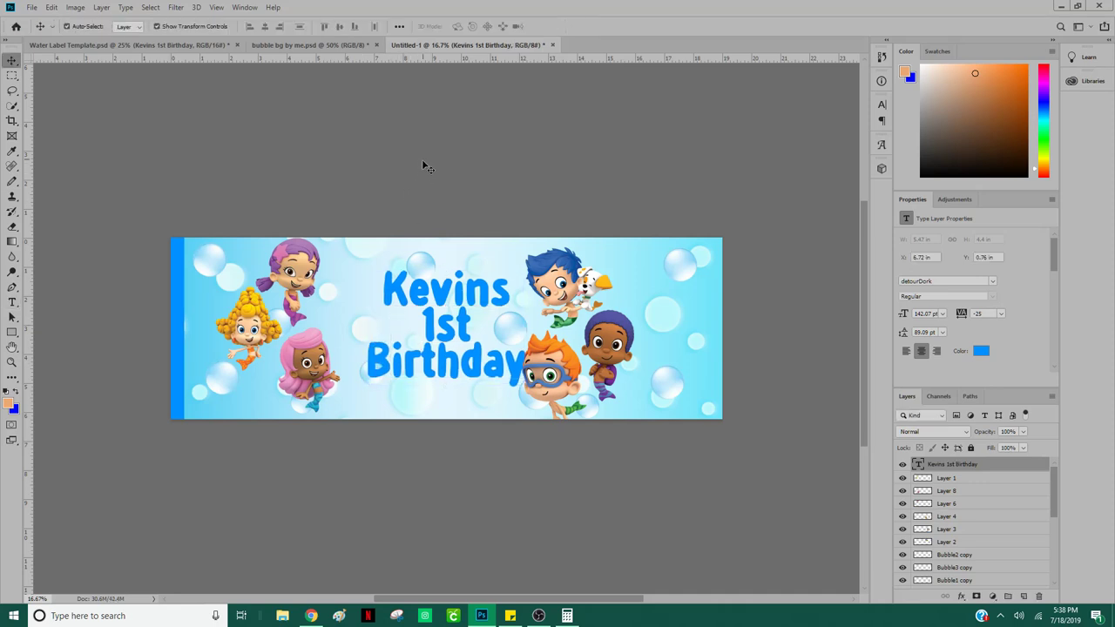
{"action": "left_click", "coordinate": [424, 167]}
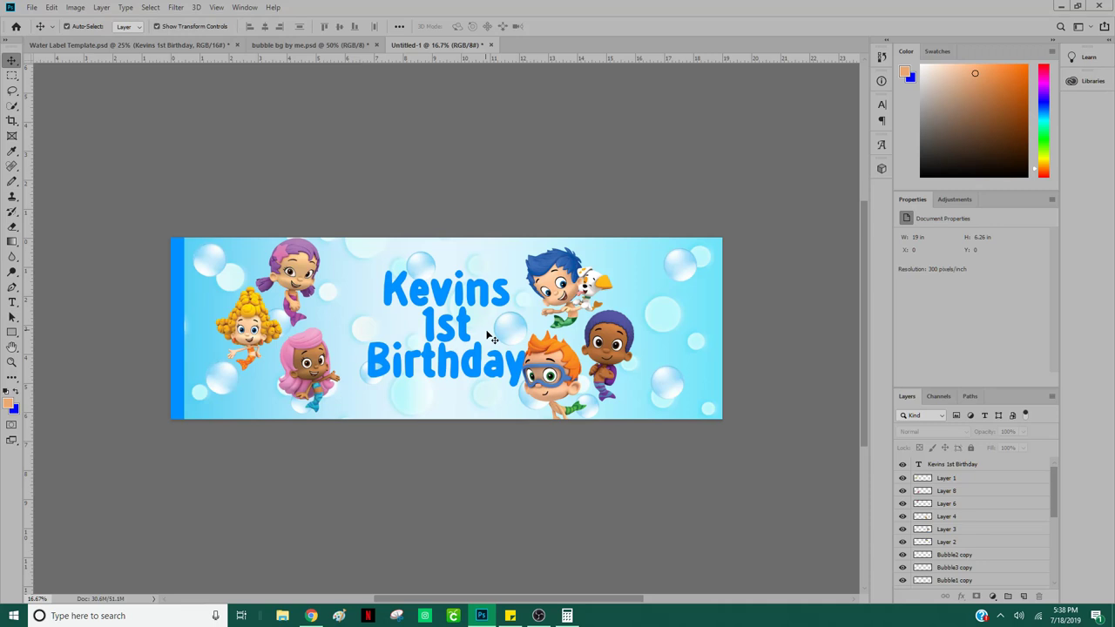
Step: Check the title in Water Label Template.psd, and add a 21 px Stroke effect to the wrapper's birthday text
{"action": "key", "text": "ctrl+Tab"}
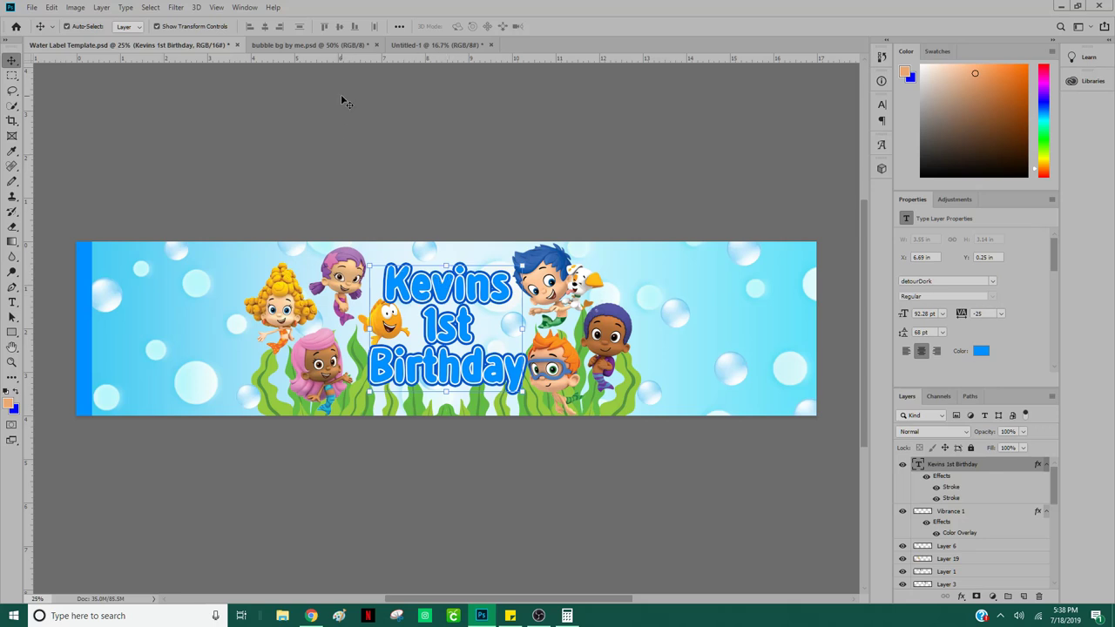
{"action": "left_click", "coordinate": [410, 46]}
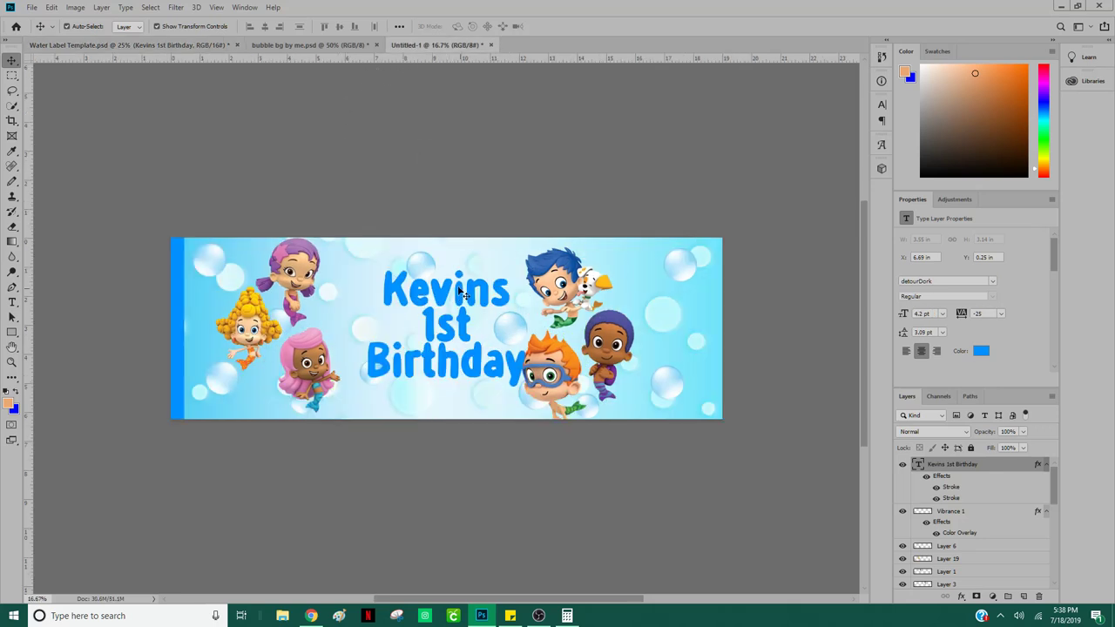
{"action": "left_click", "coordinate": [453, 296]}
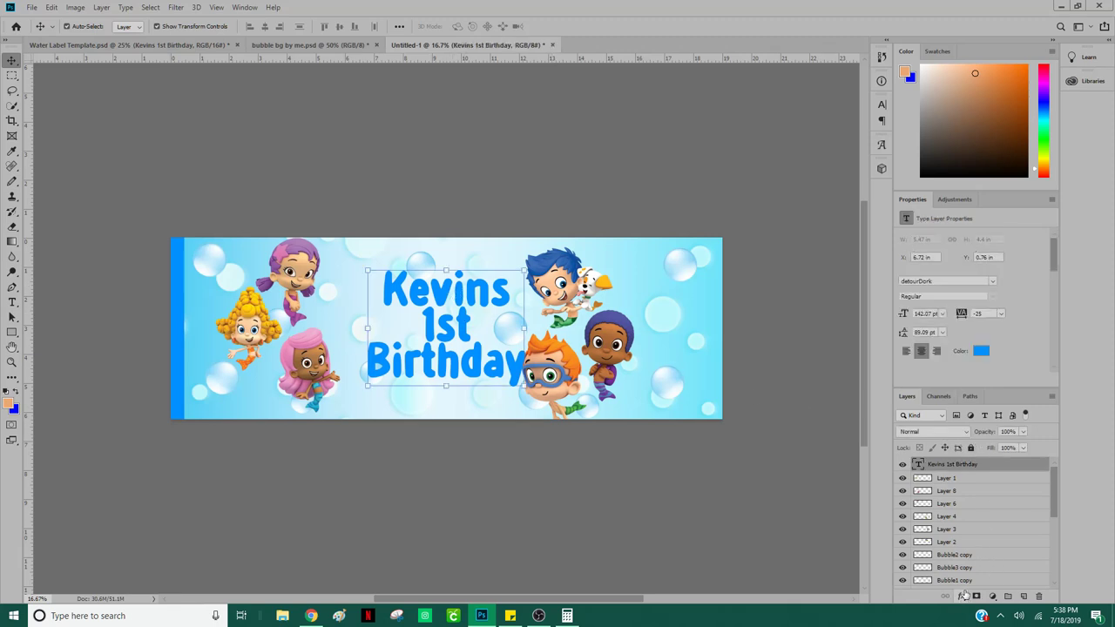
{"action": "left_click", "coordinate": [963, 597]}
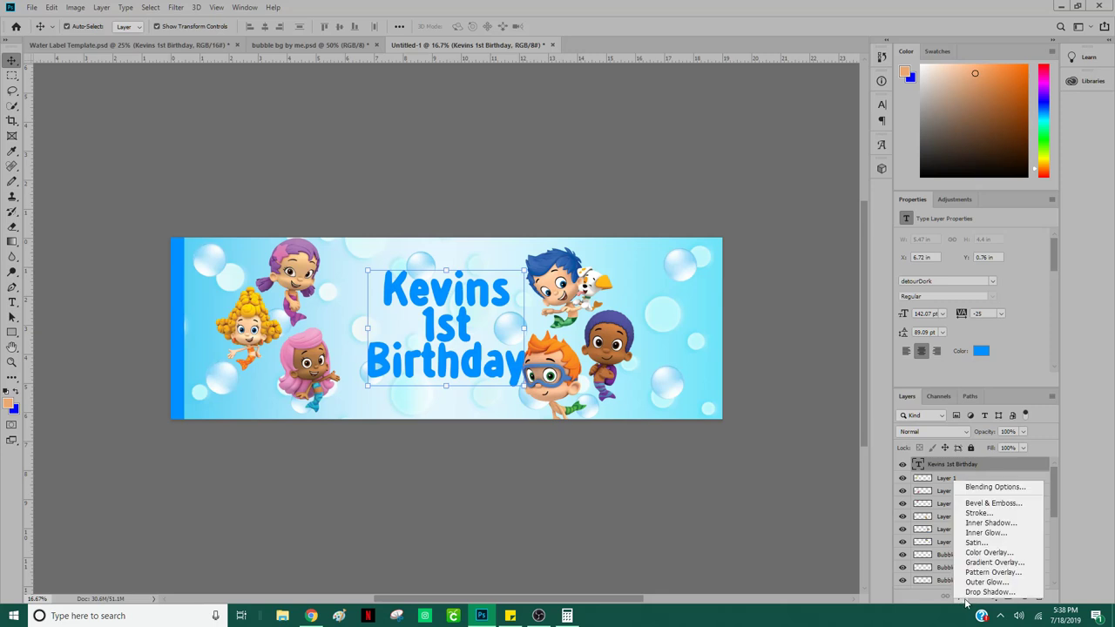
{"action": "left_click", "coordinate": [991, 515]}
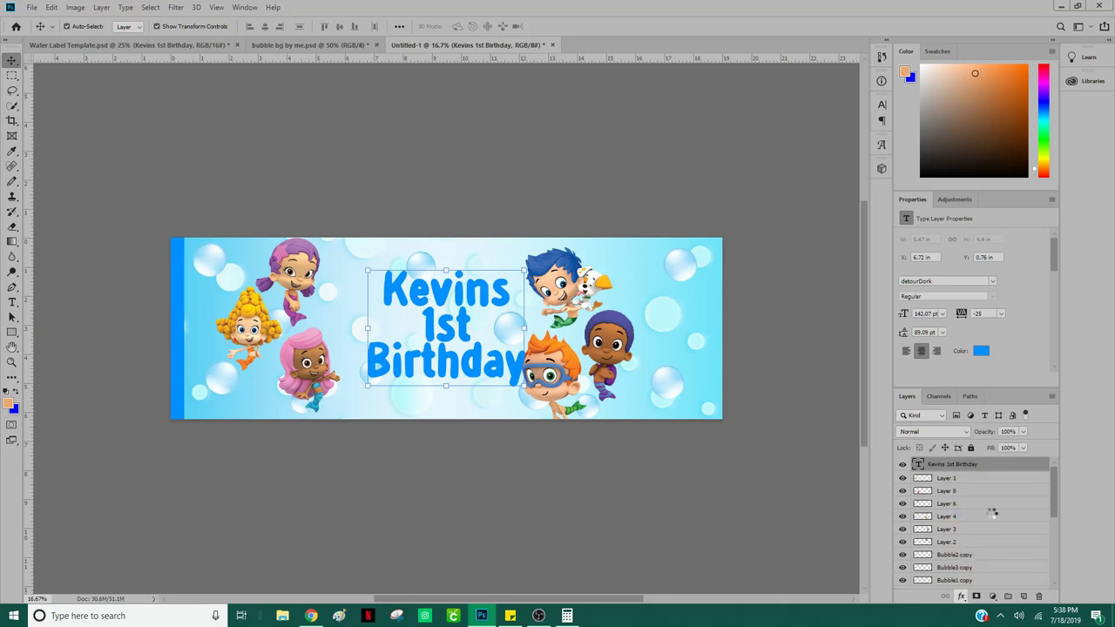
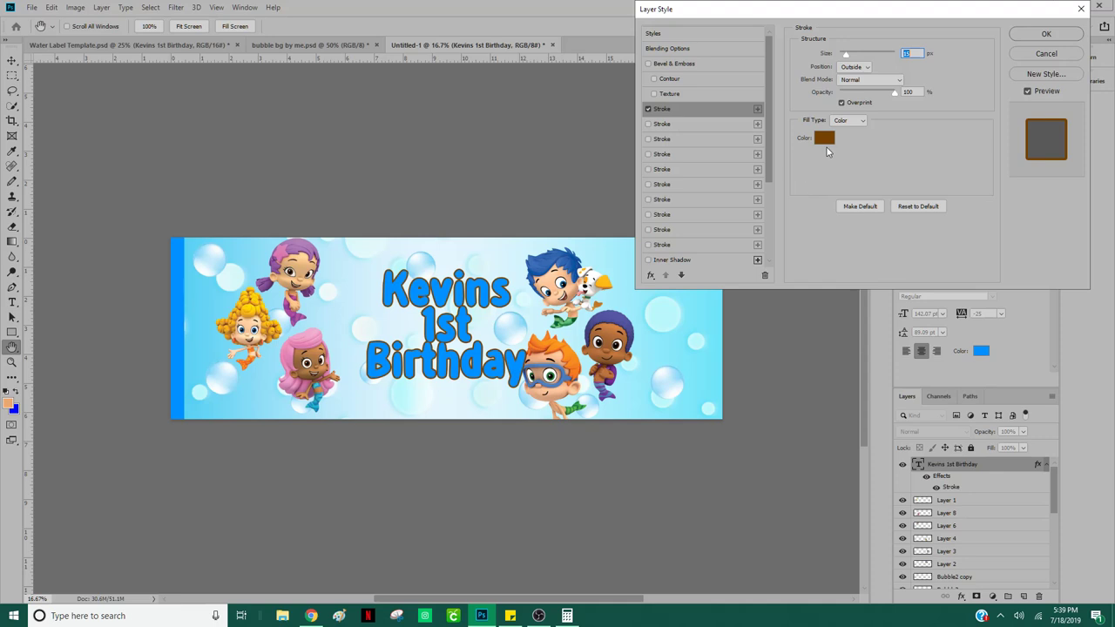
{"action": "left_click_drag", "start_coordinate": [903, 8], "coordinate": [855, 297]}
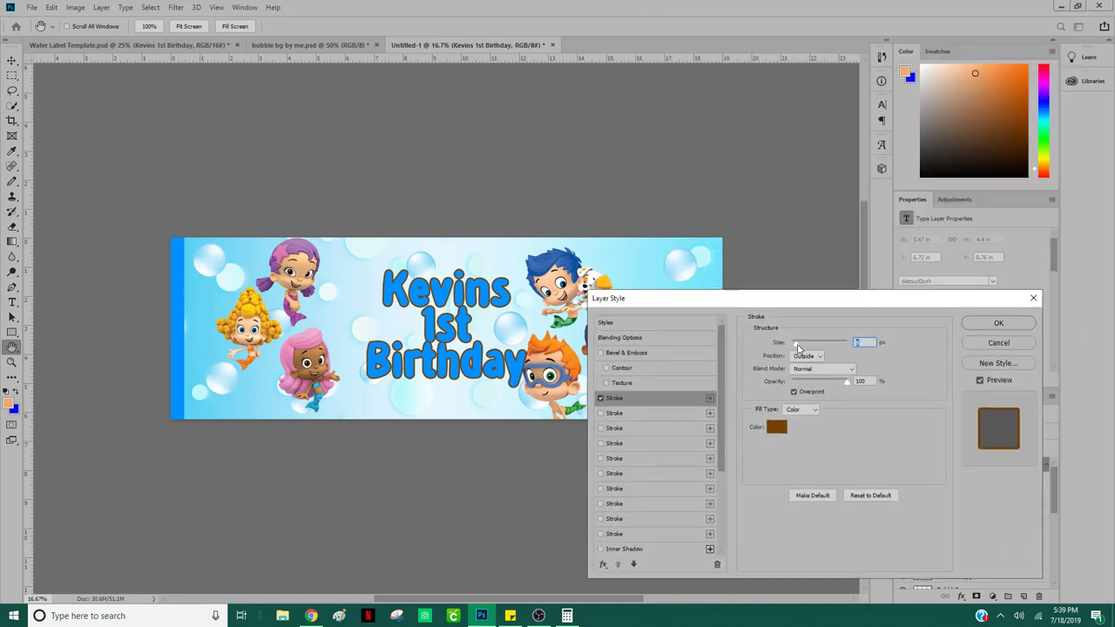
{"action": "mouse_move", "coordinate": [797, 347]}
{"action": "left_mouse_down"}
{"action": "mouse_move", "coordinate": [811, 348]}
{"action": "mouse_move", "coordinate": [800, 357]}
{"action": "left_mouse_up"}
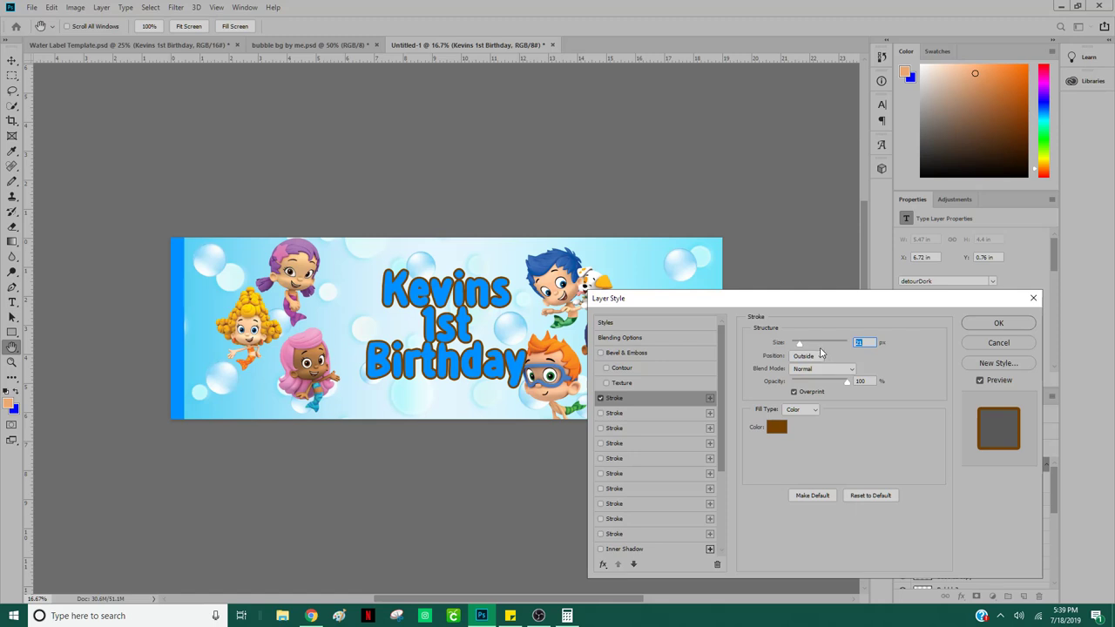
Step: Preview the stroke's Inside and Center positions, and return it to Outside
{"action": "left_click", "coordinate": [810, 356]}
{"action": "left_click", "coordinate": [817, 374]}
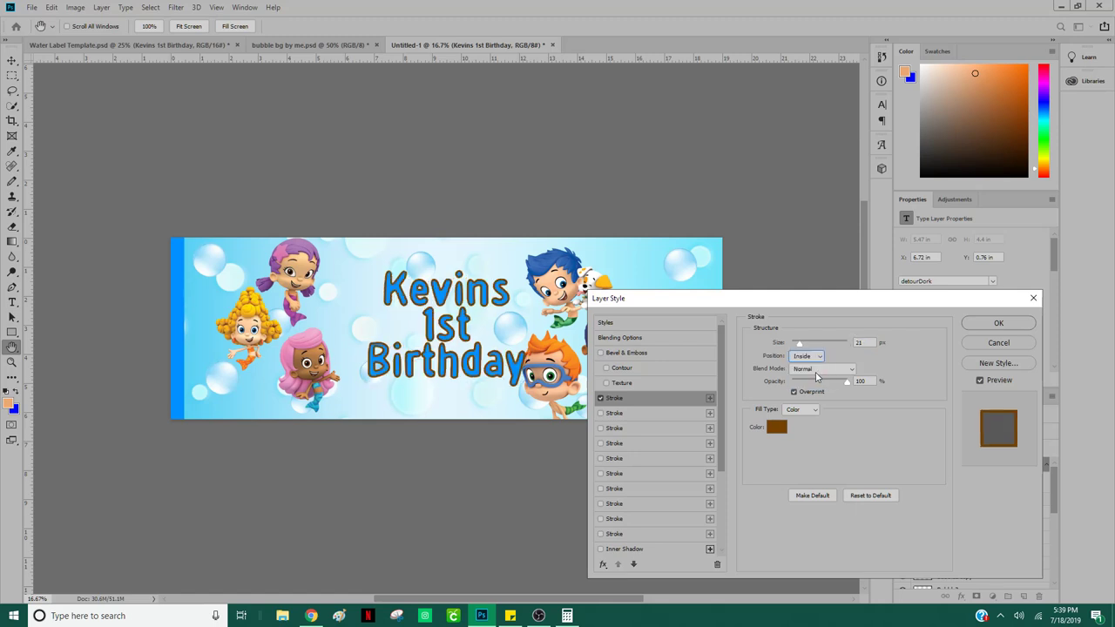
{"action": "left_click", "coordinate": [817, 357]}
{"action": "left_click", "coordinate": [816, 387]}
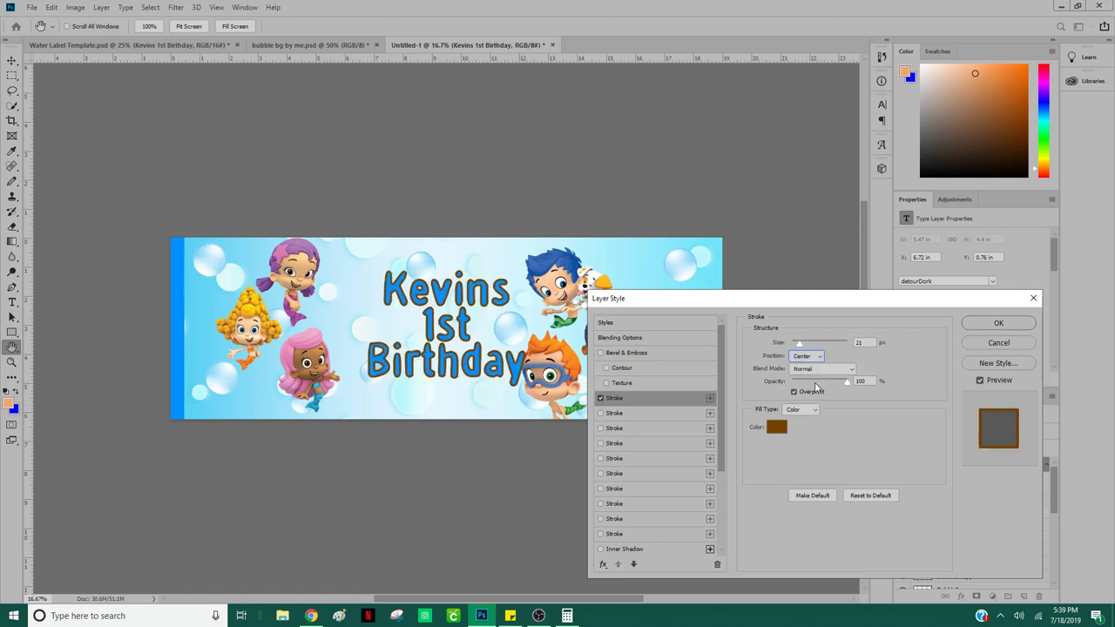
{"action": "left_click", "coordinate": [820, 356]}
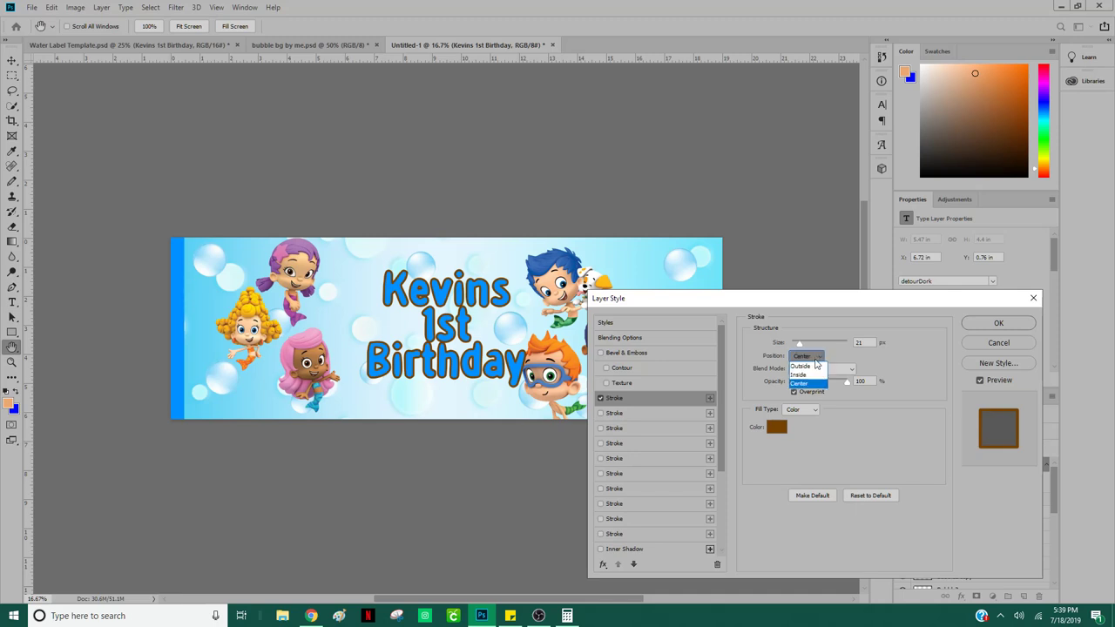
{"action": "left_click", "coordinate": [810, 365]}
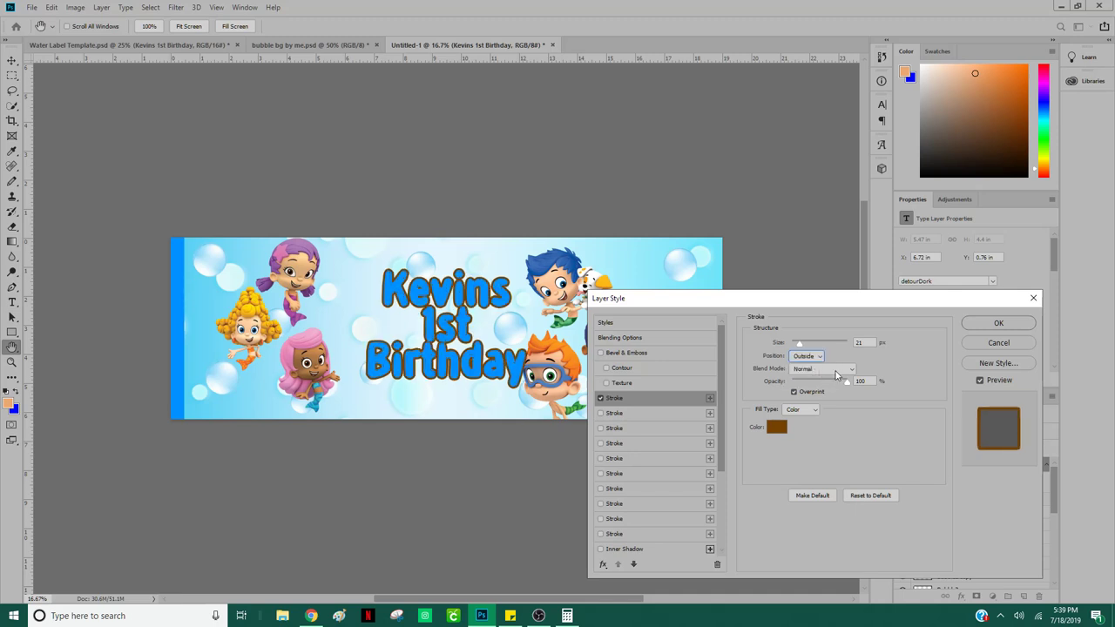
Step: Try the Color Dodge blend mode on the stroke, and restore Normal at 100% opacity
{"action": "left_click", "coordinate": [849, 372]}
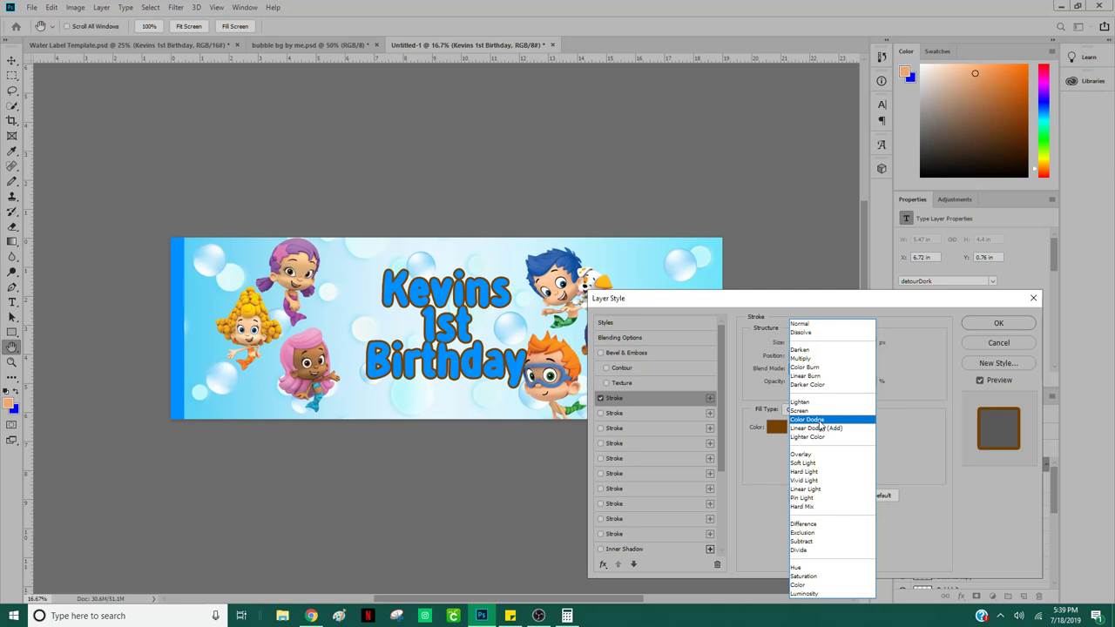
{"action": "left_click", "coordinate": [825, 424]}
{"action": "left_click", "coordinate": [851, 370]}
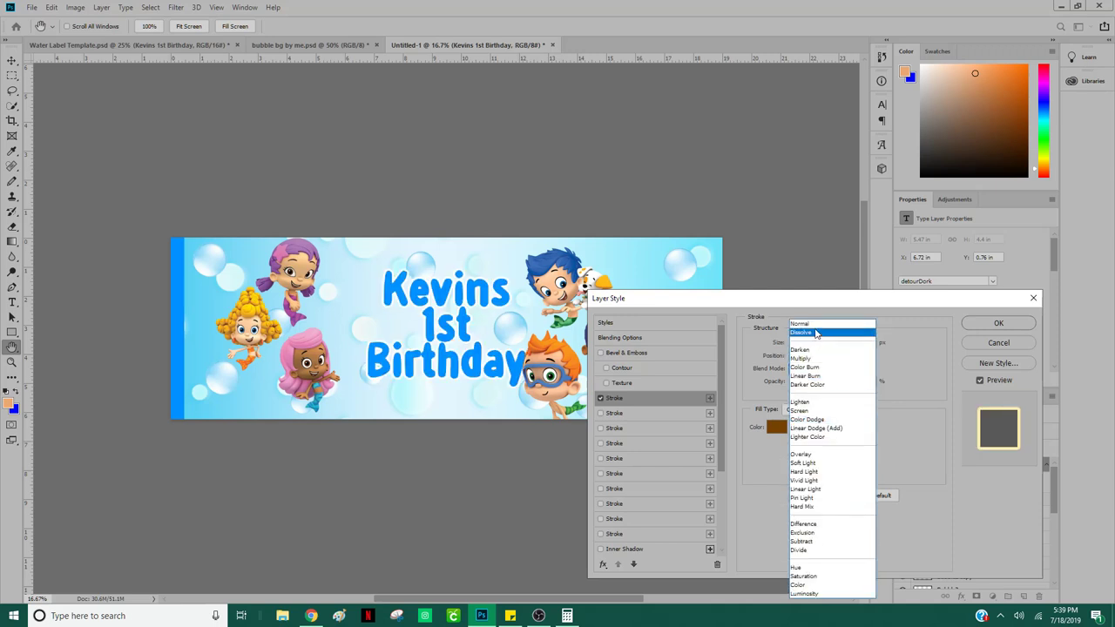
{"action": "left_click", "coordinate": [814, 324]}
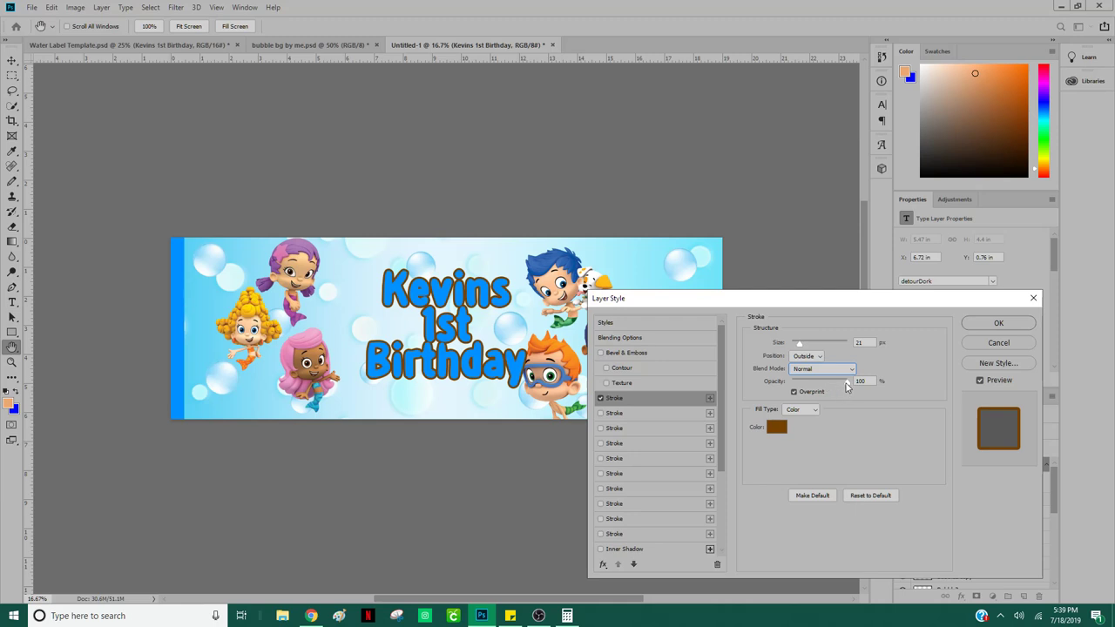
{"action": "mouse_move", "coordinate": [847, 387]}
{"action": "left_mouse_down"}
{"action": "mouse_move", "coordinate": [792, 387]}
{"action": "mouse_move", "coordinate": [847, 385]}
{"action": "left_mouse_up"}
Step: Preview the stroke with the Gradient fill type, and switch it to Pattern
{"action": "left_click", "coordinate": [814, 411]}
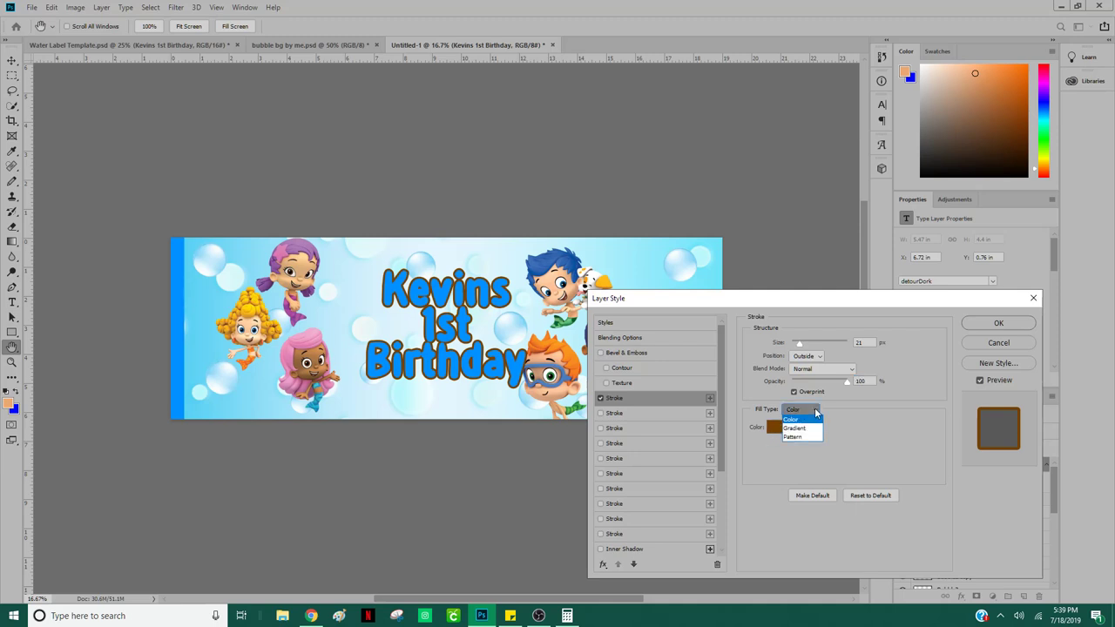
{"action": "left_click", "coordinate": [794, 428]}
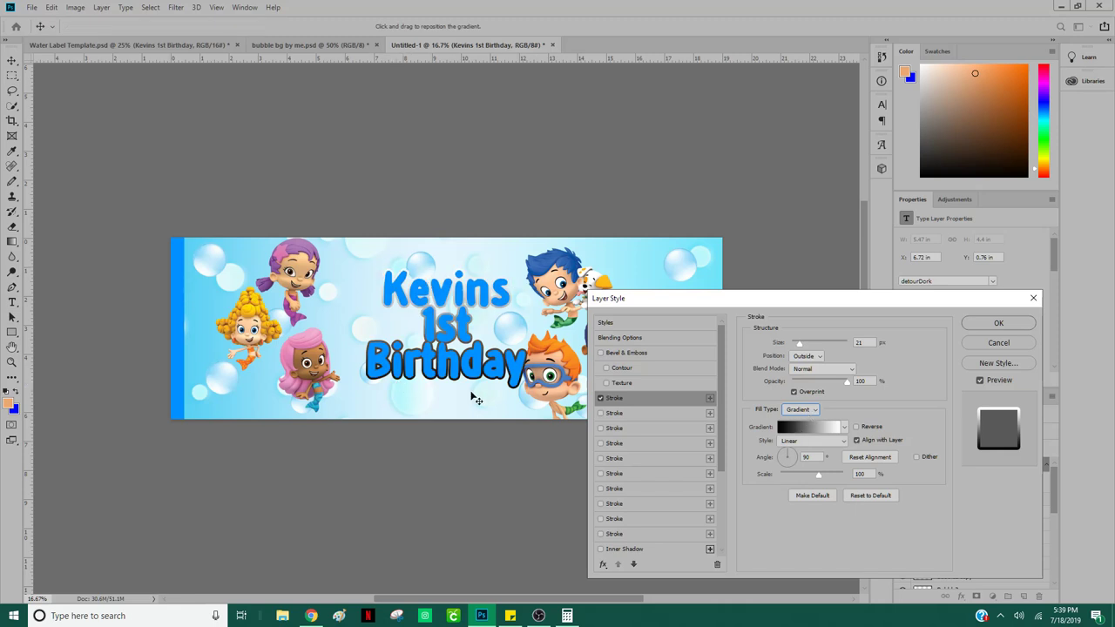
{"action": "left_click", "coordinate": [817, 410]}
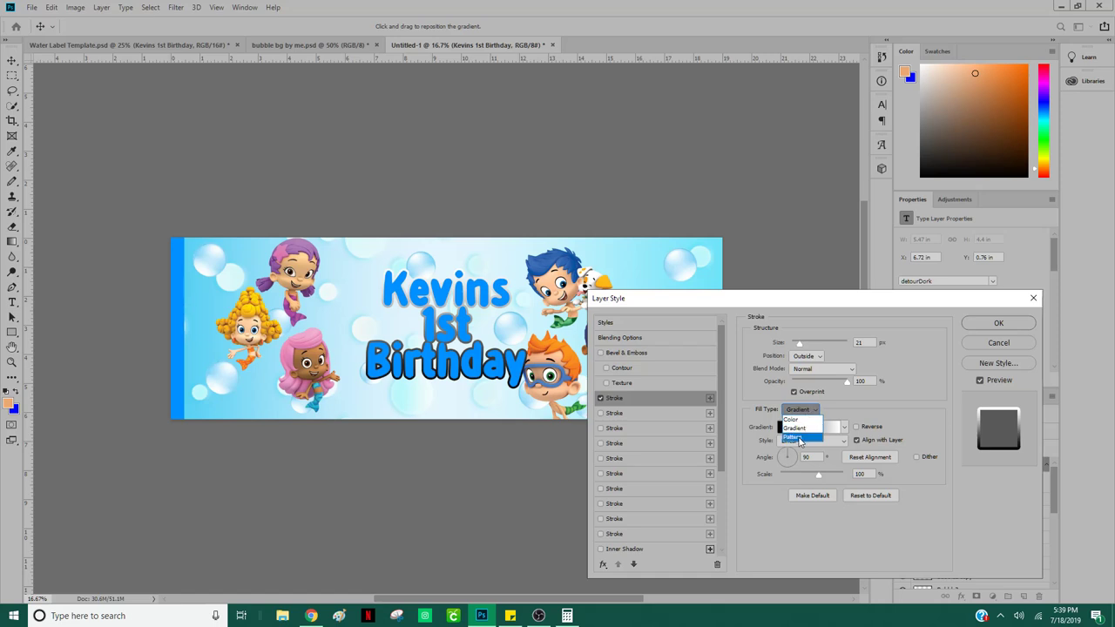
{"action": "left_click", "coordinate": [800, 439]}
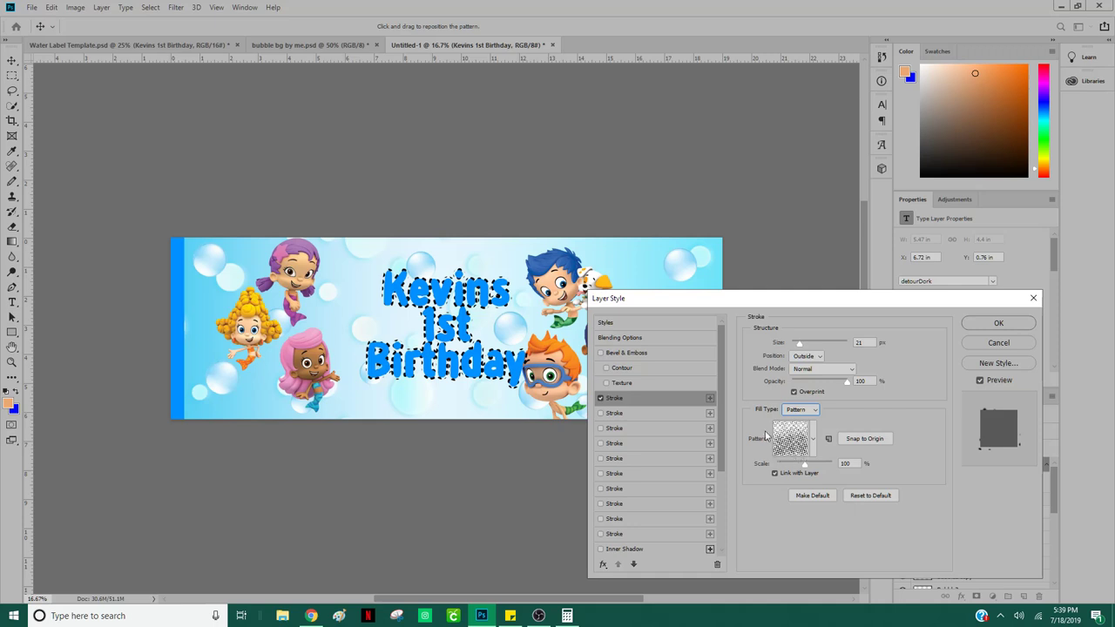
Step: Preview the title's stroke with the purple-pink gradient pattern
{"action": "left_click", "coordinate": [814, 439]}
{"action": "left_click", "coordinate": [790, 493]}
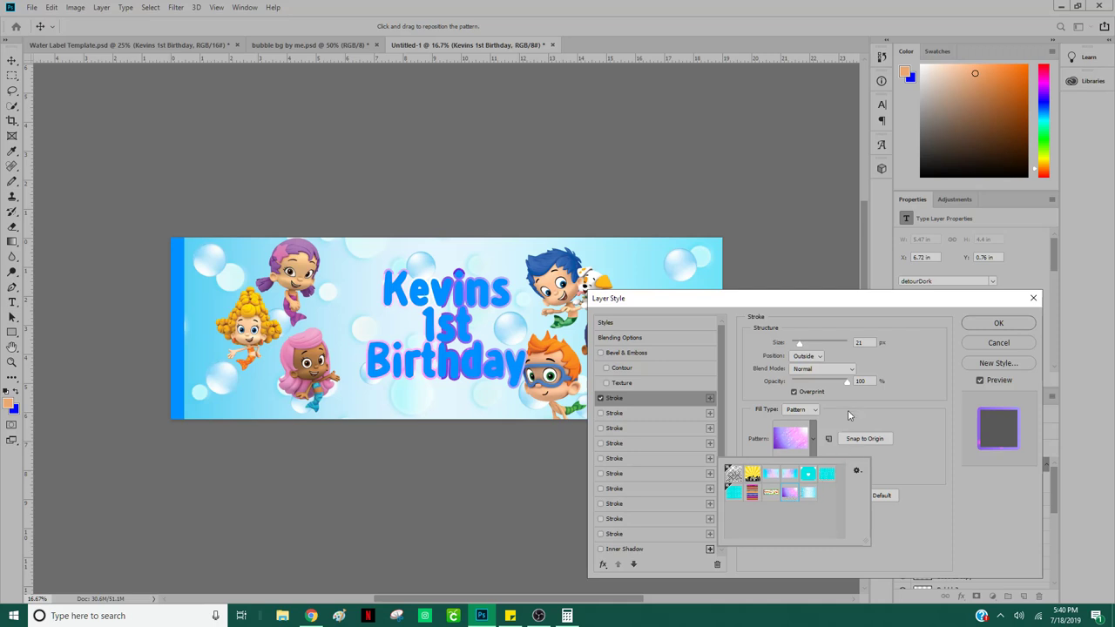
{"action": "left_click", "coordinate": [800, 409]}
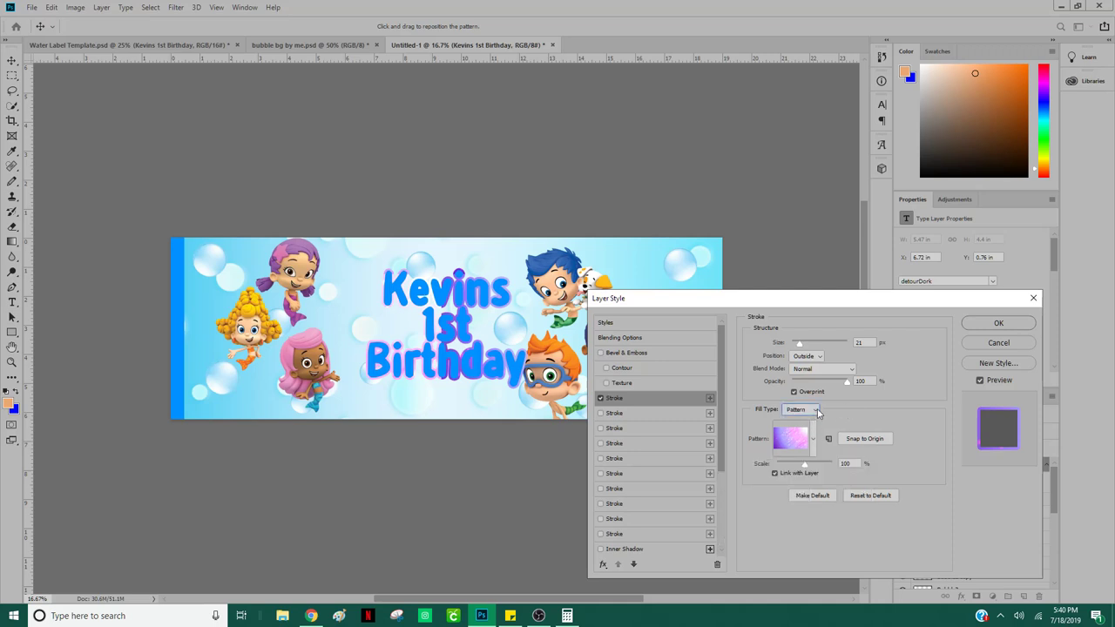
Step: Switch the stroke's fill type to Color and set its color to white (ffffff)
{"action": "left_click", "coordinate": [801, 409]}
{"action": "left_click", "coordinate": [808, 422]}
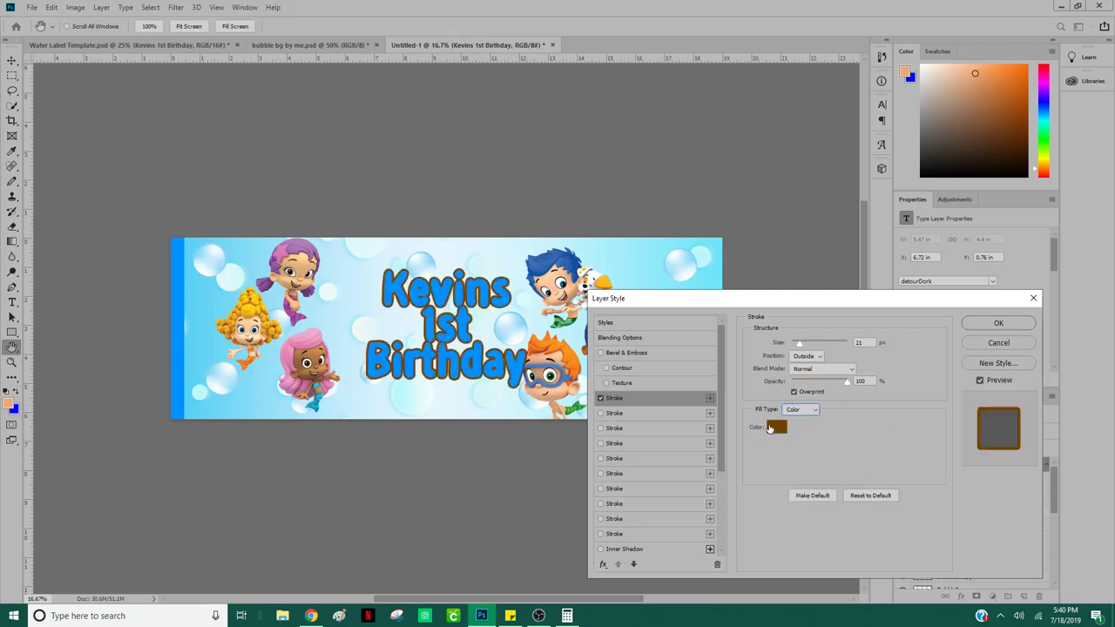
{"action": "left_click", "coordinate": [772, 428]}
{"action": "type", "text": "ffffff"}
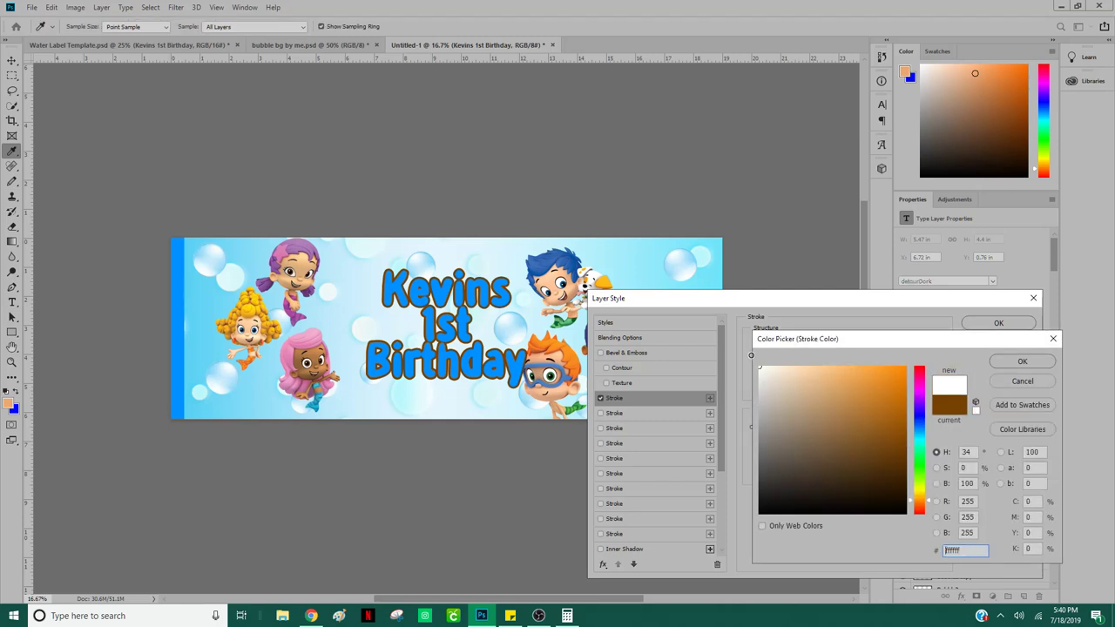
{"action": "left_click", "coordinate": [1023, 361]}
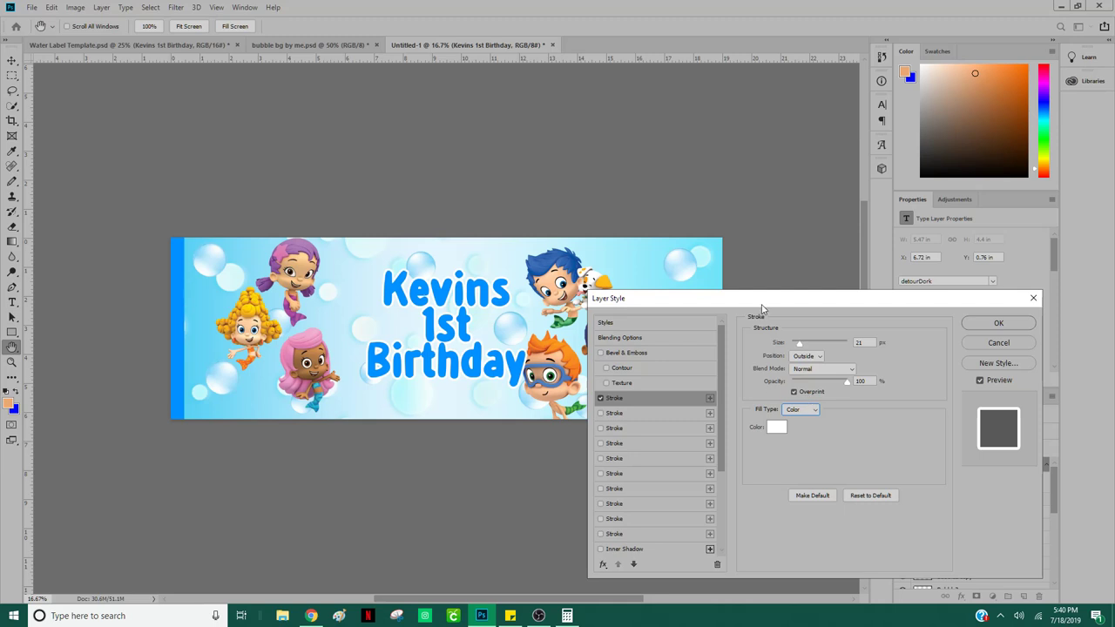
Step: Add a second Stroke effect to the birthday text and set its size to 50 px
{"action": "left_click_drag", "start_coordinate": [764, 308], "coordinate": [775, 241]}
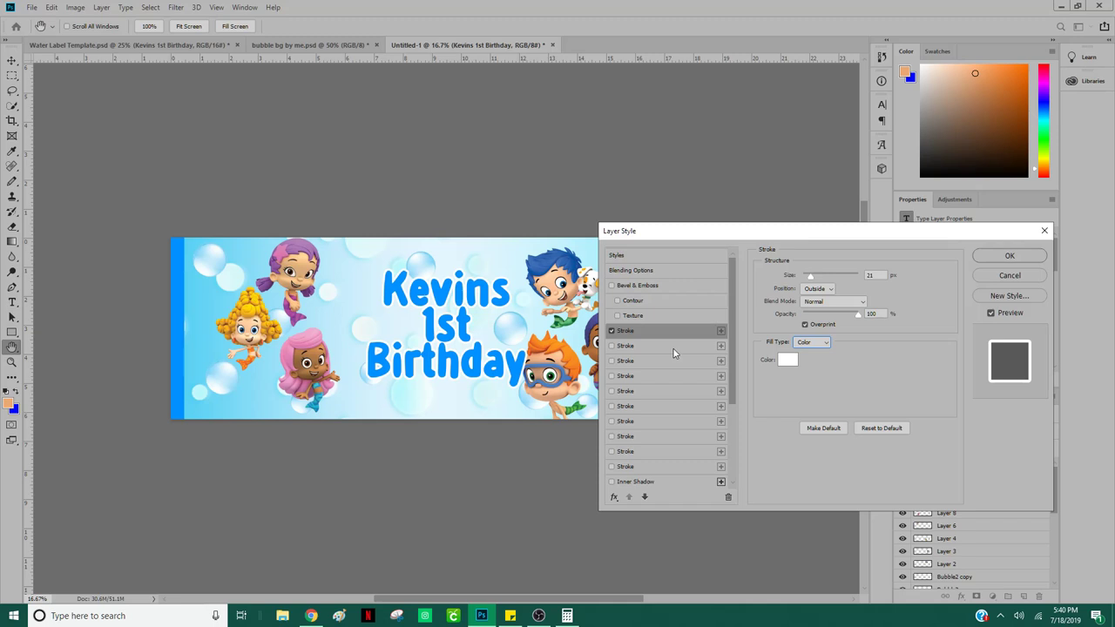
{"action": "left_click", "coordinate": [612, 349]}
{"action": "left_click", "coordinate": [635, 347]}
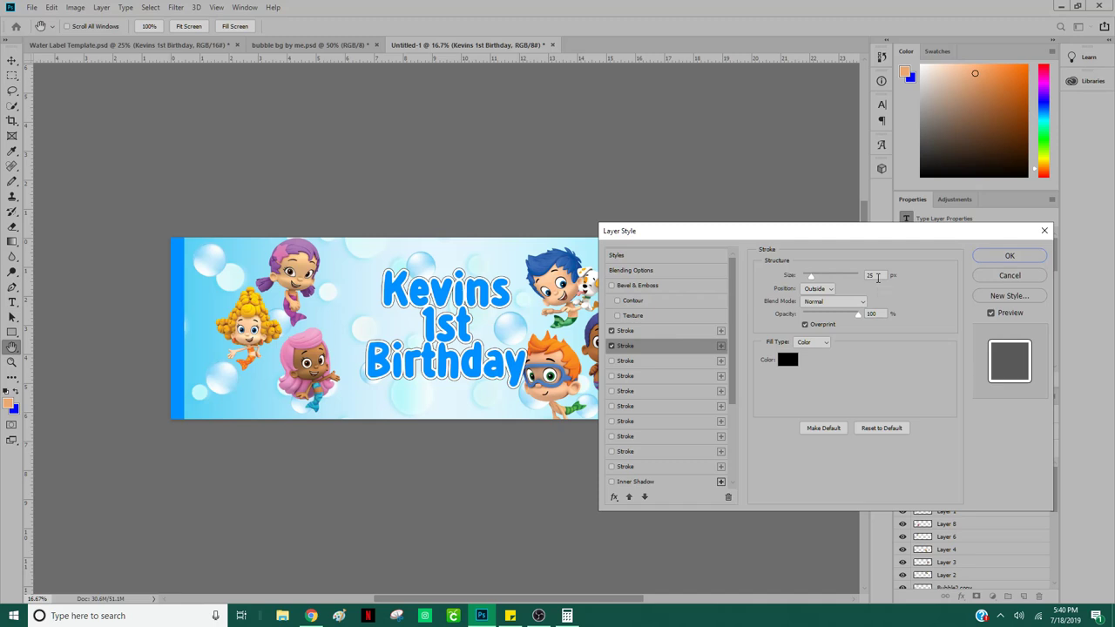
{"action": "left_click", "coordinate": [665, 335]}
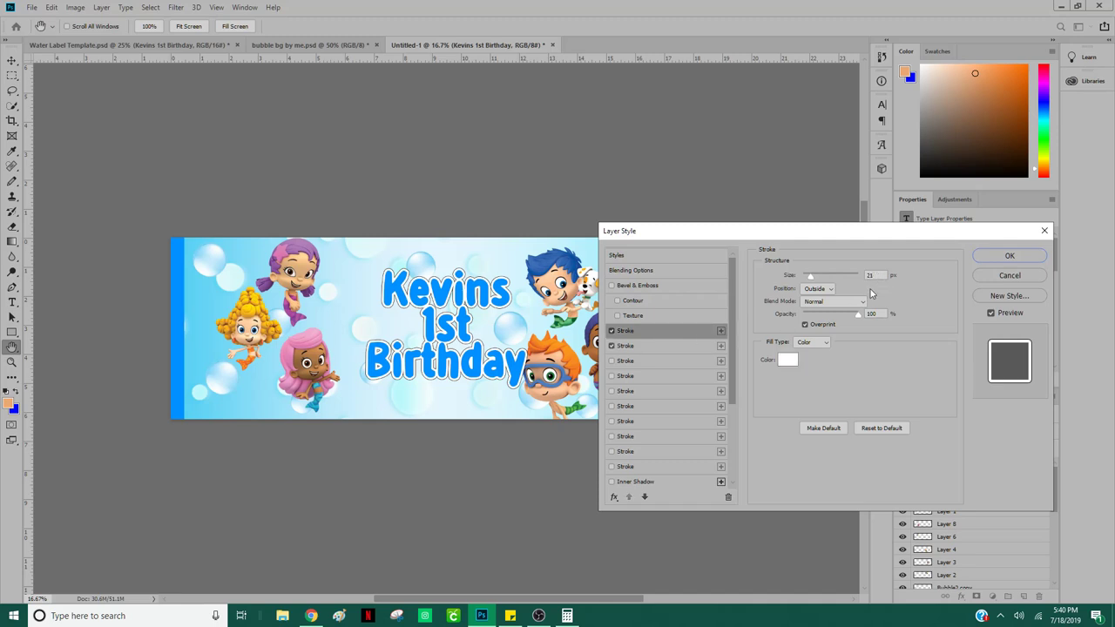
{"action": "left_click", "coordinate": [672, 345]}
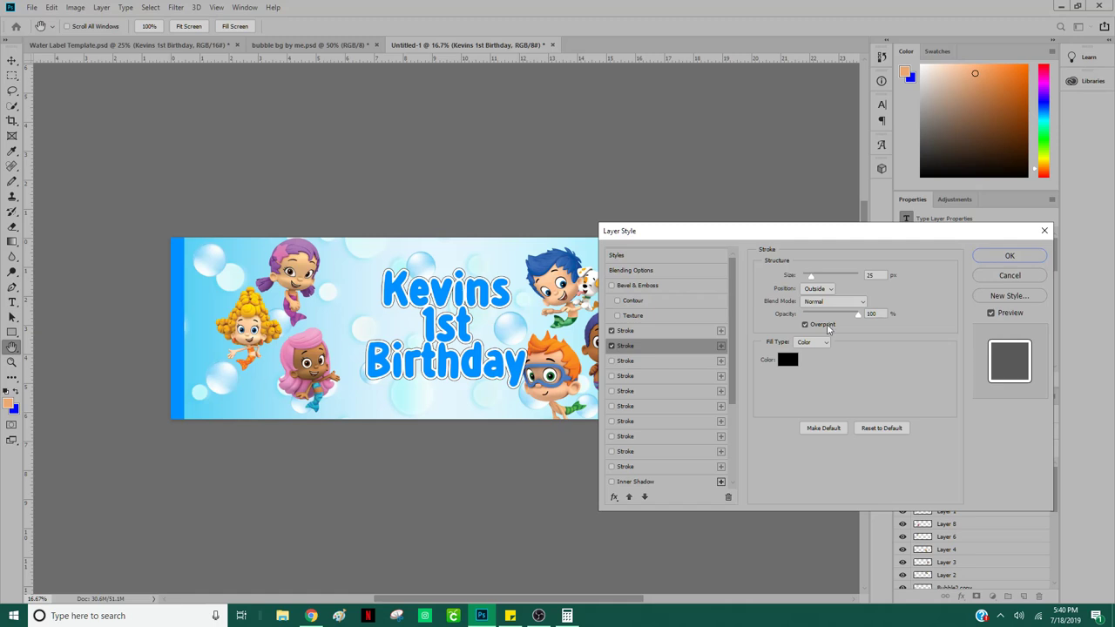
{"action": "double_click", "coordinate": [868, 275]}
{"action": "type", "text": "30"}
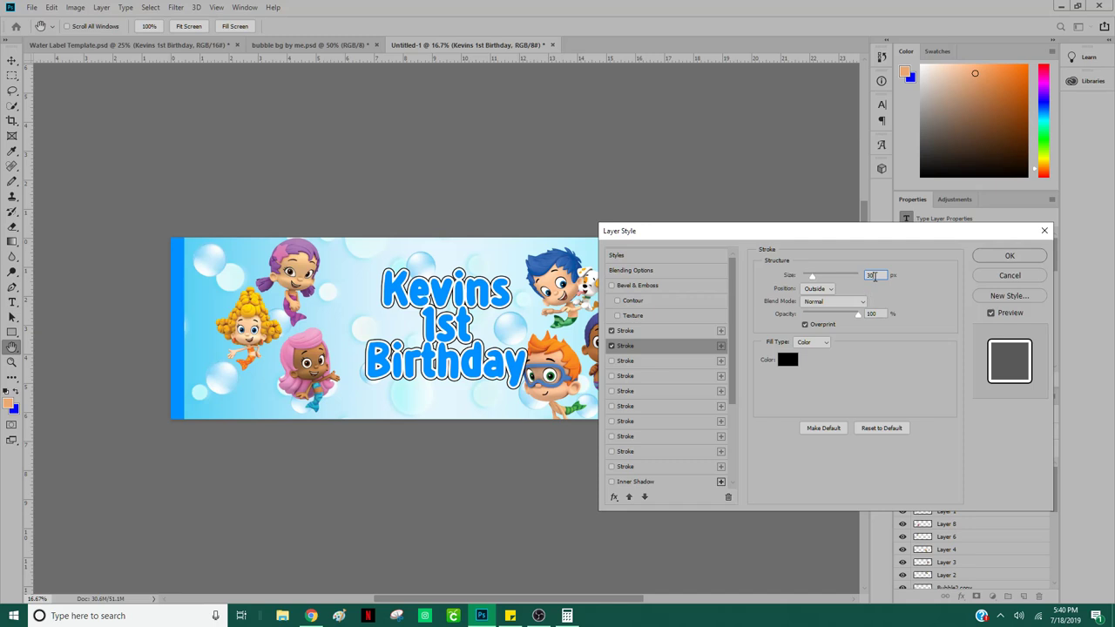
{"action": "key", "text": "shift+Up"}
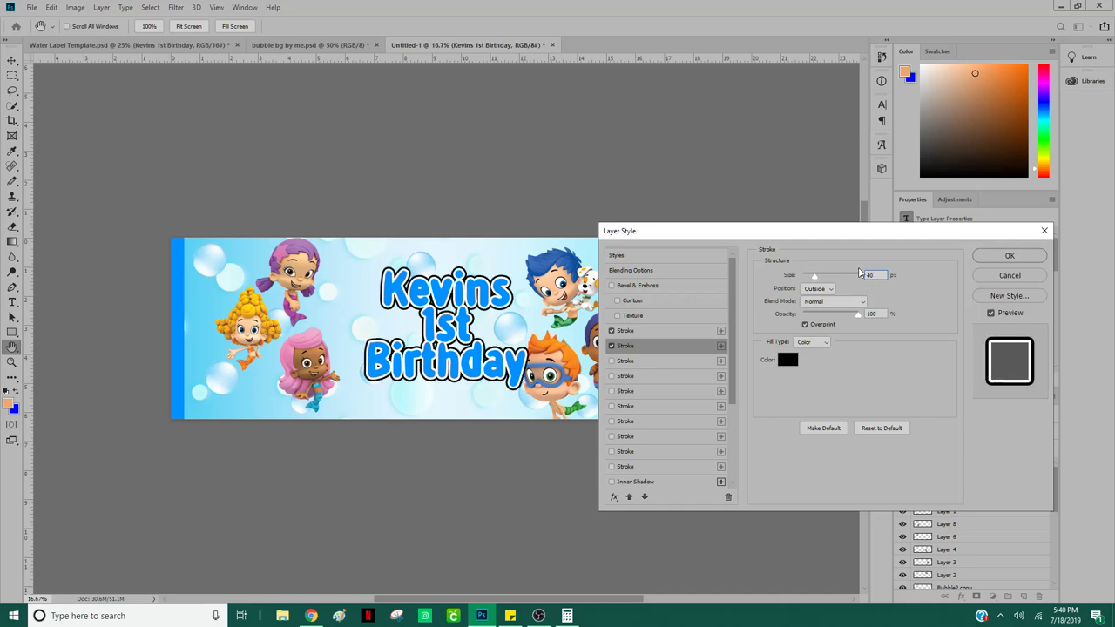
{"action": "left_click_drag", "start_coordinate": [875, 275], "coordinate": [857, 272]}
{"action": "key", "text": "shift+Up"}
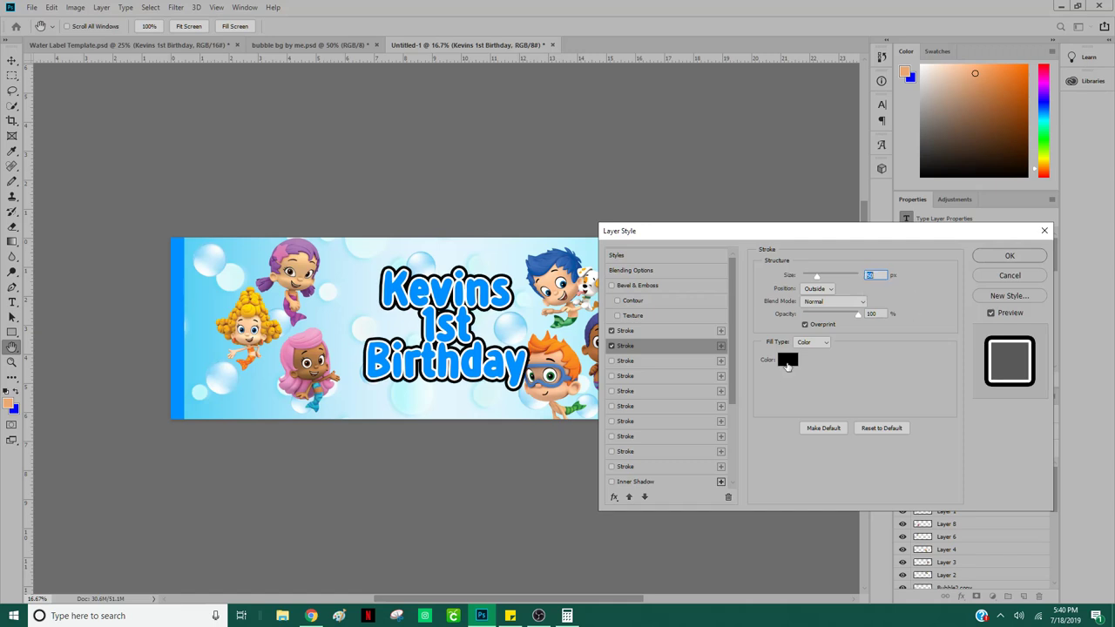
Step: Color the second stroke dark blue (3636a6) and apply the layer style
{"action": "left_click", "coordinate": [787, 362]}
{"action": "left_click", "coordinate": [918, 415]}
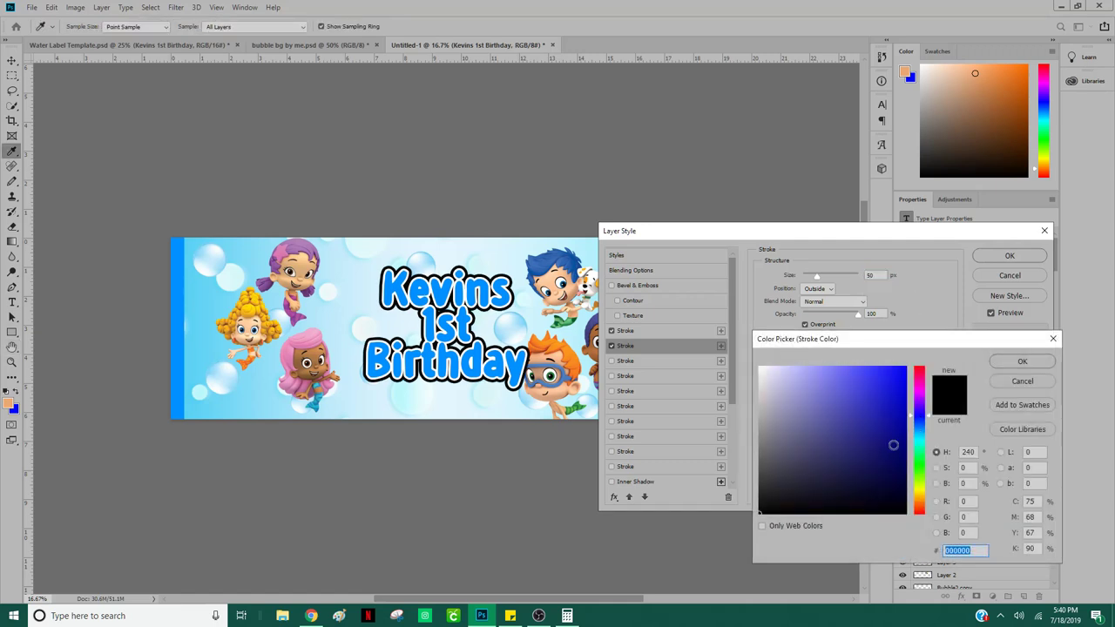
{"action": "left_click", "coordinate": [892, 441]}
{"action": "mouse_move", "coordinate": [892, 441]}
{"action": "left_mouse_down"}
{"action": "mouse_move", "coordinate": [861, 407]}
{"action": "mouse_move", "coordinate": [858, 418]}
{"action": "left_mouse_up"}
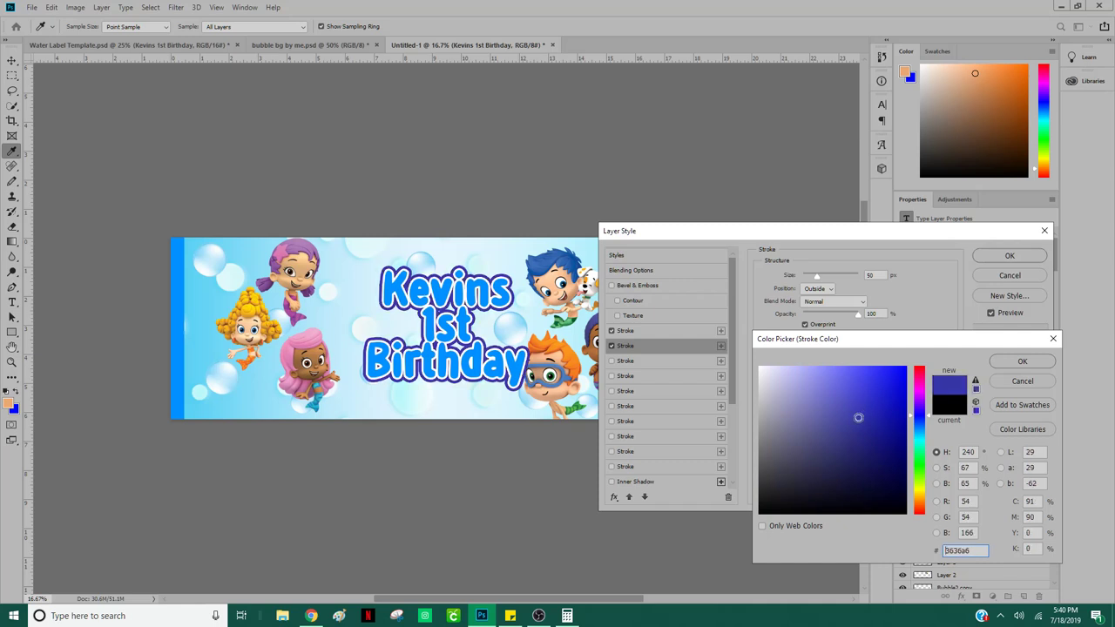
{"action": "left_click", "coordinate": [1023, 361]}
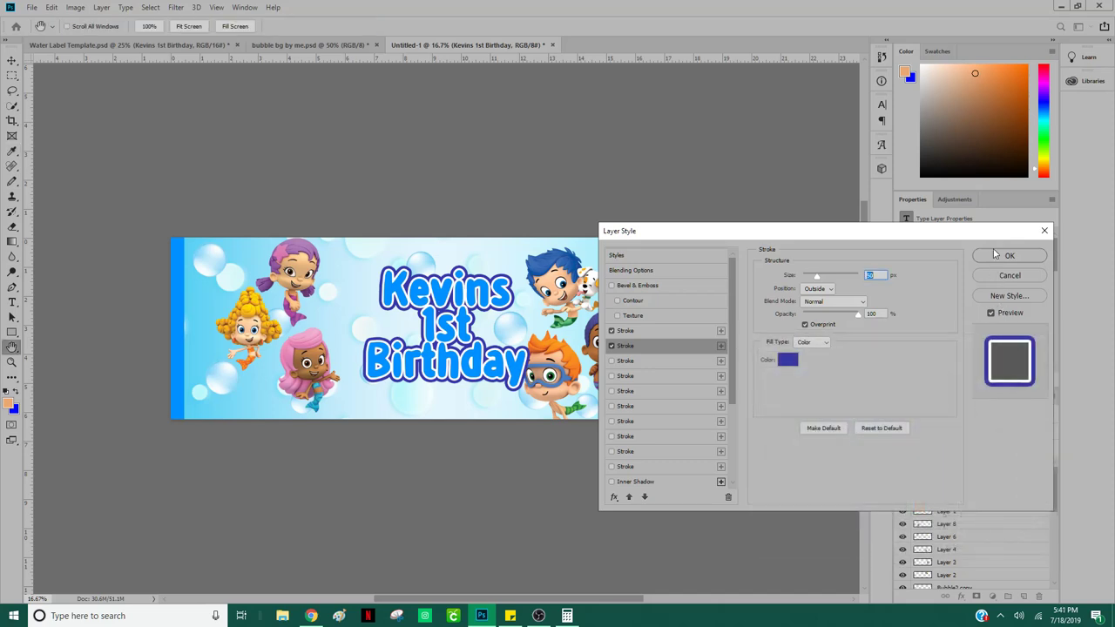
{"action": "left_click", "coordinate": [1010, 255]}
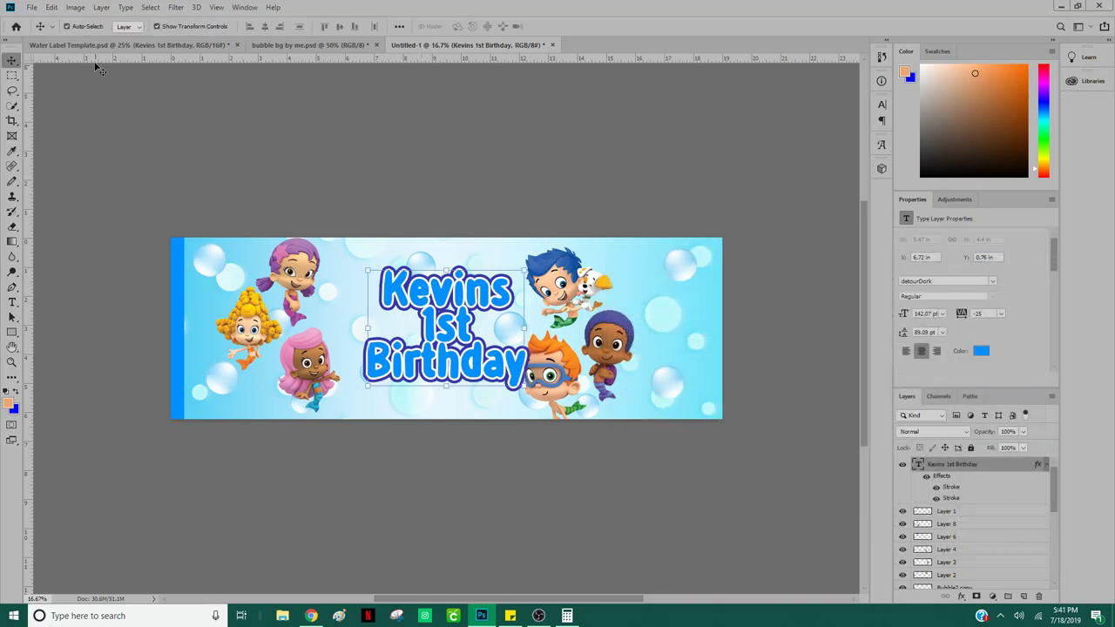
Step: Copy the stroked birthday title from Water Label Template.psd into the wrapper and place it over the characters beside the existing title
{"action": "left_click", "coordinate": [87, 45]}
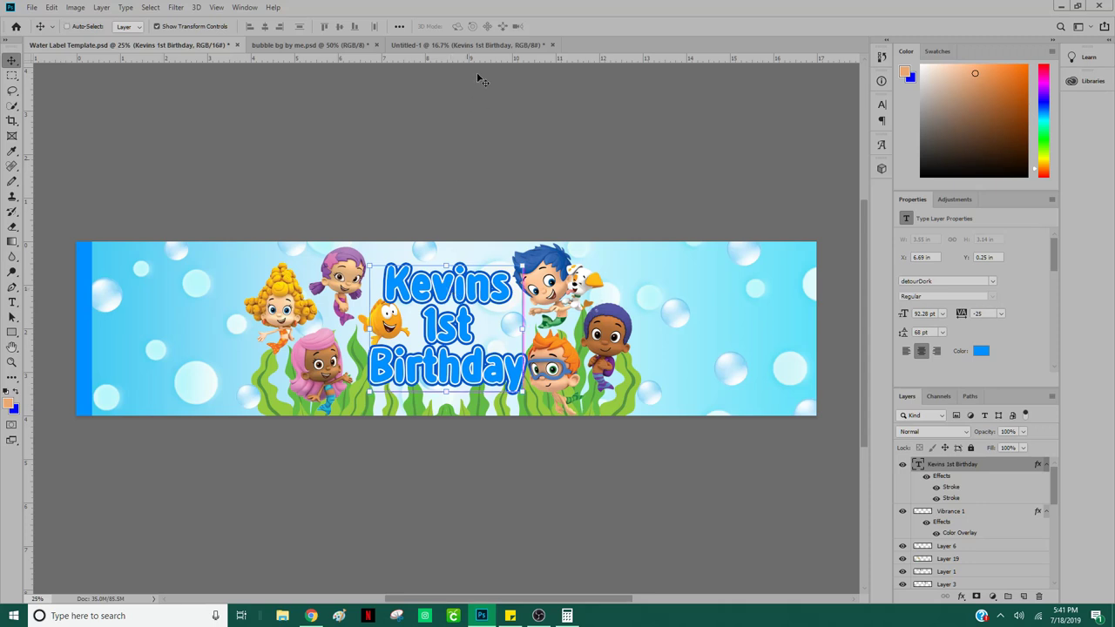
{"action": "left_click", "coordinate": [466, 45]}
{"action": "left_click_drag", "start_coordinate": [543, 309], "coordinate": [640, 321]}
{"action": "key", "text": "ctrl"}
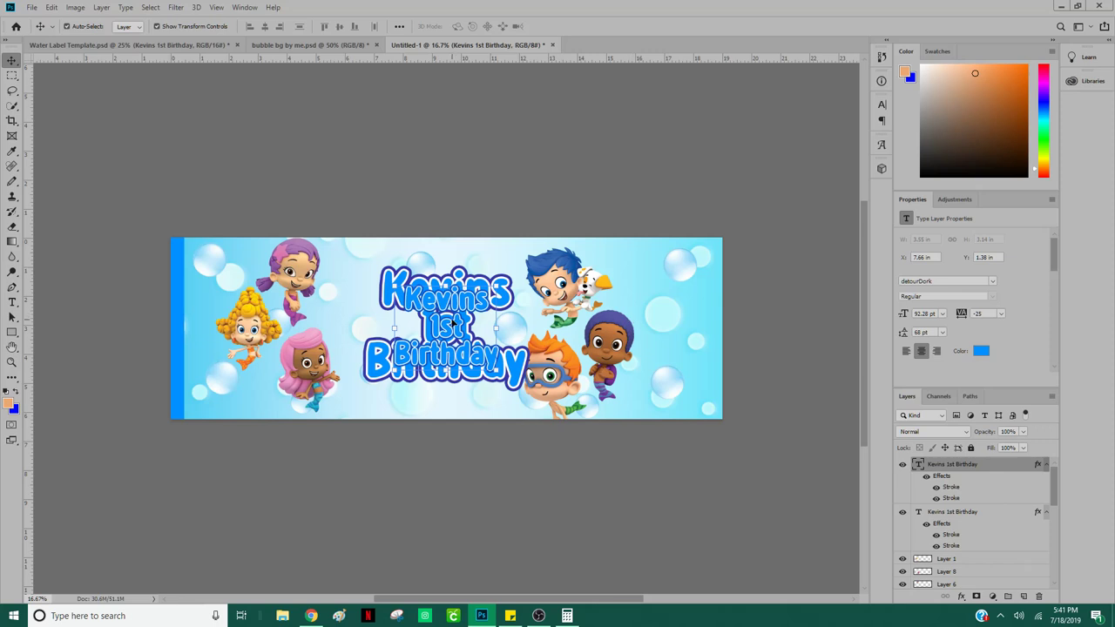
{"action": "left_click_drag", "start_coordinate": [453, 324], "coordinate": [610, 324]}
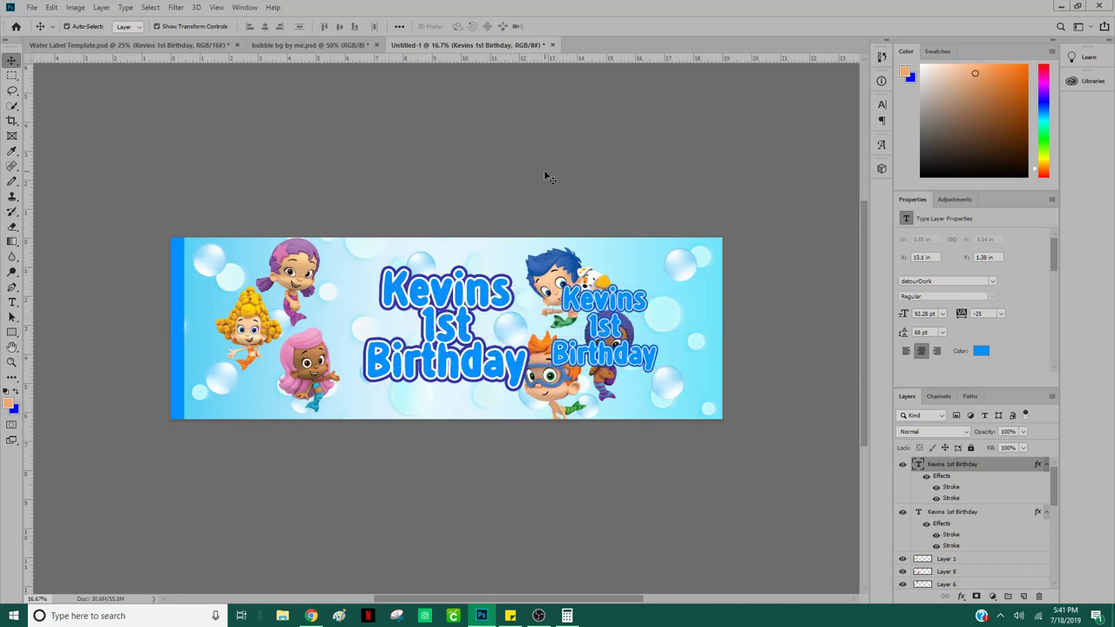
Step: Copy the color code 0458cd from the second stroke of the title in Water Label Template.psd, leaving that style unchanged
{"action": "key", "text": "ctrl+Tab"}
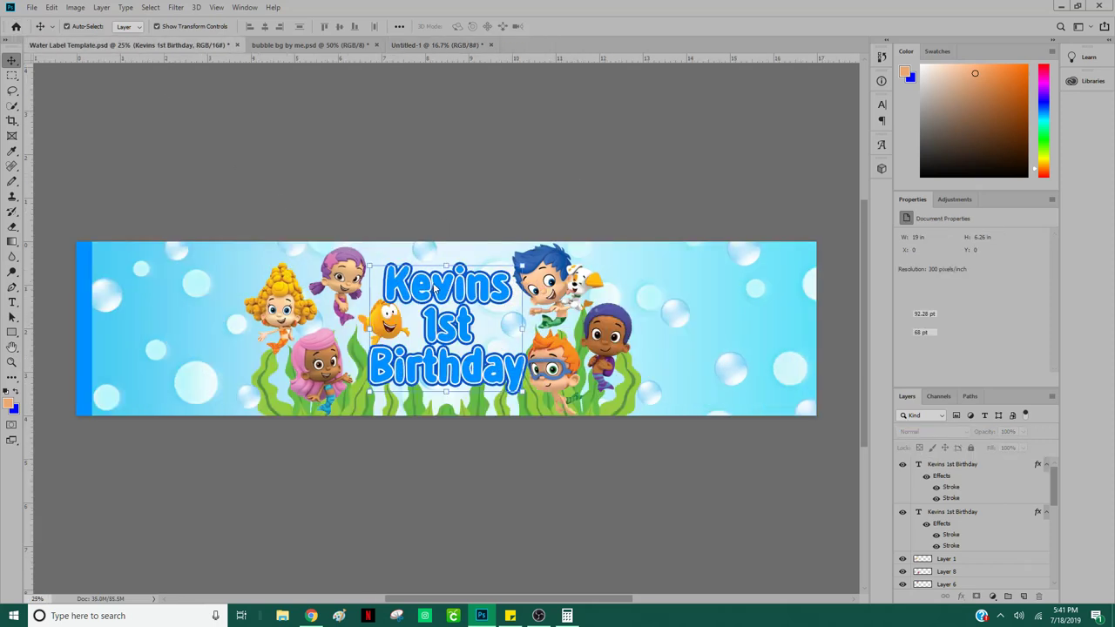
{"action": "left_click_drag", "start_coordinate": [957, 499], "coordinate": [942, 504]}
{"action": "double_click", "coordinate": [945, 503]}
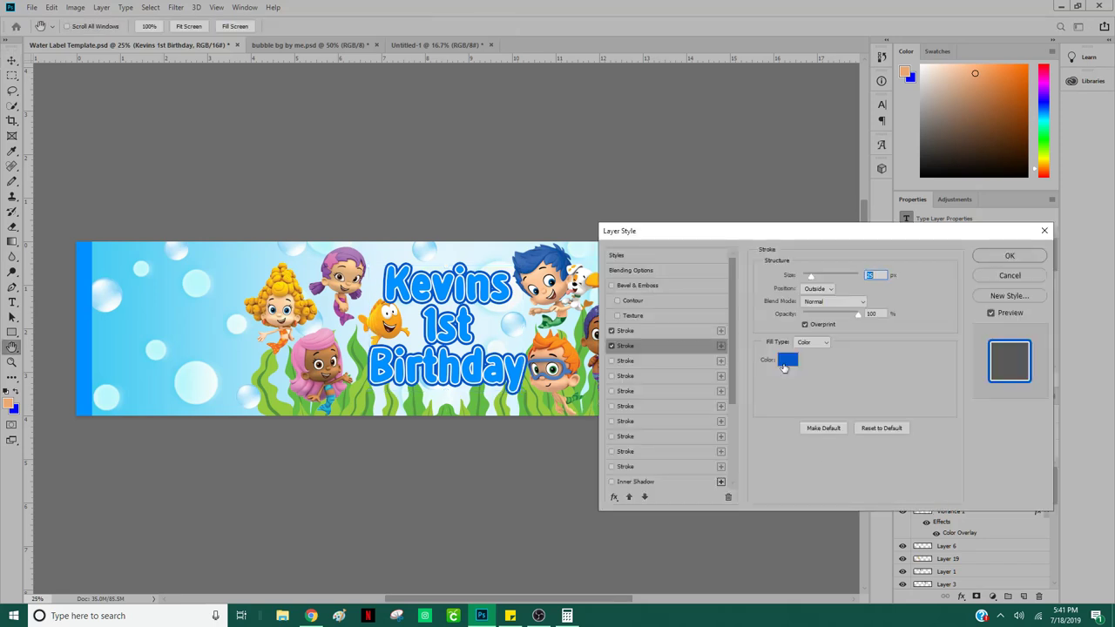
{"action": "left_click", "coordinate": [787, 361]}
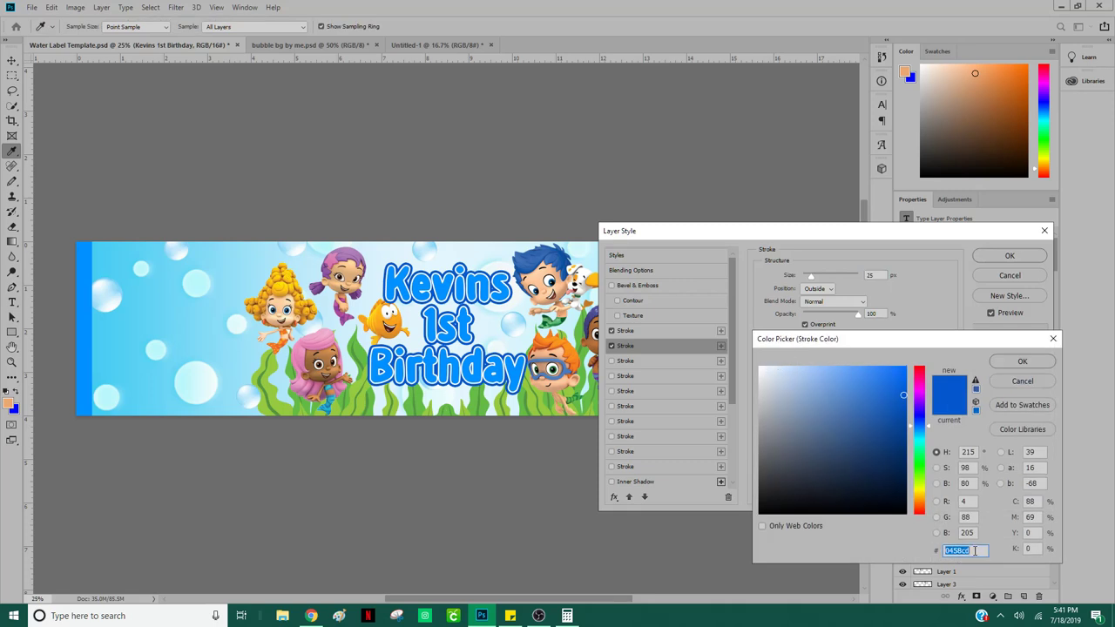
{"action": "left_click_drag", "start_coordinate": [975, 550], "coordinate": [948, 552]}
{"action": "key", "text": "ctrl+c"}
{"action": "left_click", "coordinate": [1024, 362]}
{"action": "key", "text": "Return"}
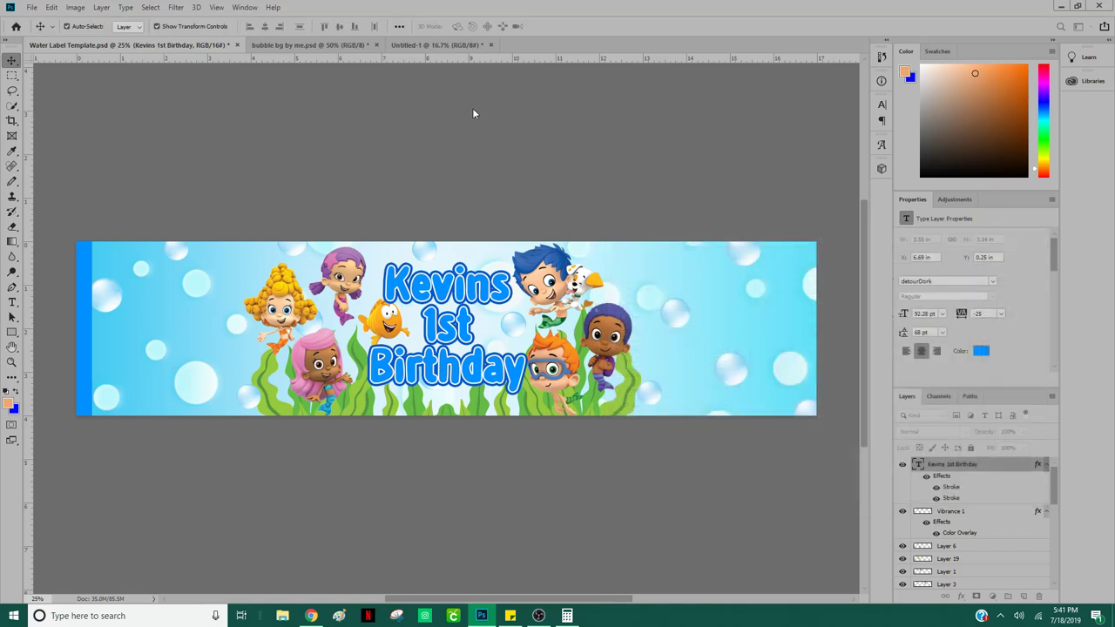
Step: Set the second stroke color of the wrapper's larger birthday title to 0458cd and apply the style
{"action": "mouse_move", "coordinate": [462, 305]}
{"action": "left_mouse_down"}
{"action": "mouse_move", "coordinate": [438, 44]}
{"action": "mouse_move", "coordinate": [473, 300]}
{"action": "left_mouse_up"}
{"action": "left_click", "coordinate": [473, 300]}
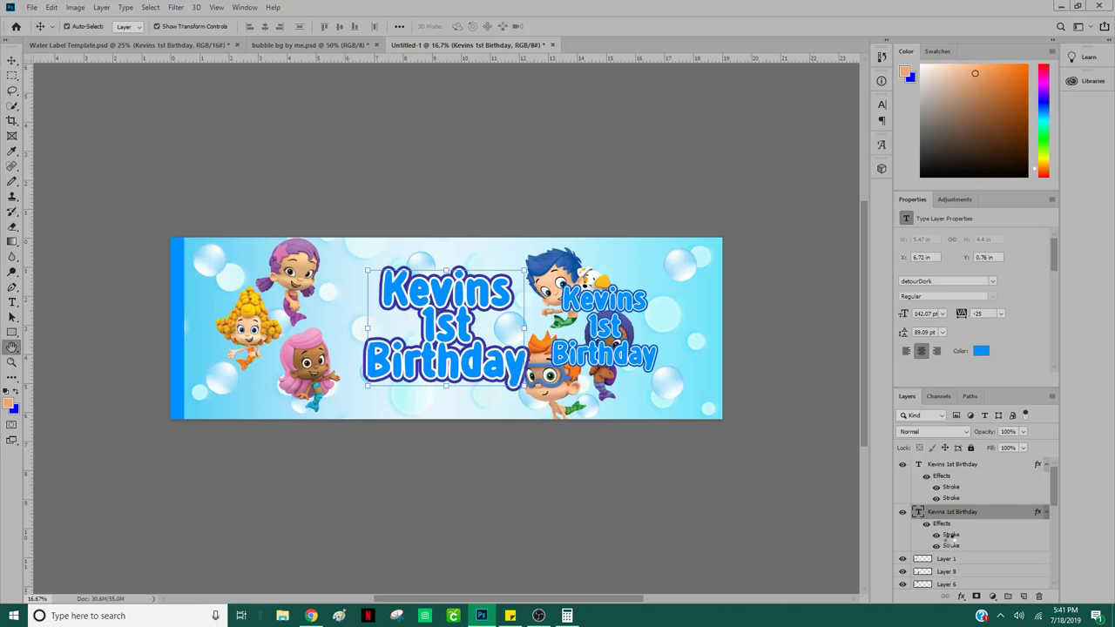
{"action": "double_click", "coordinate": [952, 536]}
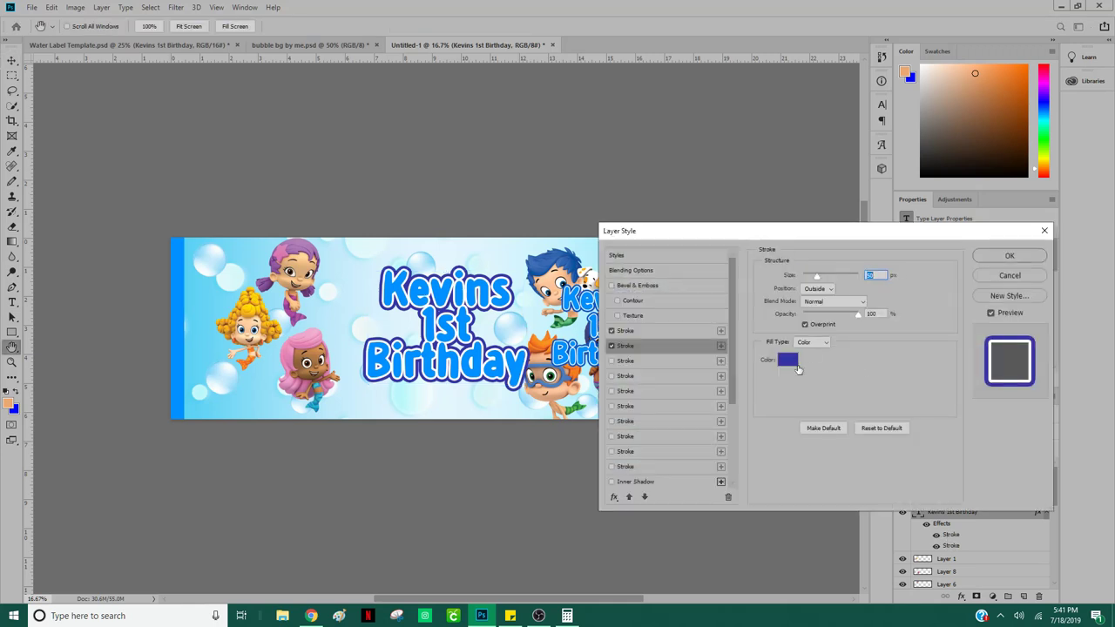
{"action": "left_click", "coordinate": [789, 359]}
{"action": "key", "text": "BackSpace"}
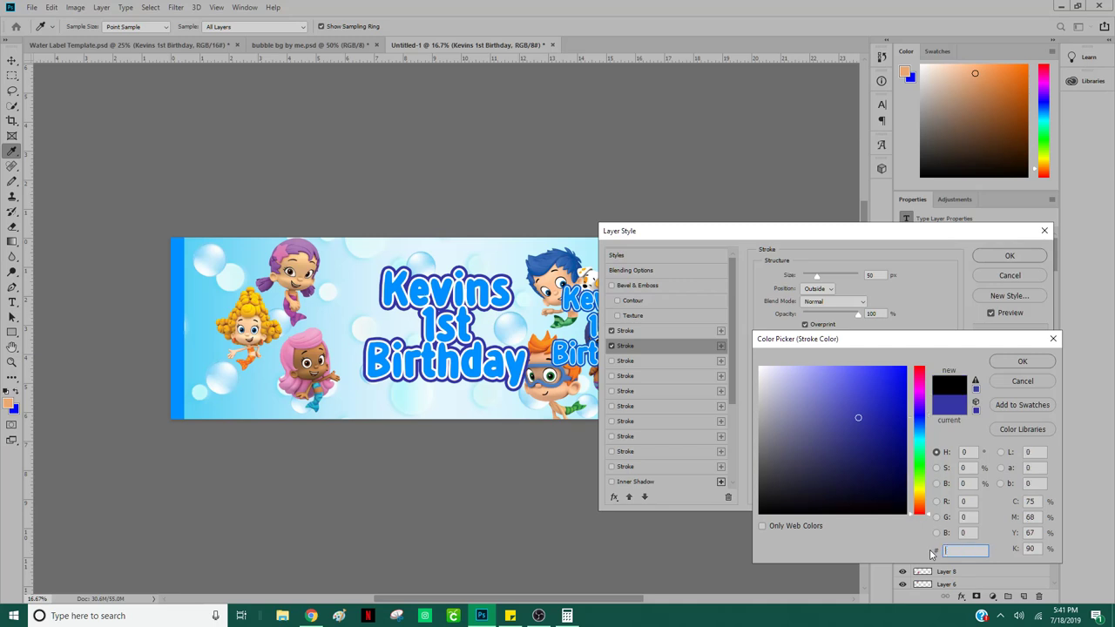
{"action": "key", "text": "ctrl+v"}
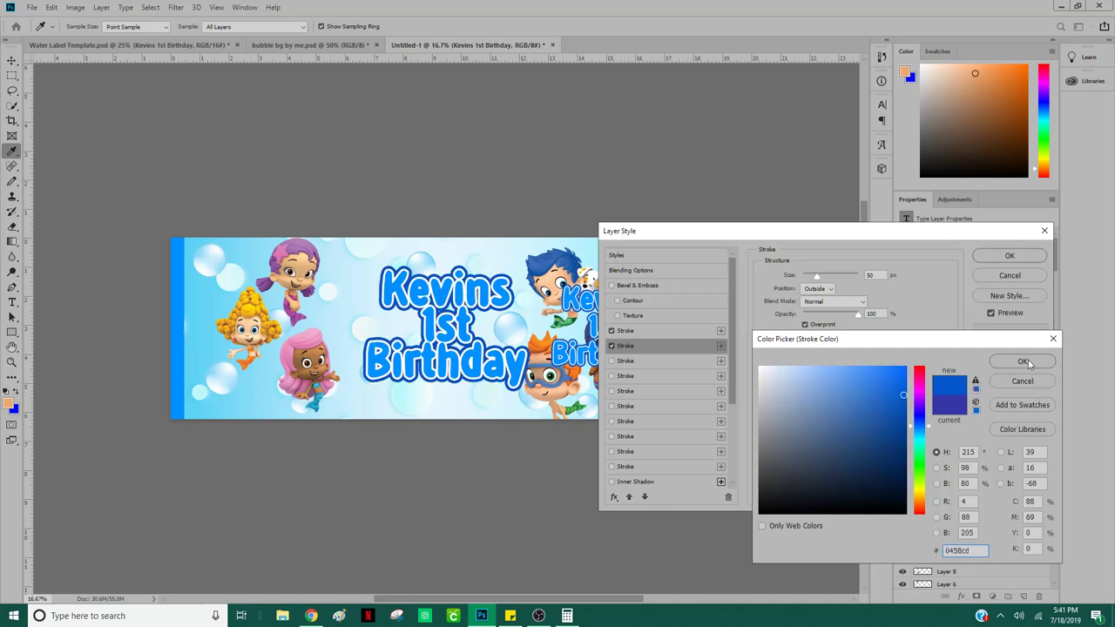
{"action": "left_click", "coordinate": [1024, 362]}
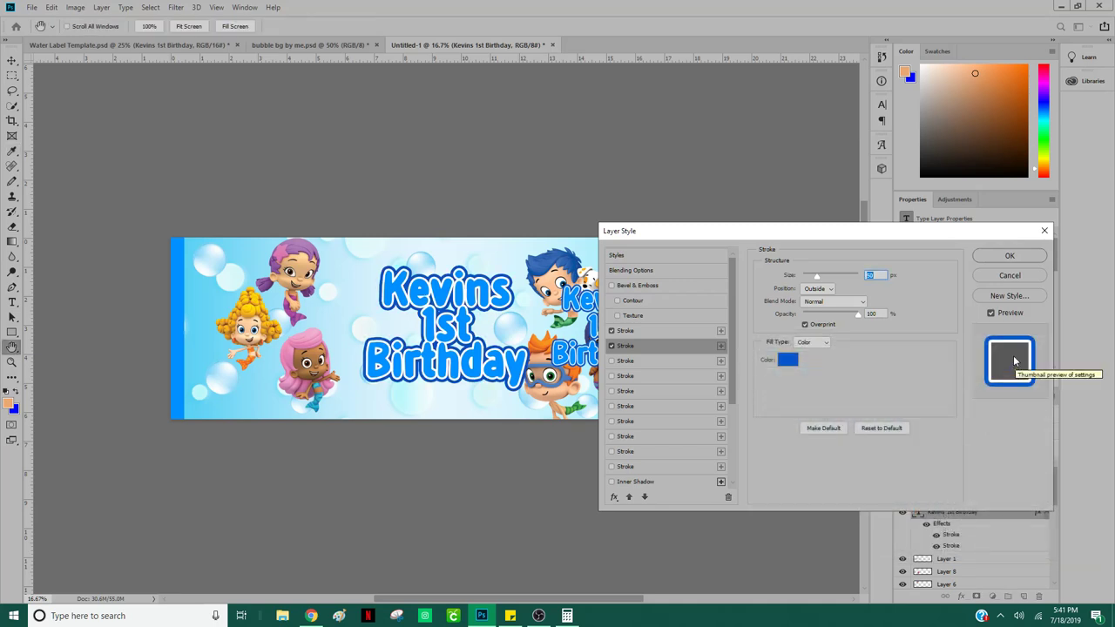
{"action": "left_click", "coordinate": [995, 254]}
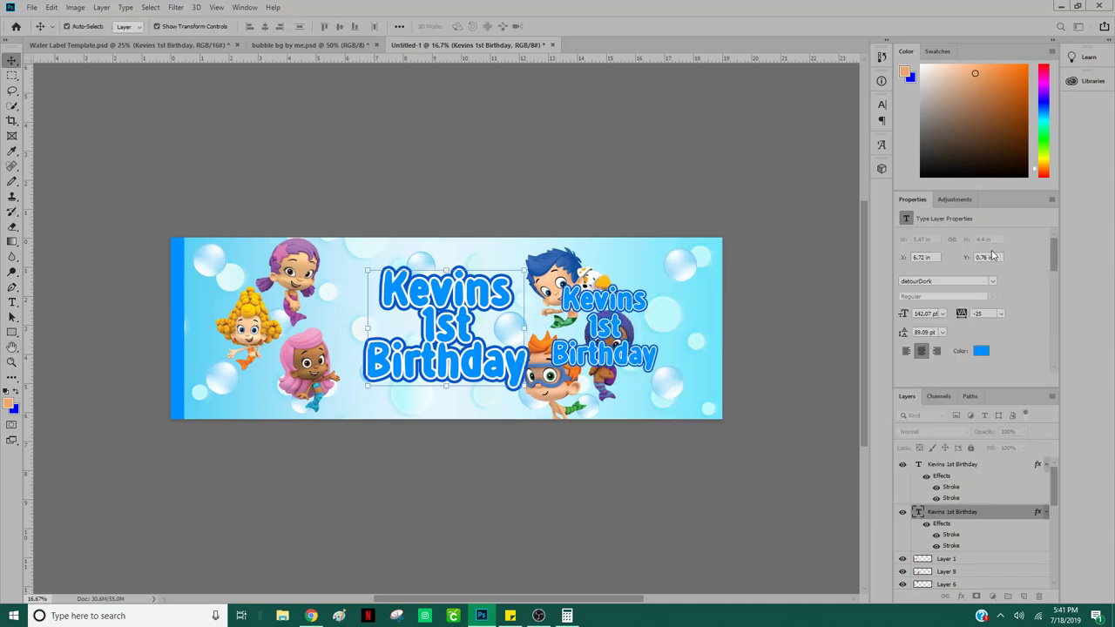
Step: Delete the larger original birthday title and move the copied title to the wrapper's center
{"action": "left_click", "coordinate": [639, 486]}
{"action": "left_click", "coordinate": [610, 329]}
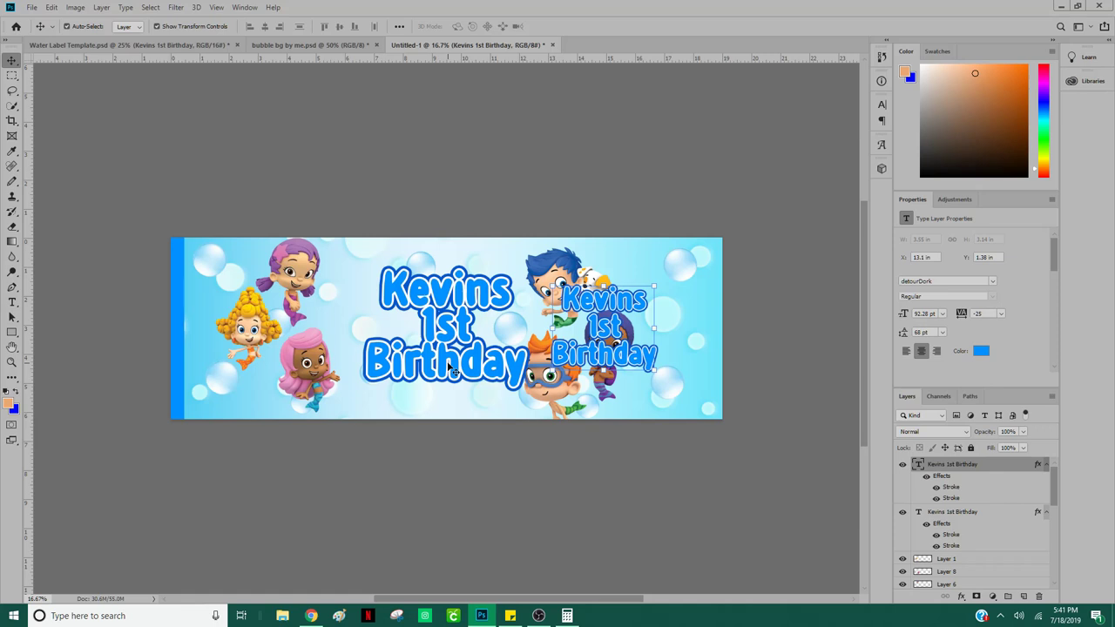
{"action": "key", "text": "alt+bracketleft"}
{"action": "key", "text": "alt+bracketleft"}
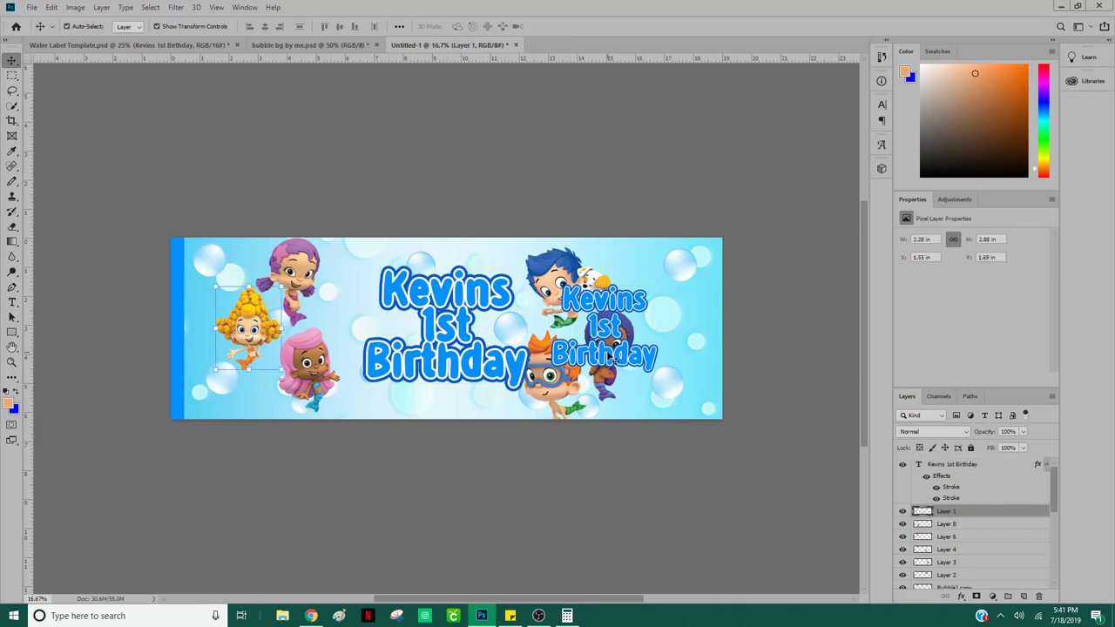
{"action": "key", "text": "ctrl+z"}
{"action": "left_click_drag", "start_coordinate": [613, 359], "coordinate": [460, 355]}
Step: Enlarge the copied birthday title proportionally to about 151 pt and center it on the wrapper between the two character groups
{"action": "left_click_drag", "start_coordinate": [382, 279], "coordinate": [367, 205]}
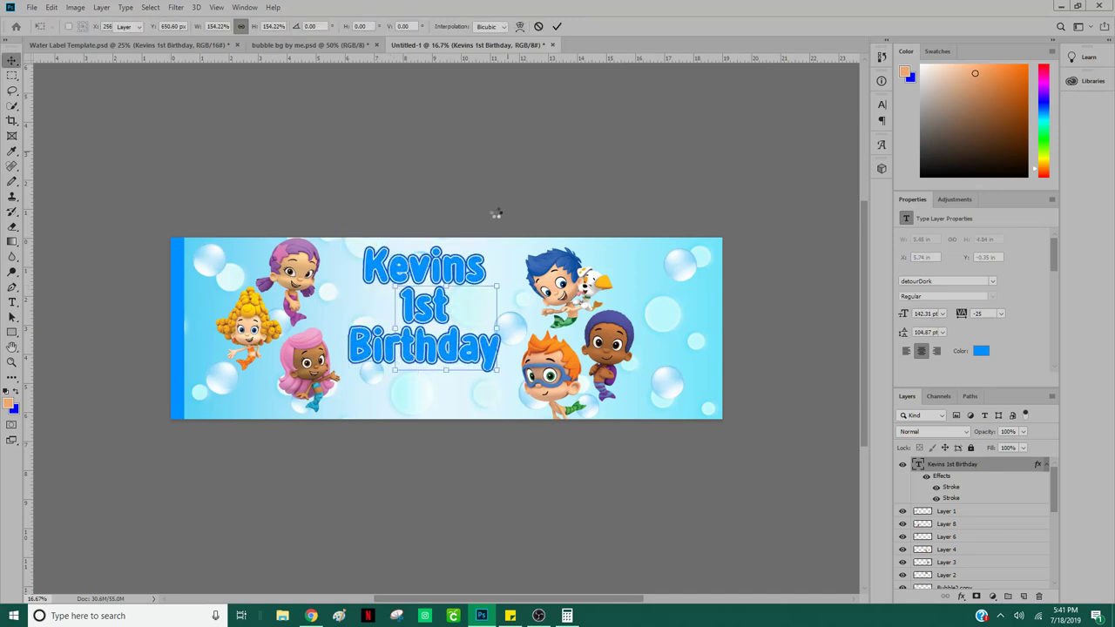
{"action": "double_click", "coordinate": [441, 276]}
{"action": "left_click_drag", "start_coordinate": [444, 277], "coordinate": [463, 295]}
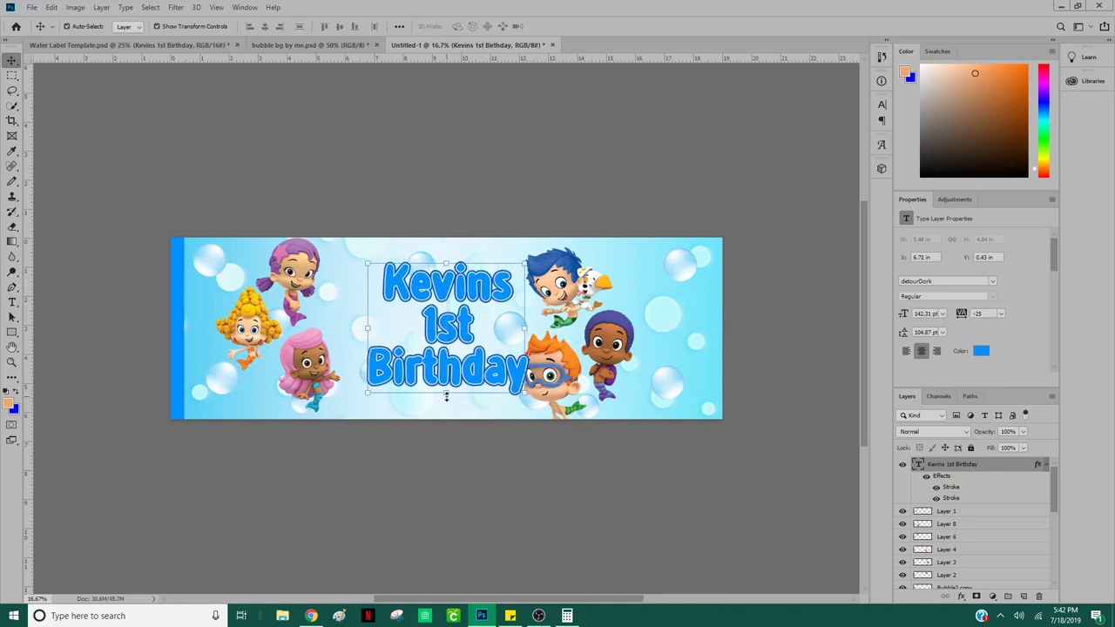
{"action": "left_click_drag", "start_coordinate": [446, 396], "coordinate": [450, 406]}
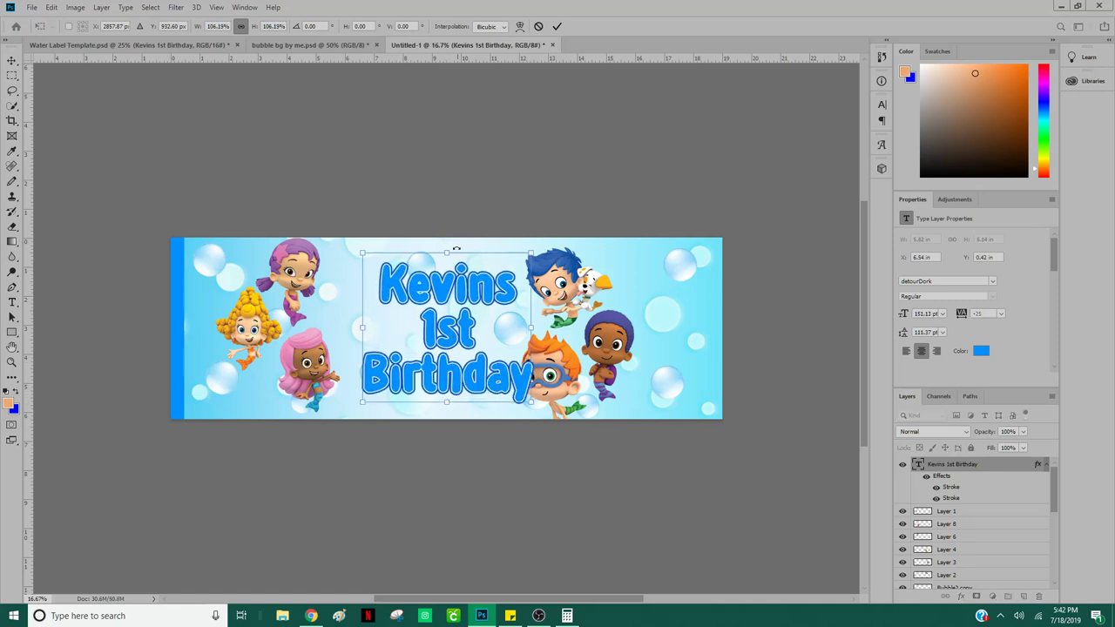
{"action": "left_click_drag", "start_coordinate": [453, 336], "coordinate": [449, 334]}
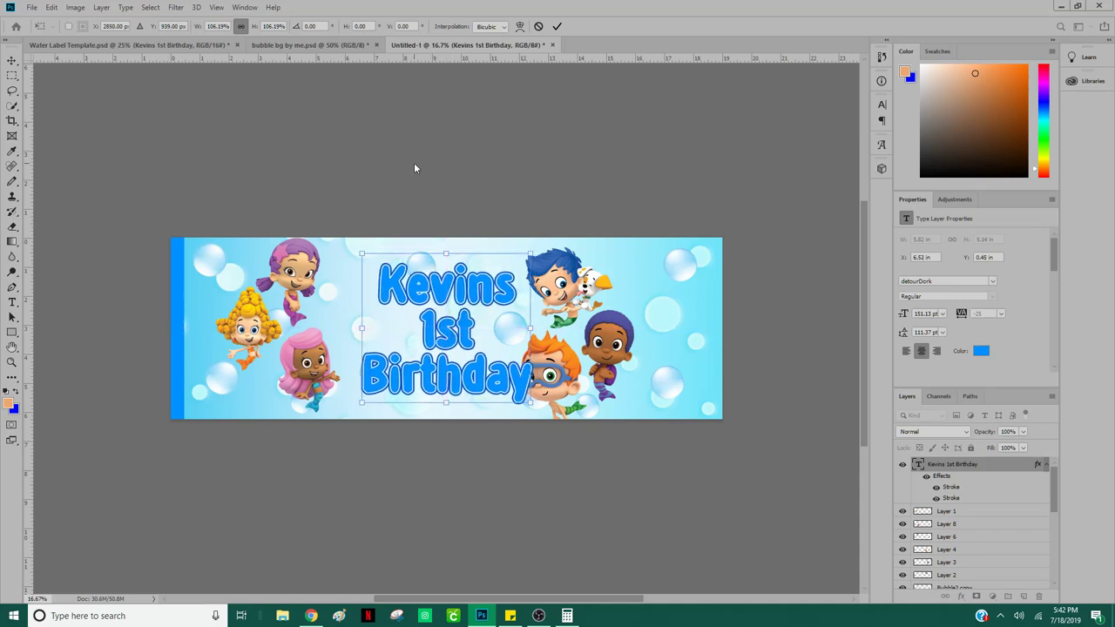
{"action": "key", "text": "Return"}
Step: Move the purple-haired, yellow-haired and pink-haired characters closer to the title's left side
{"action": "left_click_drag", "start_coordinate": [323, 275], "coordinate": [347, 277]}
{"action": "left_click_drag", "start_coordinate": [347, 275], "coordinate": [349, 269]}
{"action": "left_click_drag", "start_coordinate": [246, 321], "coordinate": [271, 312]}
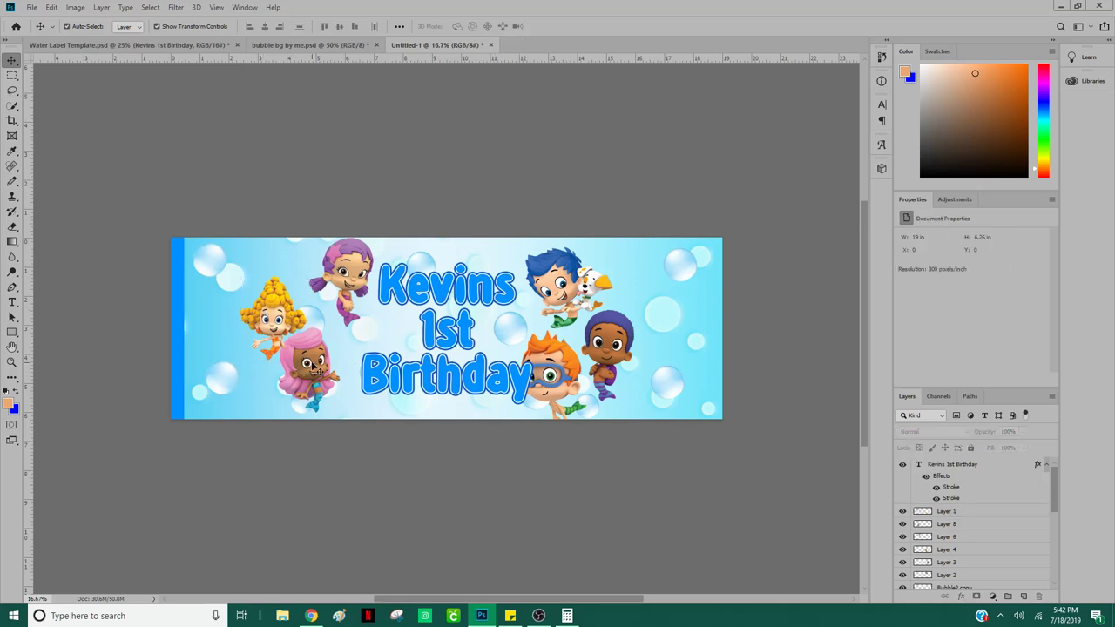
{"action": "left_click_drag", "start_coordinate": [341, 362], "coordinate": [354, 370]}
Step: Reposition the orange-haired boy clear of the title's last word and the boy with dark blue hair just to his right
{"action": "left_click_drag", "start_coordinate": [595, 335], "coordinate": [579, 386]}
{"action": "left_click", "coordinate": [575, 376]}
{"action": "key", "text": "Return"}
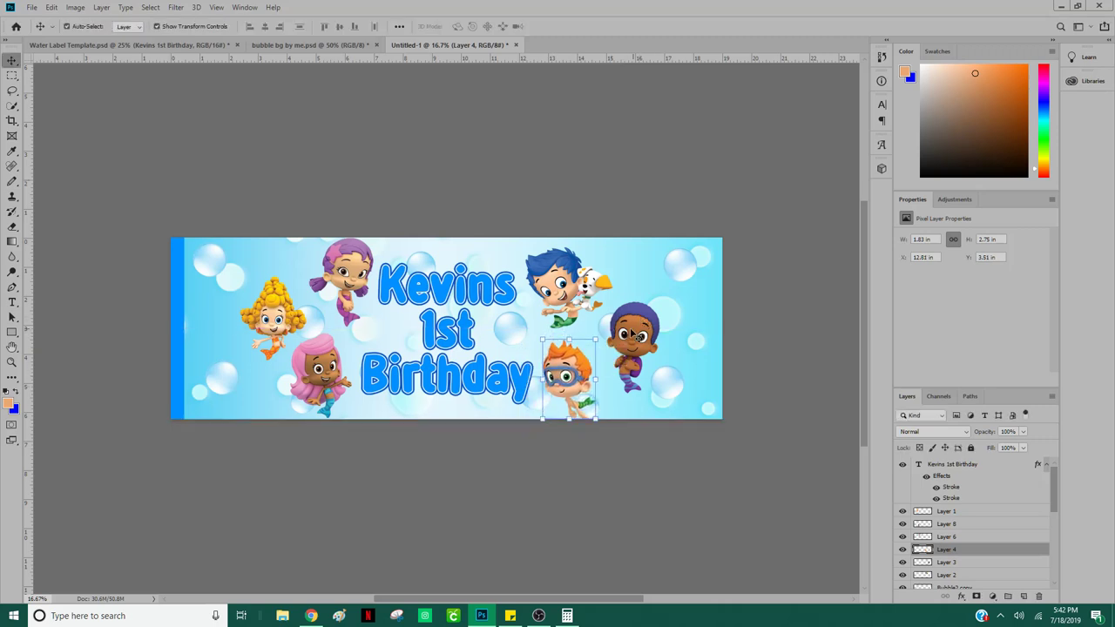
{"action": "left_click_drag", "start_coordinate": [639, 339], "coordinate": [625, 334]}
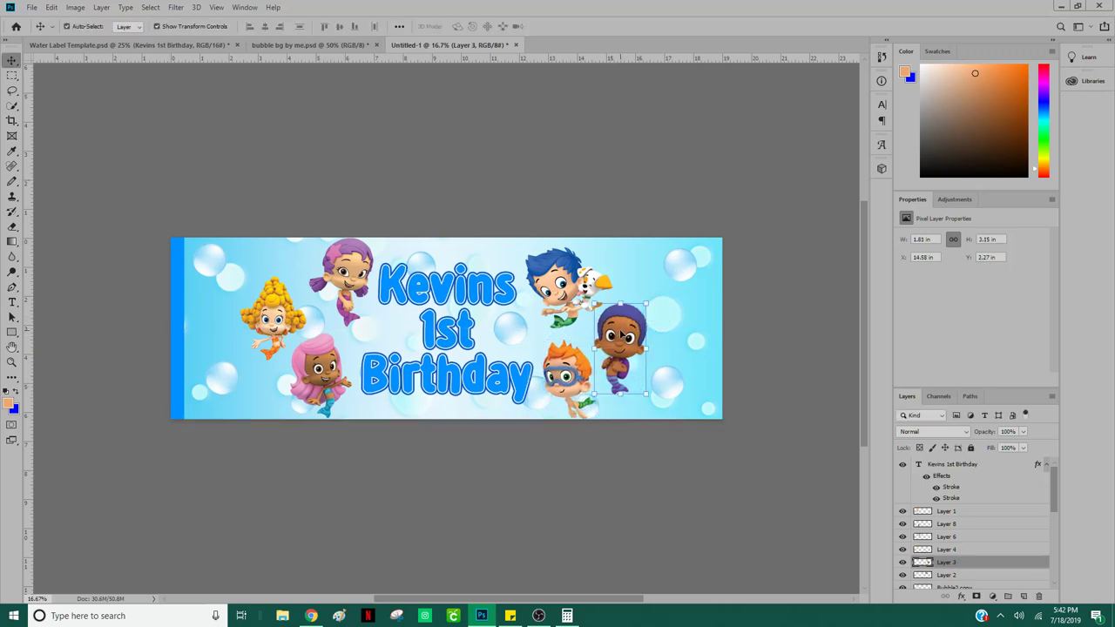
Step: Copy the orange fish from Water Label Template.psd and paste it into the wrapper
{"action": "left_click", "coordinate": [144, 44]}
{"action": "left_click", "coordinate": [311, 232]}
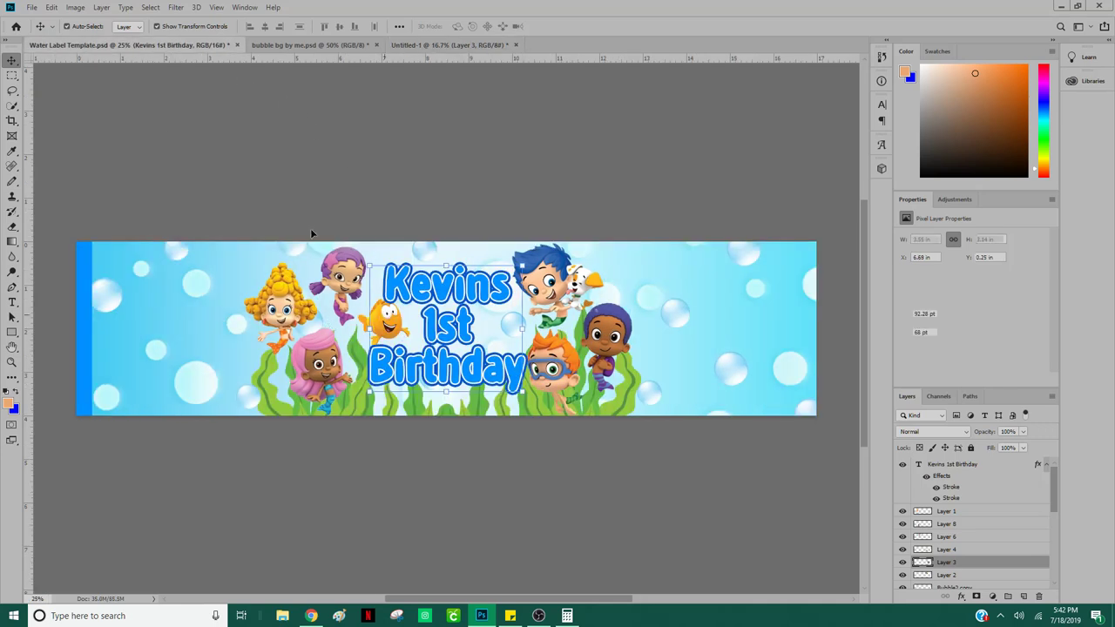
{"action": "left_click", "coordinate": [366, 327]}
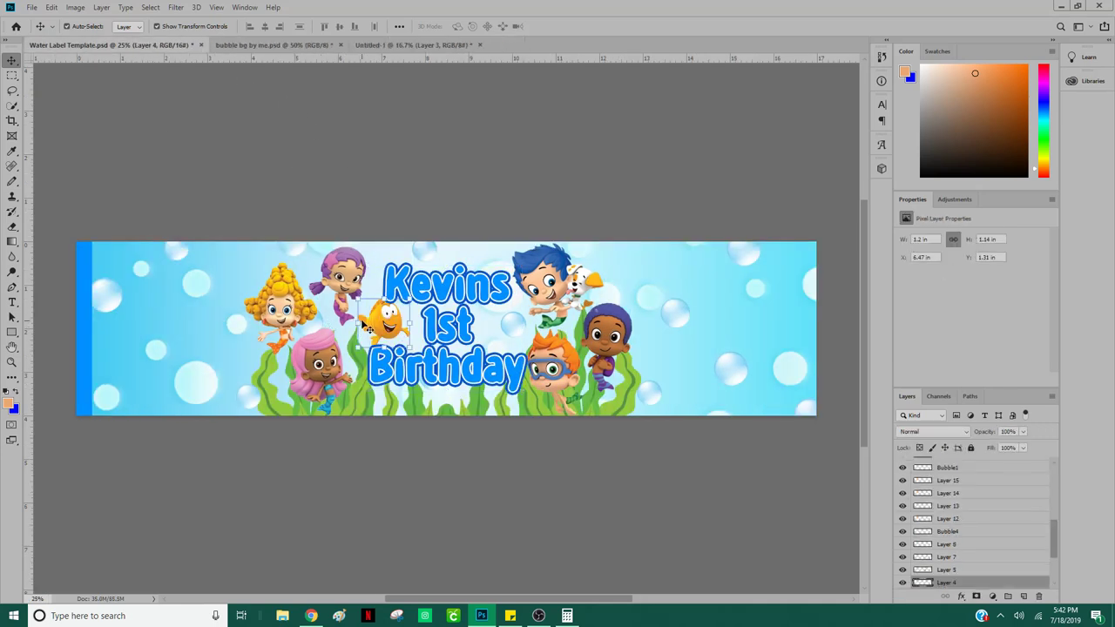
{"action": "left_click", "coordinate": [387, 44]}
{"action": "key", "text": "ctrl+v"}
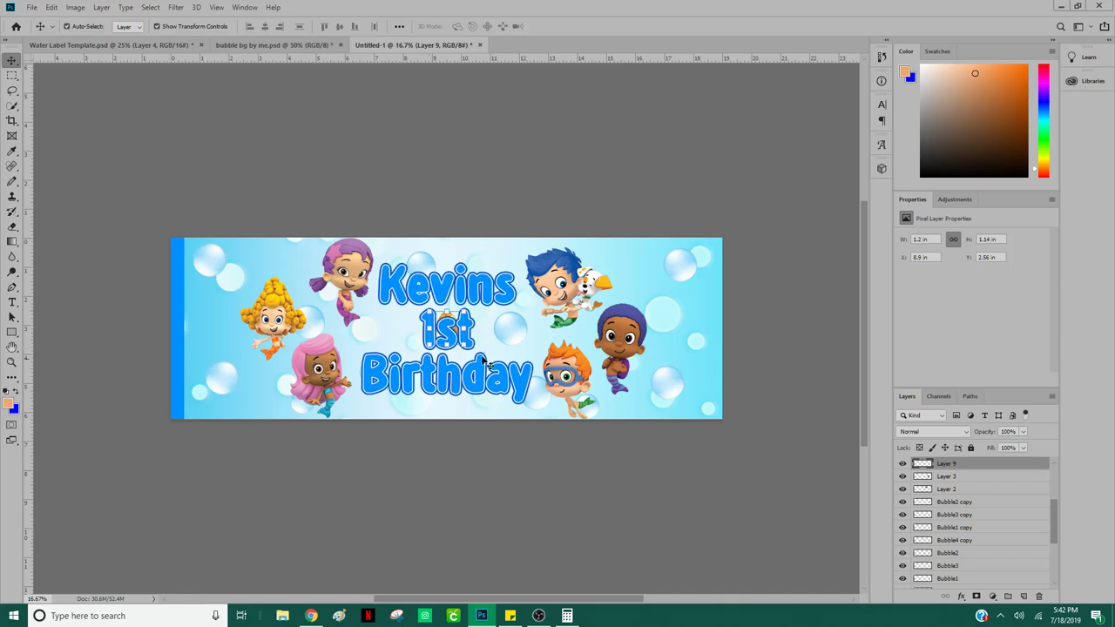
Step: Bring the orange fish to the front of the layer stack and place it just left of "1st"
{"action": "left_click", "coordinate": [101, 7]}
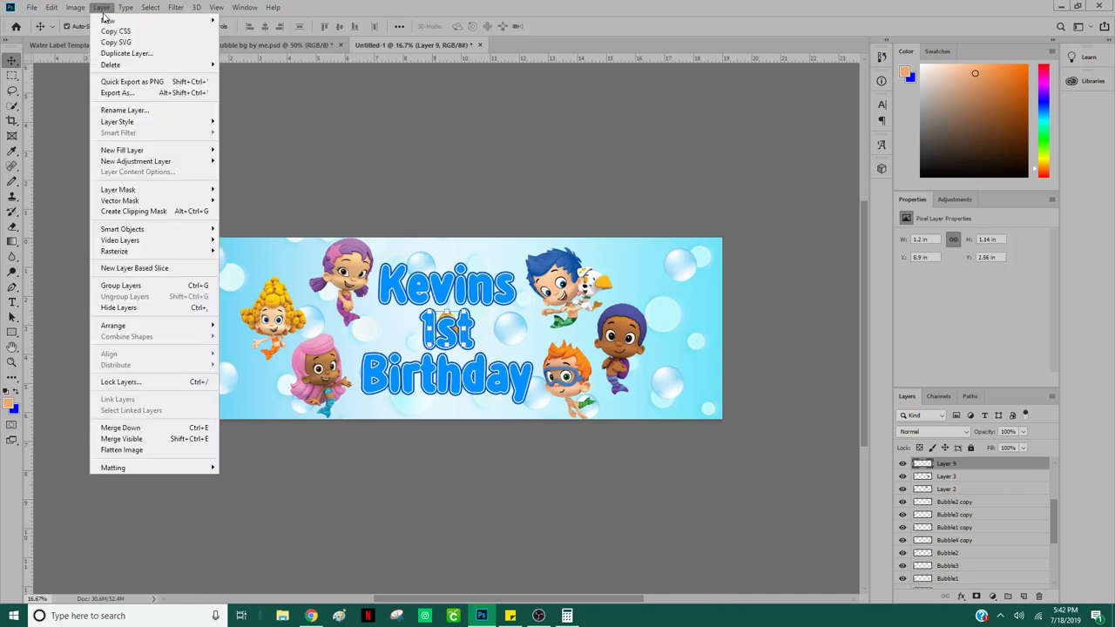
{"action": "mouse_move", "coordinate": [200, 329]}
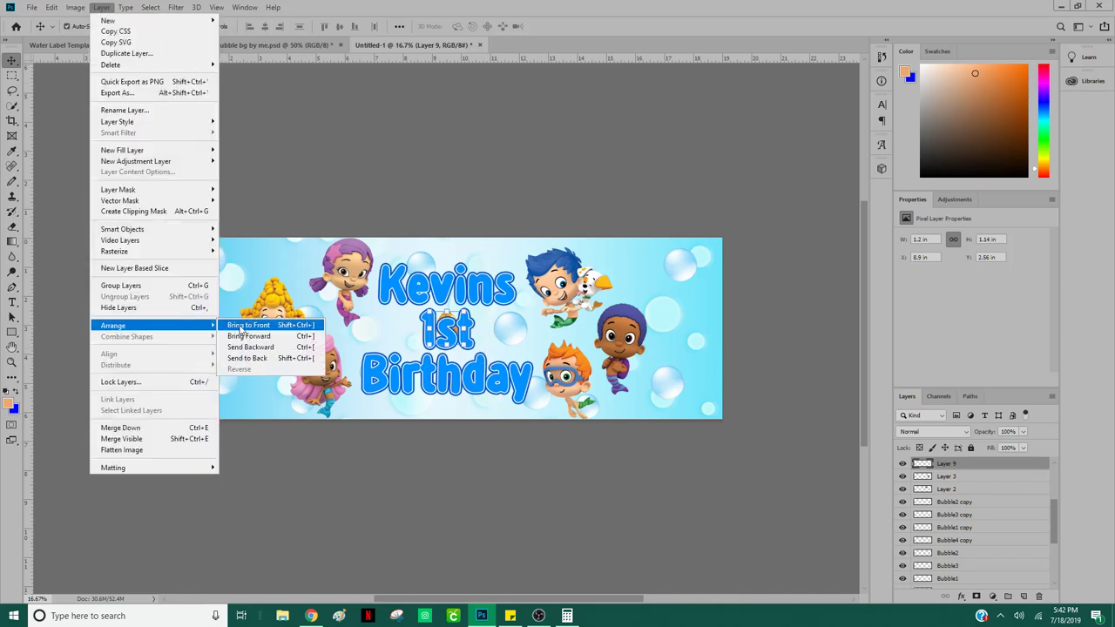
{"action": "left_click", "coordinate": [241, 329]}
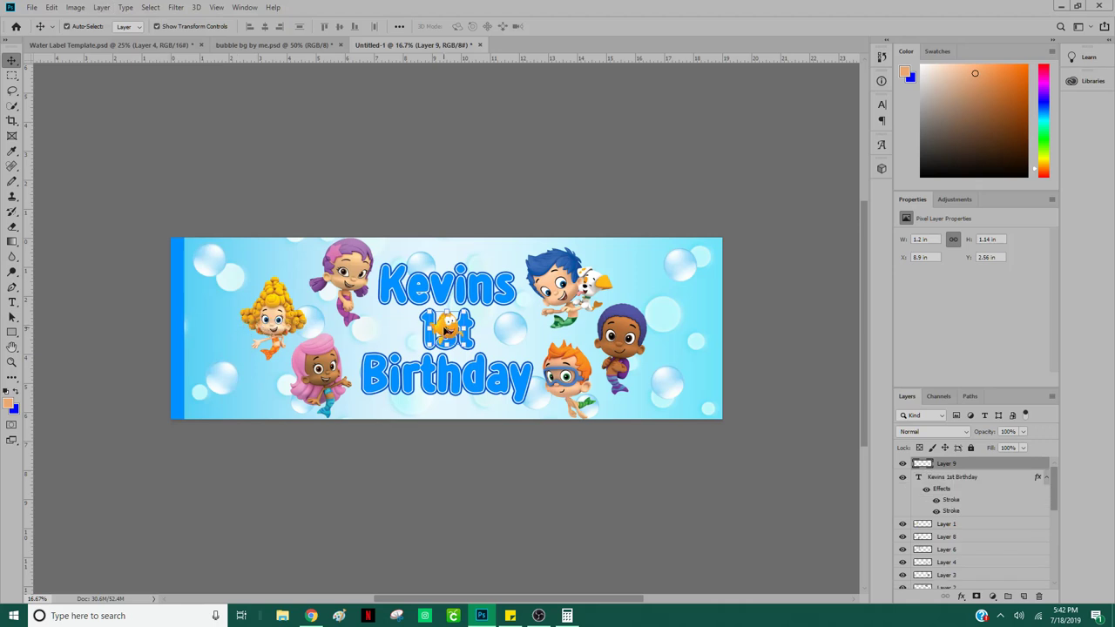
{"action": "left_click_drag", "start_coordinate": [381, 337], "coordinate": [381, 338]}
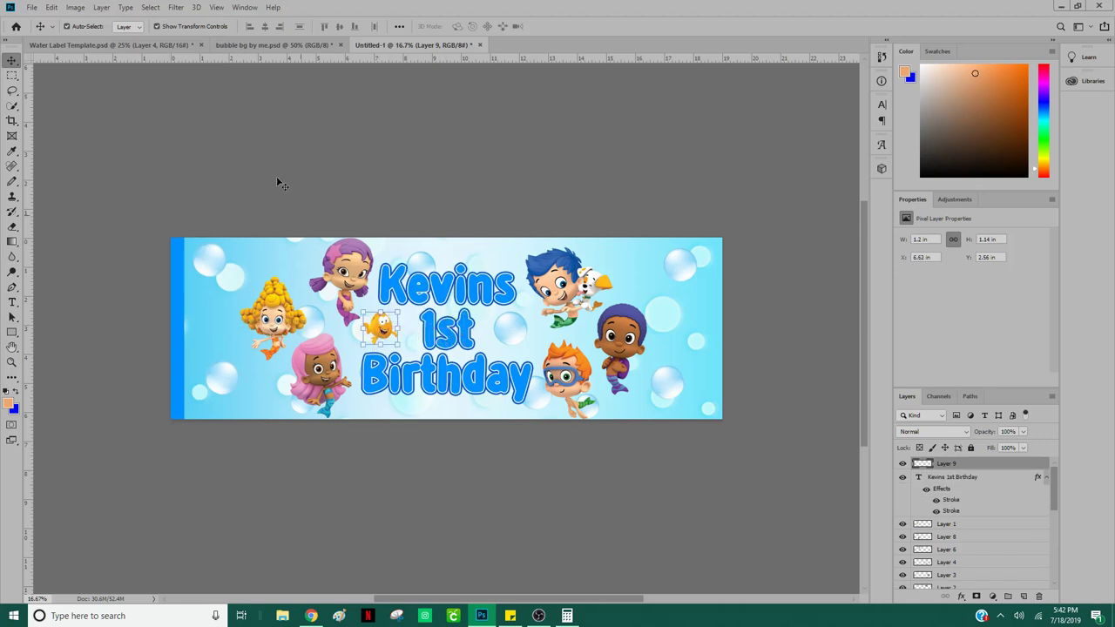
Step: Enlarge the orange fish proportionally to about 1.82 × 1.73 in beside "1st", and deselect it
{"action": "left_click", "coordinate": [103, 8]}
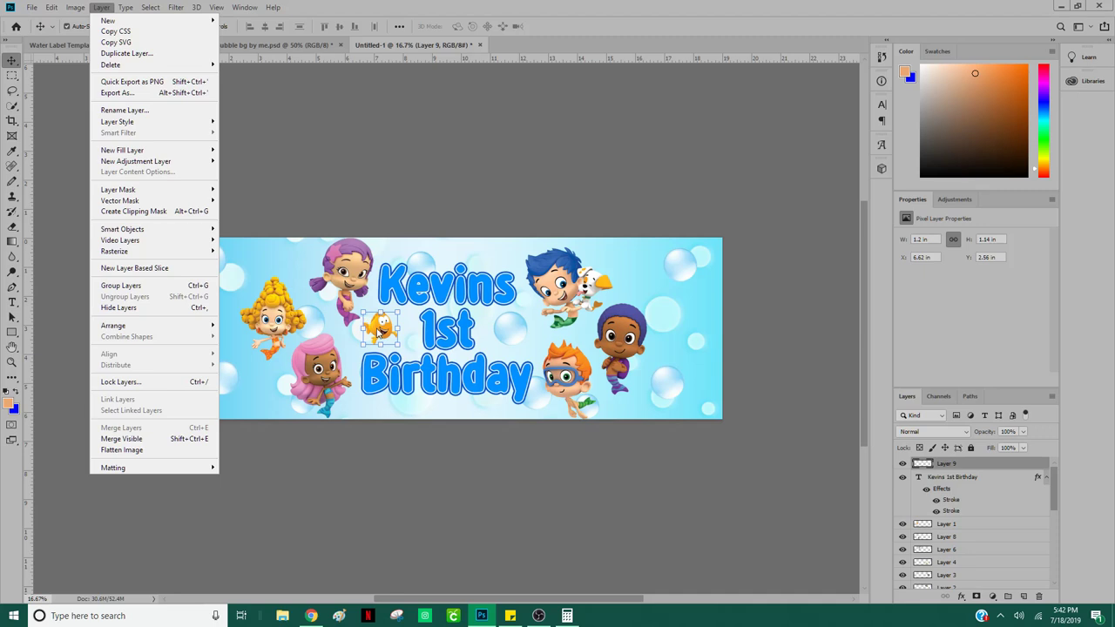
{"action": "mouse_move", "coordinate": [174, 325]}
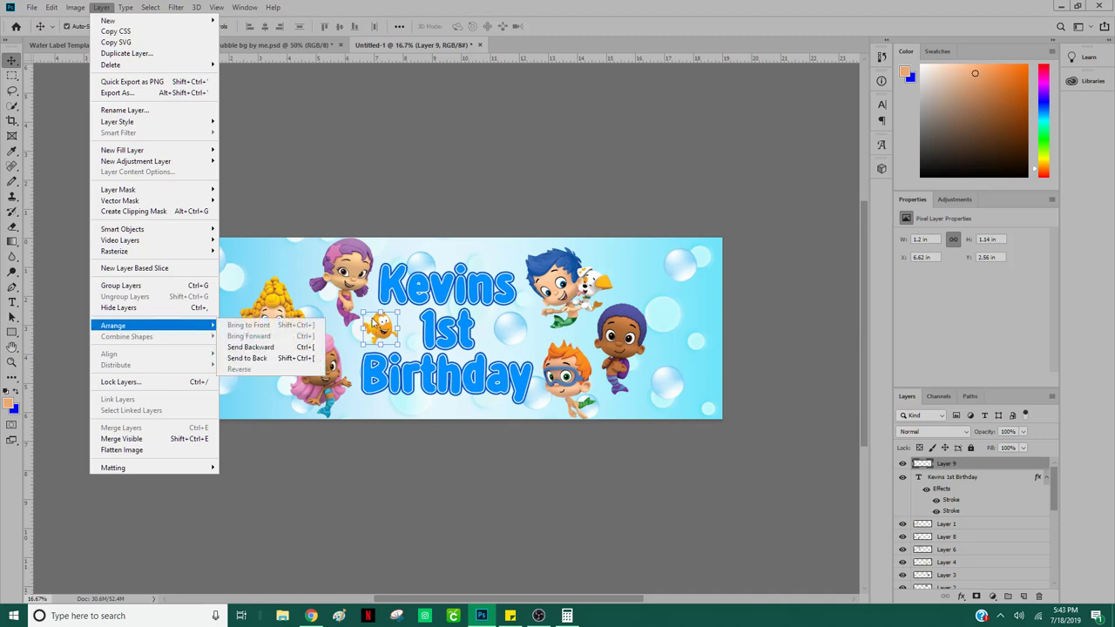
{"action": "left_click", "coordinate": [380, 328]}
{"action": "mouse_move", "coordinate": [397, 311]}
{"action": "left_mouse_down"}
{"action": "mouse_move", "coordinate": [417, 294]}
{"action": "mouse_move", "coordinate": [384, 324]}
{"action": "left_mouse_up"}
{"action": "left_click", "coordinate": [394, 142]}
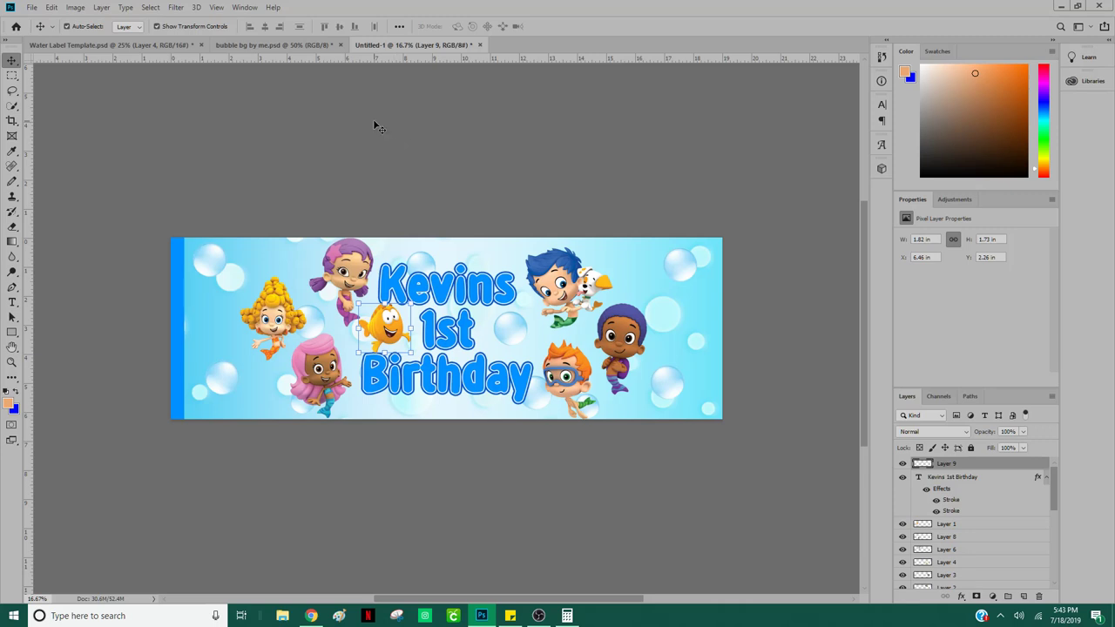
{"action": "left_click", "coordinate": [375, 130]}
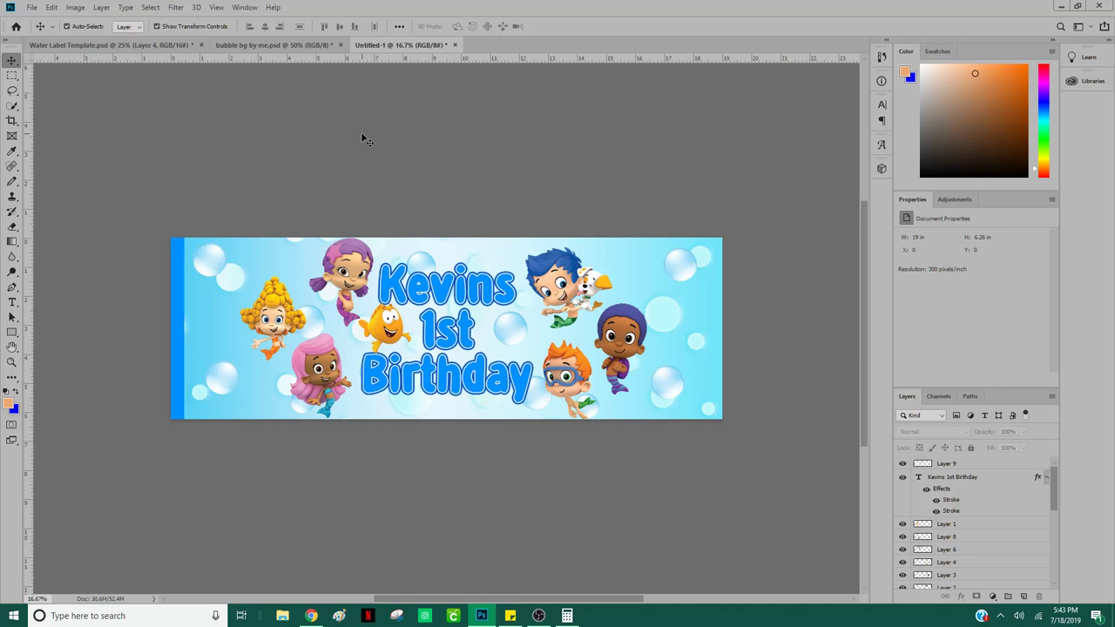
Step: Shift the yellow-haired character slightly toward the title and the purple-haired character slightly down from the upper edge
{"action": "left_click_drag", "start_coordinate": [272, 305], "coordinate": [284, 305]}
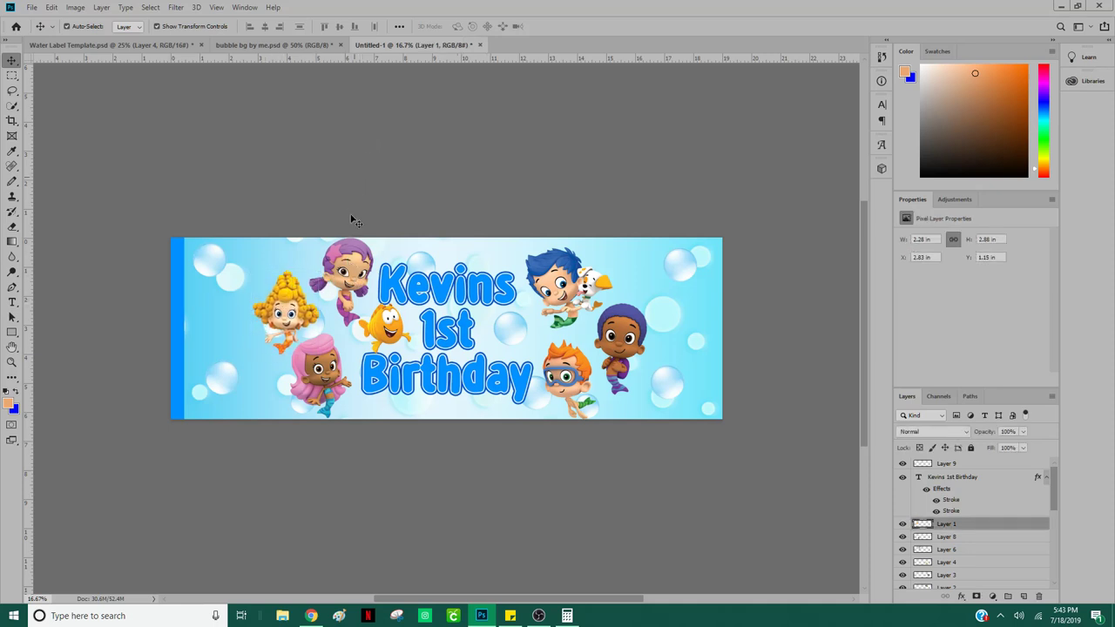
{"action": "left_click_drag", "start_coordinate": [351, 245], "coordinate": [348, 256]}
{"action": "left_click", "coordinate": [414, 141]}
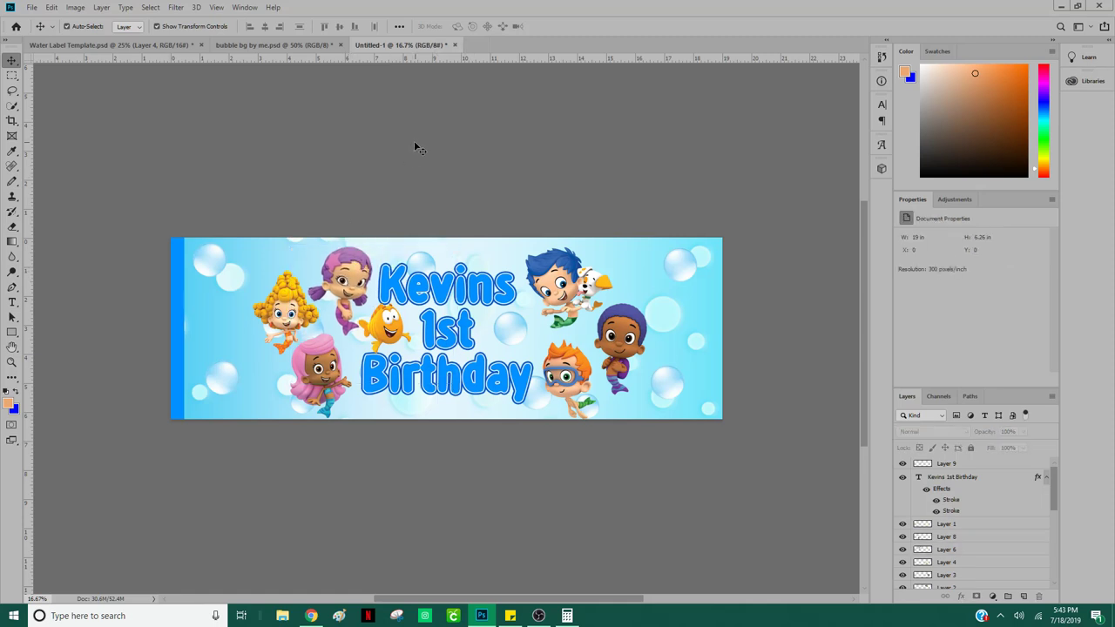
Step: Copy the seaweed from Water Label Template.psd into the wrapper and place it along the lower edge, right of center
{"action": "left_click", "coordinate": [137, 44]}
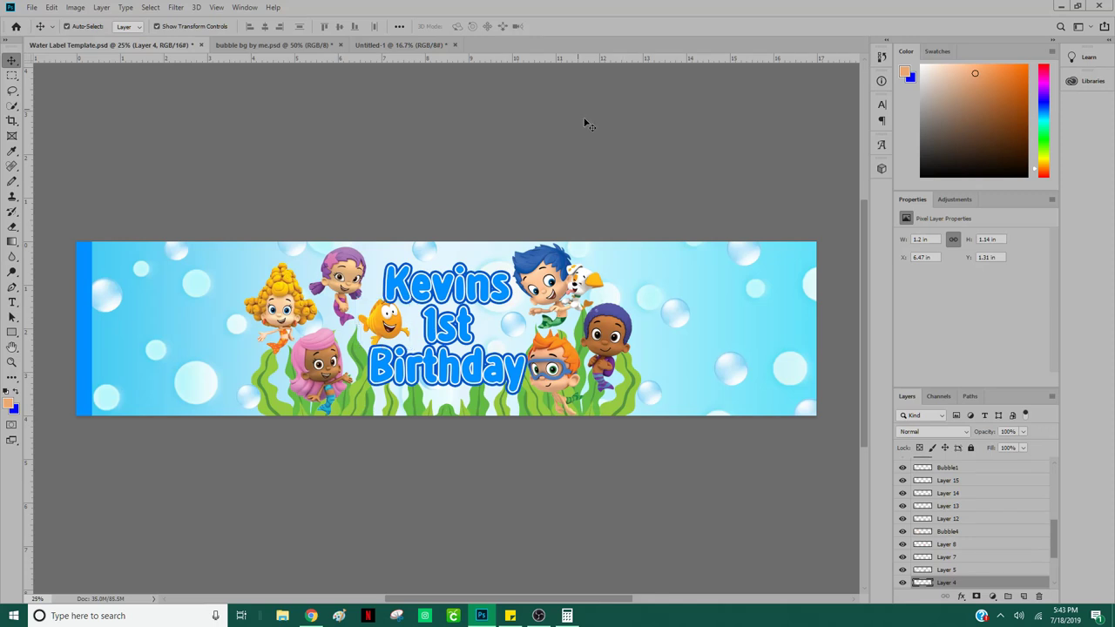
{"action": "key", "text": "ctrl+v"}
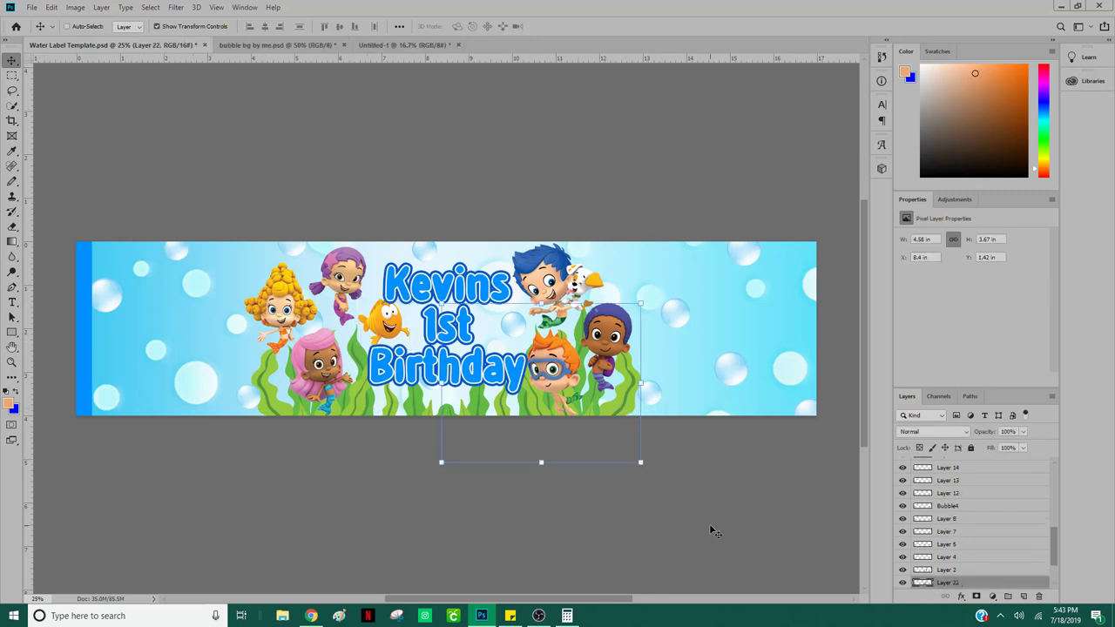
{"action": "left_click", "coordinate": [380, 45]}
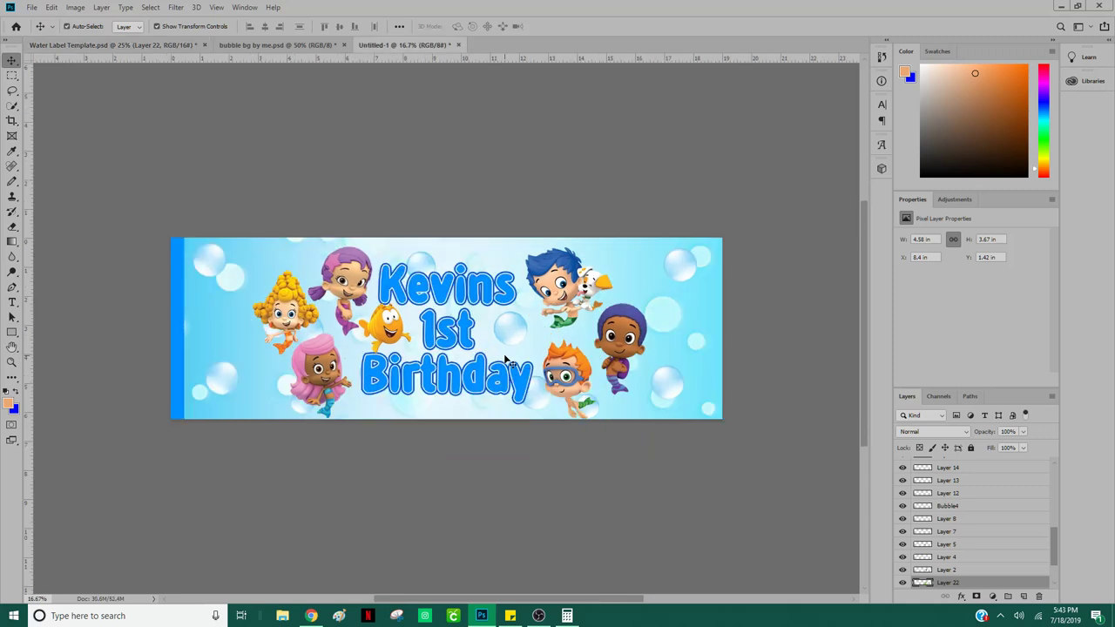
{"action": "key", "text": "ctrl+v"}
{"action": "left_click_drag", "start_coordinate": [491, 337], "coordinate": [559, 417]}
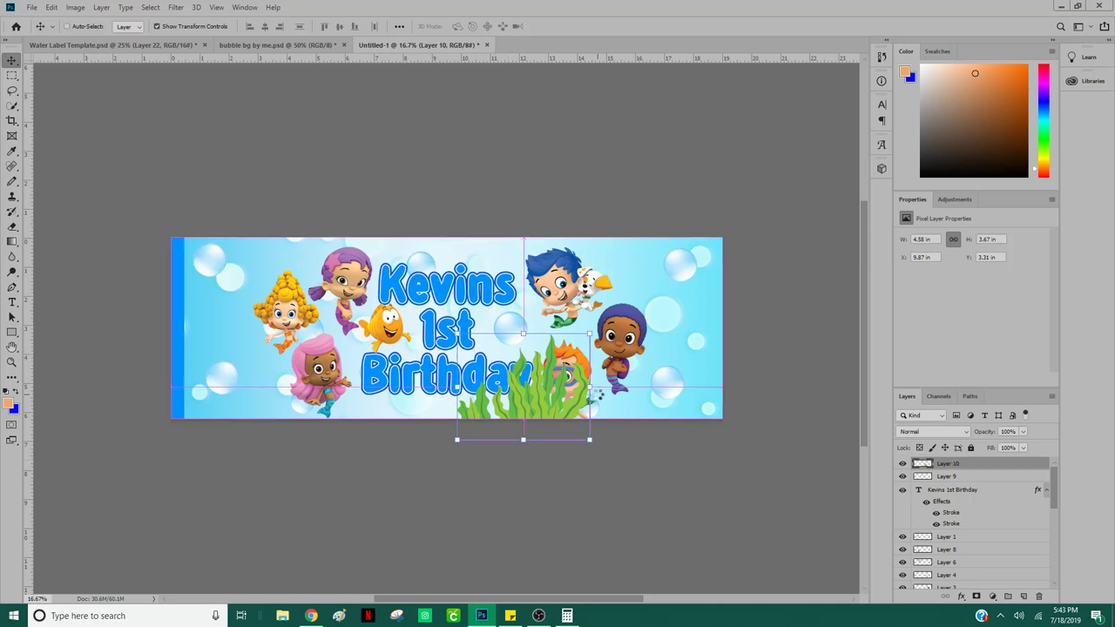
Step: Duplicate the seaweed, flip the copy horizontally and place it along the lower edge, left of center
{"action": "key", "text": "ctrl+j"}
{"action": "left_click_drag", "start_coordinate": [550, 385], "coordinate": [423, 364]}
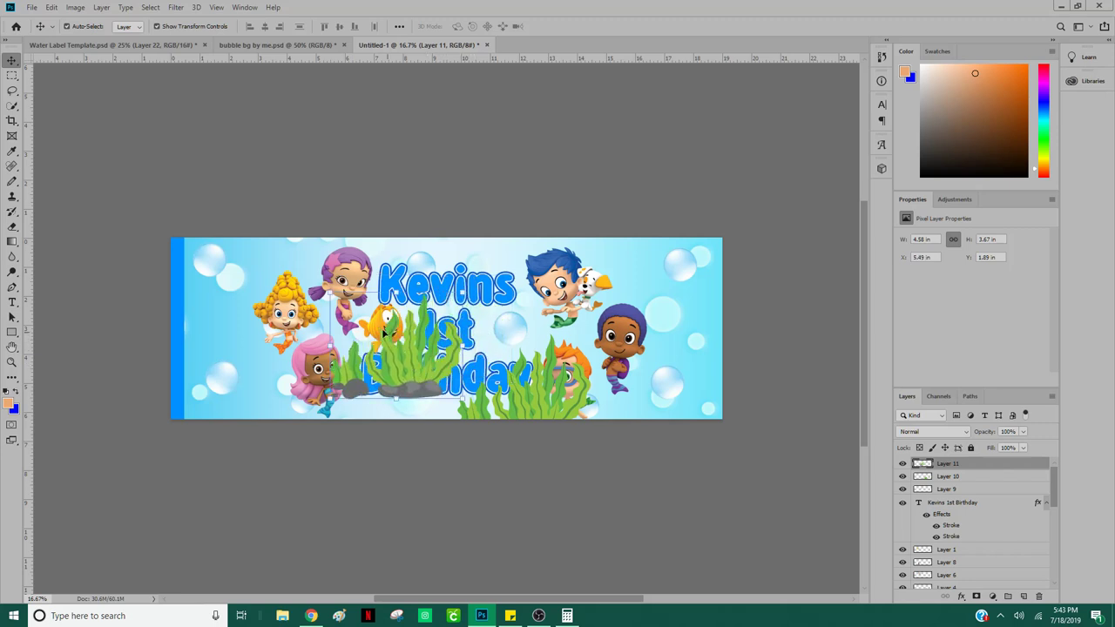
{"action": "left_click", "coordinate": [51, 7]}
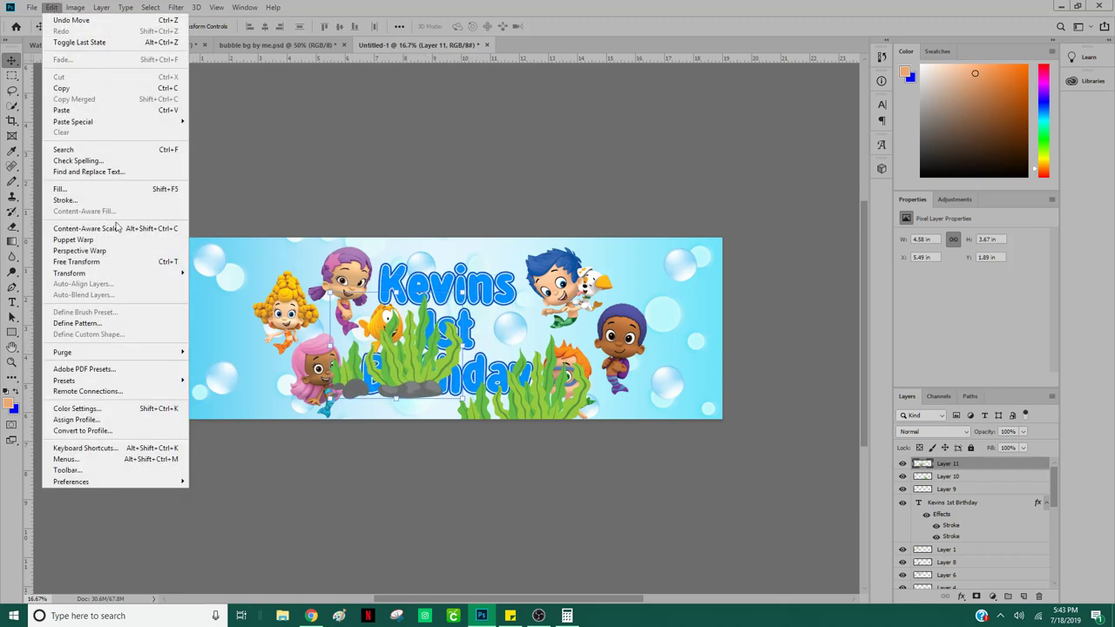
{"action": "mouse_move", "coordinate": [124, 273]}
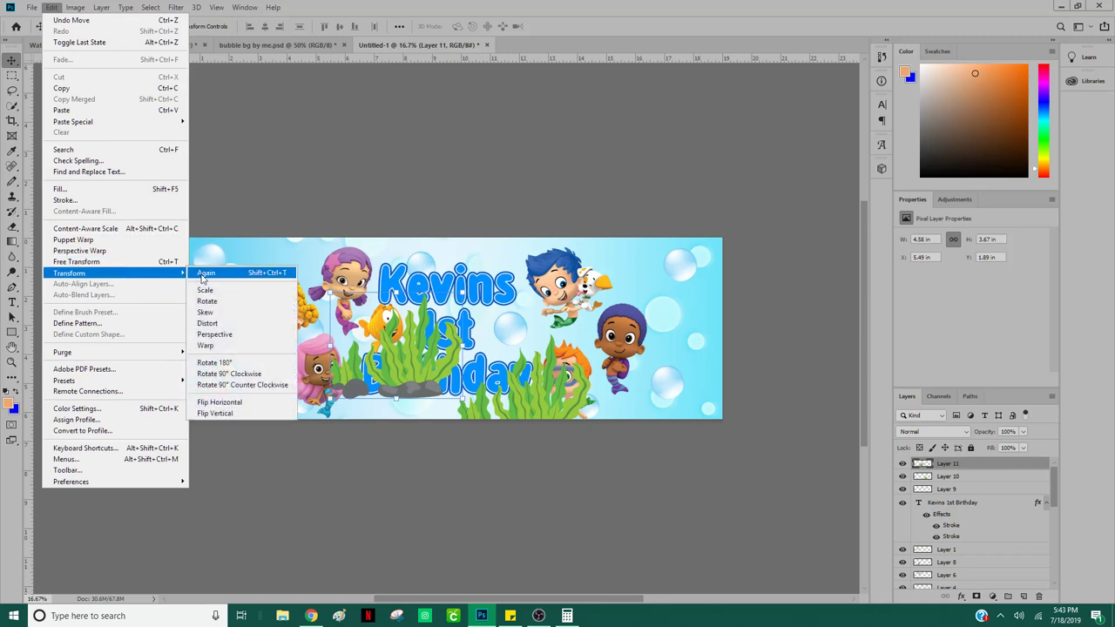
{"action": "left_click", "coordinate": [229, 404]}
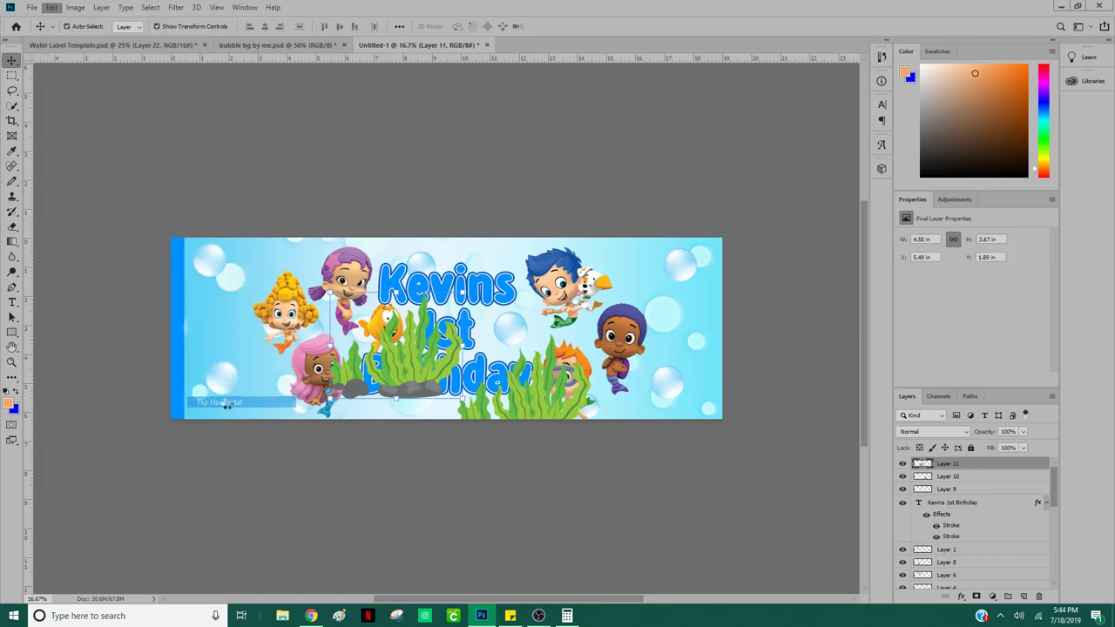
{"action": "left_click_drag", "start_coordinate": [390, 371], "coordinate": [374, 415]}
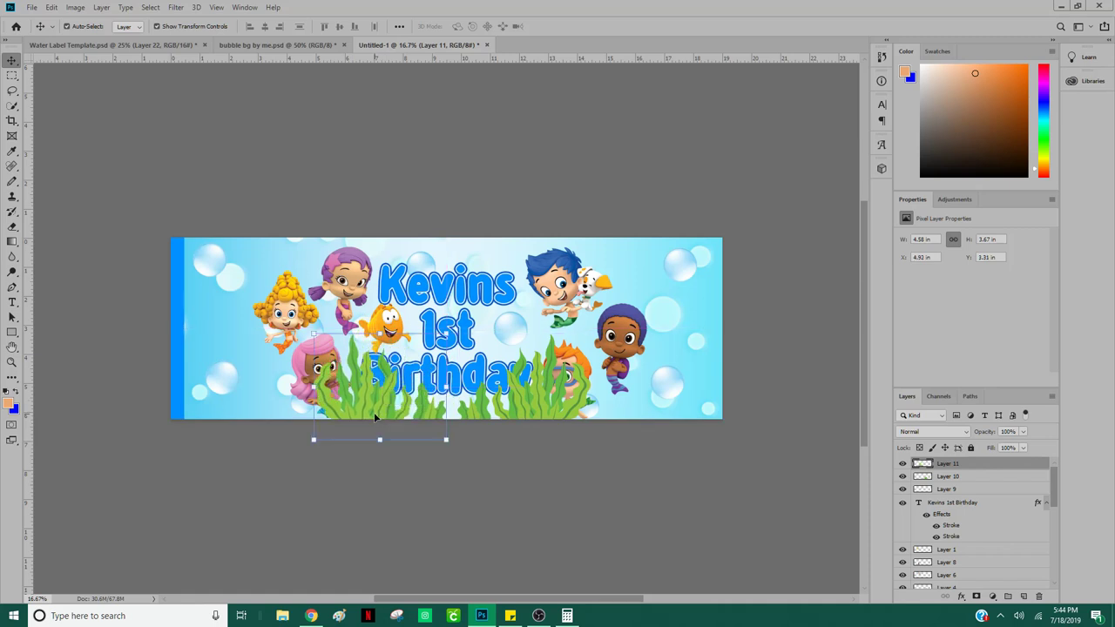
Step: Move both seaweed layers down the stacking order to sit directly above the background layer, Layer 0
{"action": "left_click", "coordinate": [991, 477], "text": "shift"}
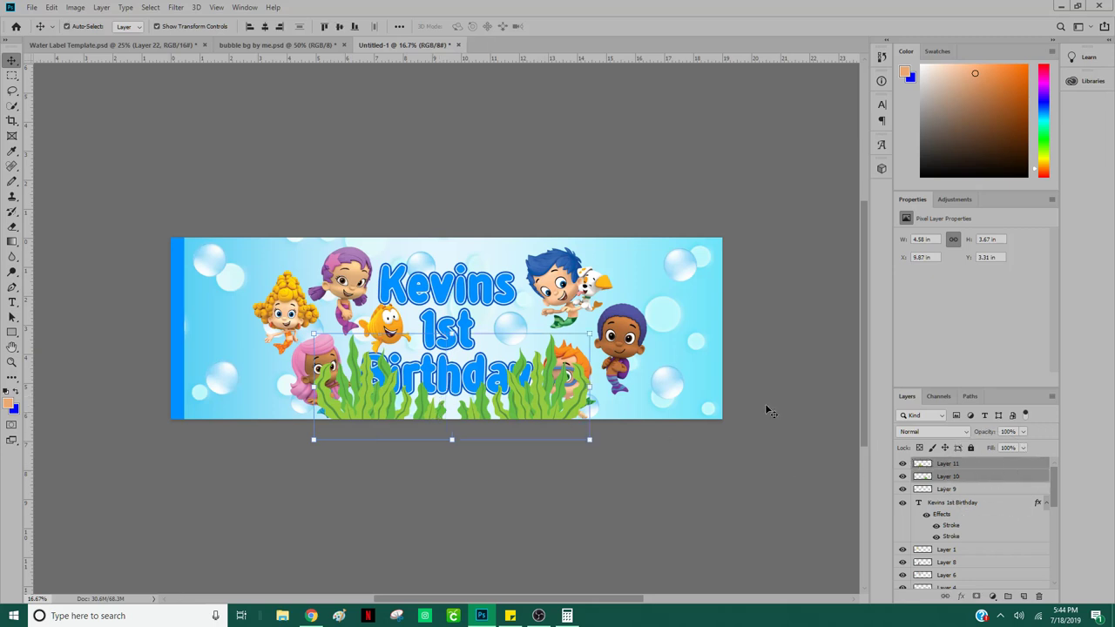
{"action": "left_click", "coordinate": [101, 7]}
{"action": "mouse_move", "coordinate": [185, 328]}
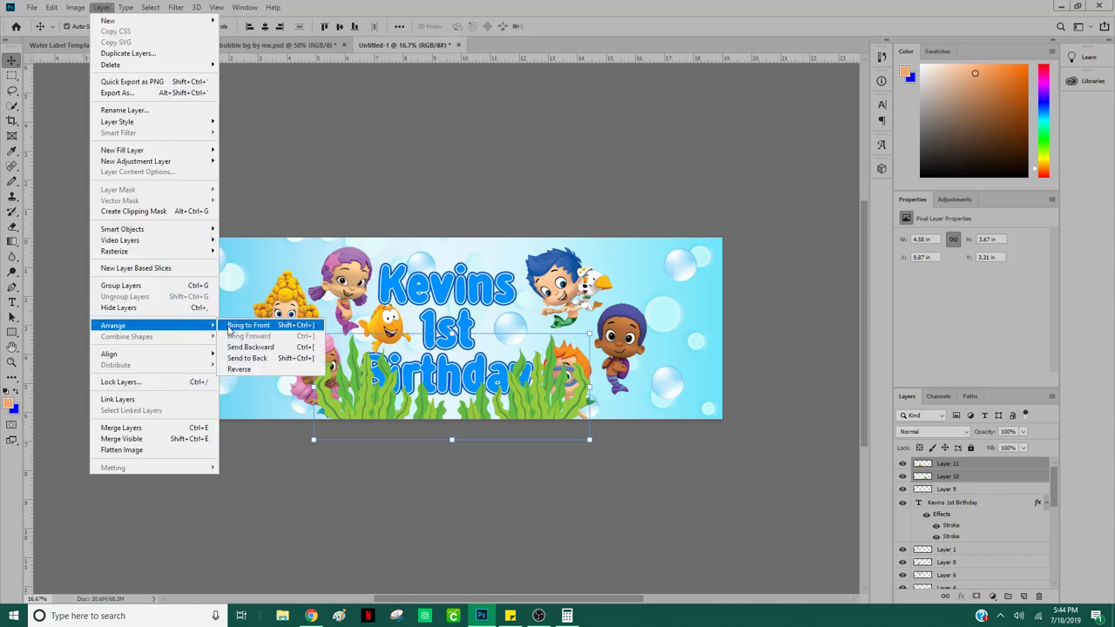
{"action": "left_click", "coordinate": [249, 358]}
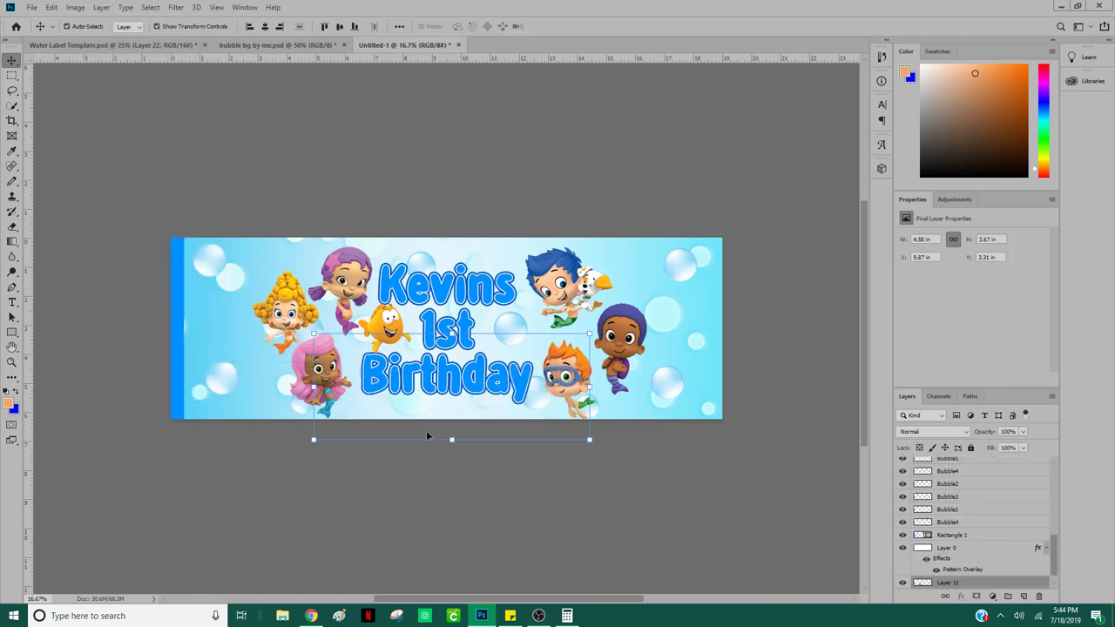
{"action": "scroll", "coordinate": [958, 557], "scroll_direction": "down", "scroll_amount": 1}
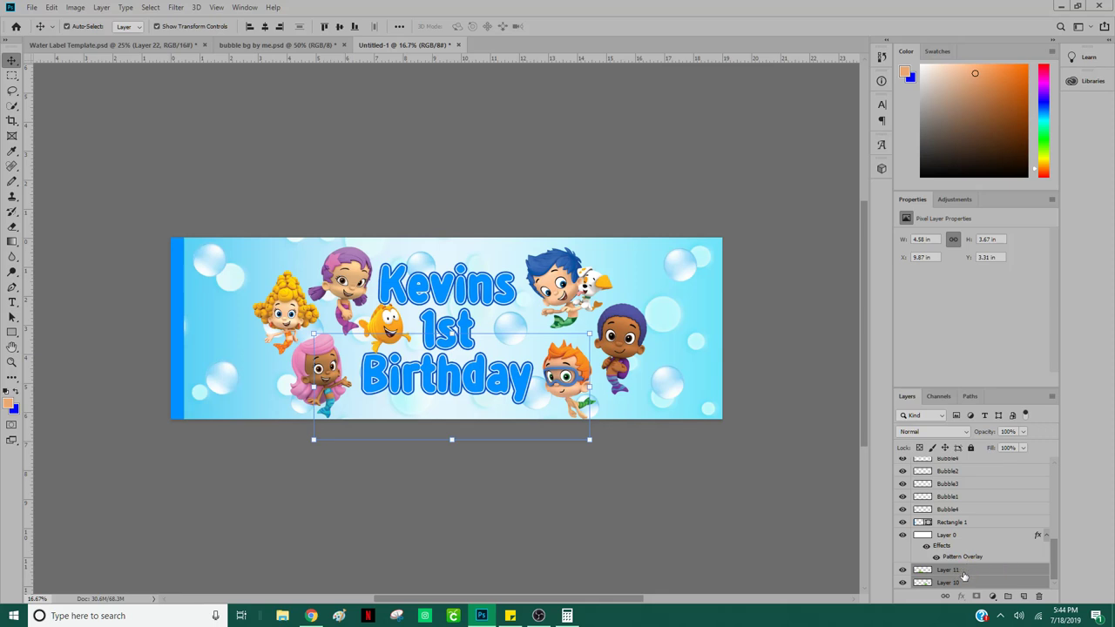
{"action": "left_click_drag", "start_coordinate": [962, 571], "coordinate": [959, 534]}
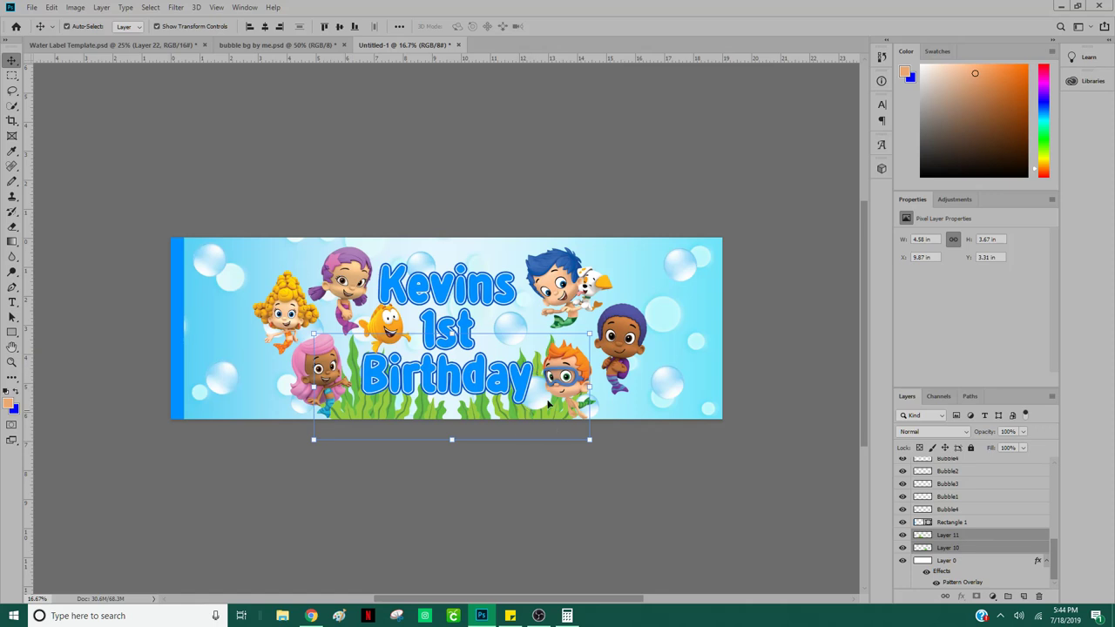
Step: Move the two seaweed layers, Layer 11 and Layer 10, up the stacking order to sit between Bubble2 copy and Bubble3 copy
{"action": "key", "text": "ctrl+bracketright"}
{"action": "key", "text": "ctrl+bracketright"}
{"action": "key", "text": "ctrl+bracketright"}
{"action": "key", "text": "ctrl+bracketright"}
{"action": "key", "text": "ctrl+bracketright"}
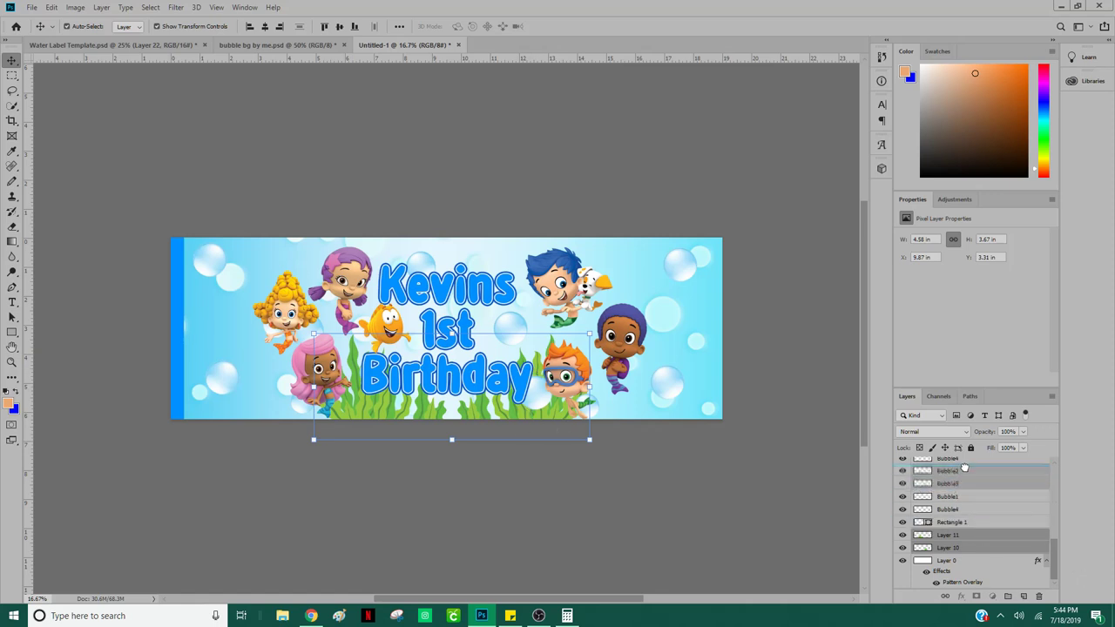
{"action": "scroll", "coordinate": [975, 507], "scroll_direction": "up", "scroll_amount": 3}
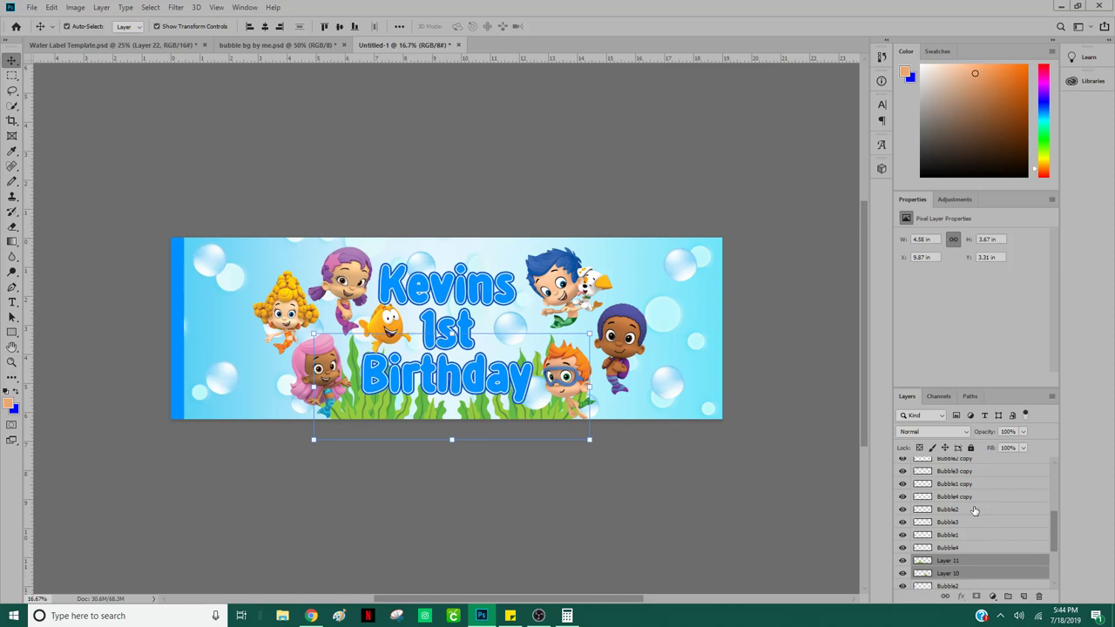
{"action": "left_click_drag", "start_coordinate": [983, 562], "coordinate": [977, 470]}
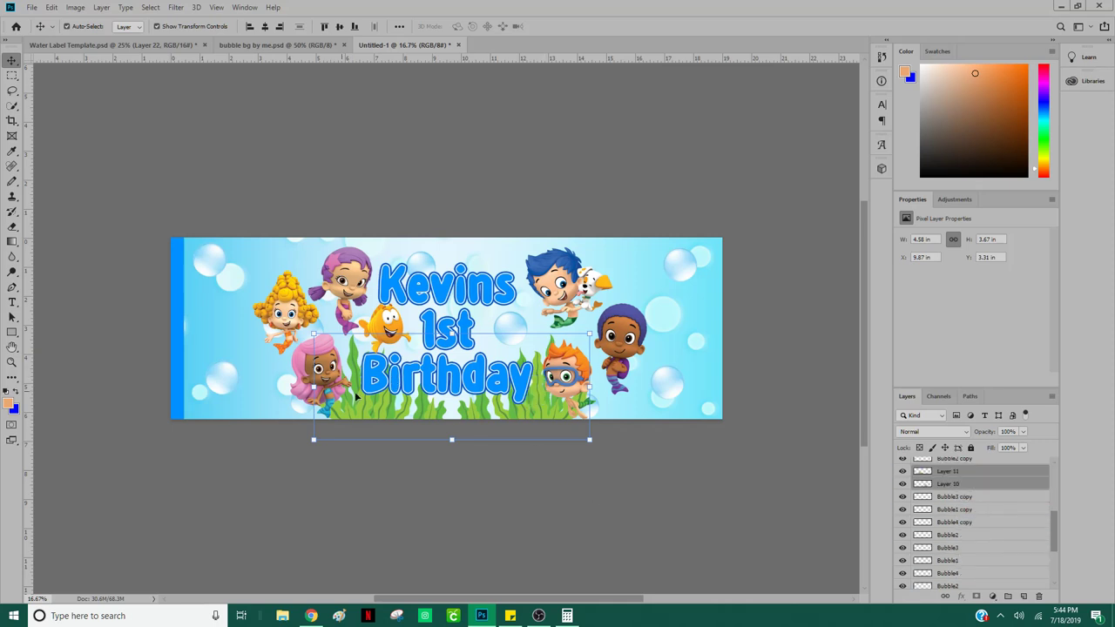
{"action": "left_click", "coordinate": [729, 494]}
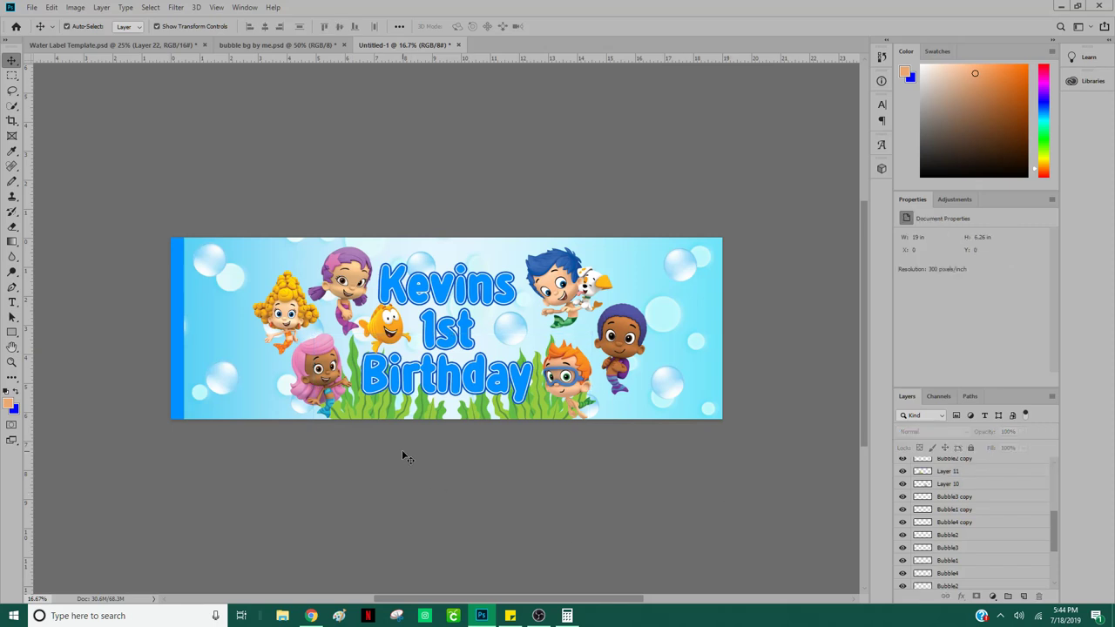
Step: Save the wrapper in the Downloads folder as a PNG named pringles wrap, using the large file size option
{"action": "left_click", "coordinate": [31, 8]}
{"action": "left_click", "coordinate": [259, 122]}
{"action": "left_click", "coordinate": [31, 7]}
{"action": "left_click", "coordinate": [77, 137]}
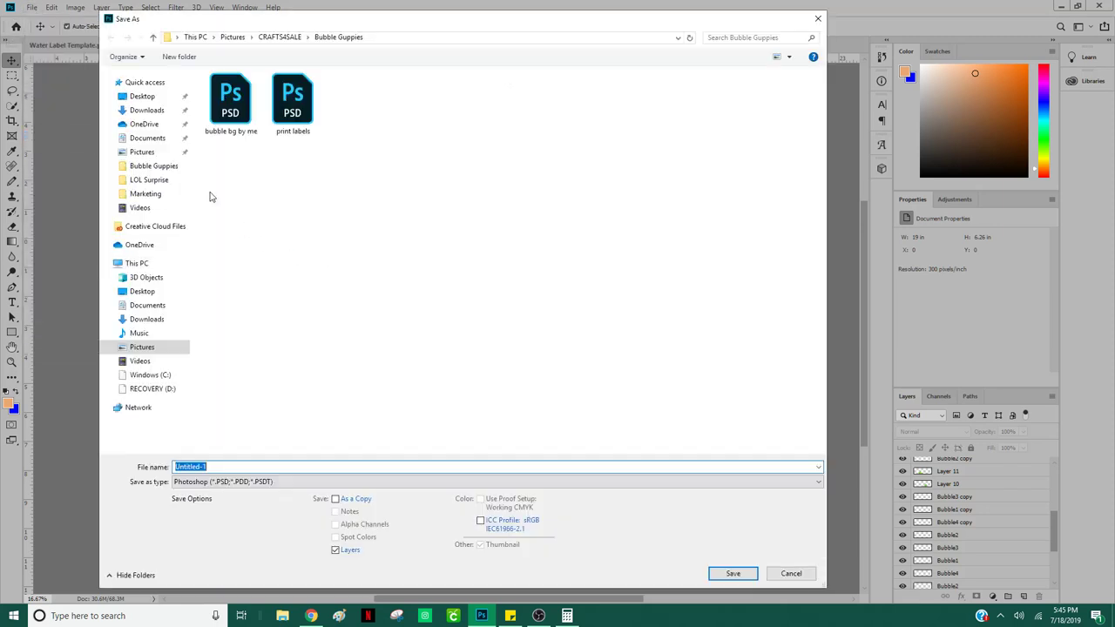
{"action": "left_click", "coordinate": [147, 110]}
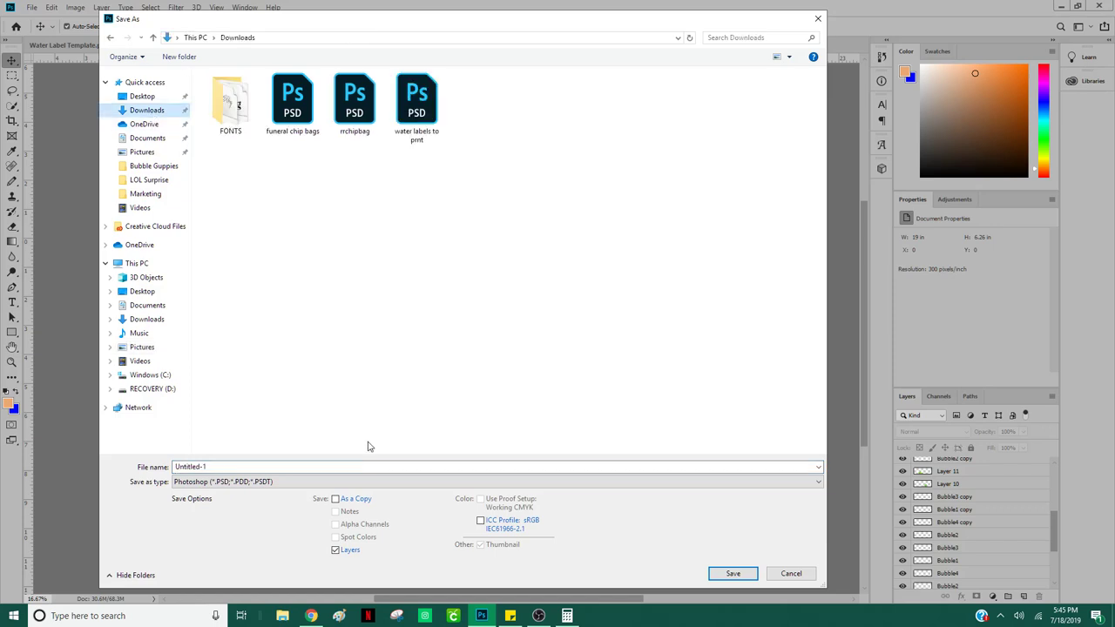
{"action": "left_click", "coordinate": [239, 486]}
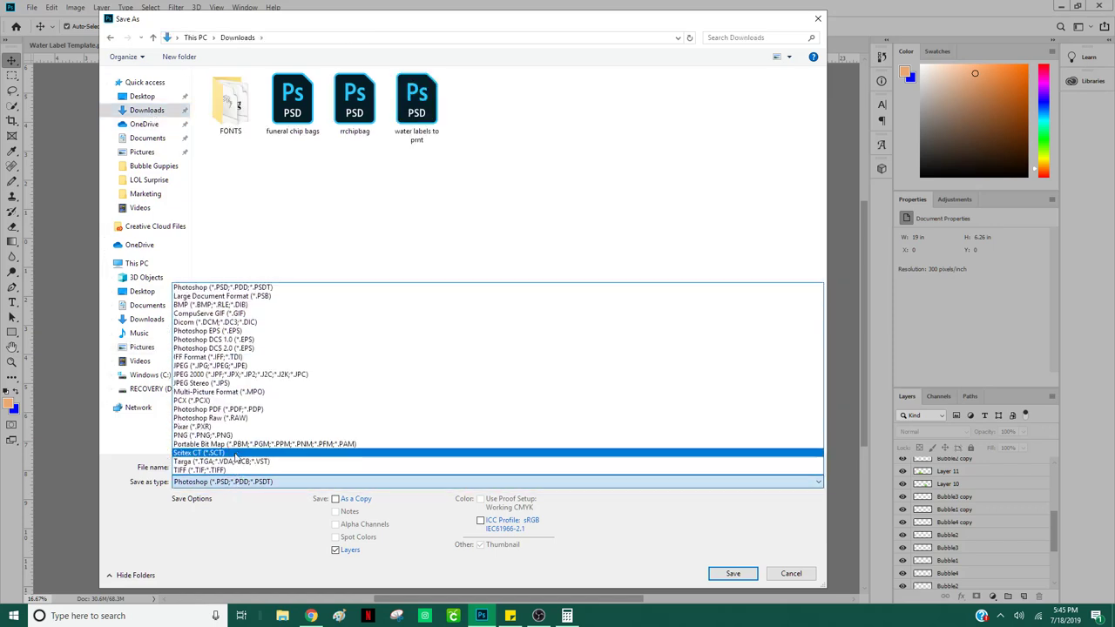
{"action": "left_click", "coordinate": [205, 435]}
{"action": "left_click", "coordinate": [228, 469]}
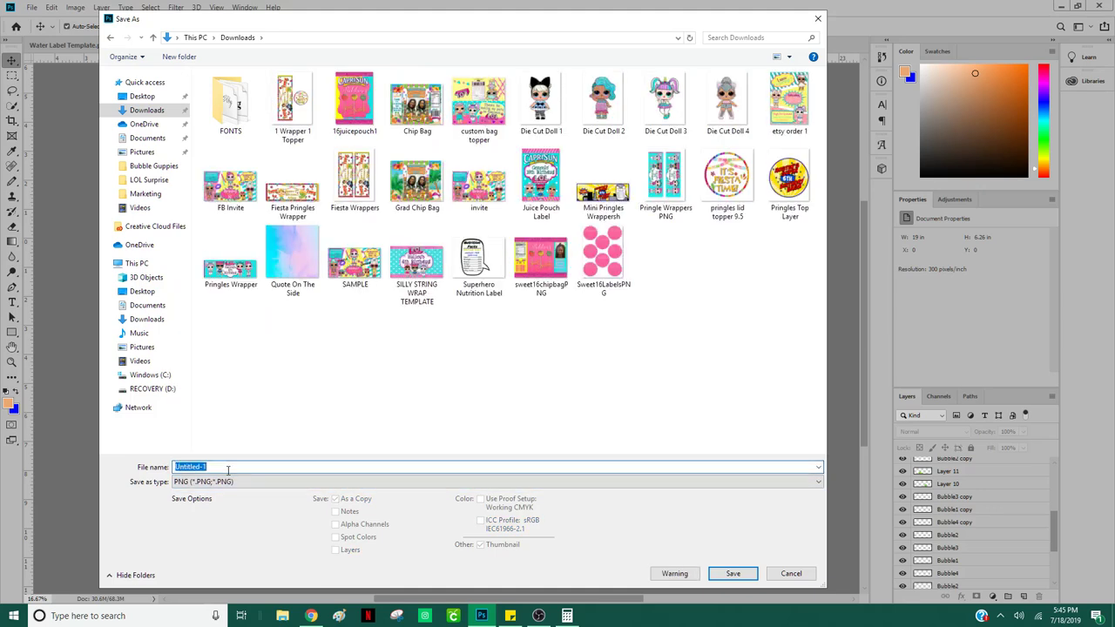
{"action": "type", "text": "pringles wrap"}
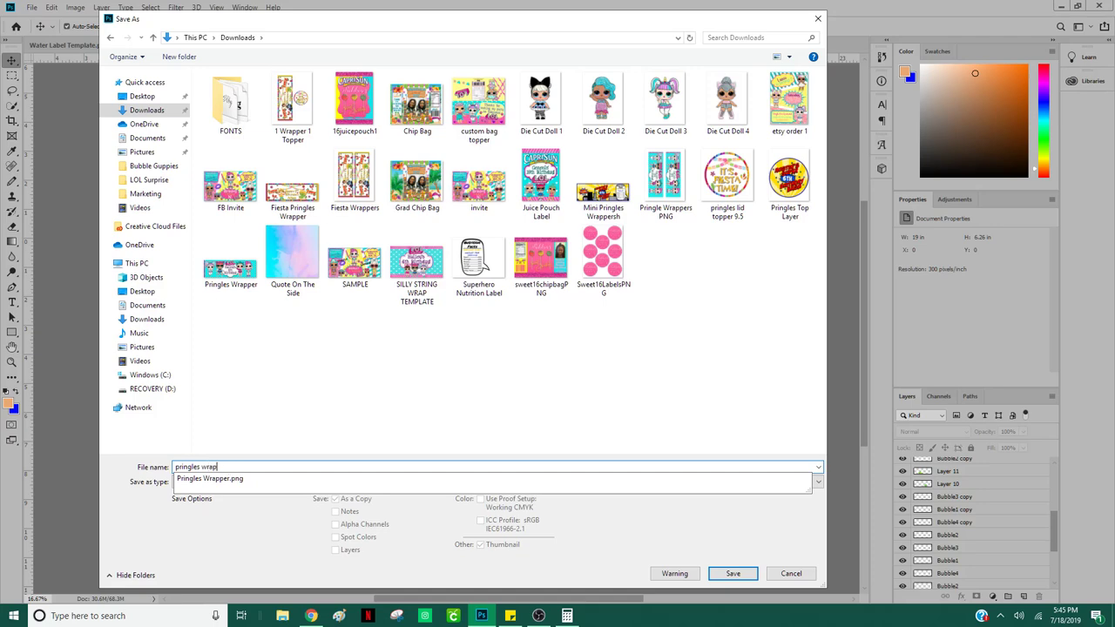
{"action": "key", "text": "Return"}
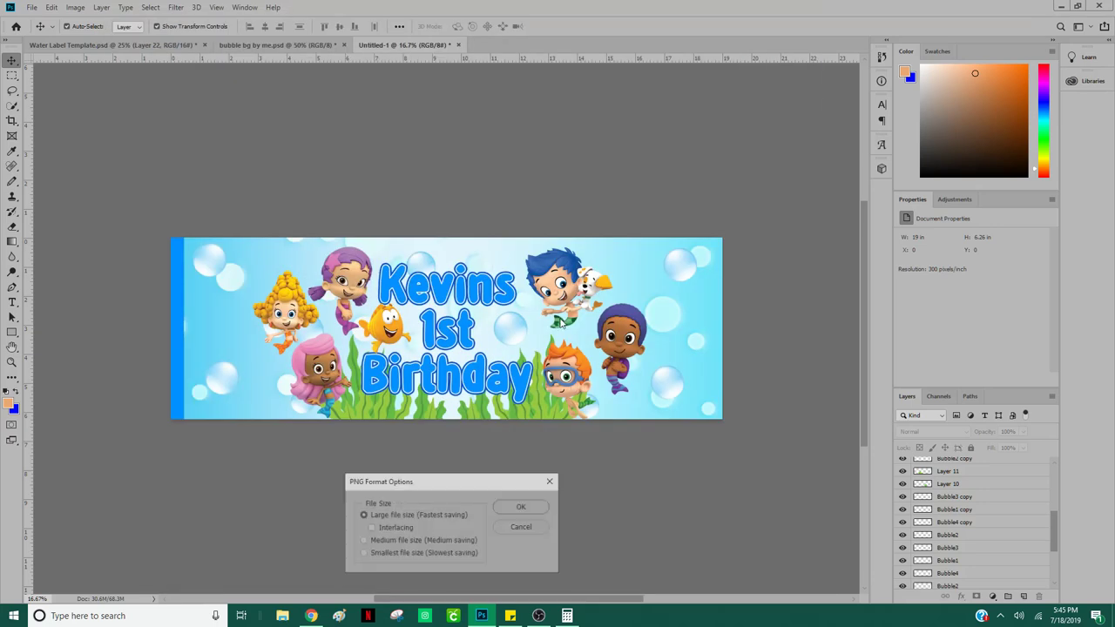
{"action": "left_click_drag", "start_coordinate": [483, 485], "coordinate": [488, 457]}
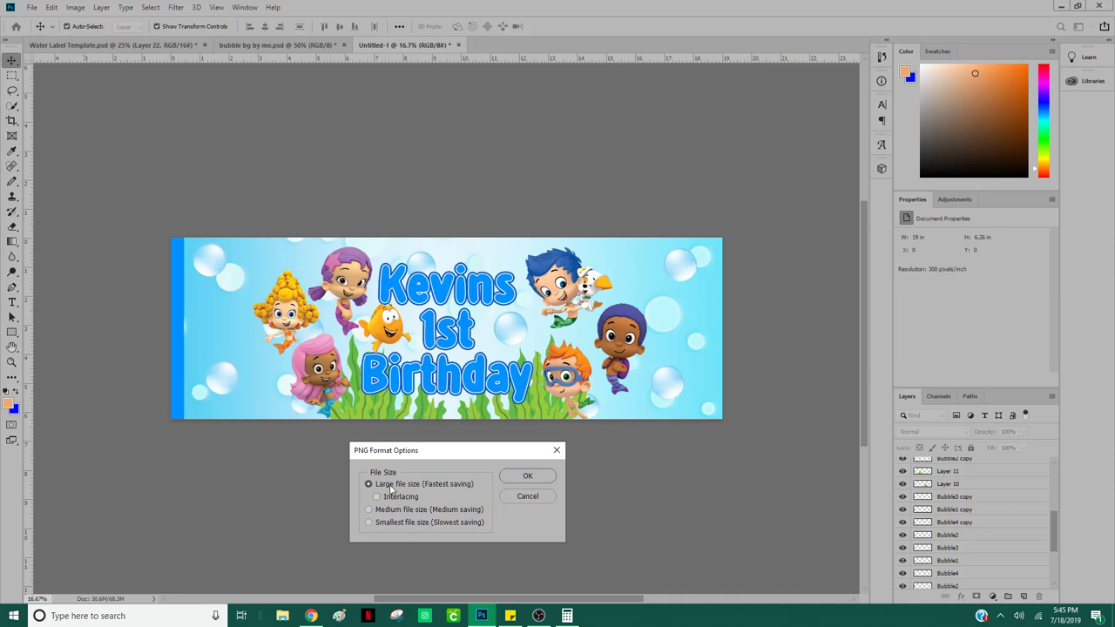
{"action": "left_click", "coordinate": [529, 476]}
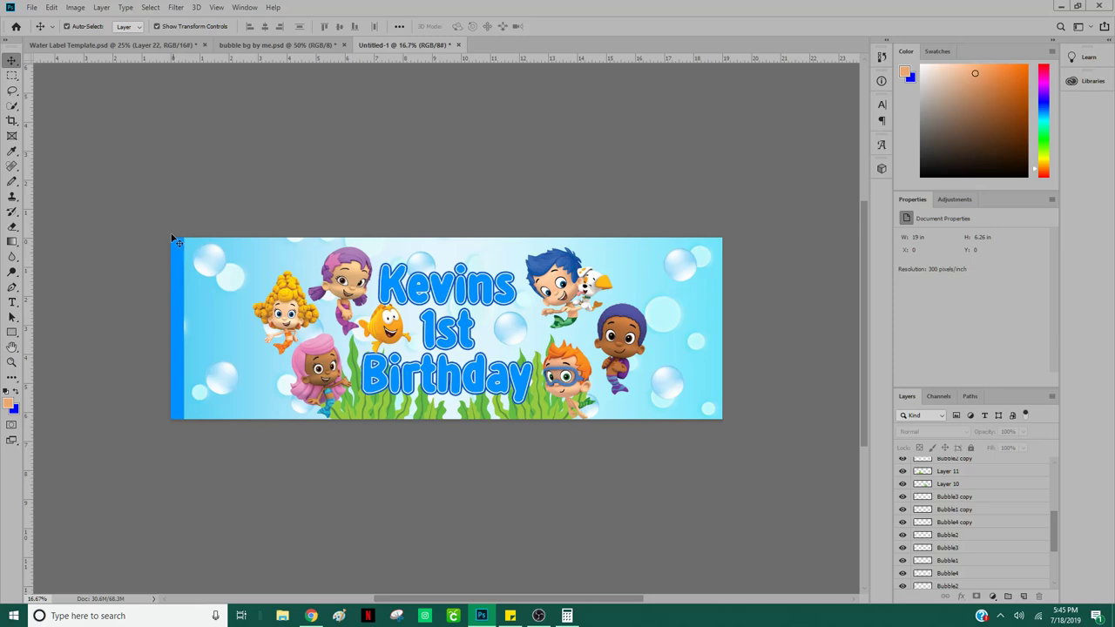
Step: Open the pringles wrap PNG from the Downloads folder
{"action": "left_click", "coordinate": [31, 7]}
{"action": "key", "text": "Escape"}
{"action": "key", "text": "ctrl+o"}
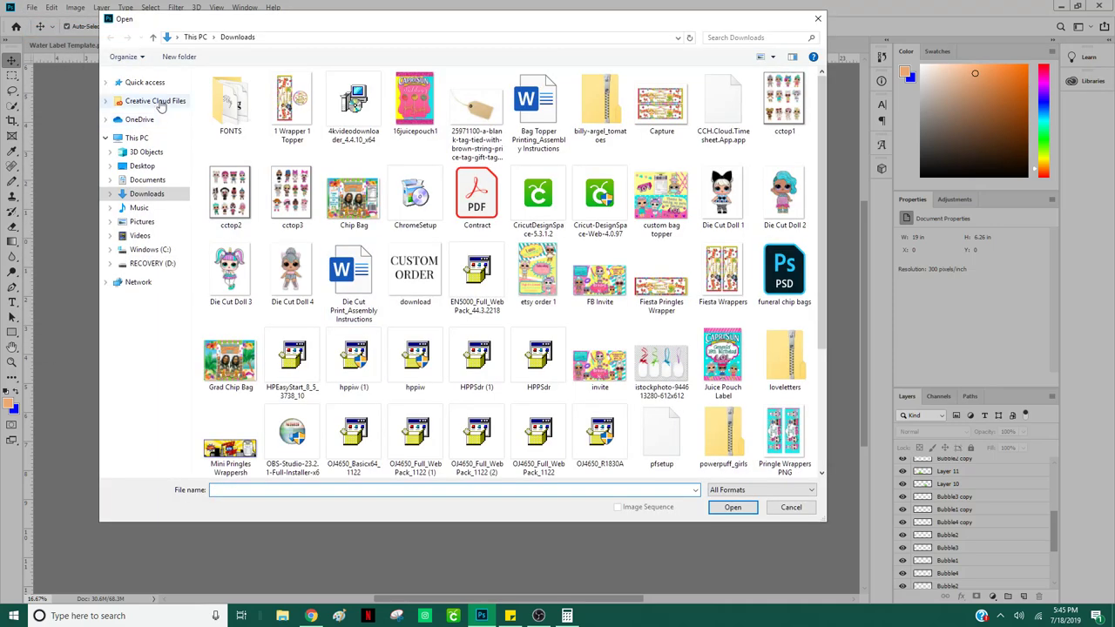
{"action": "scroll", "coordinate": [489, 383], "scroll_direction": "down", "scroll_amount": 3}
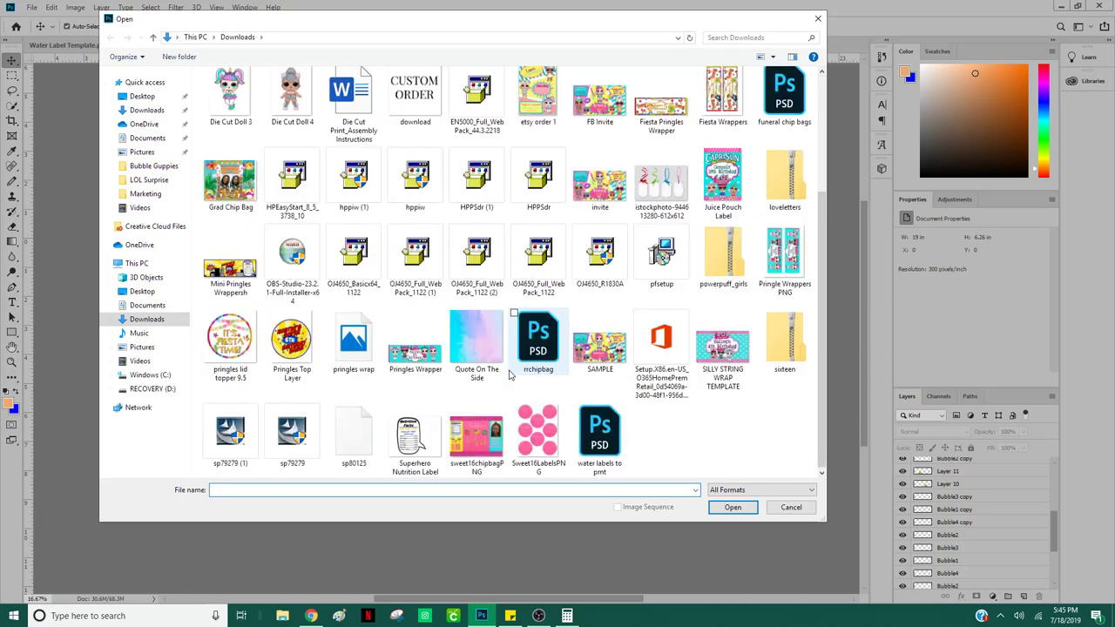
{"action": "double_click", "coordinate": [360, 369]}
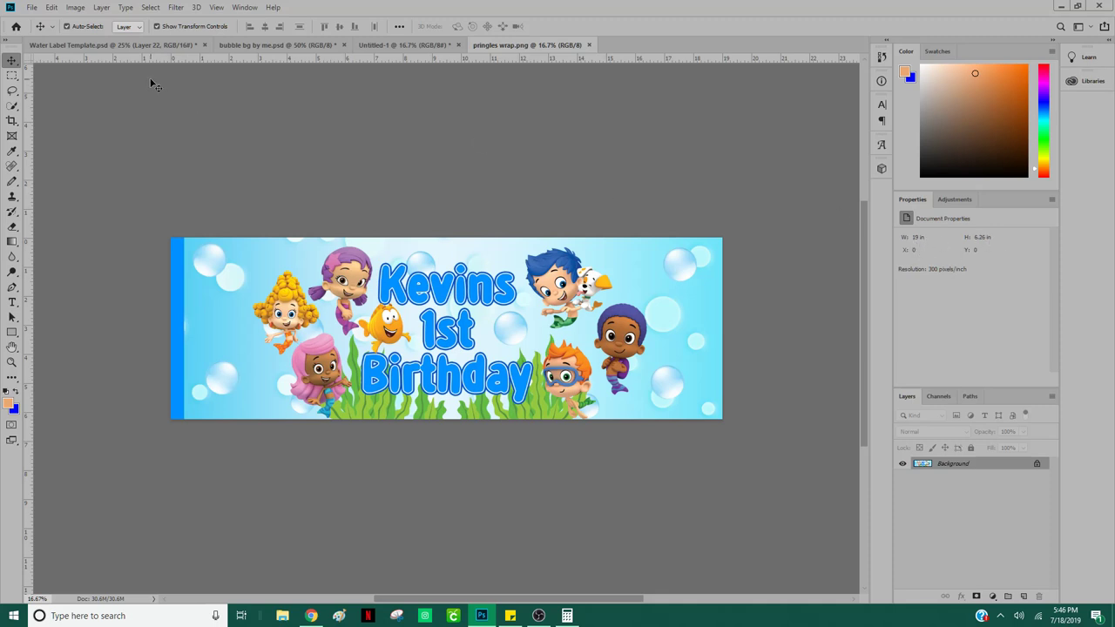
Step: Create a new 8.5 × 11 inch document at 300 ppi from the recent custom presets
{"action": "left_click", "coordinate": [32, 7]}
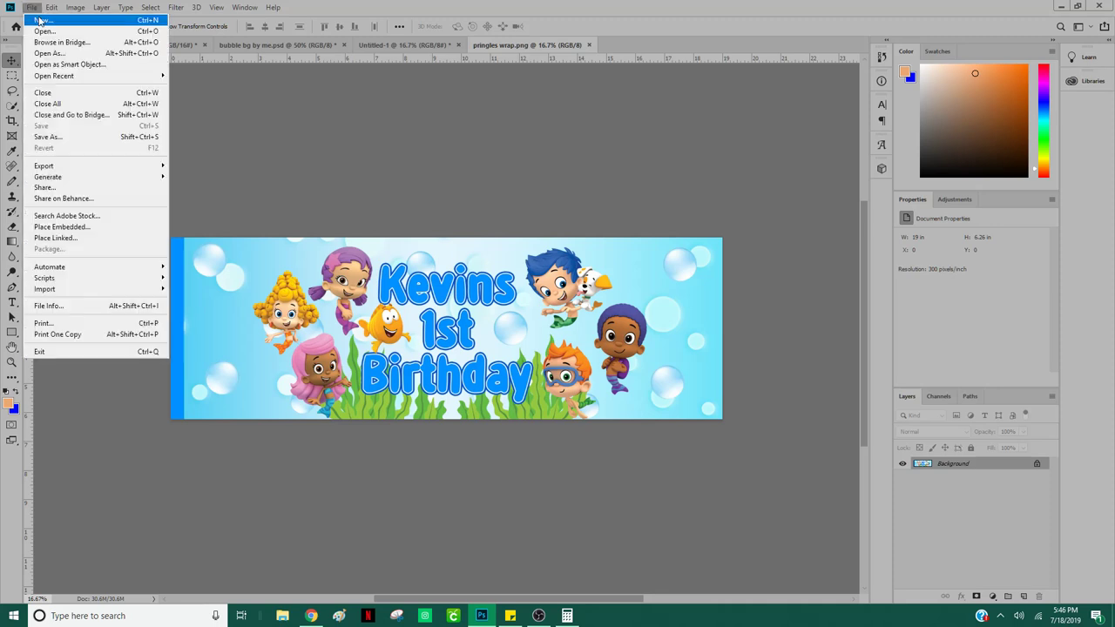
{"action": "key", "text": "Escape"}
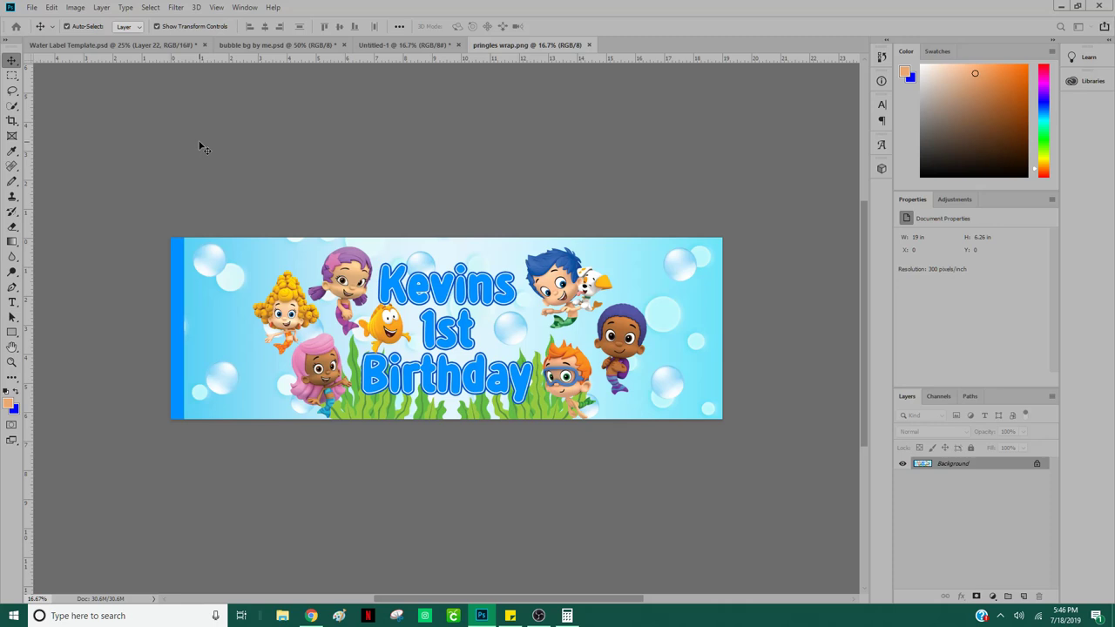
{"action": "key", "text": "ctrl+n"}
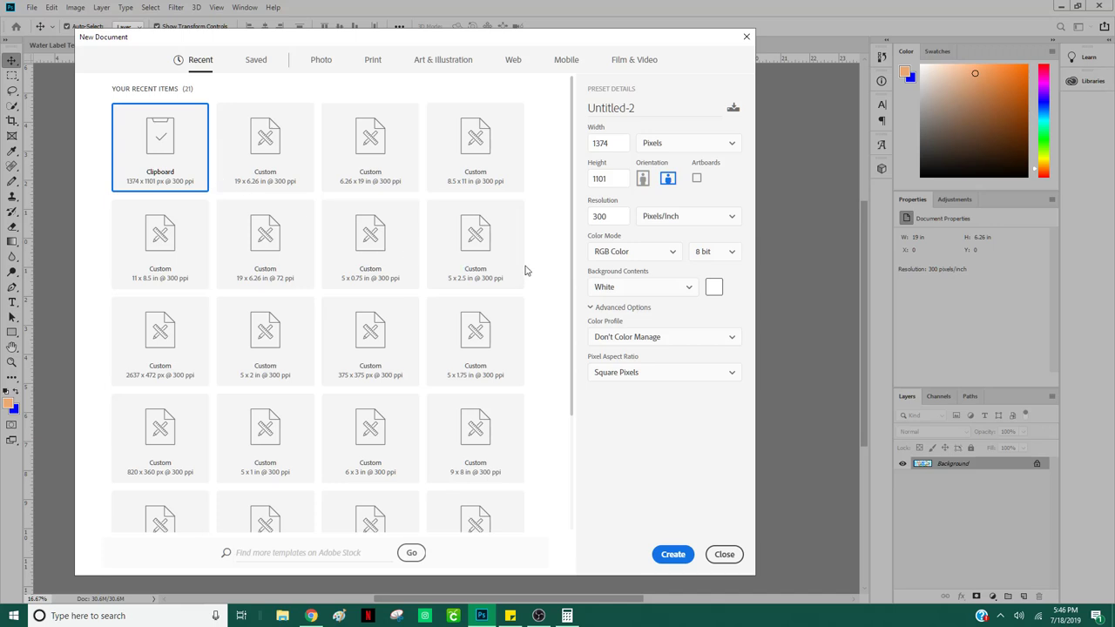
{"action": "left_click", "coordinate": [477, 142]}
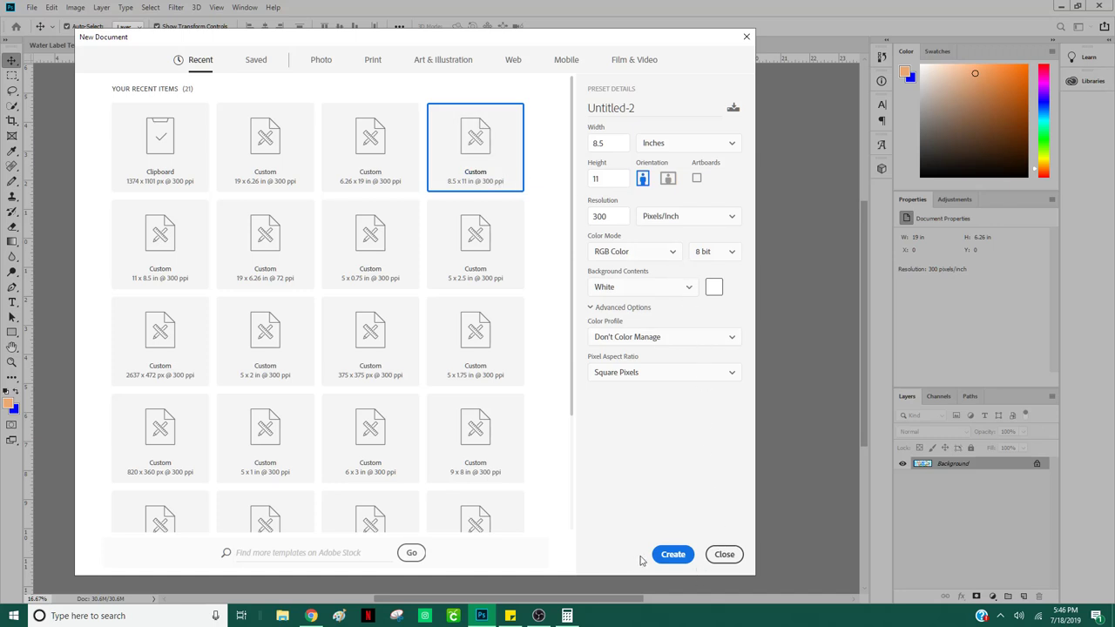
{"action": "left_click", "coordinate": [676, 555]}
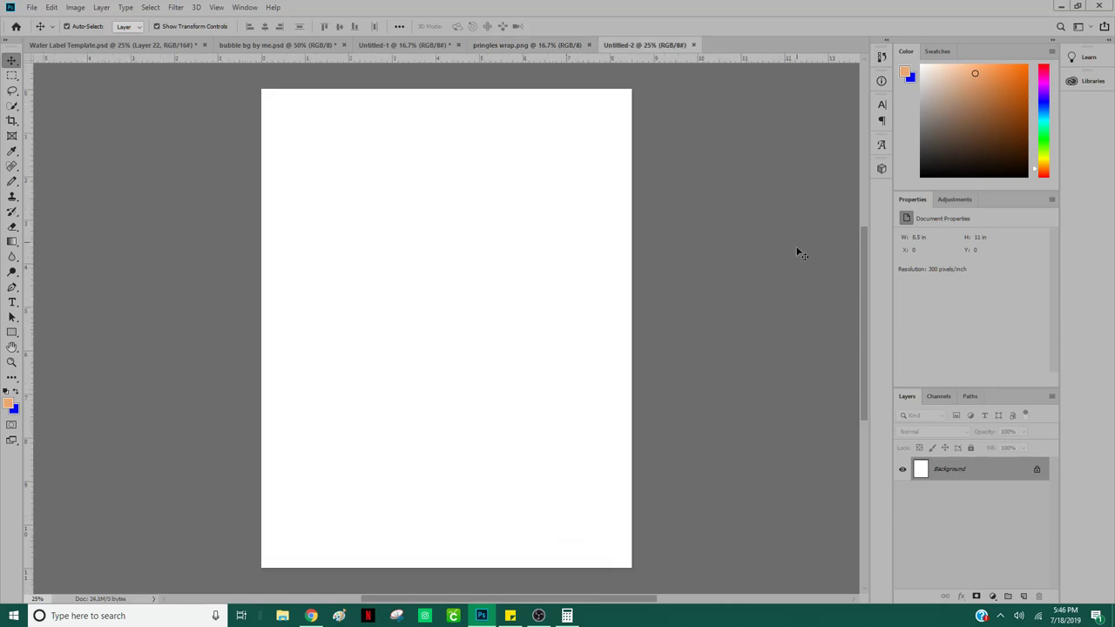
Step: Unlock the blank page's background layer and rotate the canvas 90° clockwise to landscape
{"action": "left_click", "coordinate": [1036, 470]}
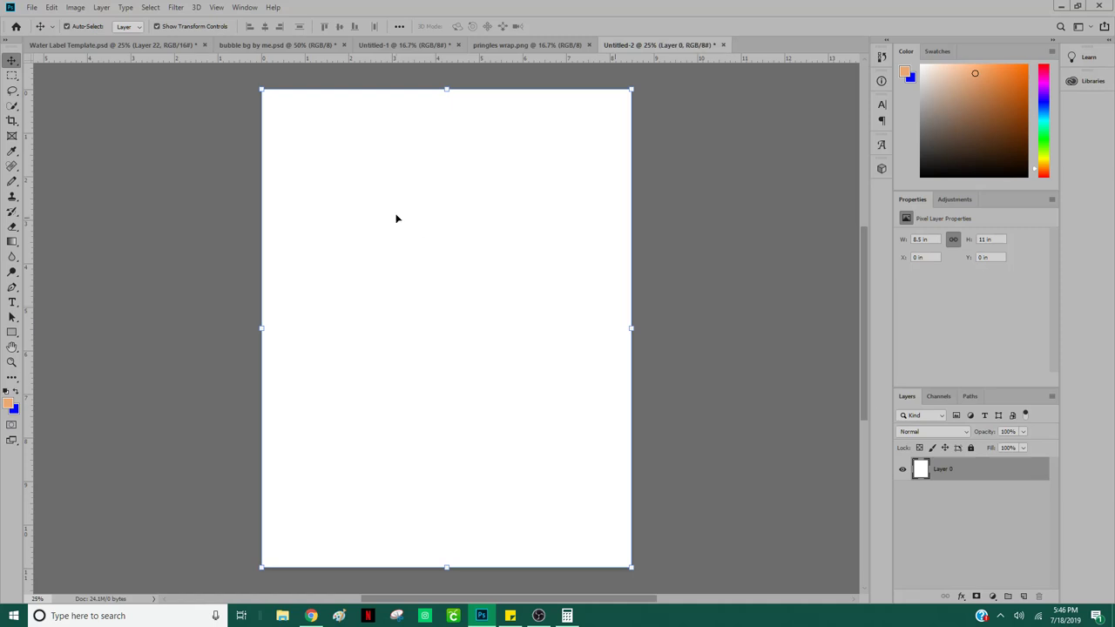
{"action": "left_click", "coordinate": [75, 7]}
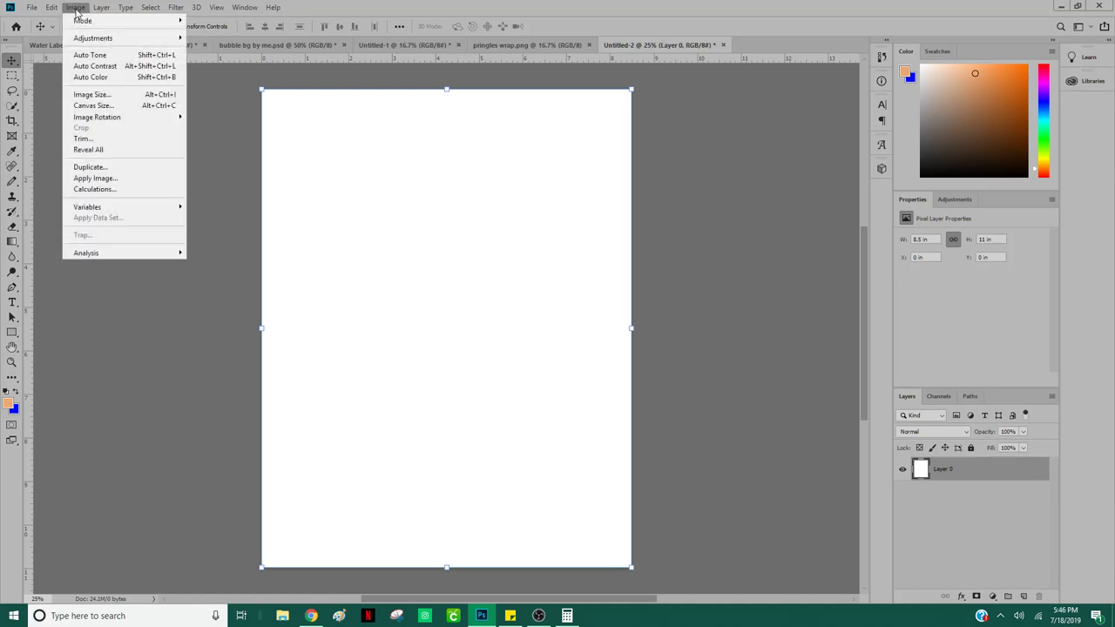
{"action": "mouse_move", "coordinate": [139, 116]}
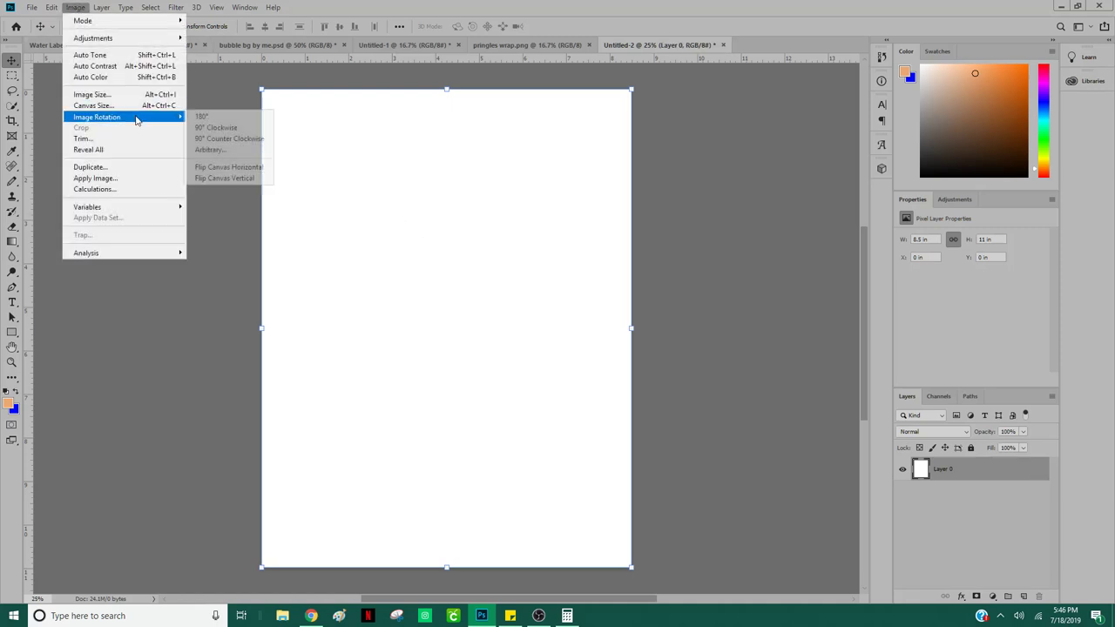
{"action": "left_click", "coordinate": [228, 128]}
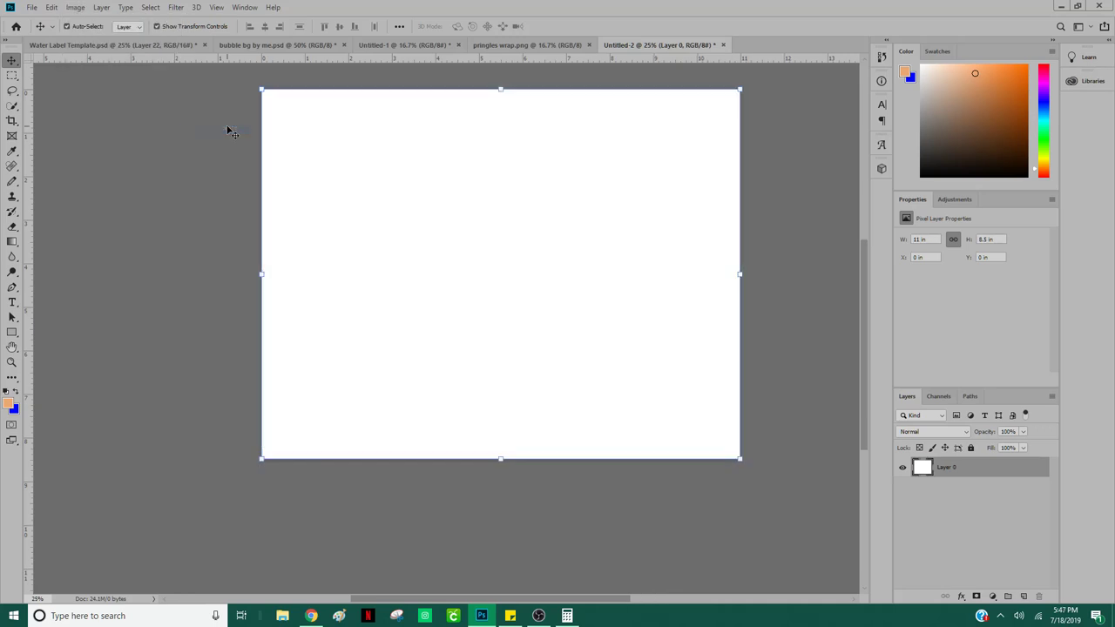
{"action": "left_click", "coordinate": [648, 547]}
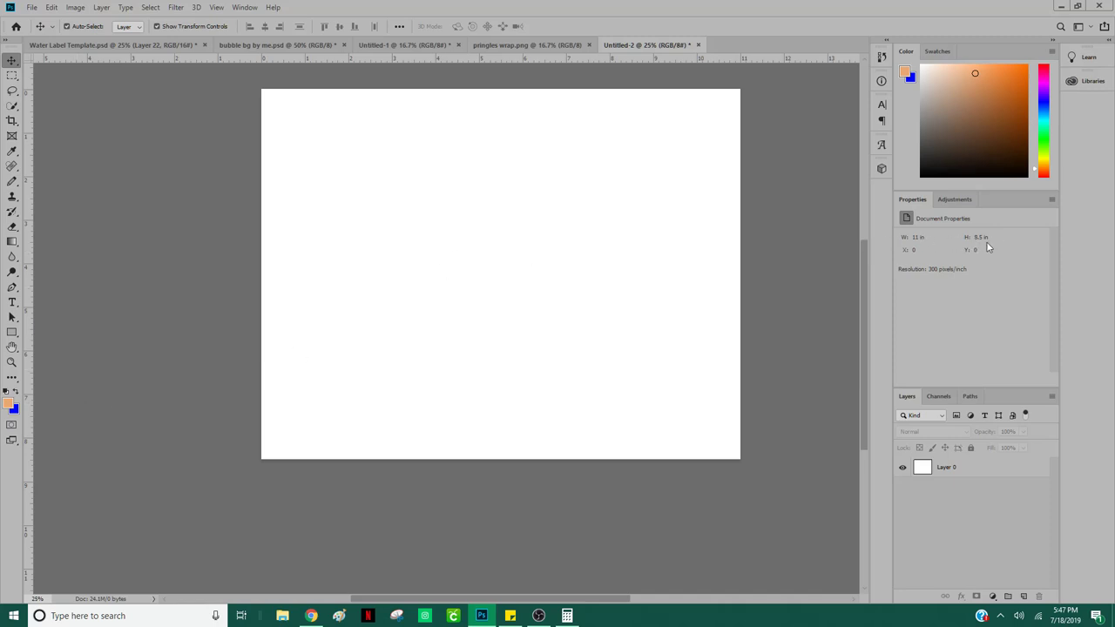
{"action": "scroll", "coordinate": [771, 507], "scroll_direction": "up", "scroll_amount": 2}
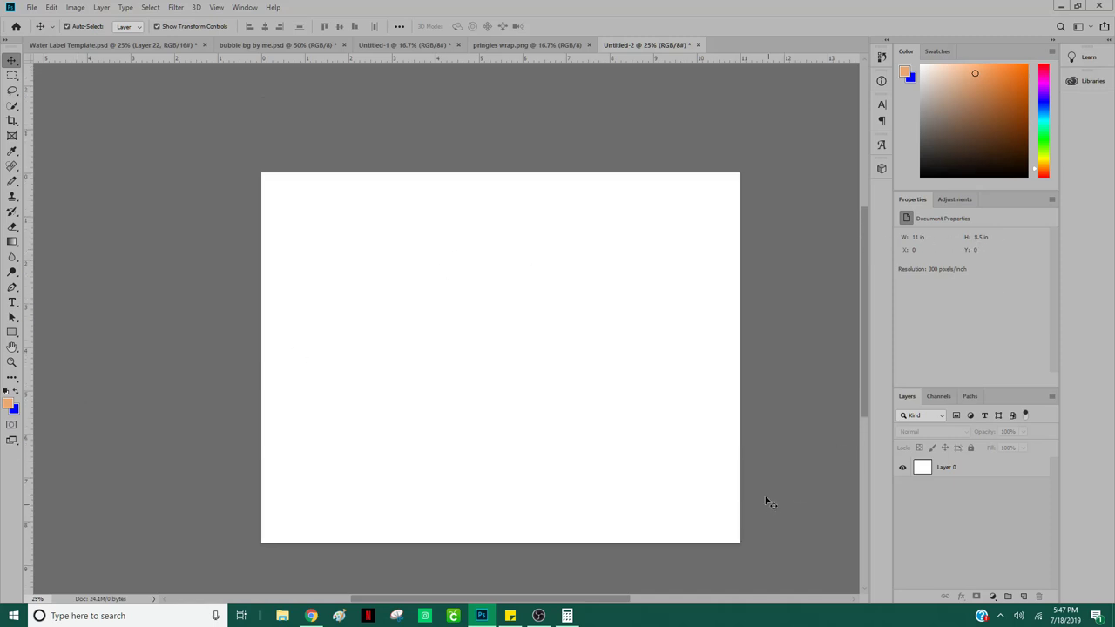
Step: Copy the pringles wrap image into the landscape page and scale it proportionally to 9.5 inches wide
{"action": "left_click", "coordinate": [491, 46]}
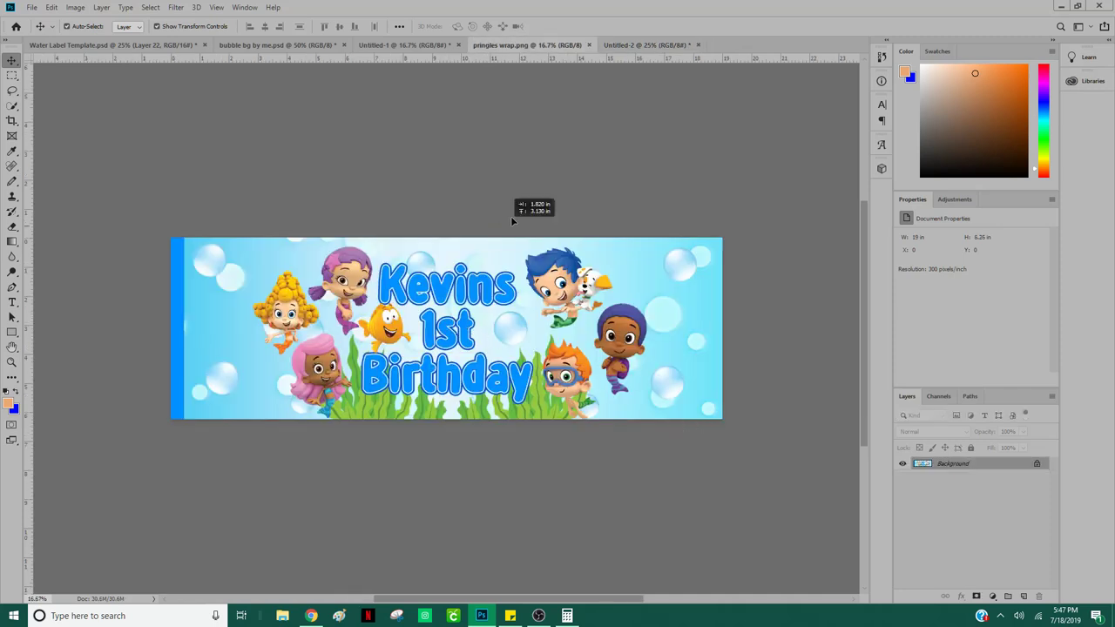
{"action": "left_click_drag", "start_coordinate": [621, 50], "coordinate": [565, 354]}
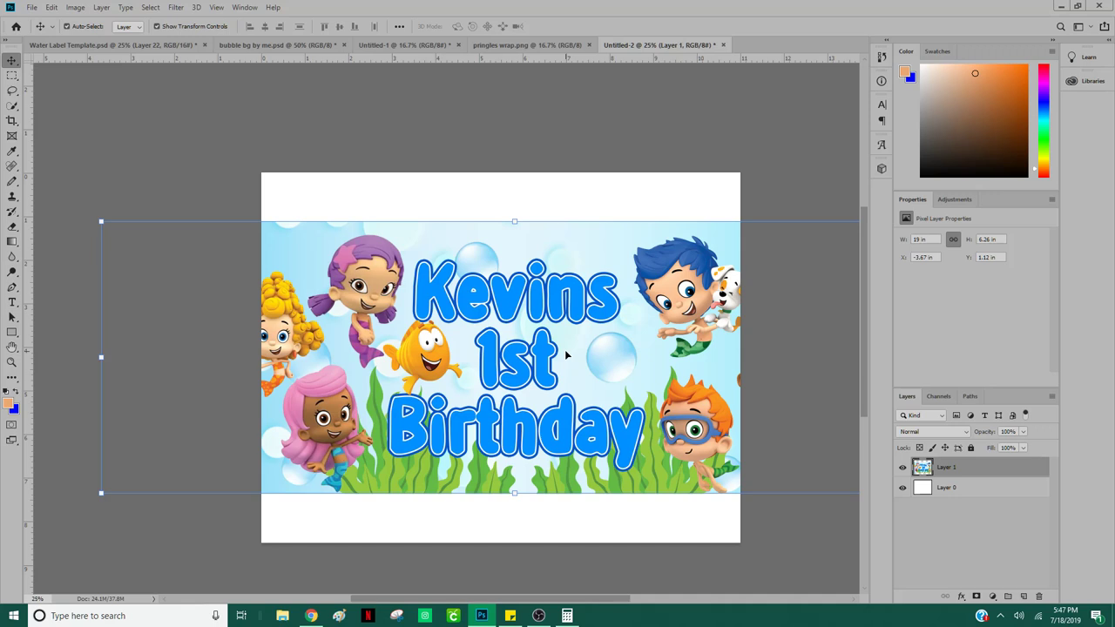
{"action": "left_click", "coordinate": [919, 238]}
{"action": "type", "text": "9.5"}
{"action": "key", "text": "Return"}
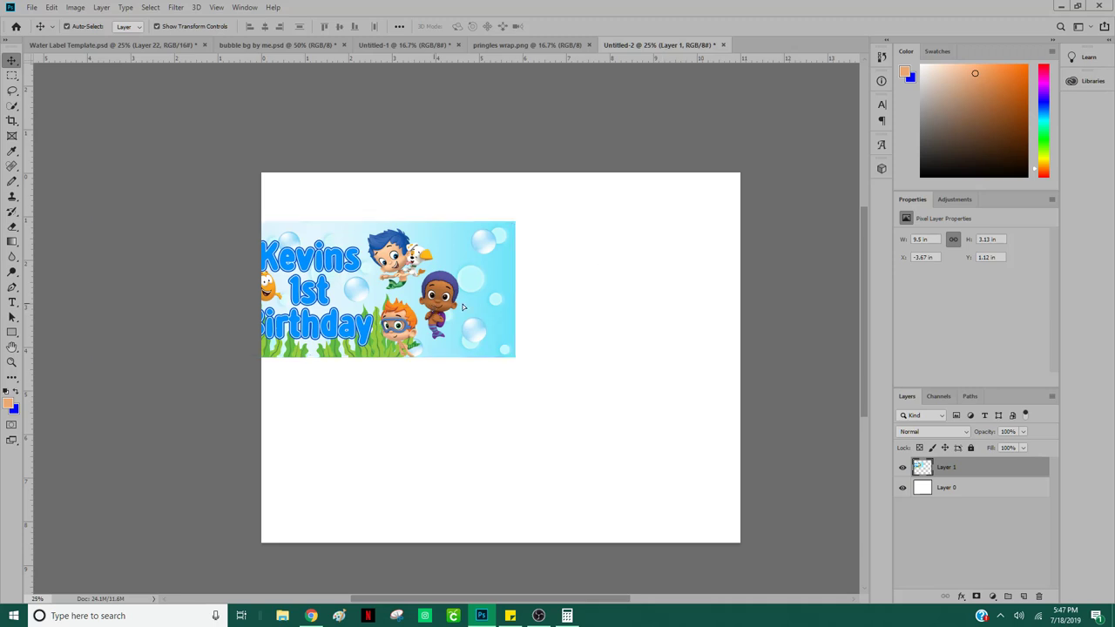
Step: Position the wrapper horizontally centered in the upper half of the page, at about X 0.75 in and Y 0.55 in
{"action": "left_click_drag", "start_coordinate": [506, 308], "coordinate": [731, 284]}
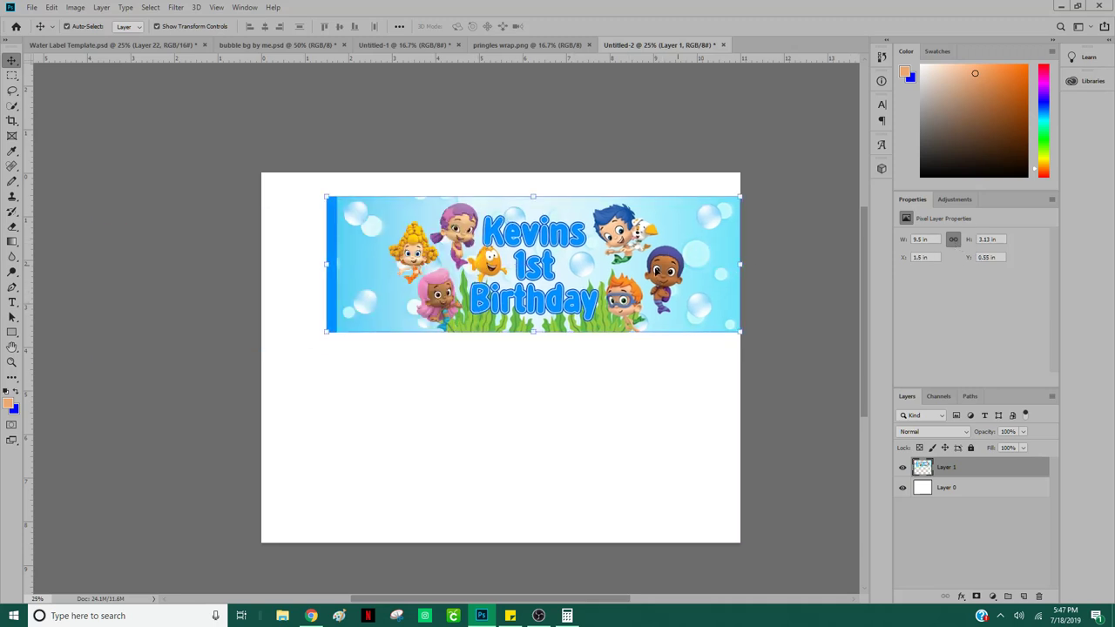
{"action": "key", "text": "shift+Left"}
{"action": "key", "text": "shift+Left"}
{"action": "key", "text": "shift+Left"}
{"action": "key", "text": "shift+Left"}
{"action": "key", "text": "shift+Left"}
{"action": "key", "text": "shift+Left"}
{"action": "key", "text": "shift+Left"}
{"action": "key", "text": "shift+Left"}
{"action": "key", "text": "shift+Left"}
{"action": "key", "text": "shift+Left"}
{"action": "key", "text": "shift+Left"}
{"action": "key", "text": "shift+Left"}
{"action": "key", "text": "shift+Left"}
{"action": "key", "text": "shift+Left"}
{"action": "key", "text": "shift+Left"}
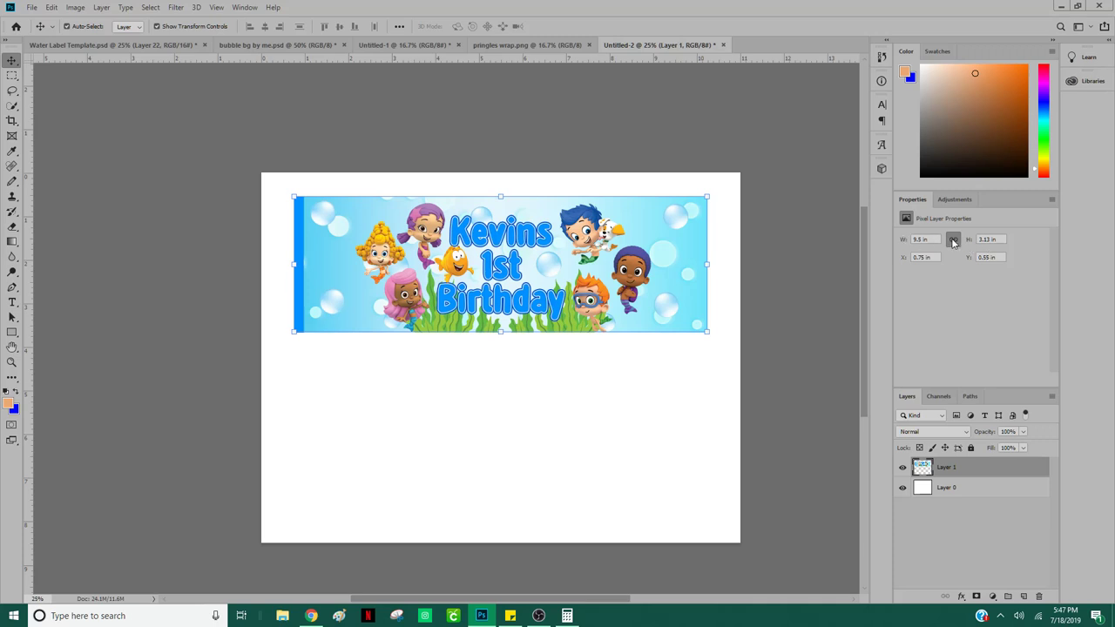
Step: Try a wrapper height of 10 inches with width and height unlinked, undo it and restore the proportion link
{"action": "left_click", "coordinate": [992, 239]}
{"action": "type", "text": "10"}
{"action": "key", "text": "Return"}
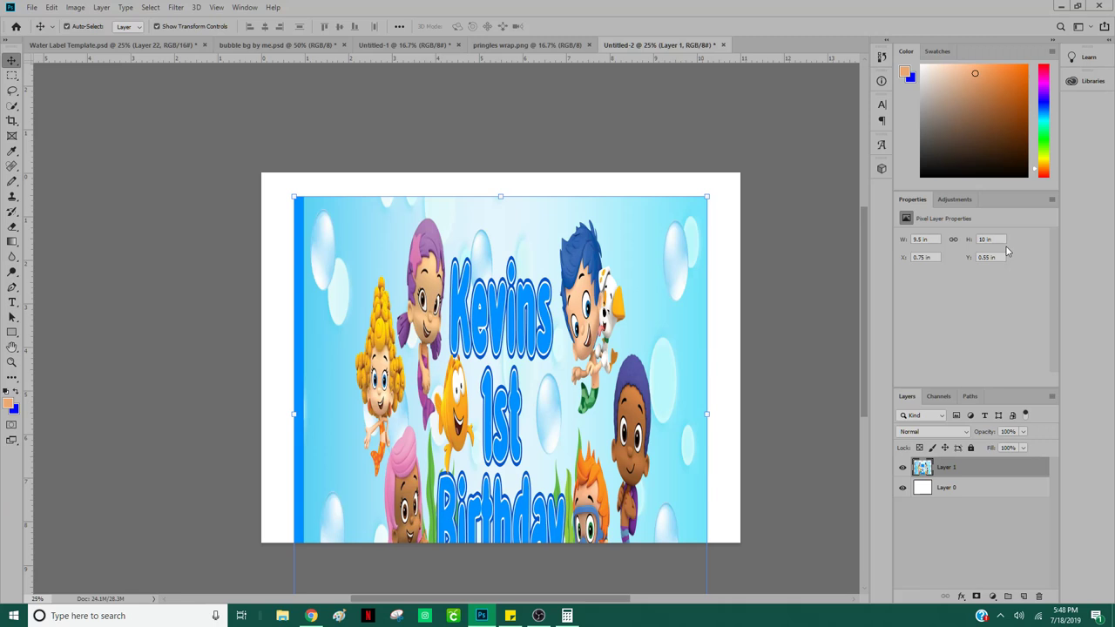
{"action": "key", "text": "ctrl+z"}
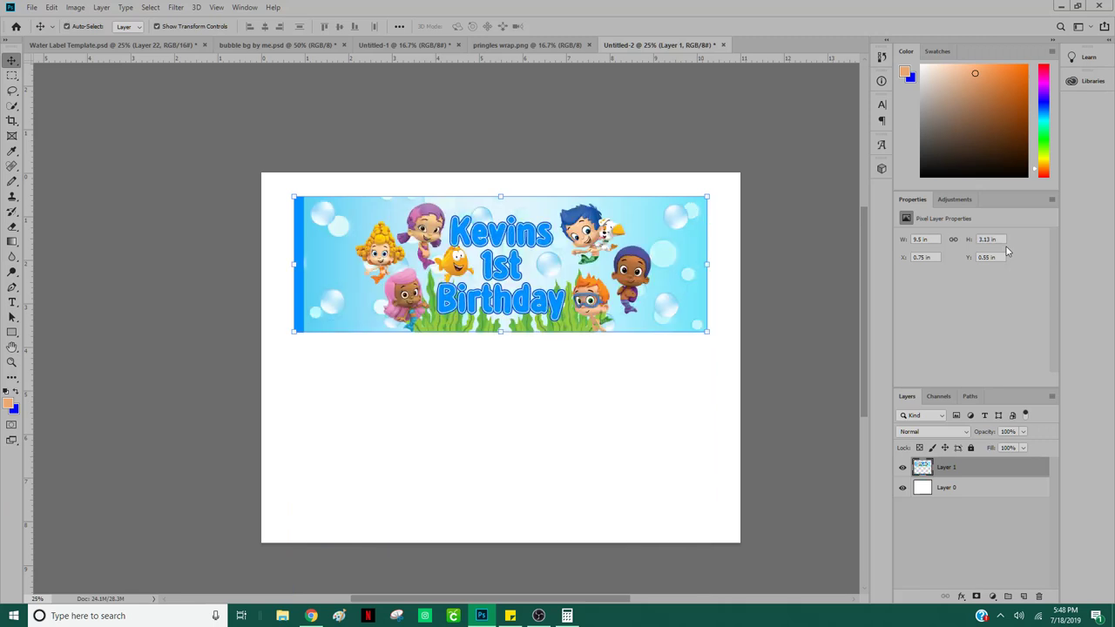
{"action": "left_click", "coordinate": [952, 239]}
Step: Duplicate the wrapper directly below the first one and move both copies together to start at about X 0.75 in and Y 1.06 in
{"action": "left_click_drag", "start_coordinate": [602, 265], "coordinate": [565, 421]}
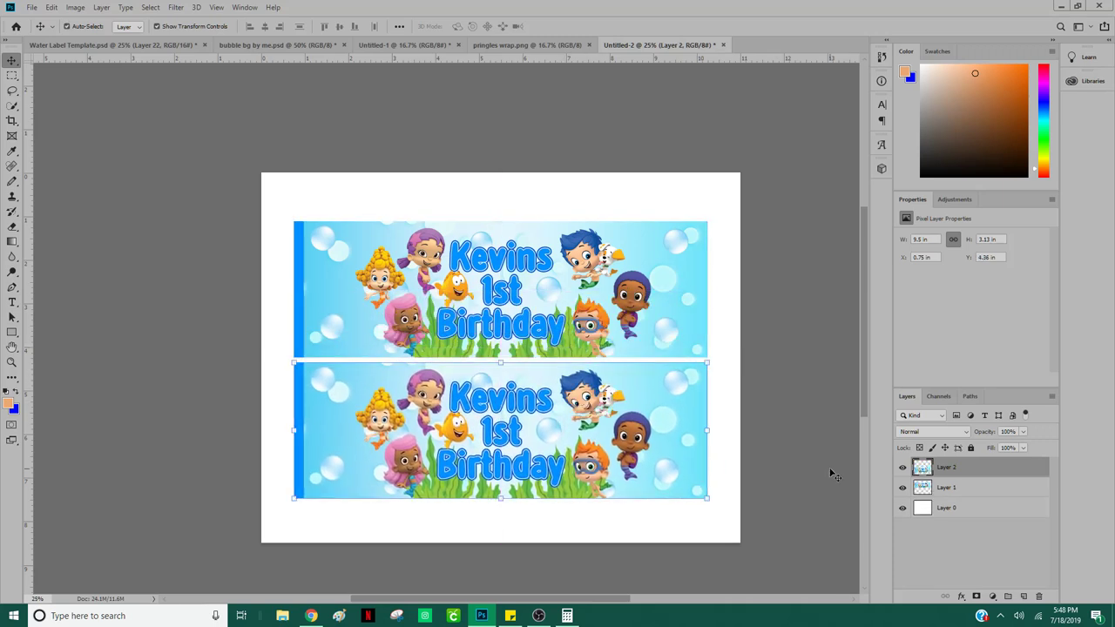
{"action": "left_click", "coordinate": [948, 488], "text": "shift"}
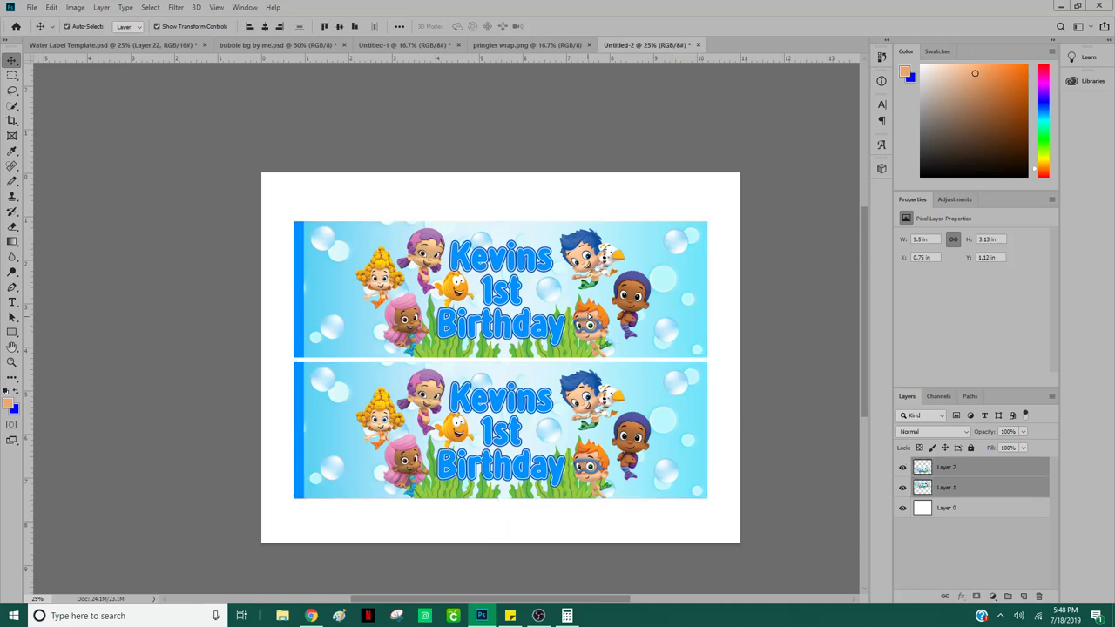
{"action": "left_click_drag", "start_coordinate": [589, 324], "coordinate": [590, 318]}
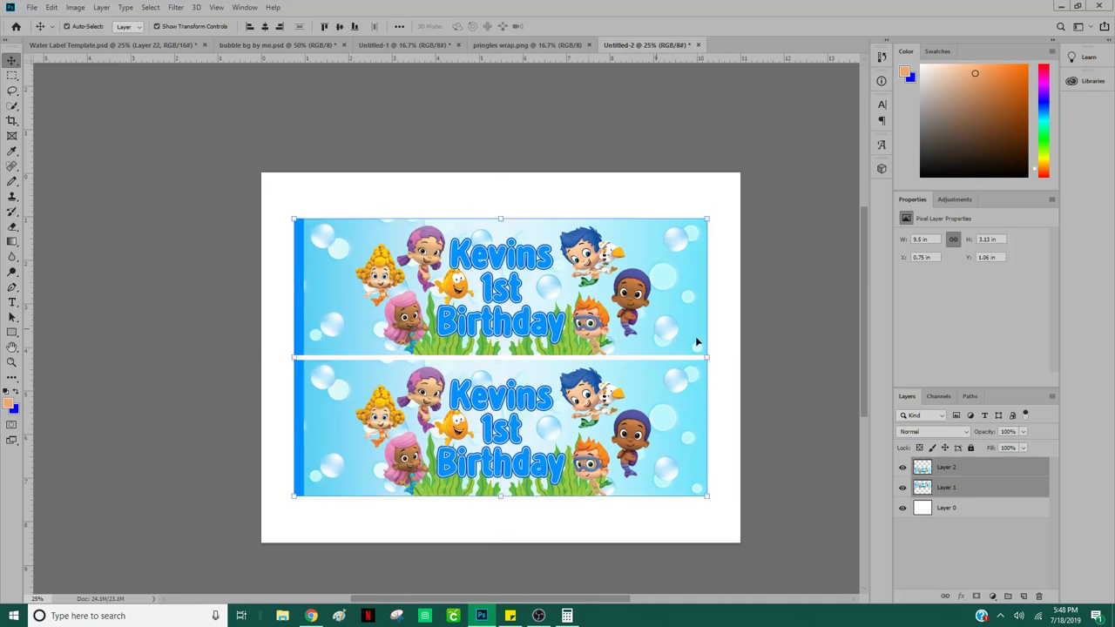
{"action": "left_click", "coordinate": [843, 359]}
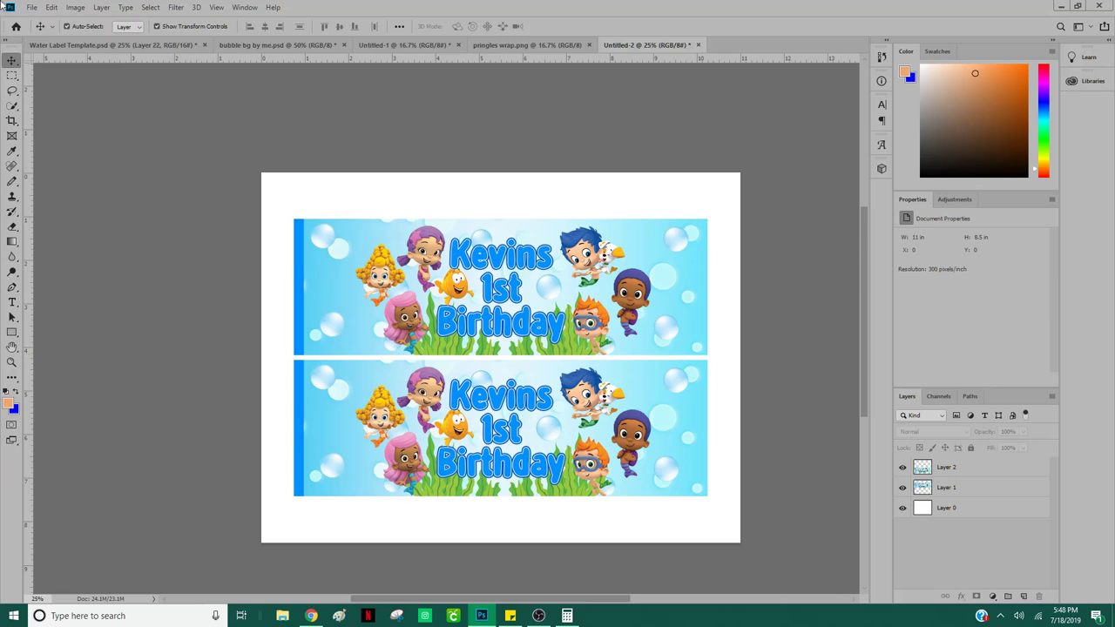
Step: Open the print setup for the page, set the layout to landscape and check the color handling options
{"action": "left_click", "coordinate": [32, 7]}
{"action": "left_click", "coordinate": [63, 324]}
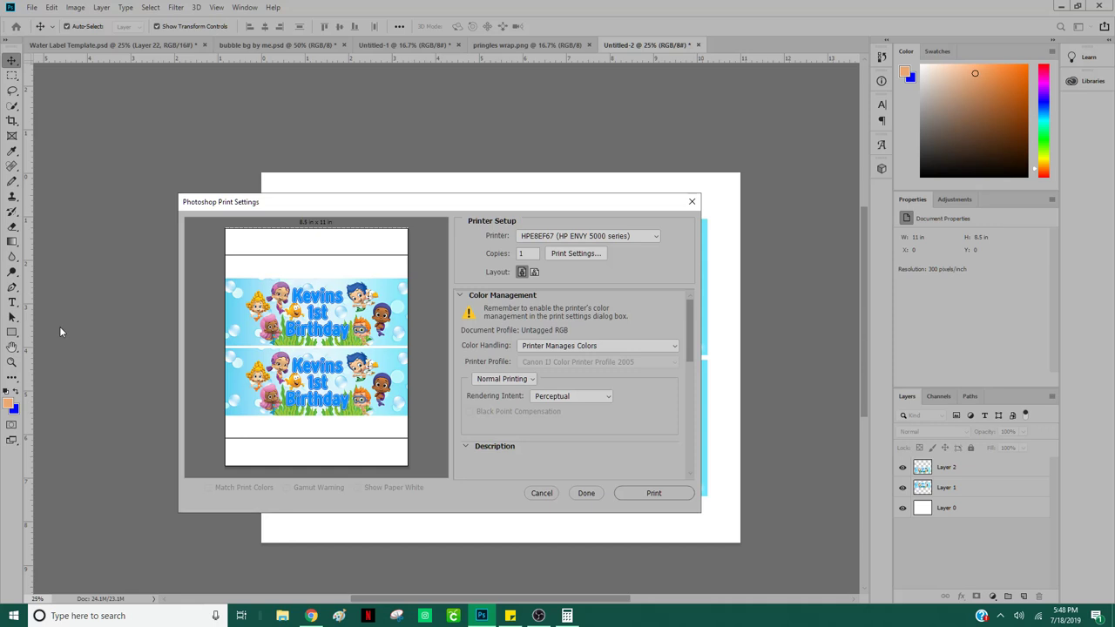
{"action": "left_click_drag", "start_coordinate": [633, 206], "coordinate": [769, 527]}
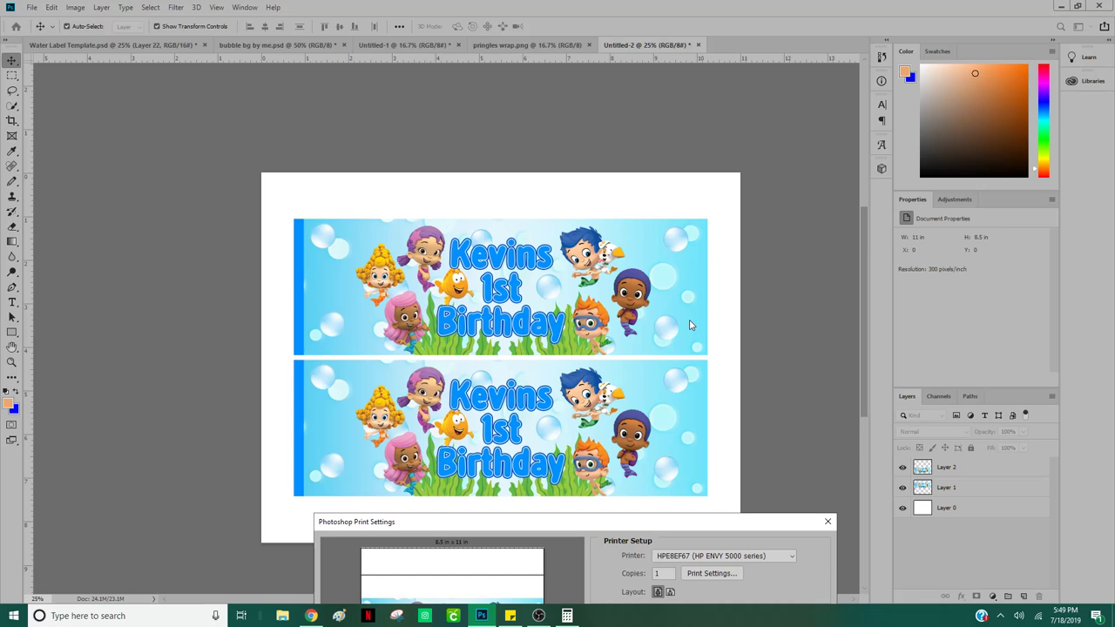
{"action": "left_click_drag", "start_coordinate": [707, 527], "coordinate": [674, 176]}
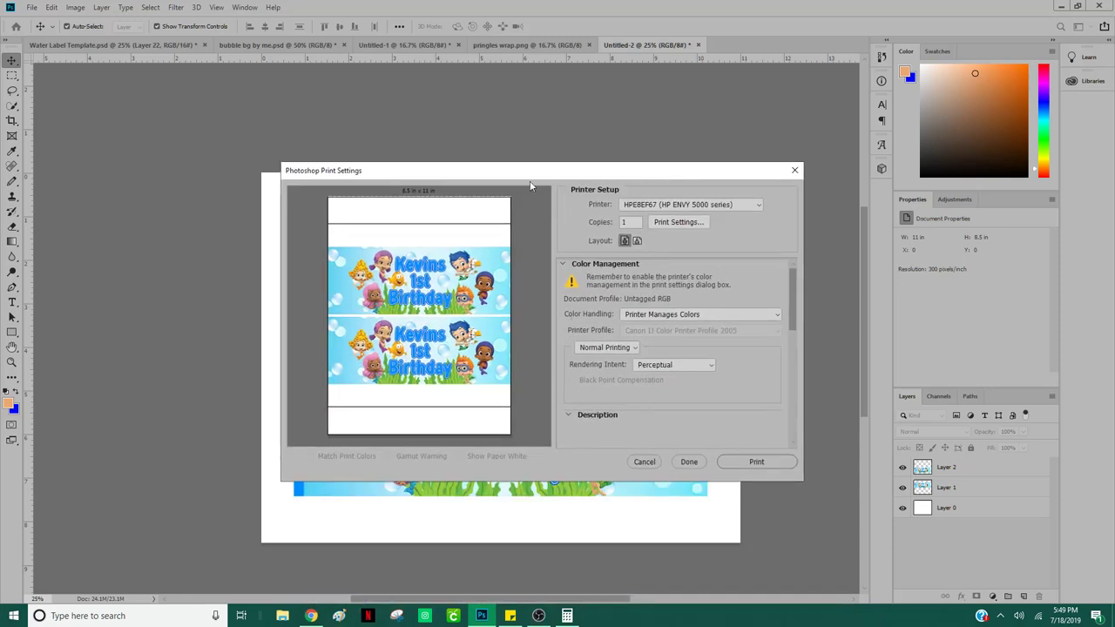
{"action": "left_click", "coordinate": [636, 243]}
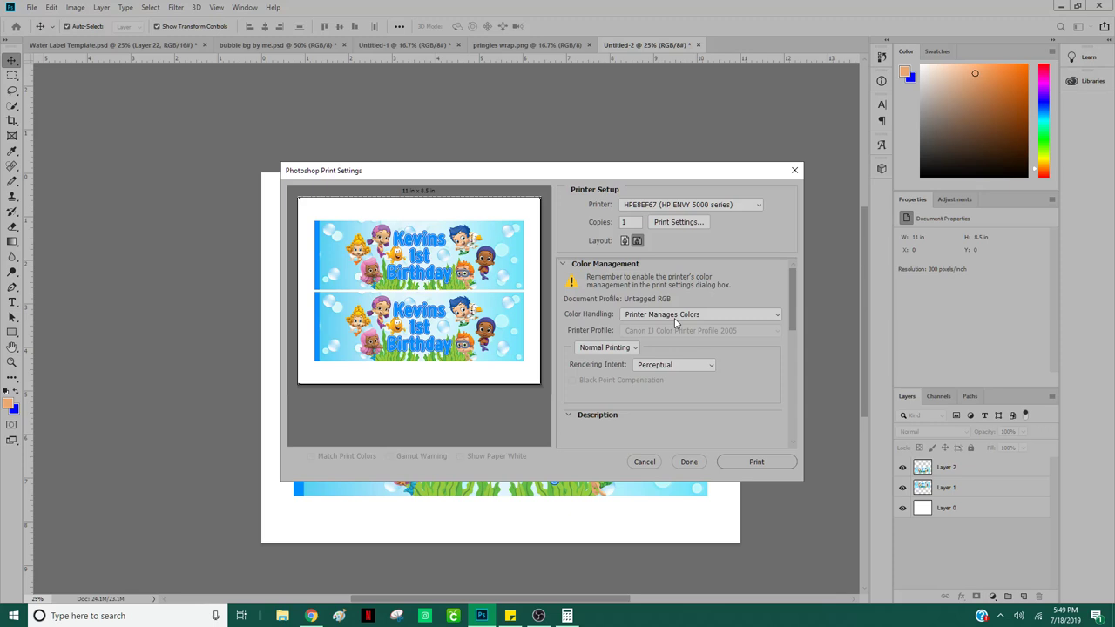
{"action": "left_click", "coordinate": [674, 317]}
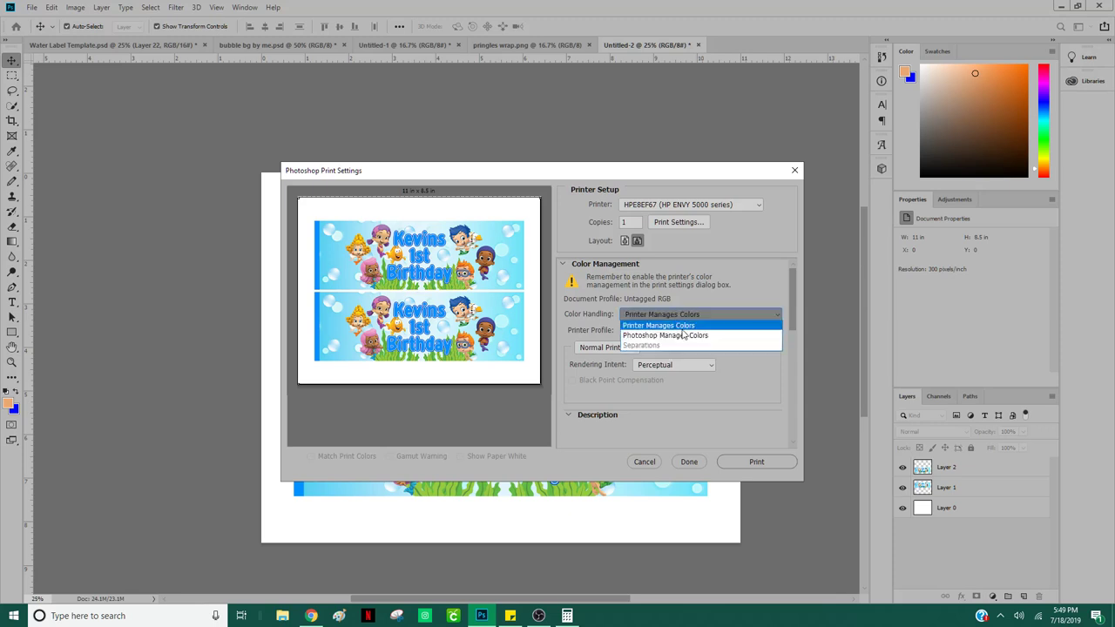
{"action": "left_click", "coordinate": [570, 232]}
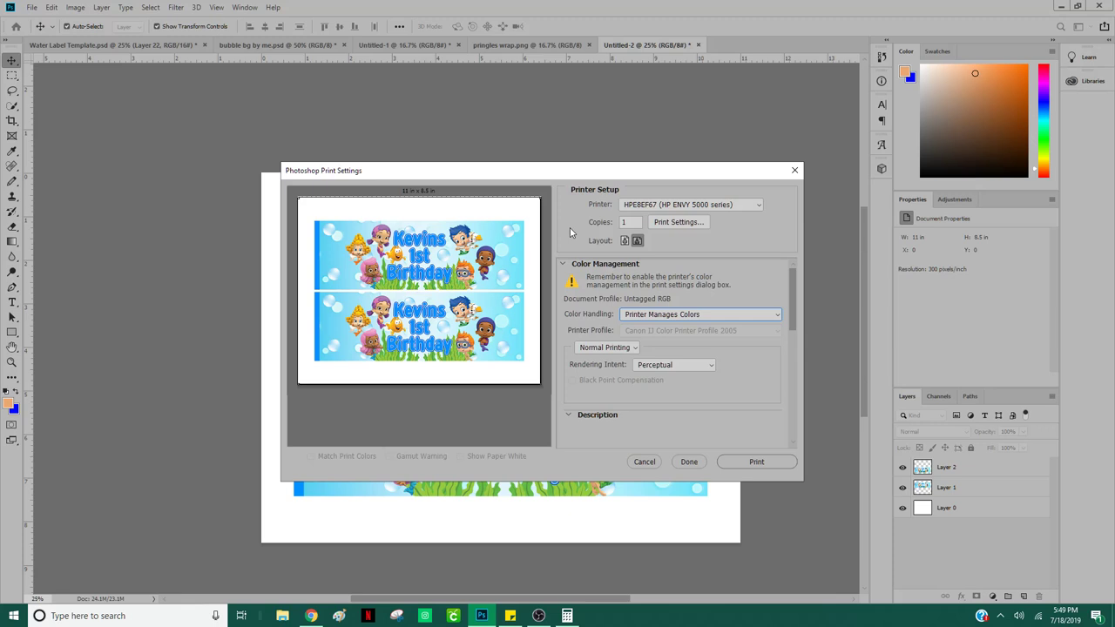
Step: Try to open the HP ENVY 5000 printer's own settings and close the print setup without printing
{"action": "left_click", "coordinate": [672, 223]}
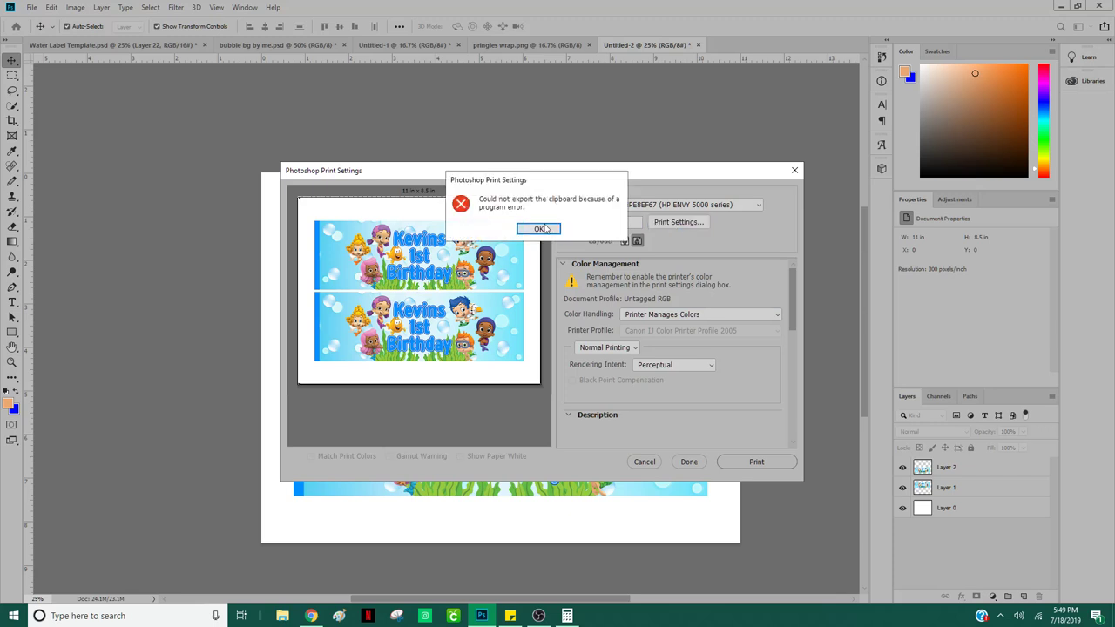
{"action": "left_click_drag", "start_coordinate": [532, 181], "coordinate": [418, 382]}
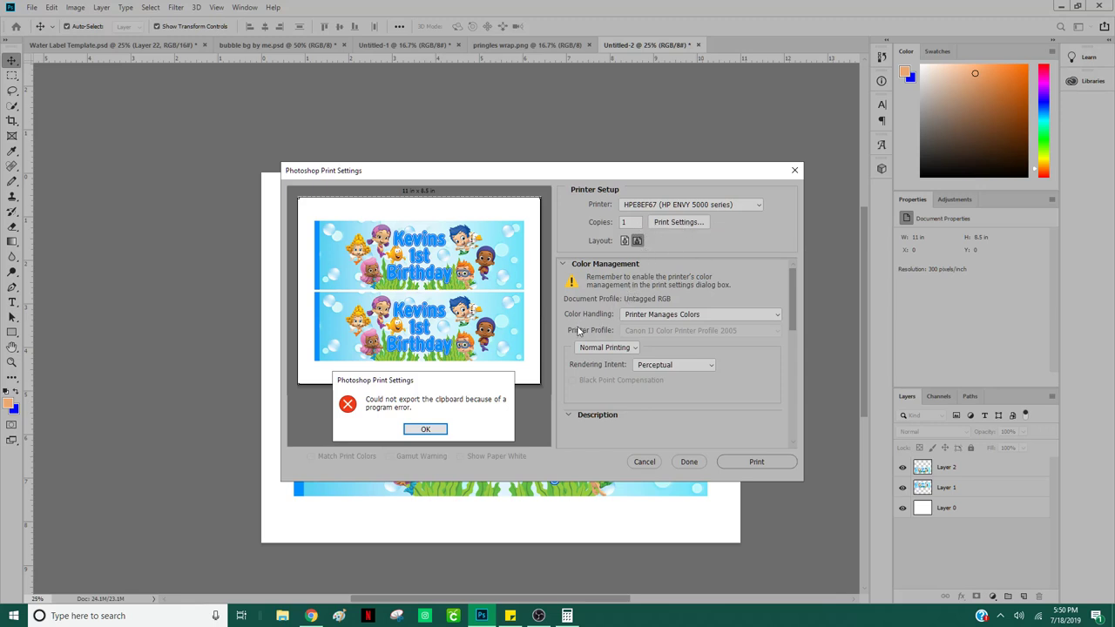
{"action": "left_click", "coordinate": [439, 430]}
{"action": "left_click", "coordinate": [437, 430]}
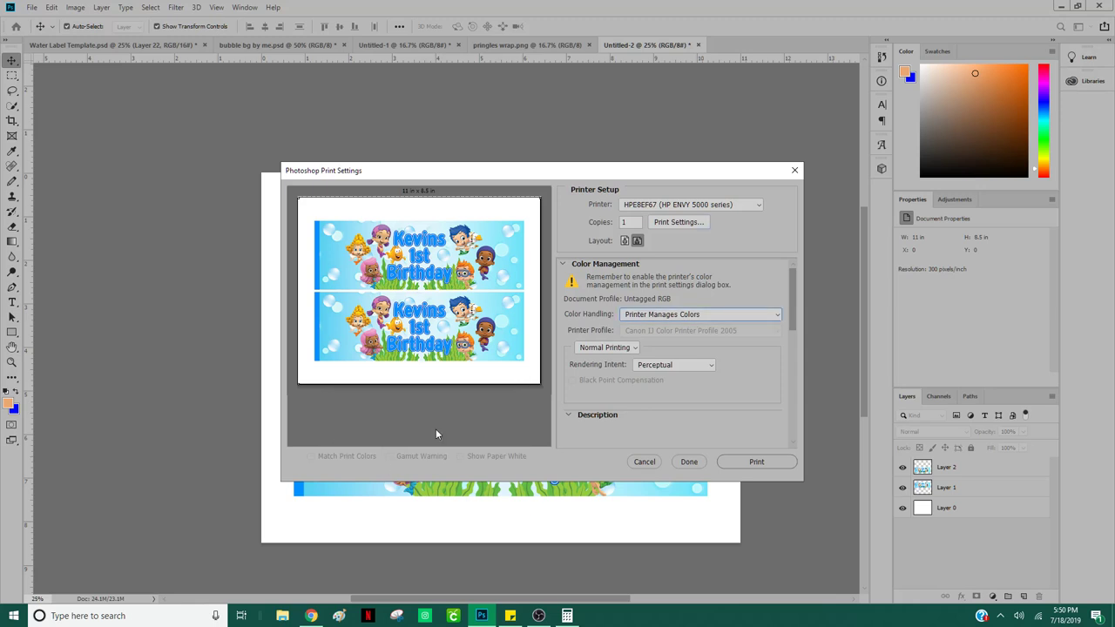
{"action": "left_click", "coordinate": [645, 462]}
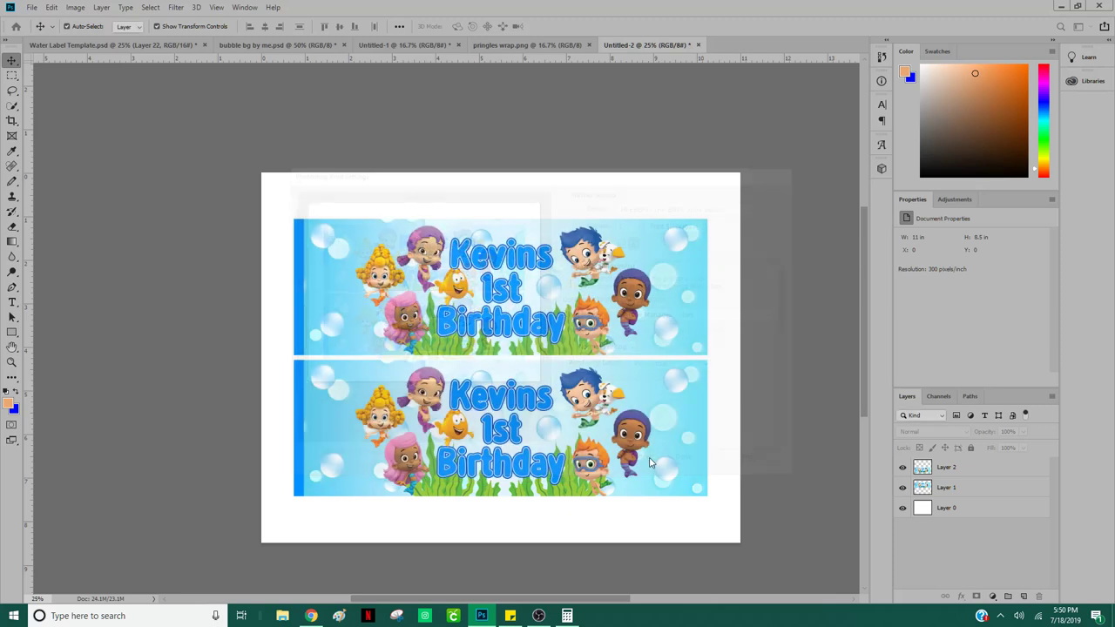
{"action": "left_click", "coordinate": [100, 7]}
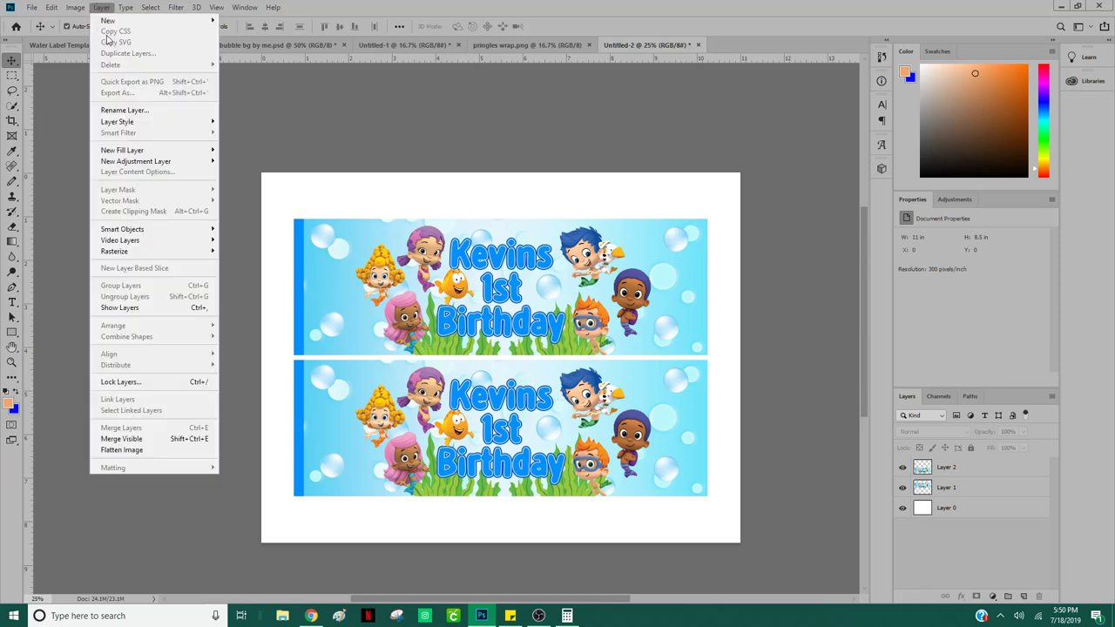
{"action": "left_click", "coordinate": [831, 255]}
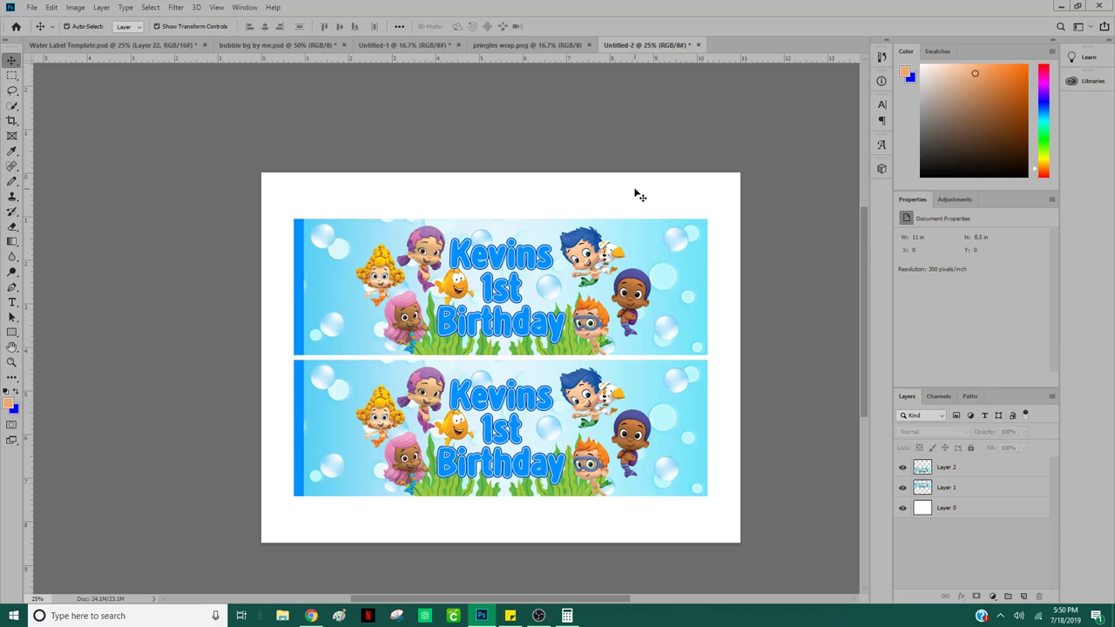
Step: Review the water bottle label design and the original Pringles wrapper design in their open documents
{"action": "left_click", "coordinate": [141, 45]}
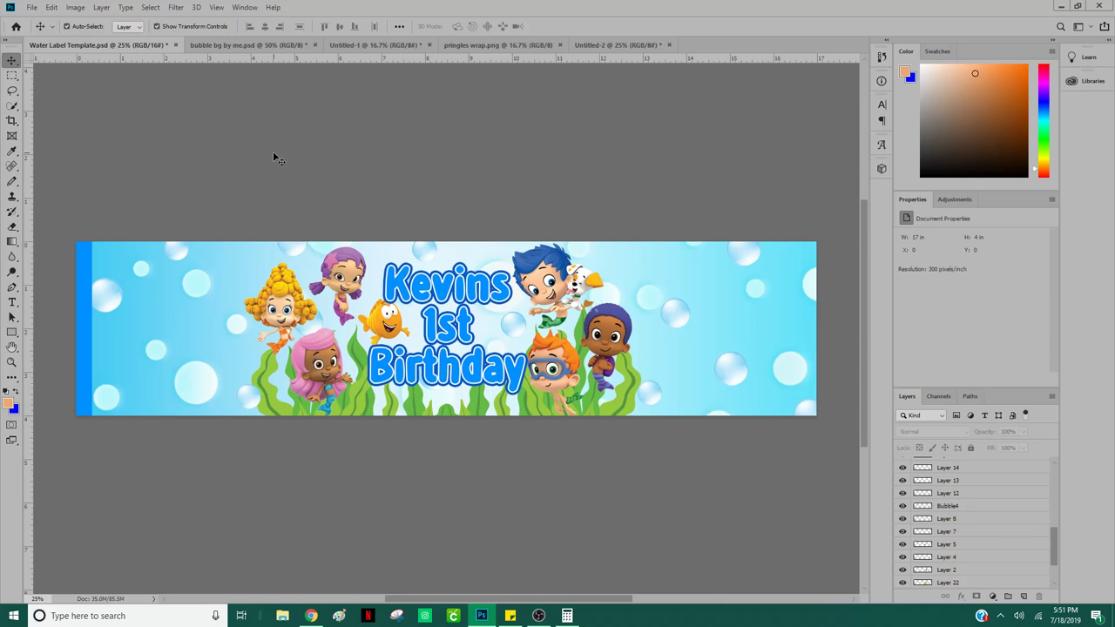
{"action": "left_click", "coordinate": [375, 45]}
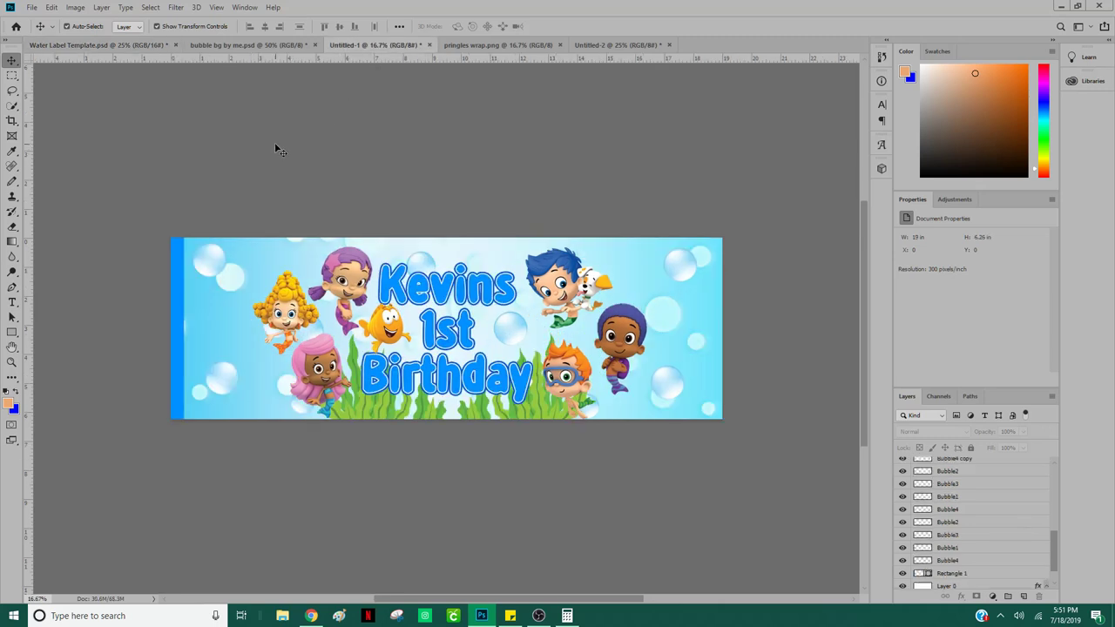